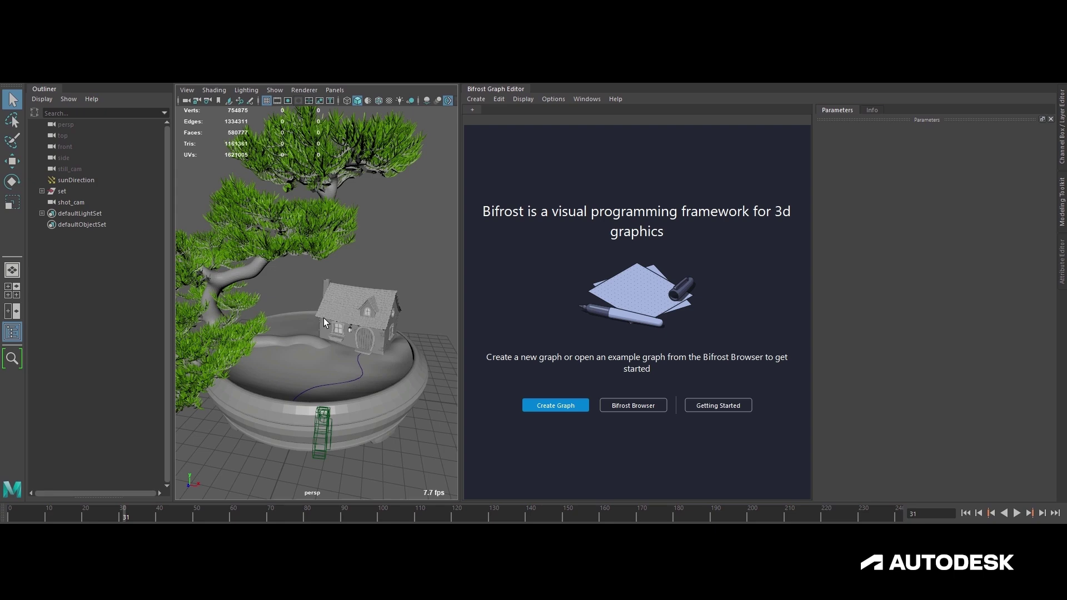
- Play back the animation and examine how shot_cam moves around the bonsai scene
left_click_drag(413, 182, 339, 284, "alt")
key("alt+v")
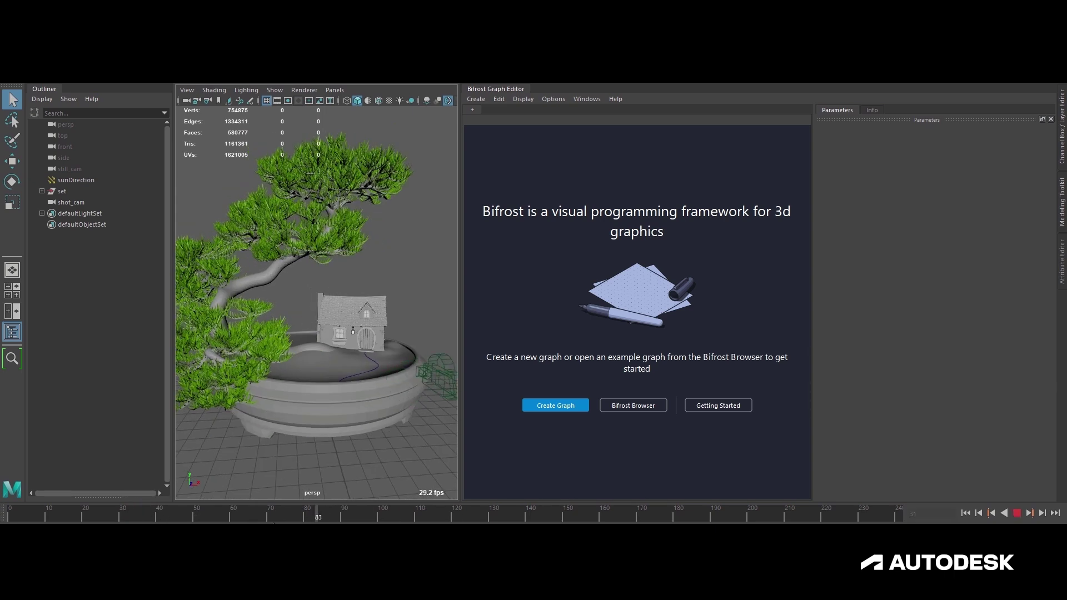
key("alt+v")
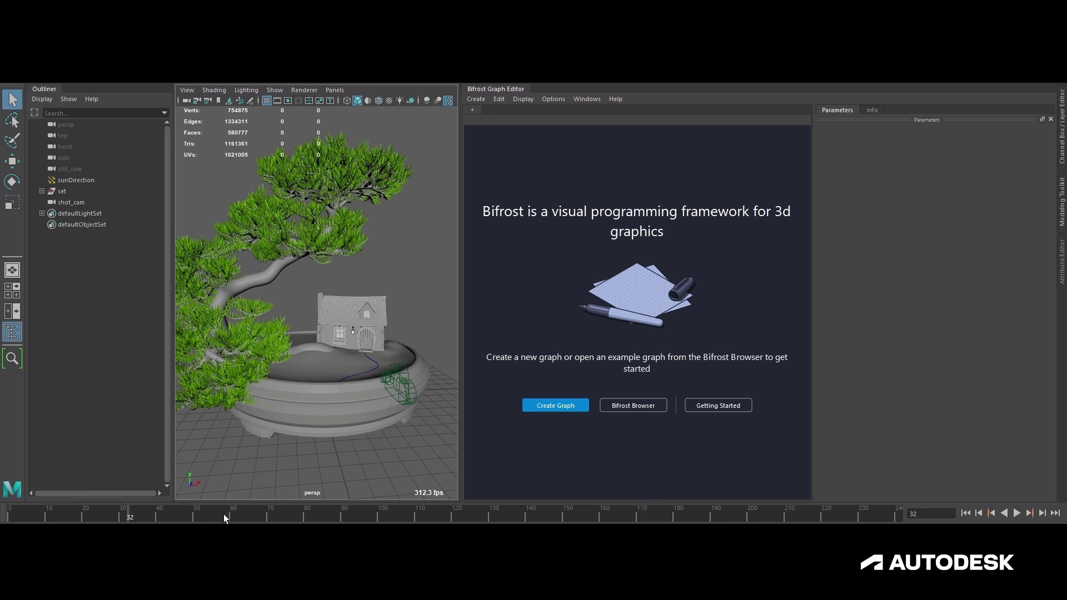
left_click(410, 386)
left_click_drag(410, 389, 355, 416, "alt")
right_click_drag(356, 415, 307, 412, "alt")
left_click_drag(308, 412, 350, 418, "alt")
right_click_drag(351, 418, 379, 423, "alt")
left_click_drag(379, 423, 340, 374)
left_click(102, 517)
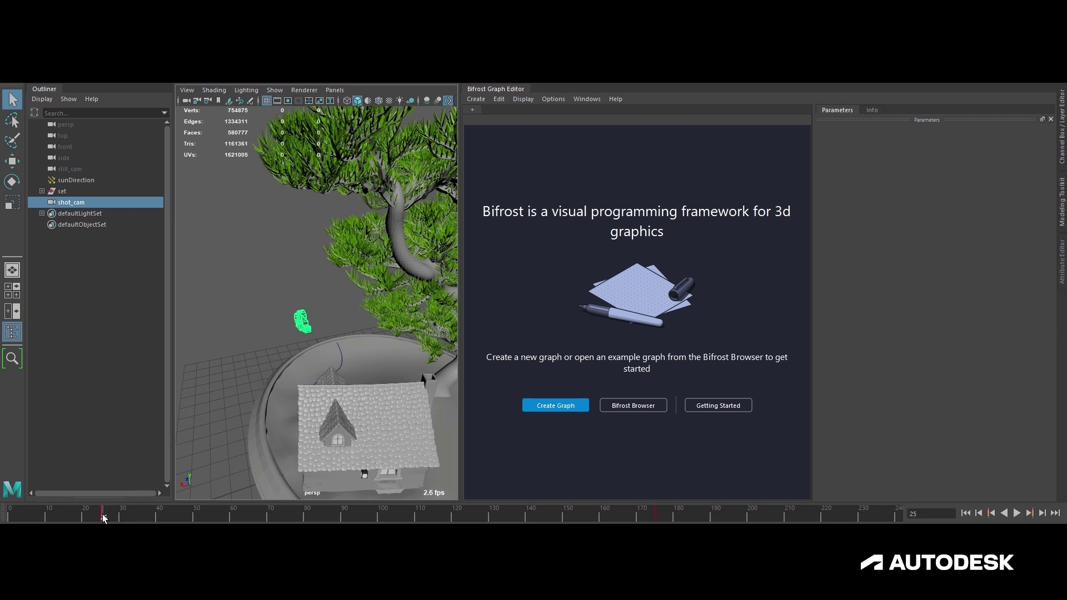
key("alt+v")
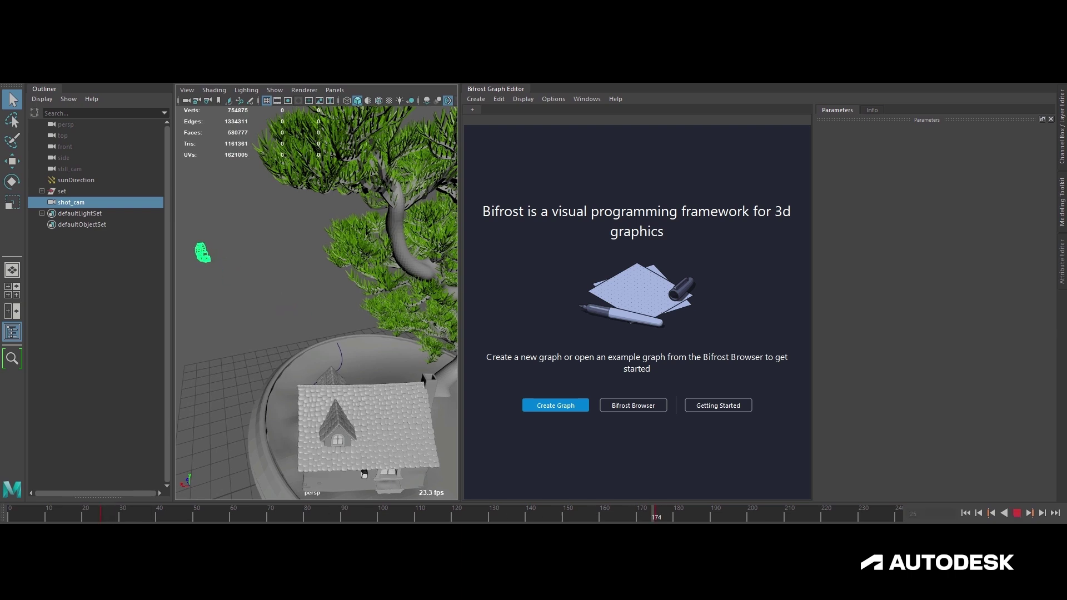
- Duplicate shot_cam at frame 240 and rename the copy shot_cam_end
left_click(865, 516)
key("ctrl+d")
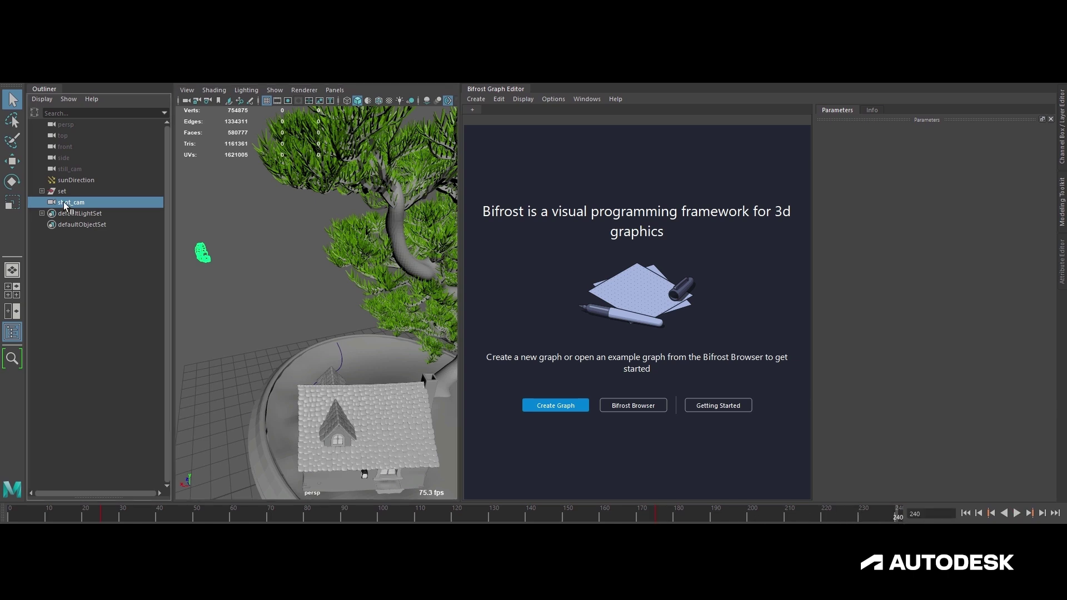
double_click(73, 214)
key("Right")
key("BackSpace")
type("_end")
key("Return")
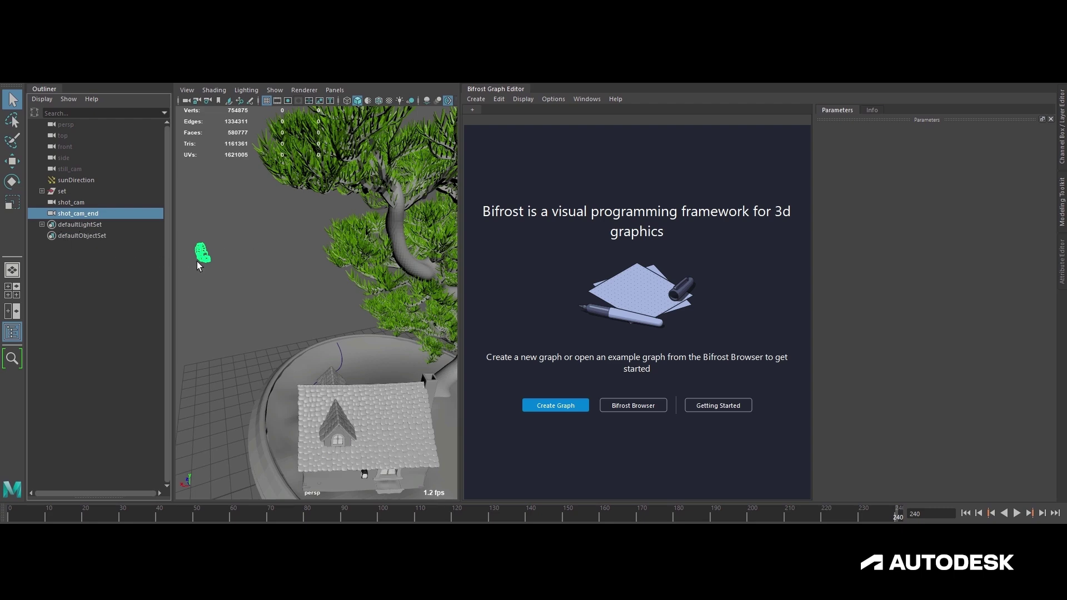
- Create a new Bifrost graph and rename its object scatter_prep
left_click_drag(269, 290, 411, 282, "alt")
right_click_drag(285, 278, 318, 300, "alt")
mouse_move(319, 300)
middle_mouse_down("alt")
mouse_move(276, 298)
mouse_move(330, 305)
middle_mouse_up("alt")
left_click_drag(330, 305, 295, 298, "alt")
right_click_drag(295, 298, 335, 306, "alt")
middle_click_drag(335, 305, 337, 301, "alt")
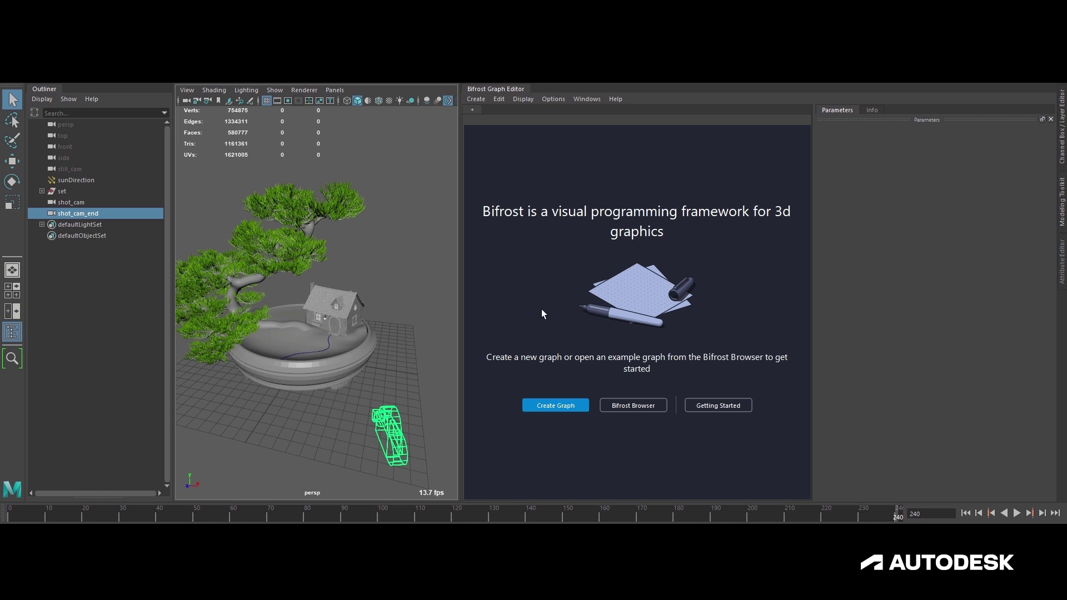
left_click_drag(461, 299, 449, 298)
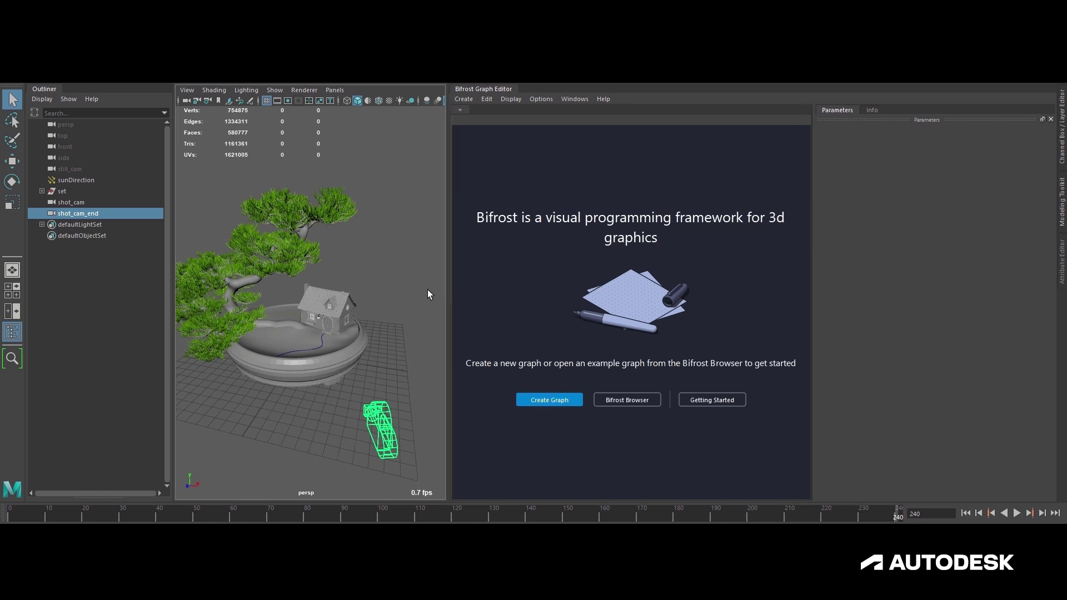
left_click(548, 400)
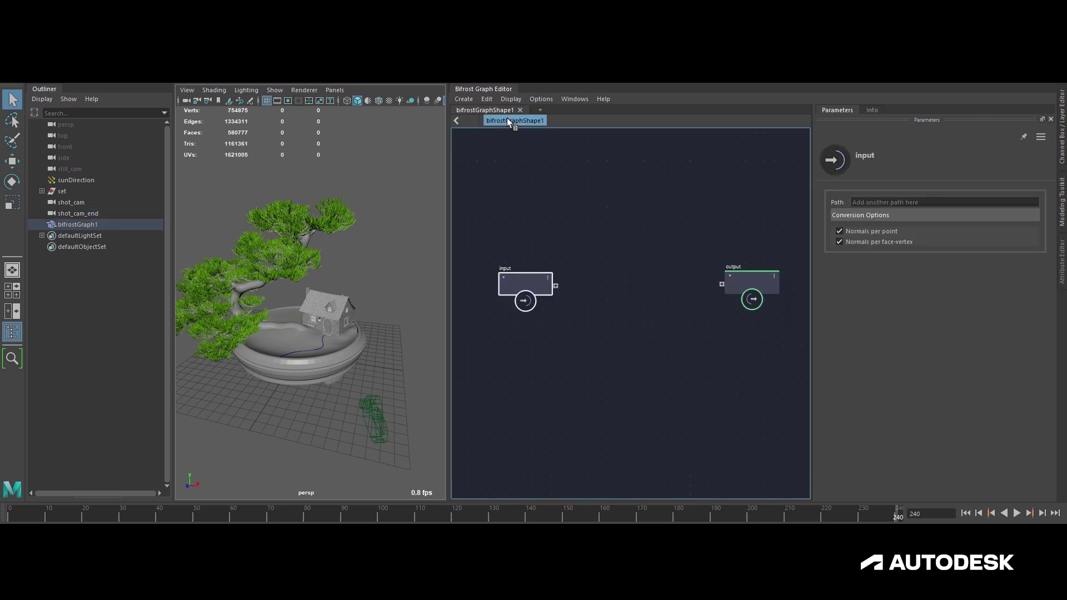
double_click(83, 225)
type("scatter_prep")
key("Return")
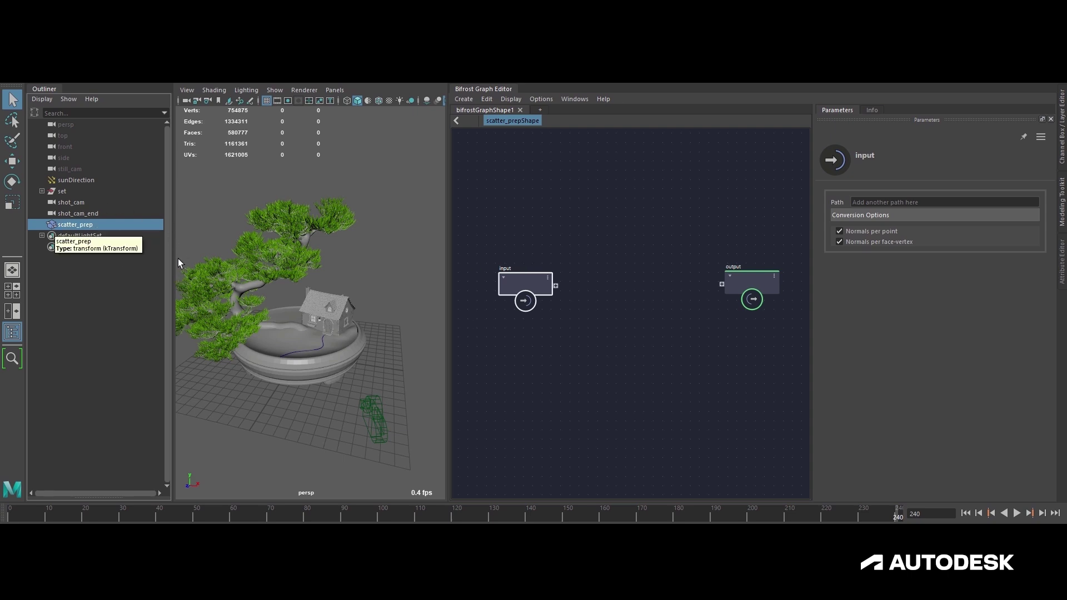
- Select shot_cam_end and try to bring it into the scatter_prep graph
mouse_move(287, 285)
left_mouse_down("alt")
mouse_move(300, 301)
mouse_move(317, 288)
mouse_move(306, 294)
left_mouse_up("alt")
right_click_drag(306, 294, 329, 270, "alt")
left_click_drag(363, 285, 345, 288, "alt")
middle_click_drag(344, 288, 338, 269, "alt")
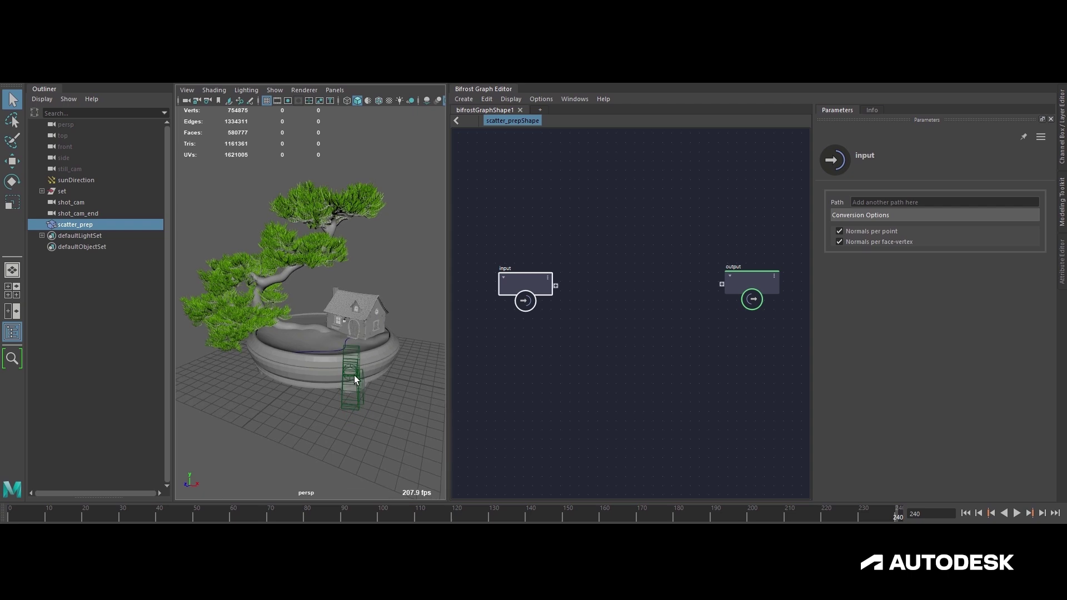
left_click(94, 214)
left_click_drag(98, 221, 506, 394)
middle_click_drag(565, 371, 542, 313, "alt")
left_click(539, 318)
left_click(501, 253)
left_click_drag(521, 249, 505, 250)
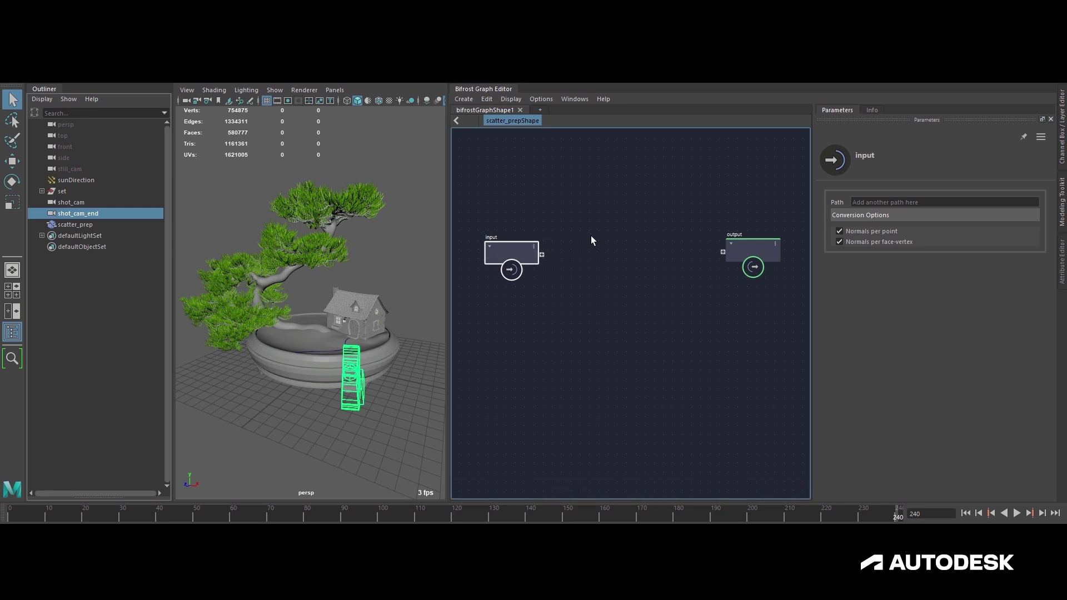
- Add a value node to the graph and set its data type to float4x4
key("Tab")
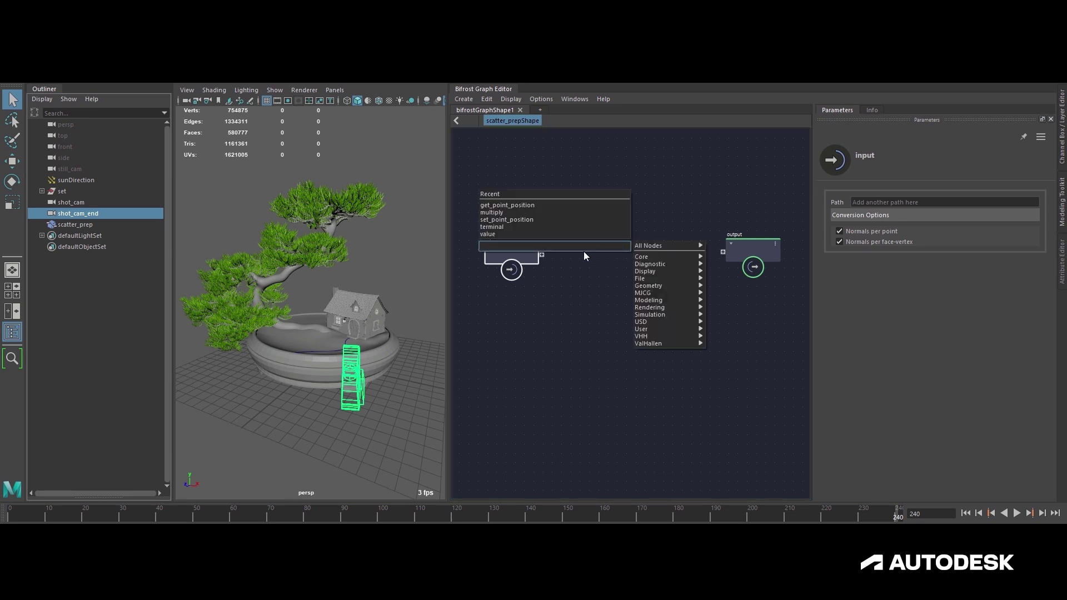
left_click(544, 234)
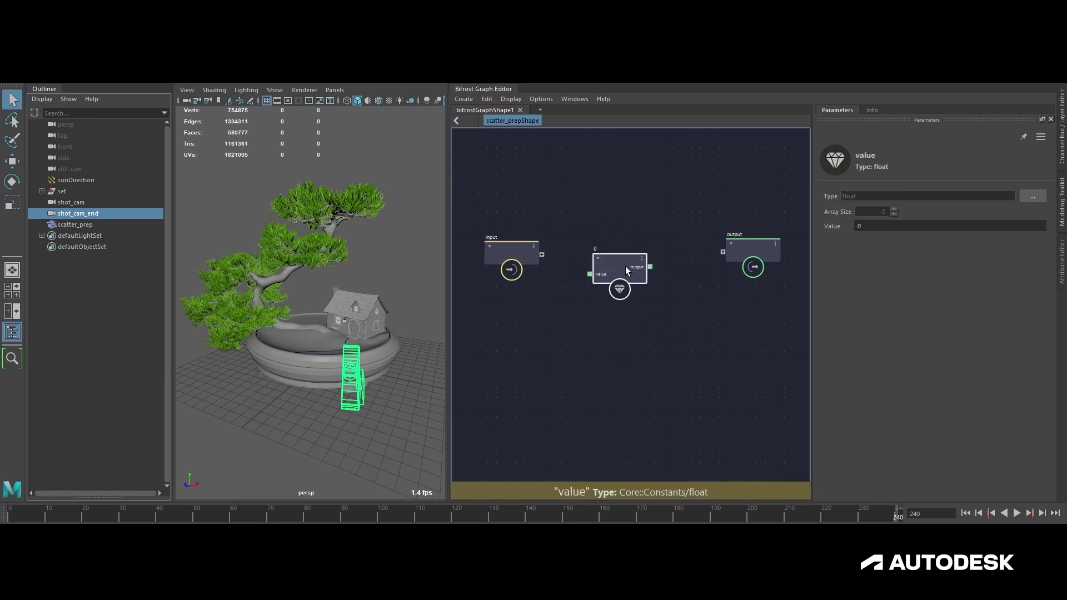
left_click(1036, 196)
left_click(522, 208)
left_click(555, 382)
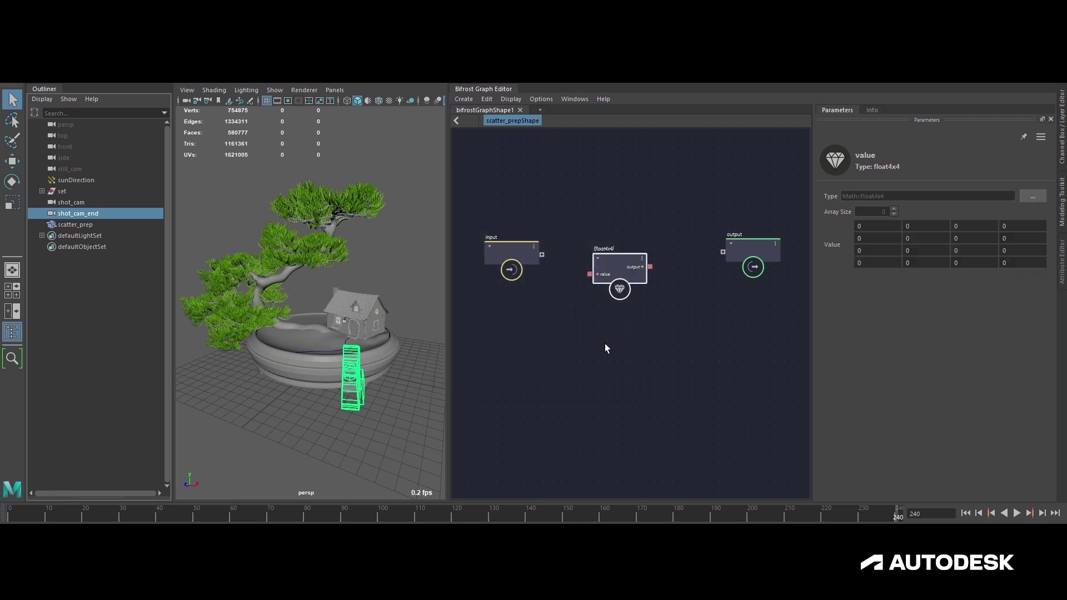
- Connect the value node's value port to the graph's input node, and delete the value node
left_click_drag(589, 275, 541, 254)
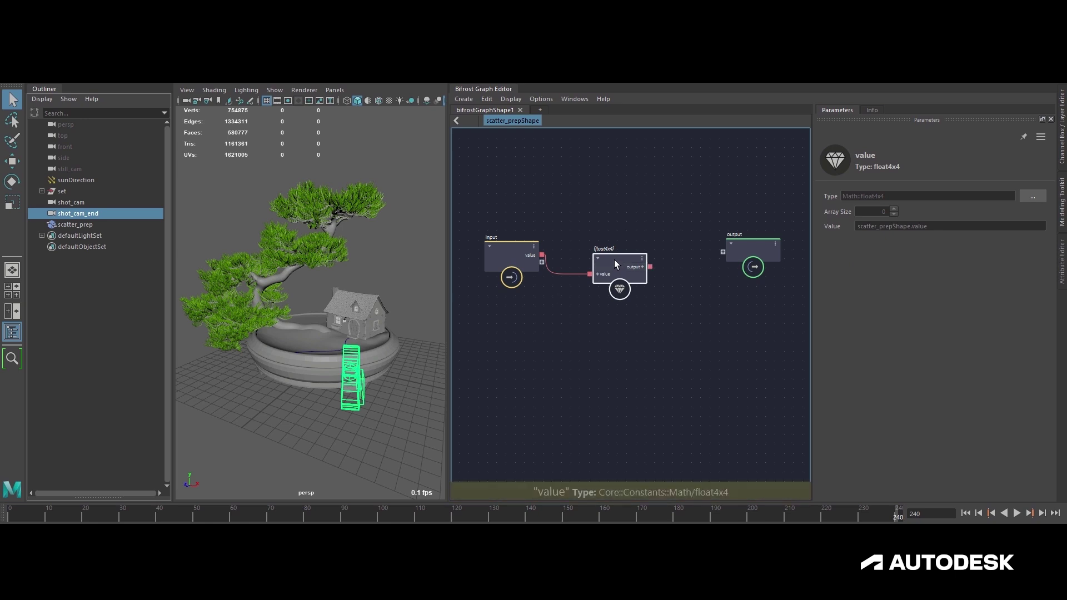
key("Delete")
left_click(536, 256)
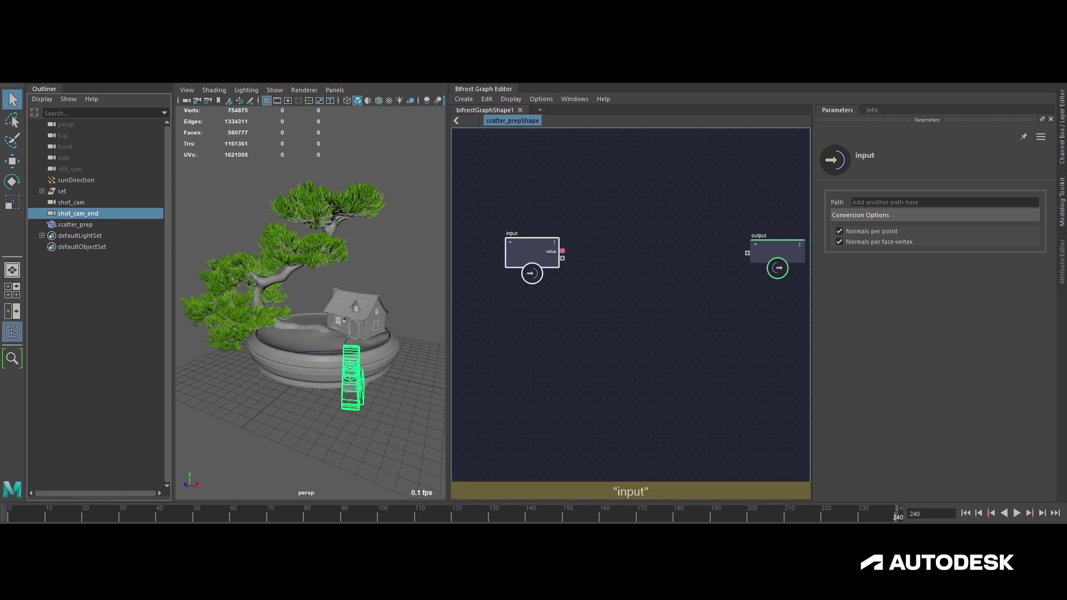
- Open the Node Editor and graph the connections of shot_cam_end and scatter_prep
left_click(206, 172)
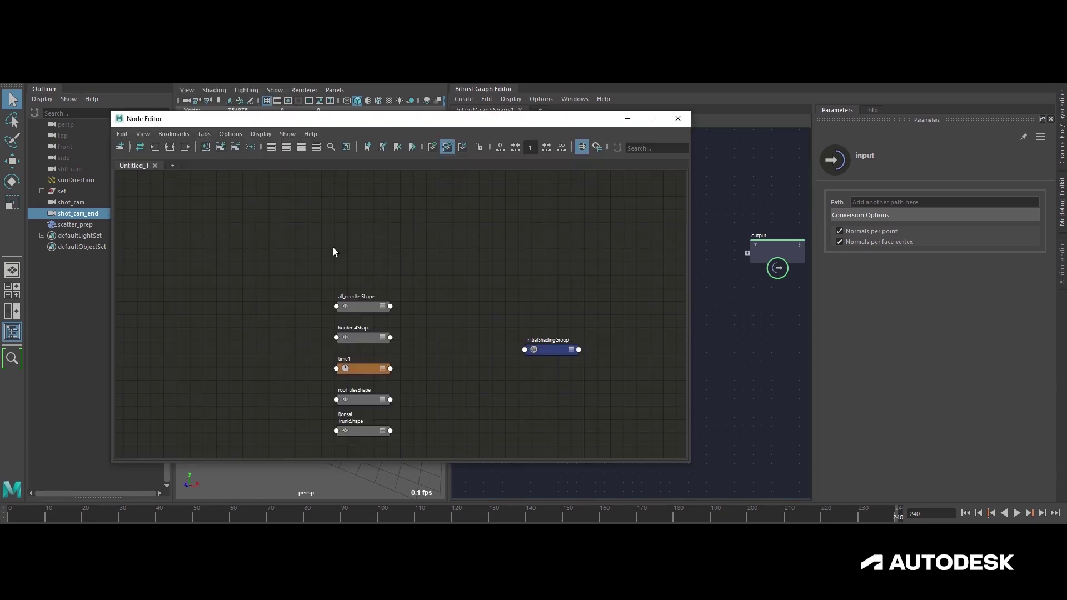
left_click_drag(269, 119, 434, 119)
left_click(74, 224, "ctrl")
left_click(335, 147)
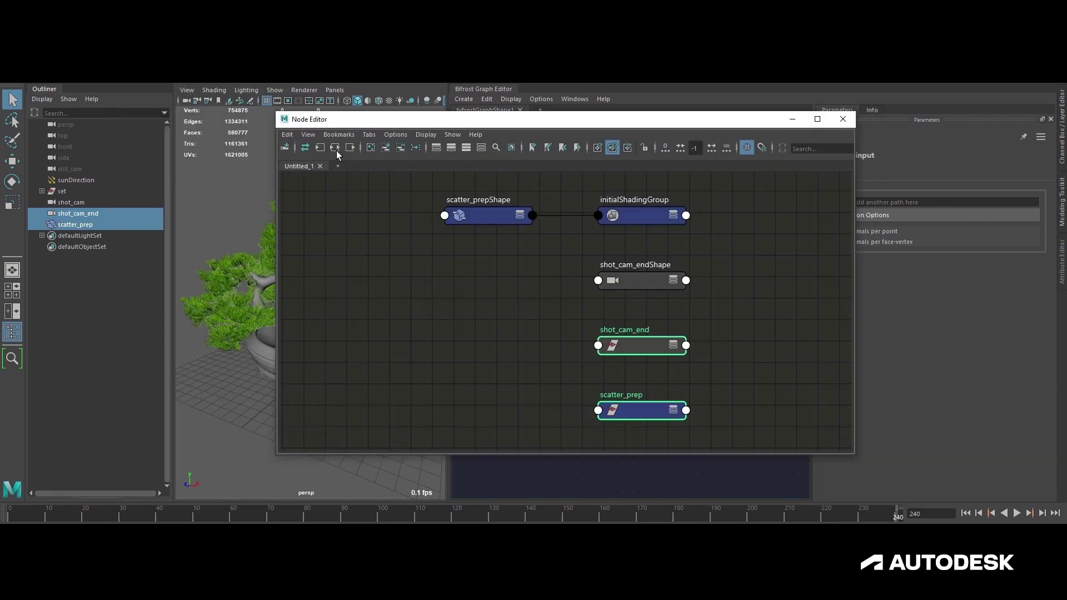
- Show the full attribute lists of scatter_prepShape and shot_cam_end, placing the camera node on the input side of the graph shape
left_click(447, 228)
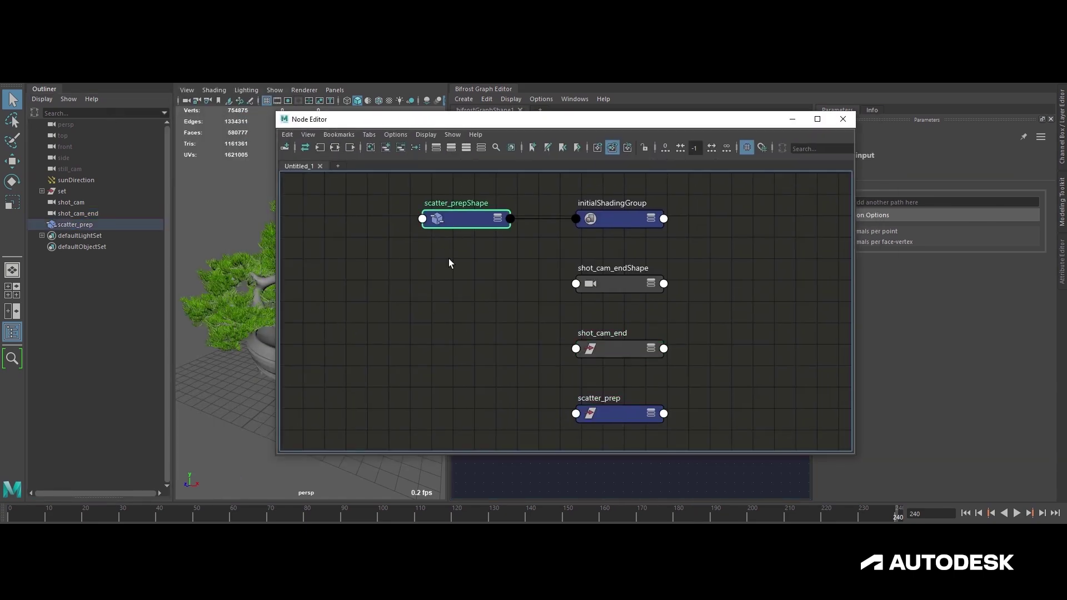
left_click(498, 218)
left_click(497, 219)
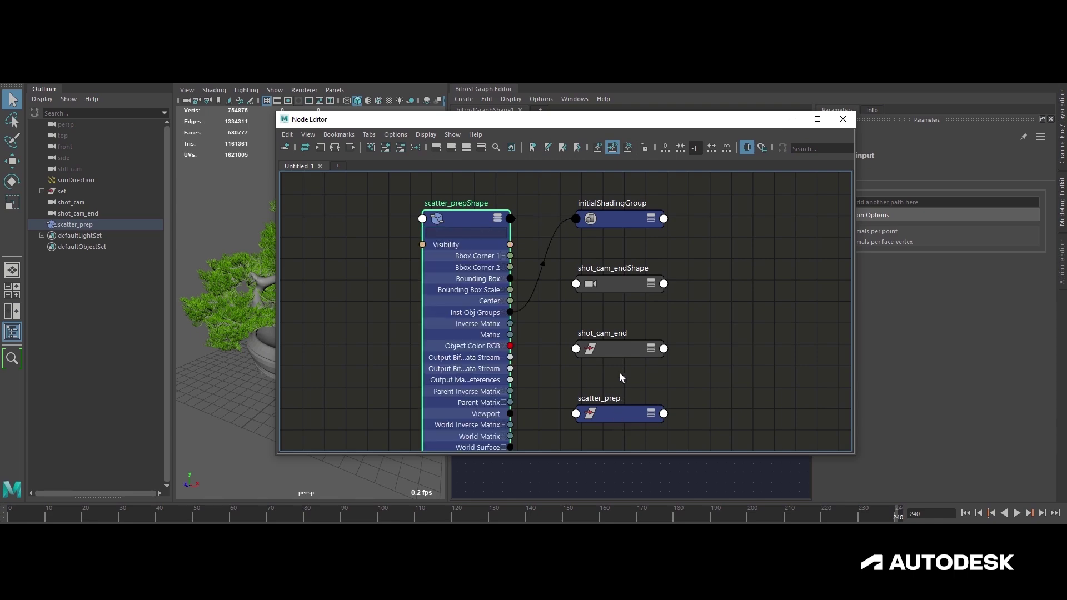
left_click_drag(645, 352, 349, 293)
middle_click_drag(349, 294, 482, 270, "alt")
left_click(488, 266)
middle_click_drag(500, 334, 481, 286, "alt")
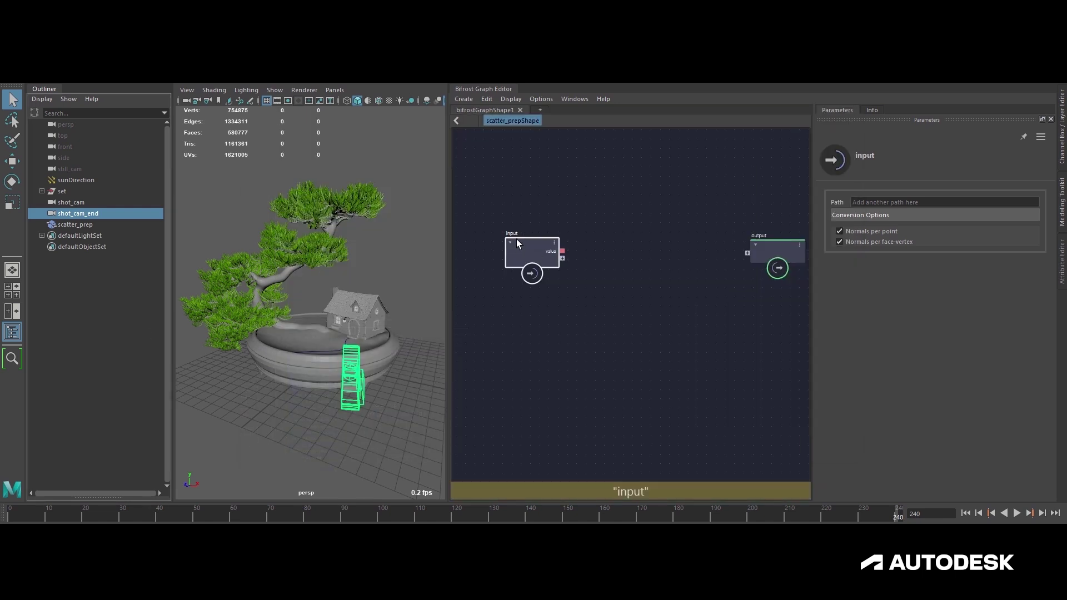
- Rename the value port on the Bifrost graph's input node to cam_matrix
right_click(561, 250)
left_click(568, 261)
left_click(580, 260)
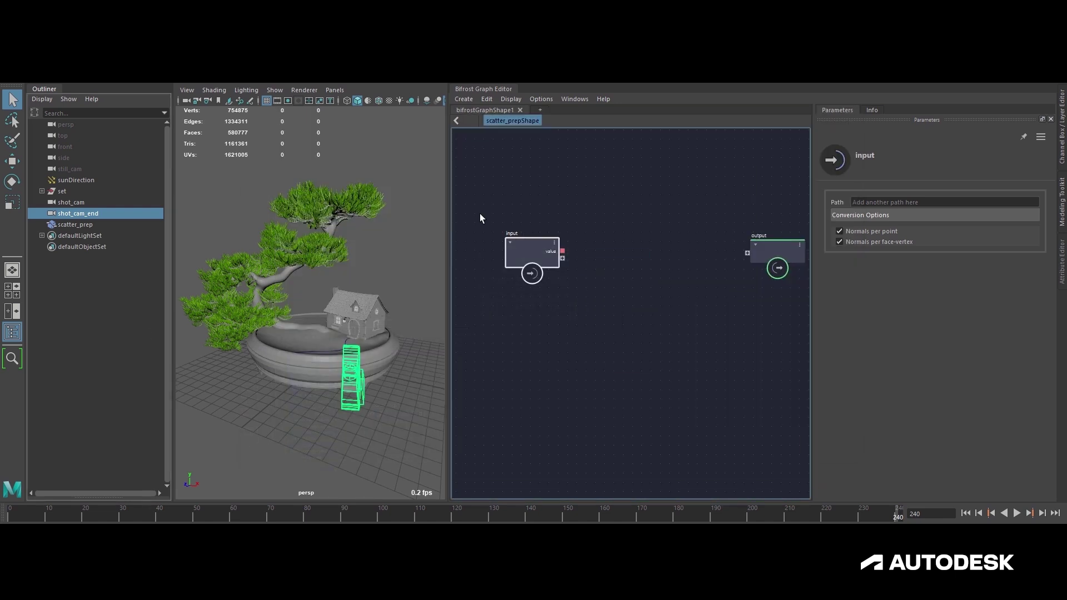
right_click(528, 250)
left_click(542, 257)
type("cam_matrix")
key("Return")
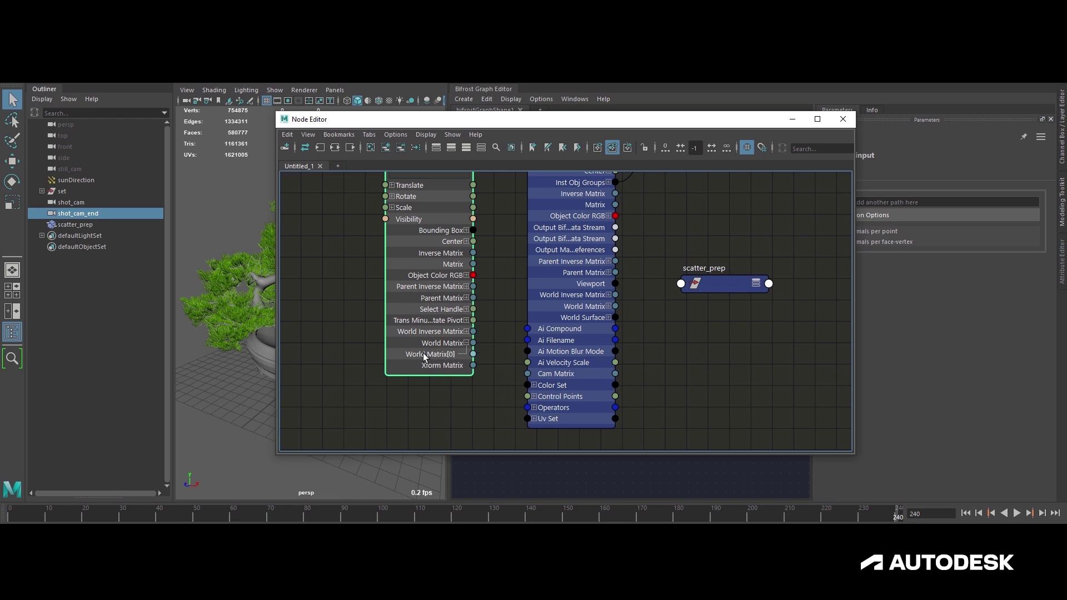
- Connect shot_cam_end's World Matrix[0] to scatter_prepShape's Cam Matrix and close the Node Editor
left_click_drag(470, 355, 528, 374)
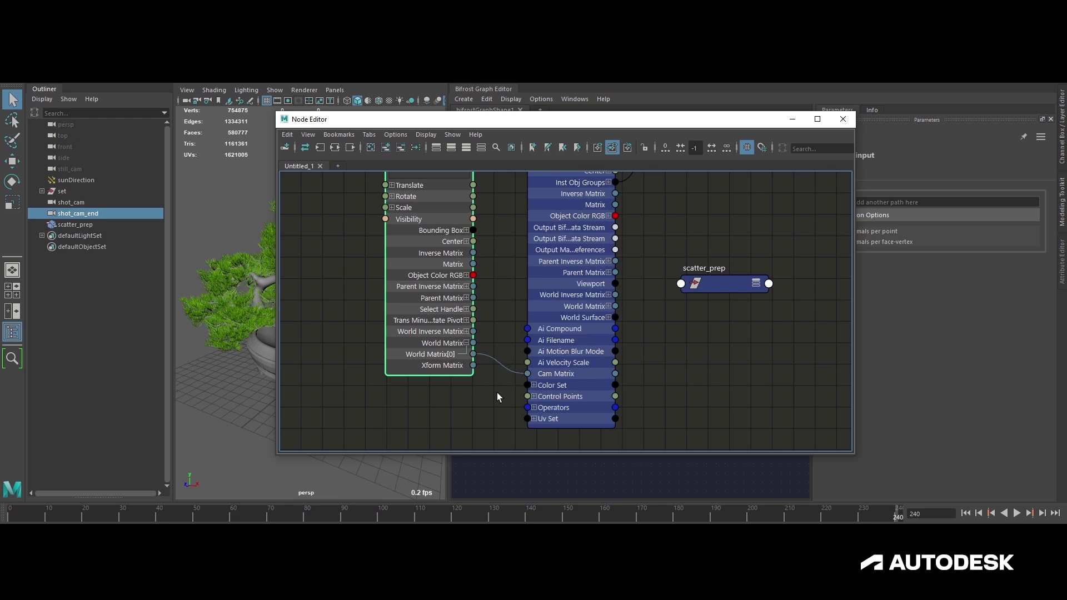
left_click(842, 119)
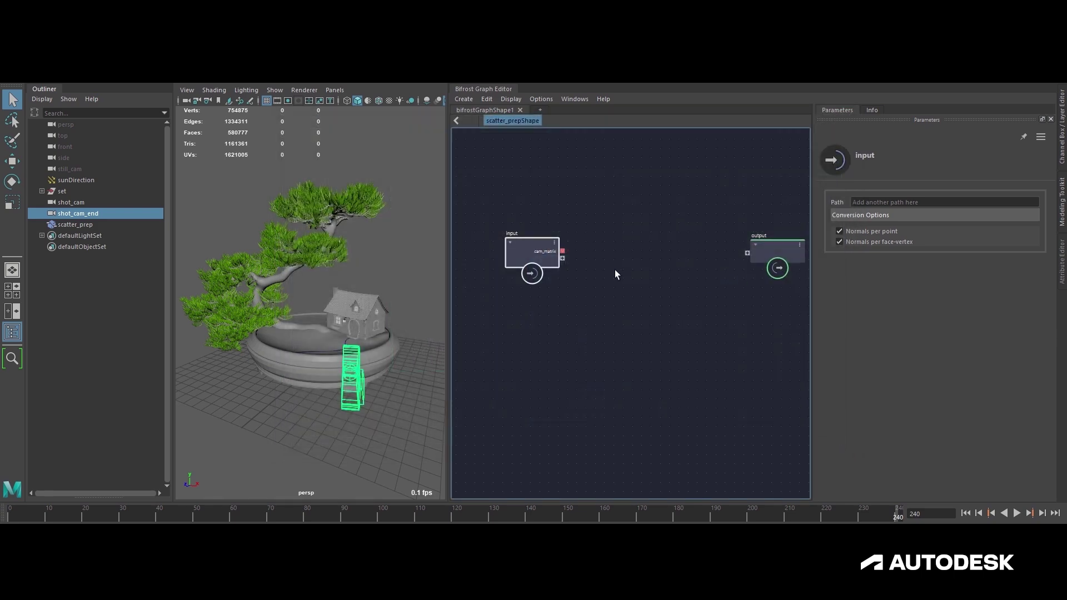
left_click_drag(521, 254, 493, 255)
middle_click_drag(559, 296, 554, 317, "alt")
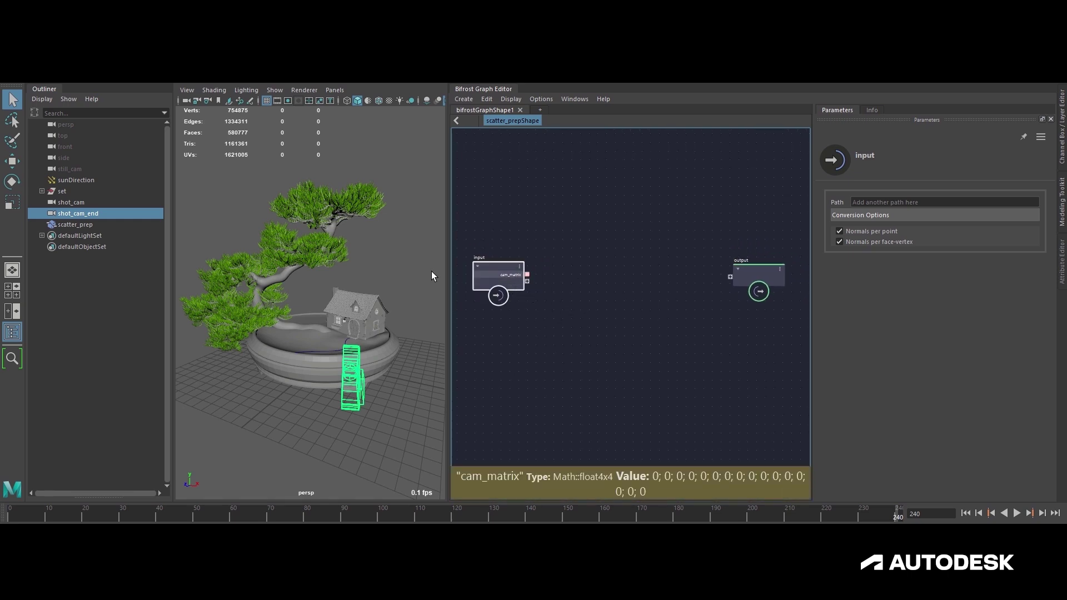
- Hide the toon house, the bonsai pot and the tree inside the set group
left_click_drag(302, 291, 307, 299, "alt")
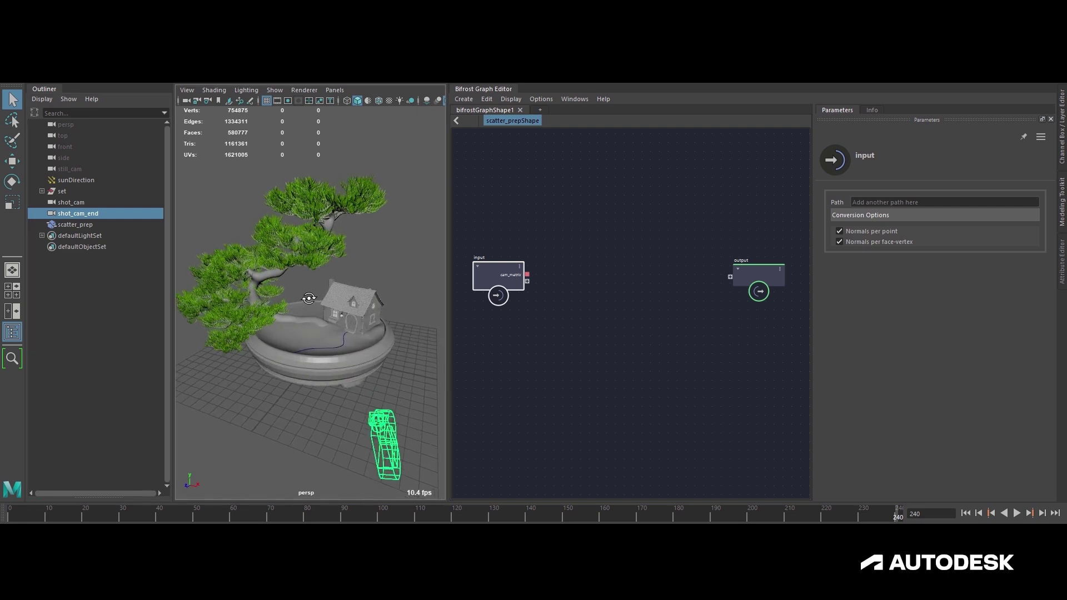
left_click(42, 190)
left_click(80, 202)
left_click(48, 213)
left_click(89, 239, "ctrl")
left_click(93, 250, "ctrl")
key("h")
left_click(74, 269)
middle_click_drag(73, 269, 80, 192)
left_click_drag(81, 193, 107, 202)
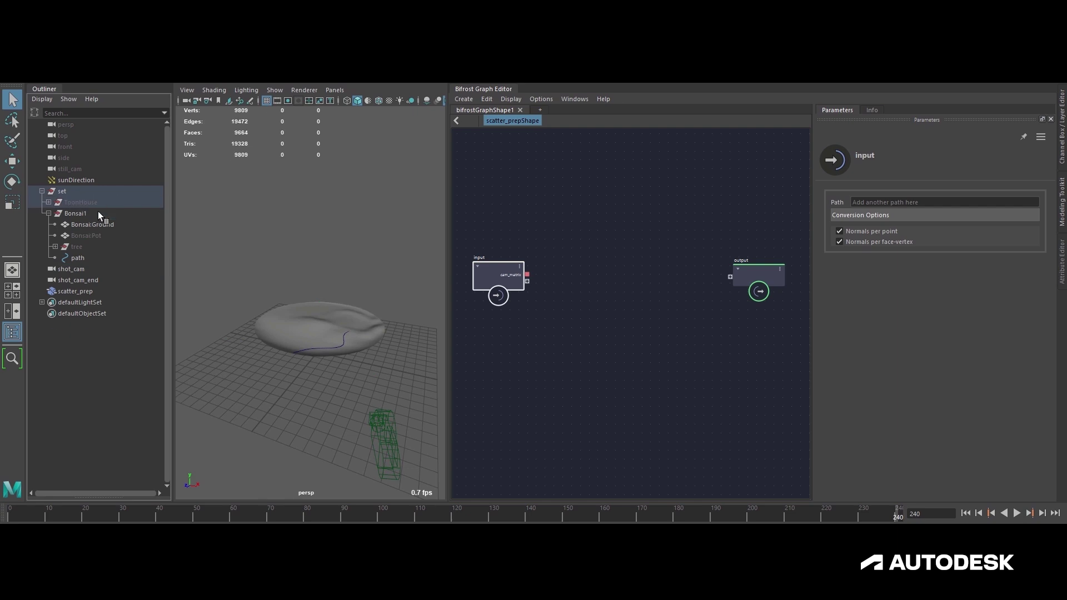
- Unhide the bonsai pot mesh
left_click(79, 235)
key("h")
left_click_drag(311, 295, 351, 314, "alt")
right_click_drag(350, 314, 405, 325, "alt")
left_click_drag(405, 324, 358, 300, "alt")
right_click_drag(359, 300, 364, 296, "alt")
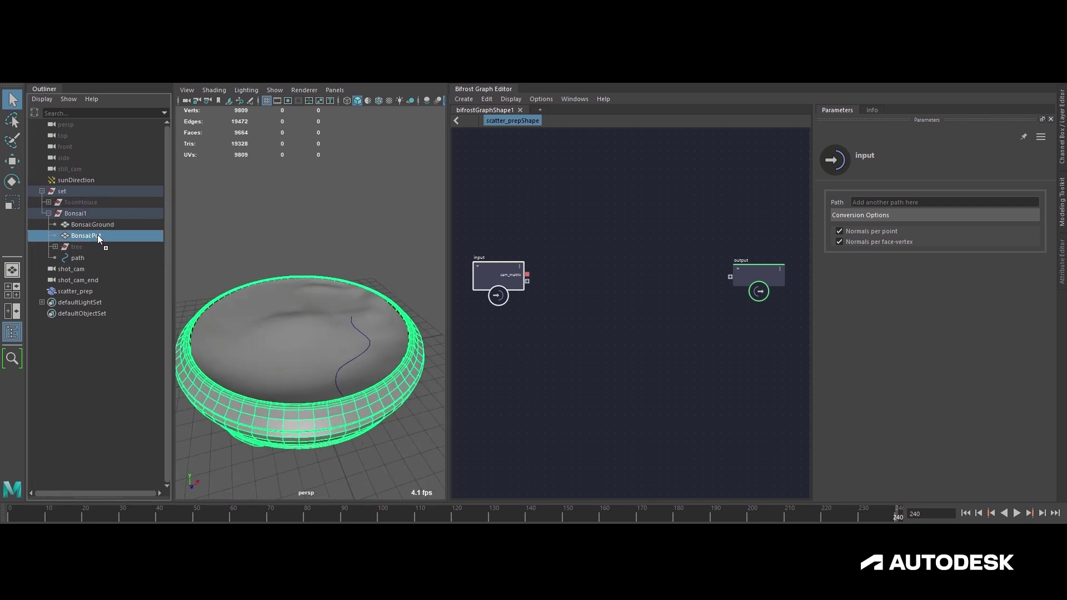
- Bring the Bonsai:Ground mesh into the graph and feed it into a new scatter node's geometry port
left_click(83, 226)
left_click_drag(81, 225, 556, 345)
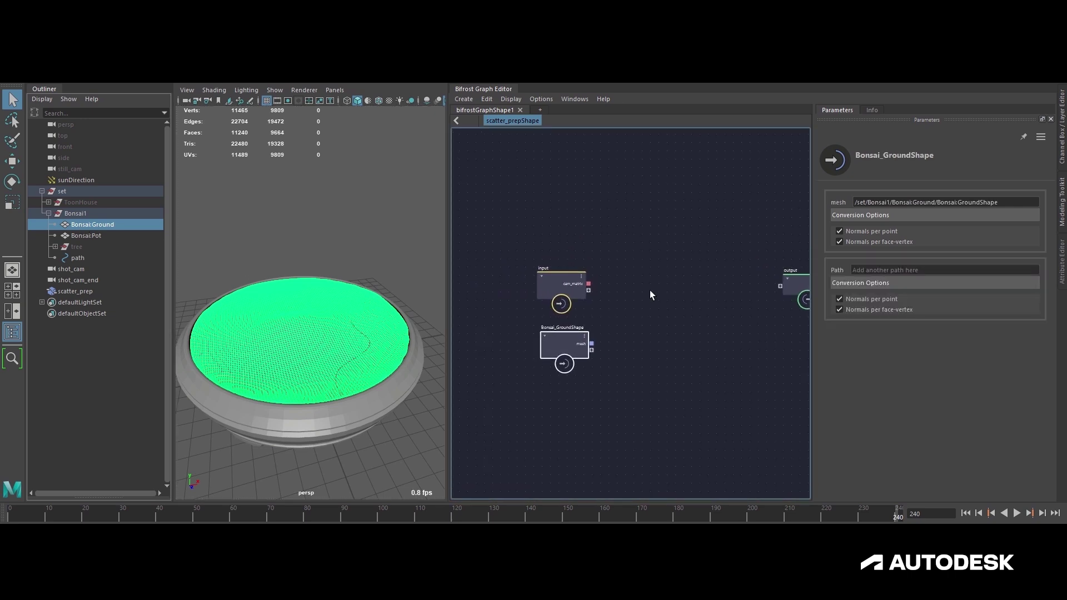
key("Tab")
type("scatter")
key("Return")
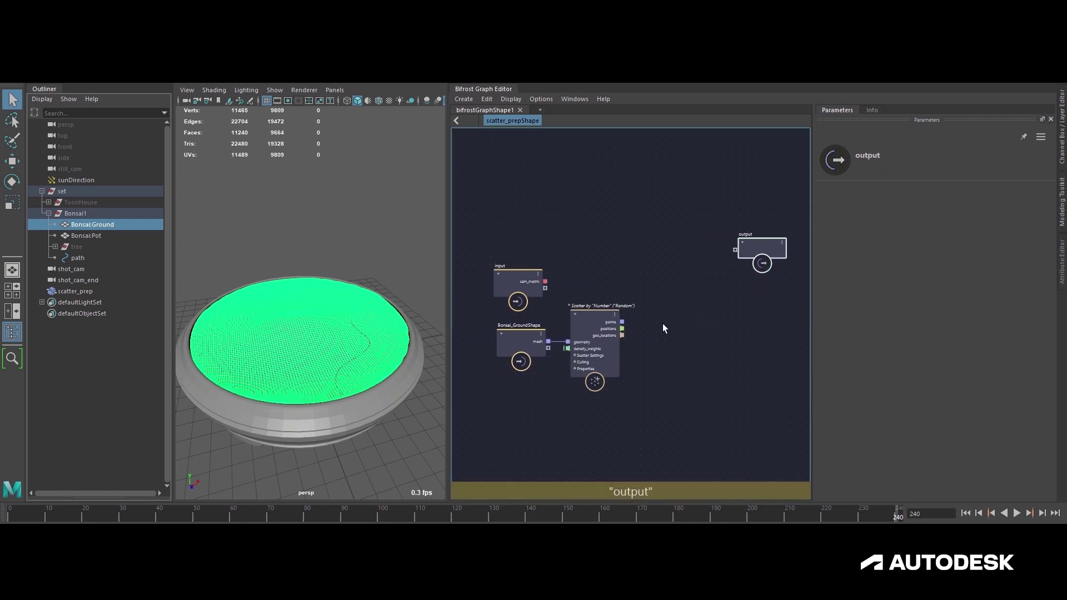
- Add a compound node and connect the scatter node's points output to it
key("Tab")
type("compound")
key("Return")
left_click_drag(663, 324, 677, 310)
left_click_drag(622, 321, 652, 332)
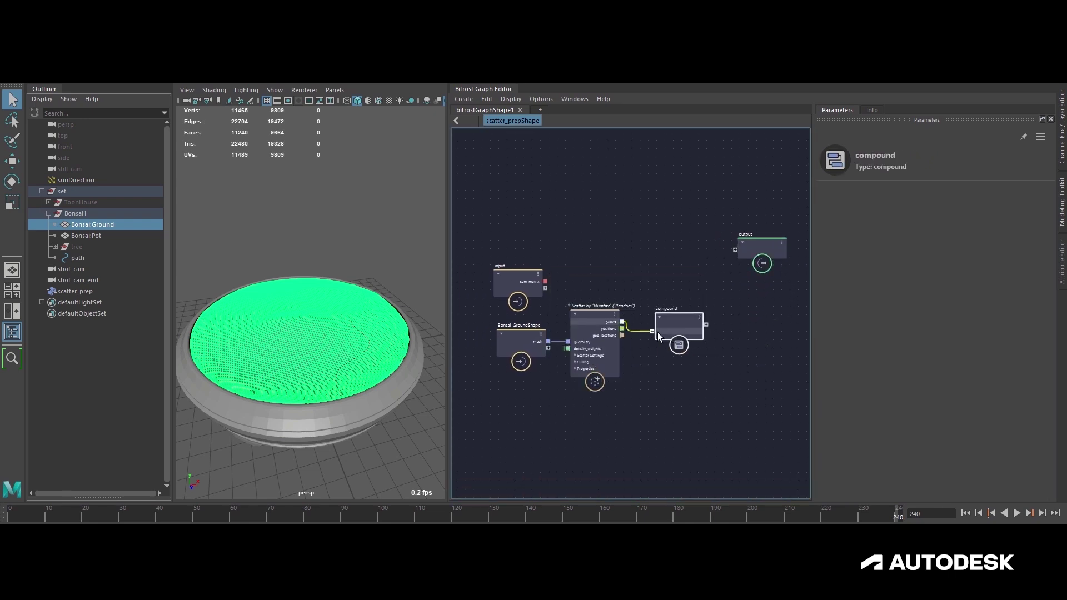
- Inside the compound, add a set_point_shape node and connect the input's points to its points port
double_click(667, 332)
key("Tab")
type("set_point")
key("Down")
key("Down")
key("Down")
key("Return")
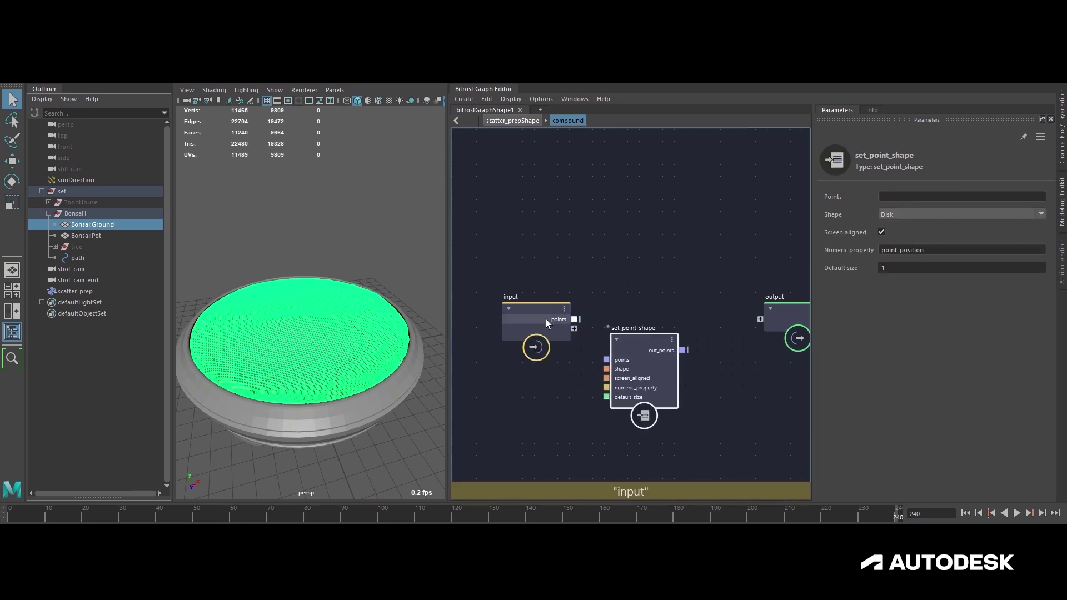
left_click_drag(575, 319, 606, 359)
left_click_drag(665, 328, 741, 309)
- Replace the compound's output node with a terminal and connect set_point_shape's out_points to its enabled diagnostic port
left_click(779, 325)
key("Delete")
key("Tab")
type("terminal")
key("Return")
left_click(717, 354)
left_click(735, 367)
left_click_drag(666, 328, 698, 328)
middle_click_drag(629, 343, 630, 334, "alt")
left_click(632, 338)
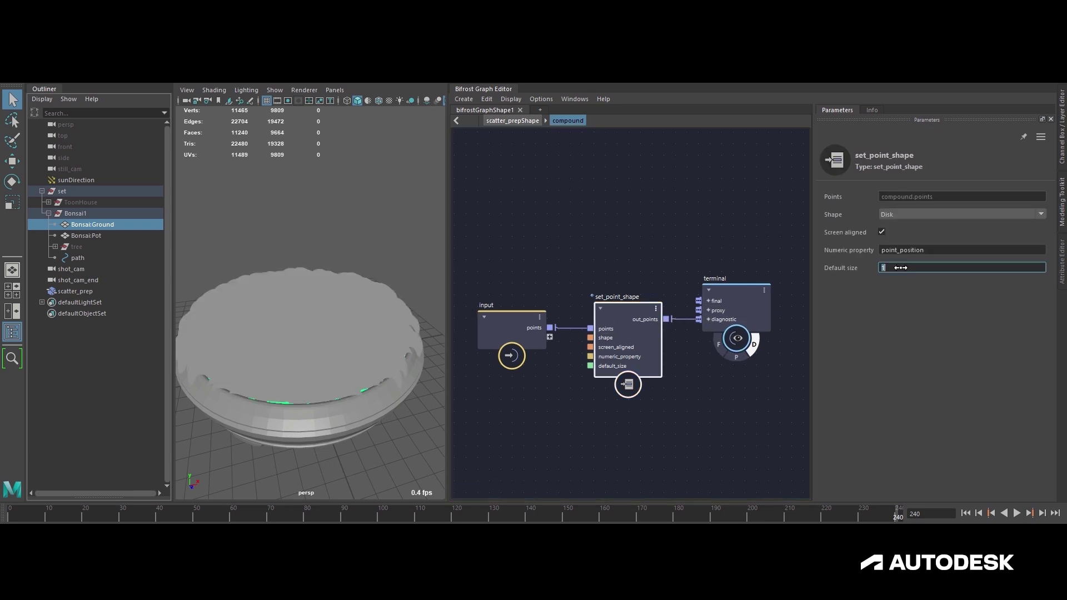
- Set the set_point_shape node's default size to 0.05
key("BackSpace")
type("5")
key("Return")
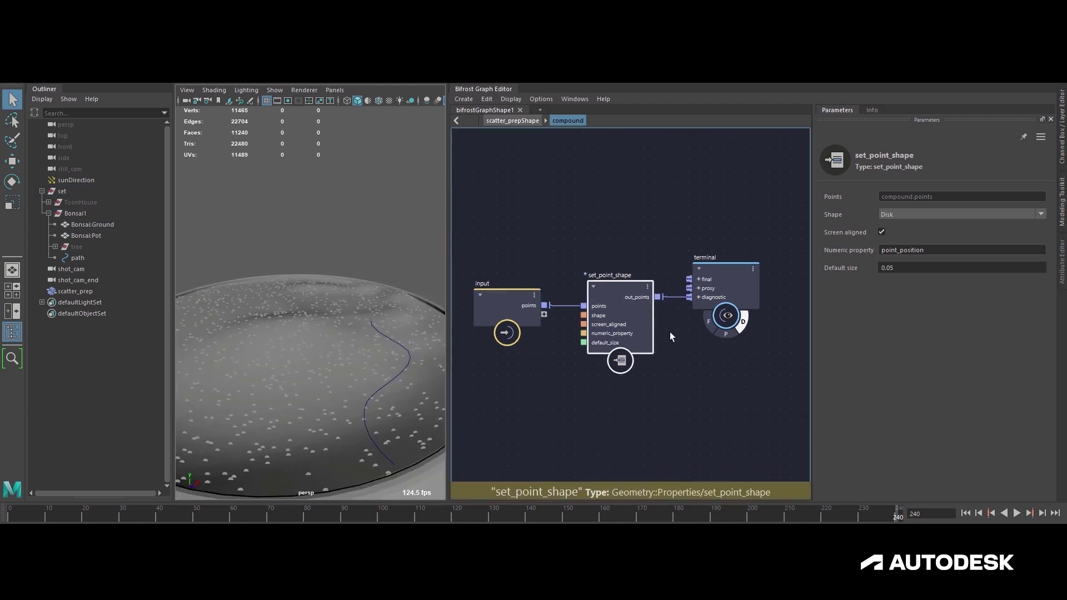
- Insert a set_geo_property node between set_point_shape and the terminal and set its property name to color
left_click(692, 326)
key("Tab")
type("sgp")
key("Down")
key("Down")
key("Down")
key("Up")
key("Up")
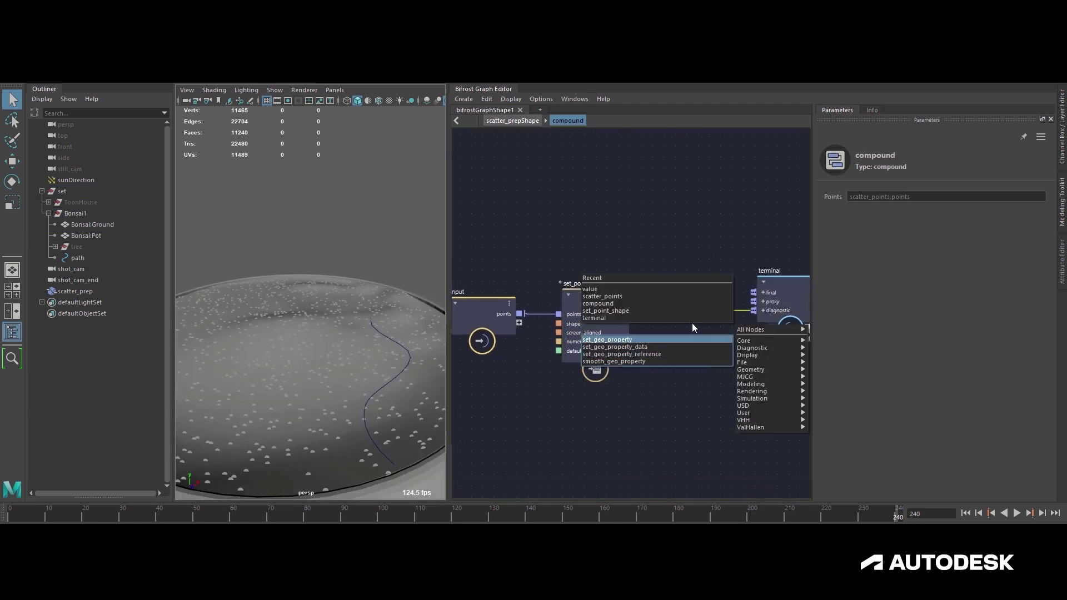
key("Return")
left_click(863, 248)
left_click(894, 314)
left_click(892, 215)
type("color")
key("Return")
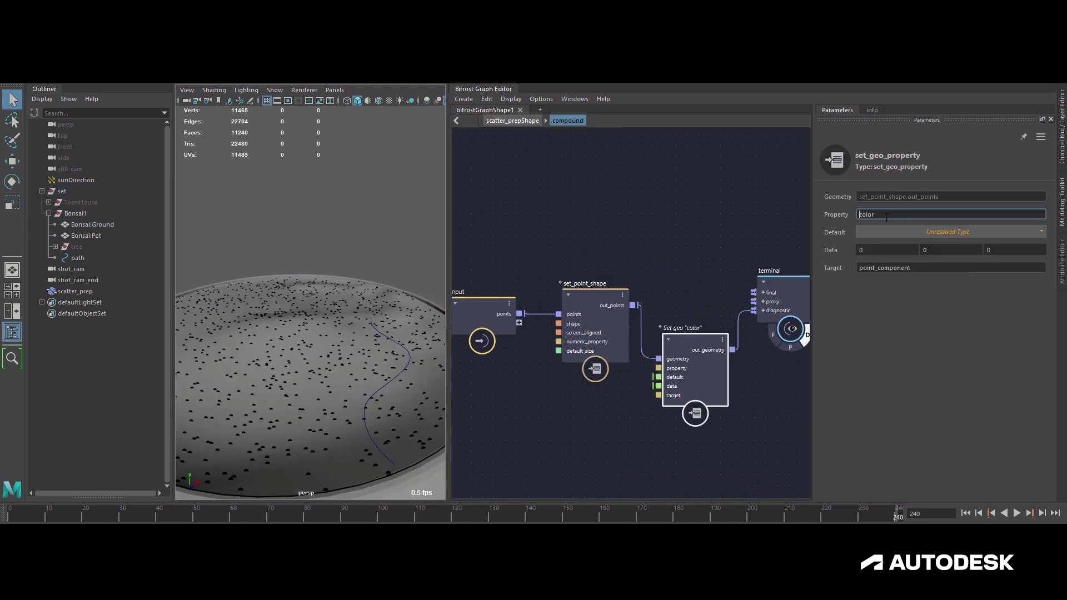
- Expose the property's data and the default size as compound inputs named color and size, and rename the compound display
scroll(669, 276, "down", 1)
left_click_drag(667, 362, 542, 314)
double_click(528, 307)
type("color")
key("Return")
double_click(548, 324)
key("Return")
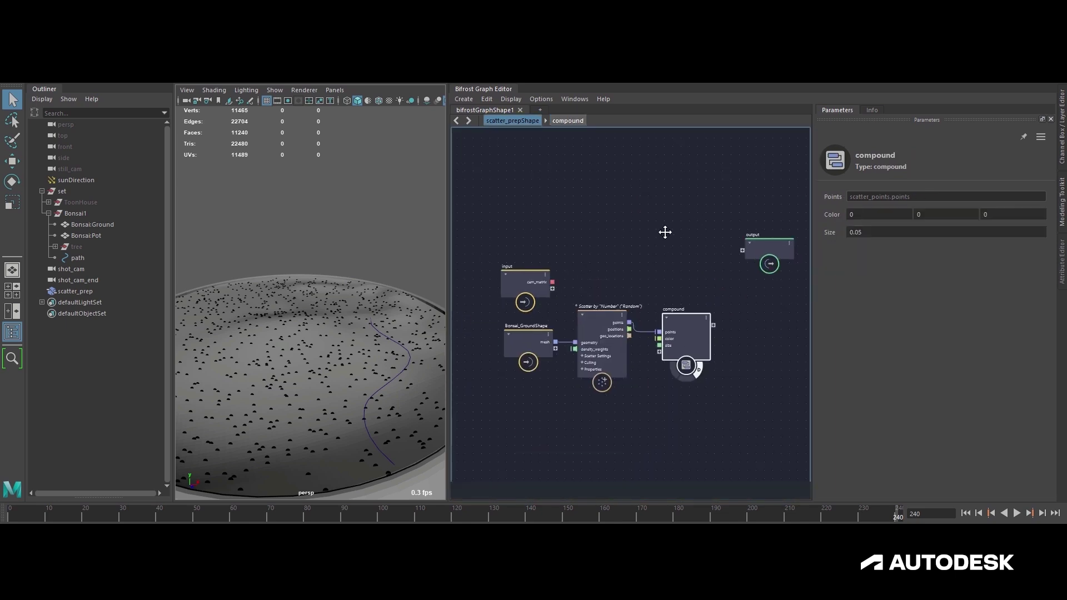
middle_click_drag(666, 233, 678, 220)
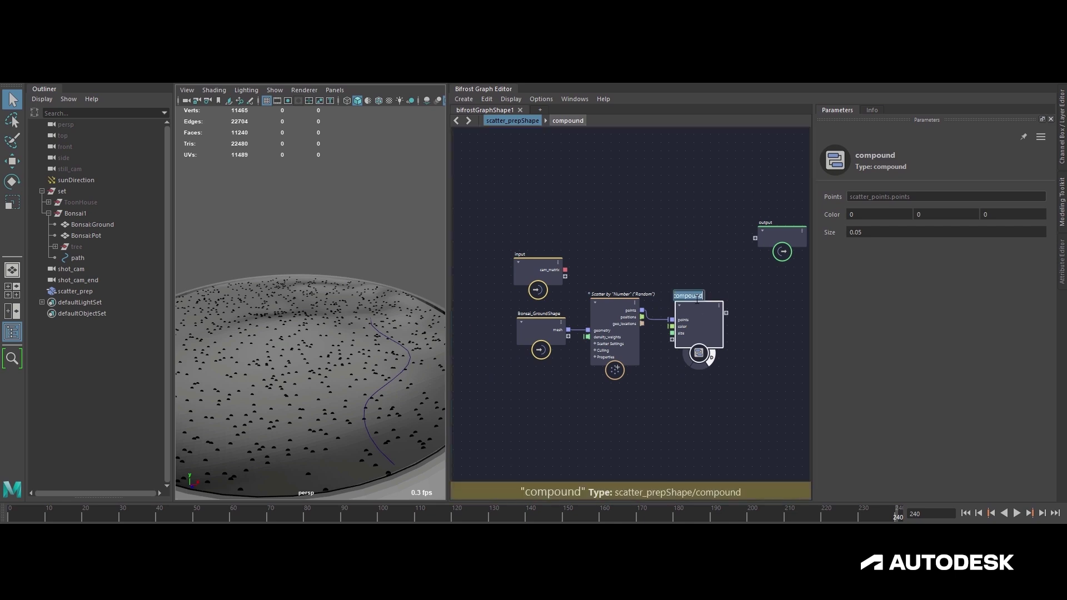
left_click(688, 273)
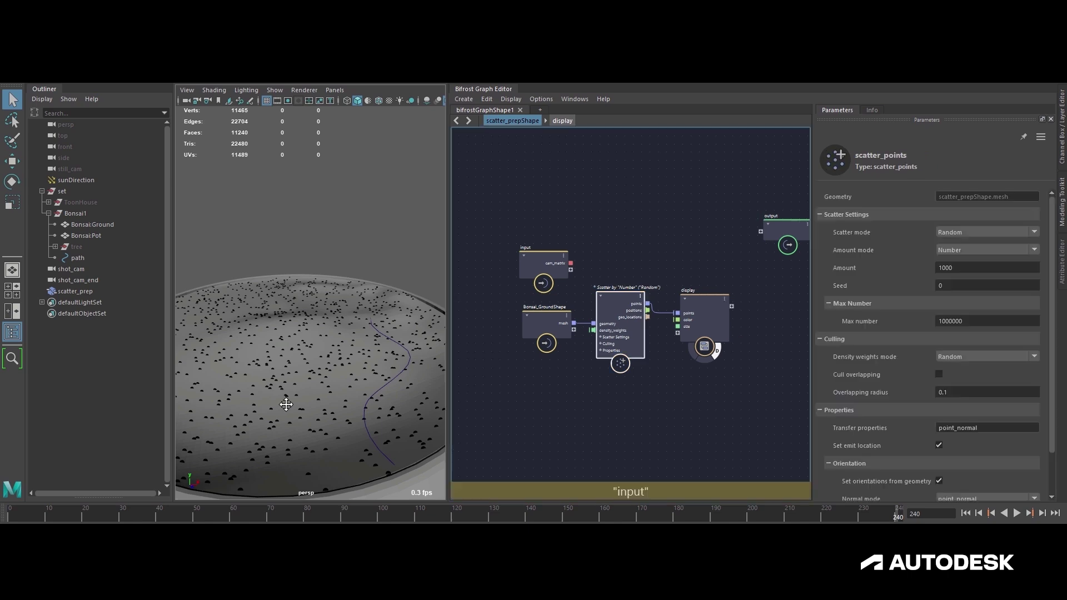
- Set the scatter_points amount to 100000 and the display compound's size to 0.03
mouse_move(286, 405)
left_mouse_down("alt")
mouse_move(305, 398)
mouse_move(281, 395)
mouse_move(289, 389)
left_mouse_up("alt")
type("00")
key("Return")
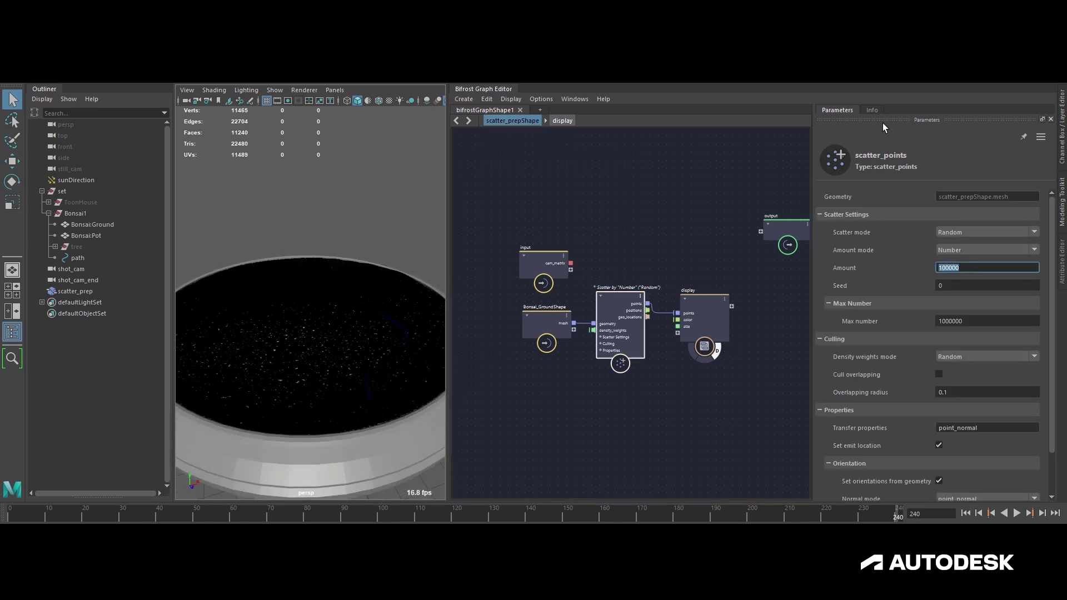
left_click(704, 311)
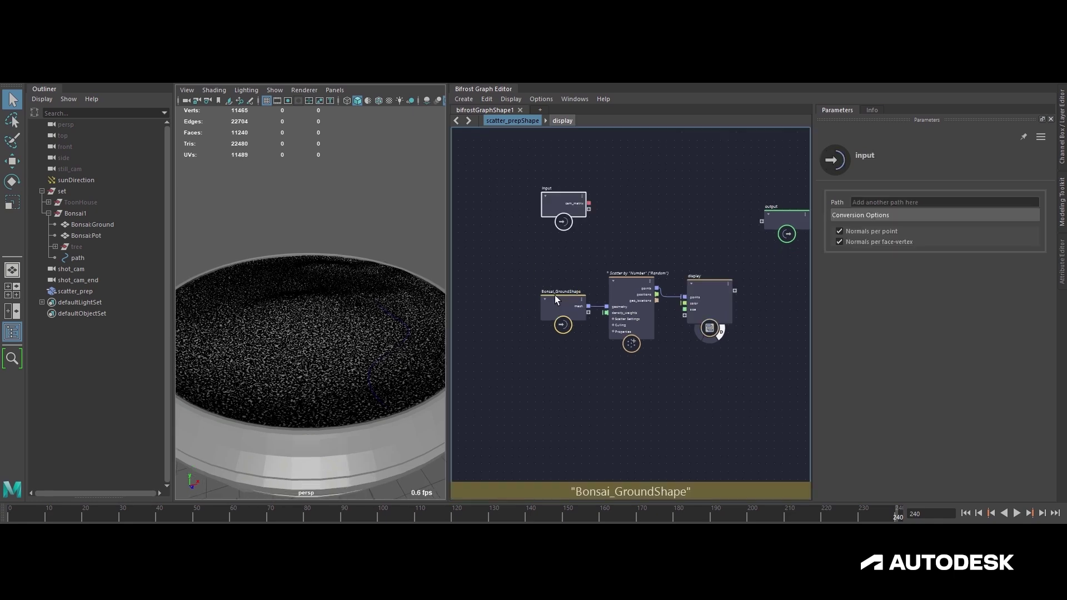
left_click_drag(303, 323, 313, 297, "alt")
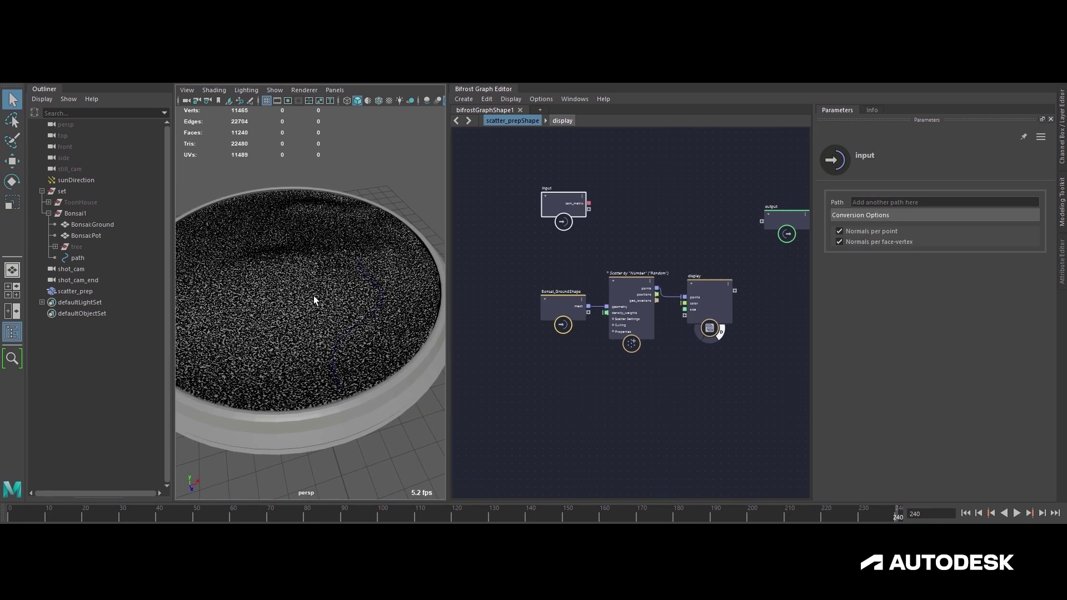
middle_click_drag(322, 326, 344, 315, "alt")
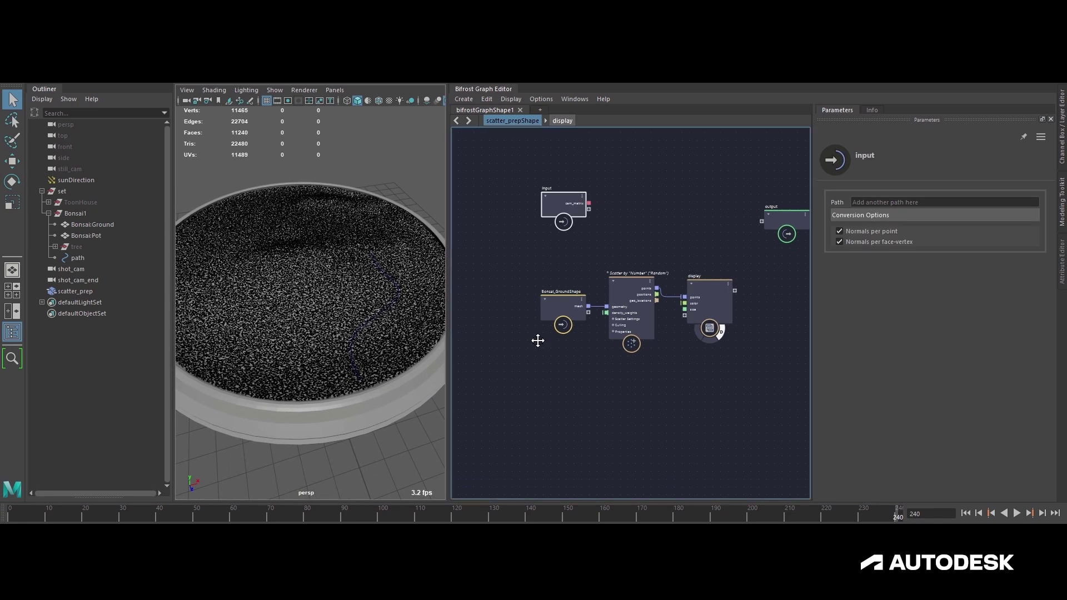
- Branch the Bonsai_GroundShape mesh into new get_point_position and compute_centroid_from_points nodes
left_click_drag(576, 313, 453, 319)
middle_click_drag(492, 327, 586, 319, "alt")
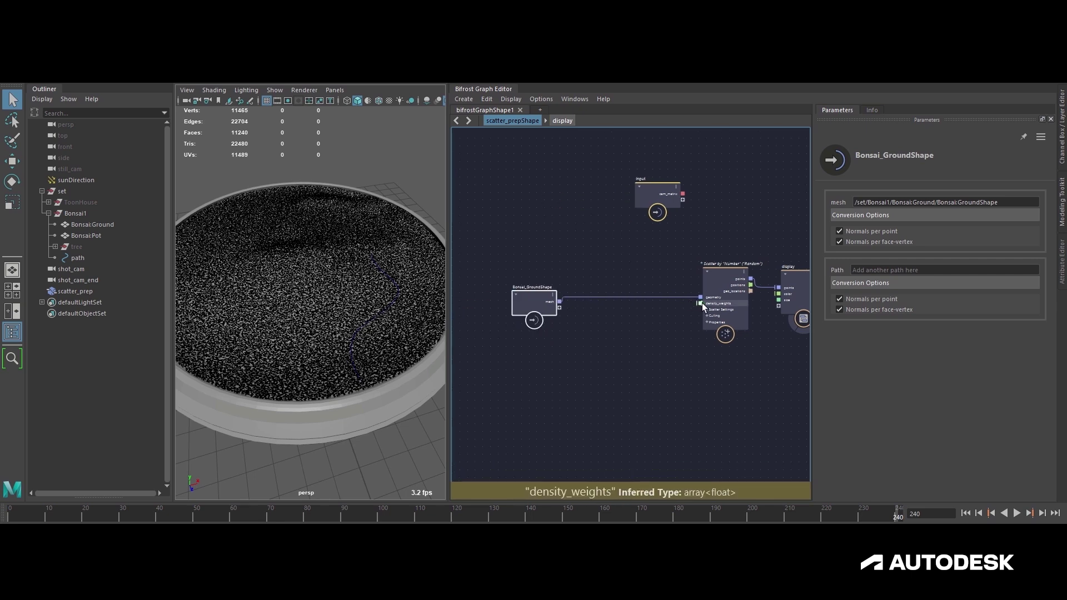
left_click_drag(550, 303, 588, 334)
type("point")
key("Return")
left_click_drag(536, 292, 520, 293)
left_click_drag(535, 294, 565, 385)
type("centroid")
key("Return")
- Add a subtract node that takes the centroid away from the ground's point positions
scroll(624, 345, "down", 1)
middle_click_drag(623, 346, 598, 345)
key("Tab")
type("subtract")
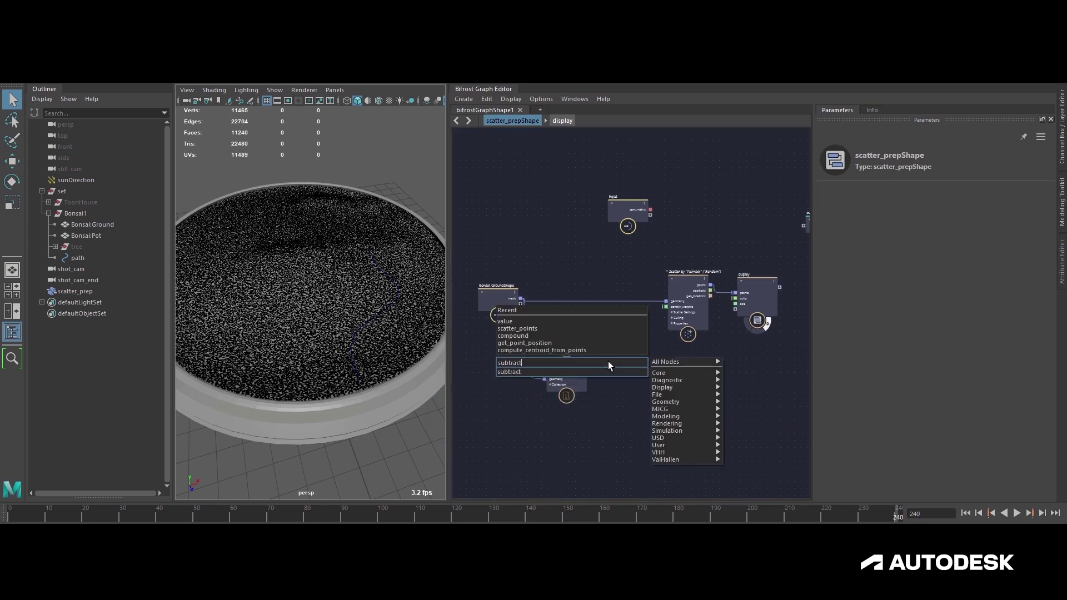
key("Return")
left_click_drag(589, 334, 631, 371)
- Feed the subtract output into a new length node and its length into a new array_bounds node
scroll(608, 357, "up", 3)
middle_click_drag(689, 366, 587, 351)
key("Tab")
type("length")
key("Return")
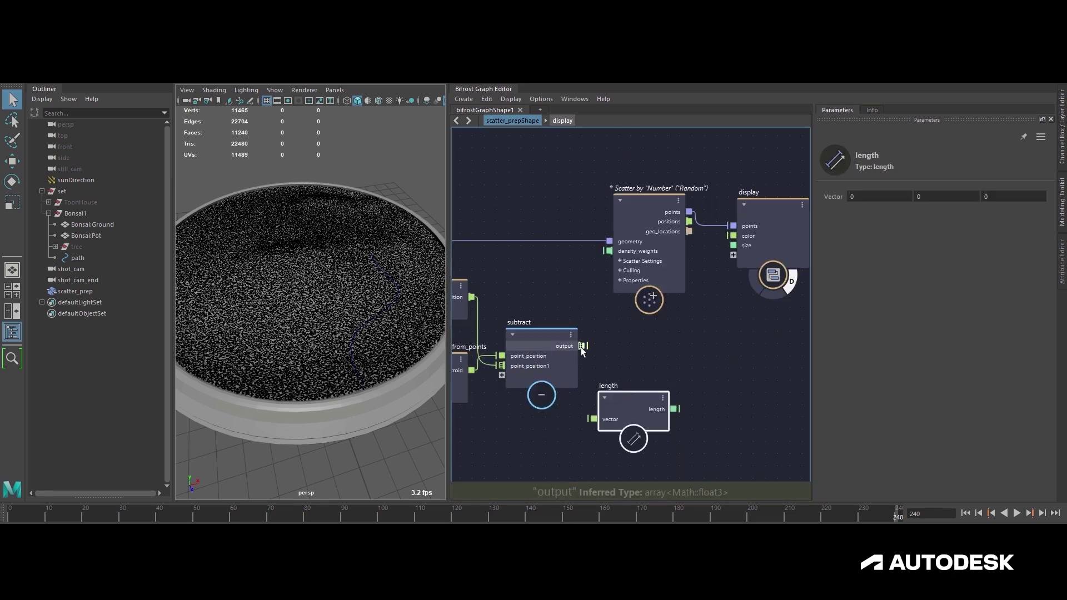
key("Tab")
type("bounds")
key("Return")
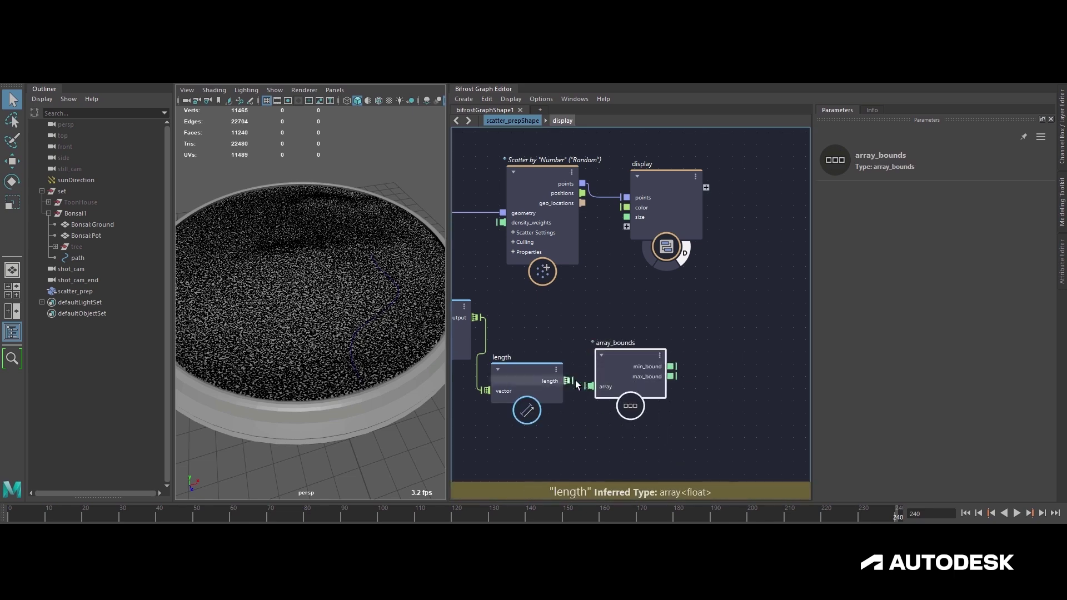
- Add a change_range node for the length, using the array's min and max bounds as its from range, and set To start to 1
key("Tab")
type("change_range")
key("Return")
left_click_drag(622, 390, 604, 366)
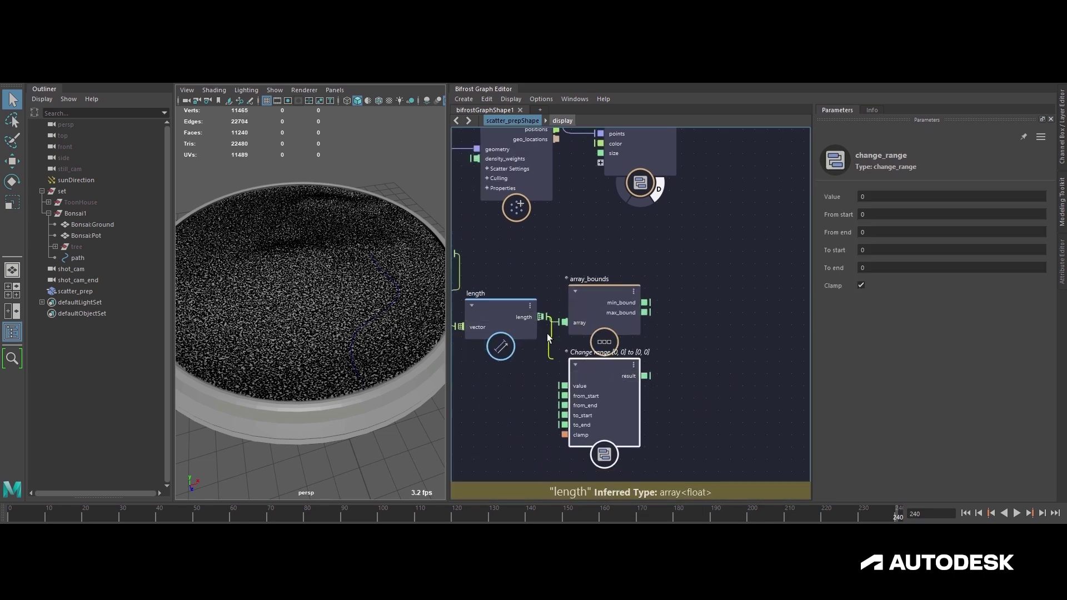
left_click_drag(541, 317, 564, 386)
left_click_drag(595, 367, 718, 330)
left_click_drag(644, 303, 687, 369)
double_click(867, 232)
type("1")
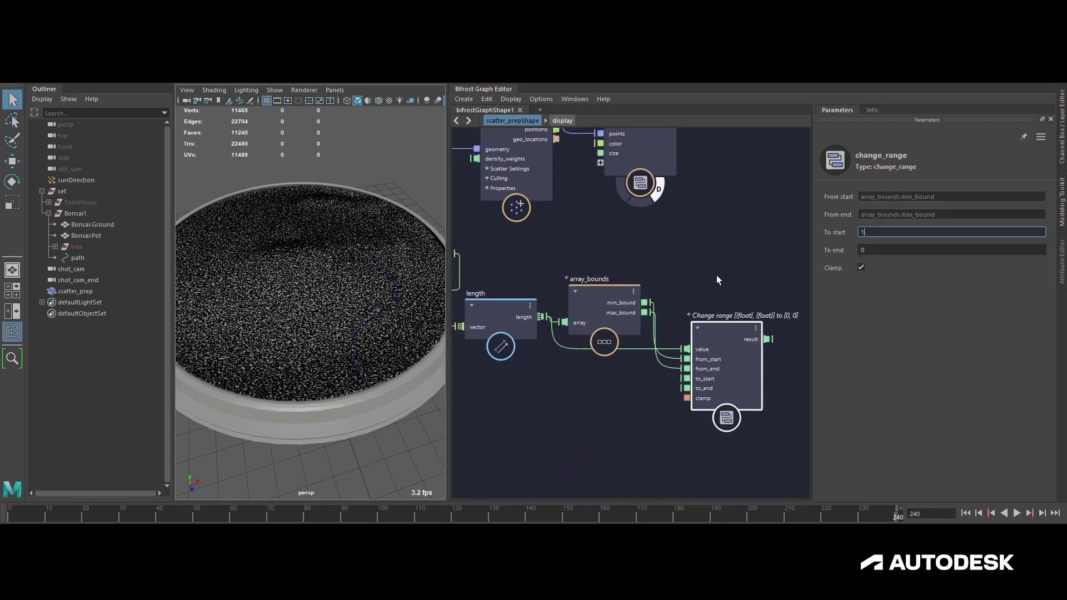
- Rearrange the scatter and display nodes and connect the change_range result to the scatter's density_weights
scroll(688, 383, "down", 4)
left_click_drag(551, 291, 695, 199)
left_click_drag(580, 225, 806, 220)
middle_click_drag(729, 265, 692, 280, "alt")
scroll(691, 280, "down", 1)
left_click_drag(638, 346, 677, 242)
left_click_drag(319, 244, 307, 320, "alt")
right_click_drag(315, 268, 261, 295, "alt")
middle_click_drag(262, 295, 276, 333, "alt")
left_click_drag(334, 323, 338, 300, "alt")
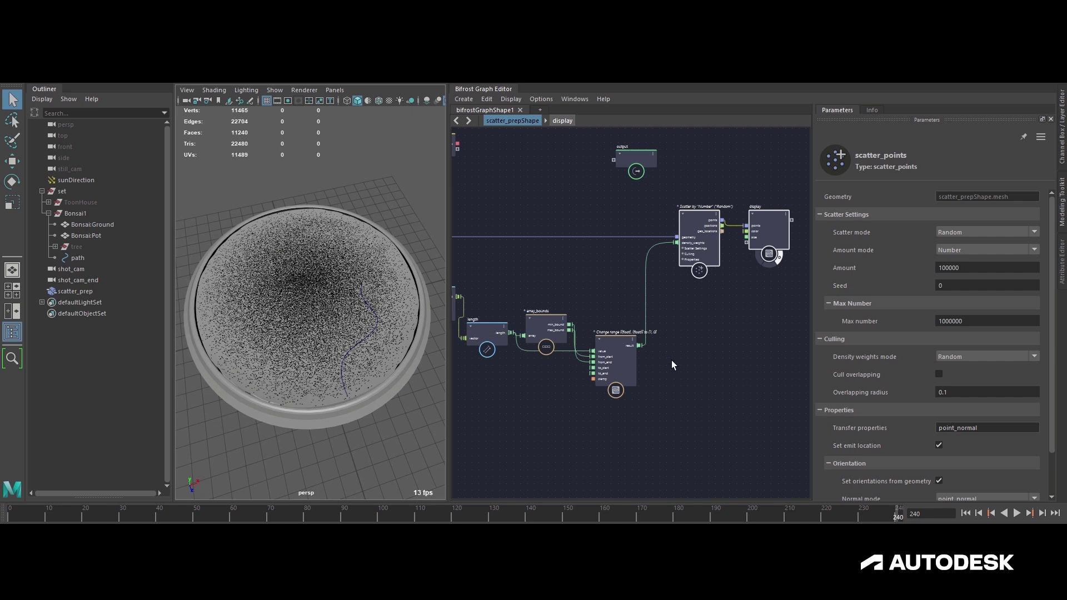
- Insert an evaluate_fcurve node between the change_range result and the scatter's density_weights
key("e")
scroll(672, 361, "down", 3)
middle_click_drag(673, 394, 690, 405, "alt")
scroll(673, 380, "up", 2)
left_click(670, 376)
key("Tab")
type("evalu")
key("Return")
scroll(699, 350, "up", 3)
left_click_drag(648, 348, 694, 257)
- Edit the fcurve by moving its second point to position 0.08
left_click(939, 197)
right_click(943, 239)
left_click(968, 318)
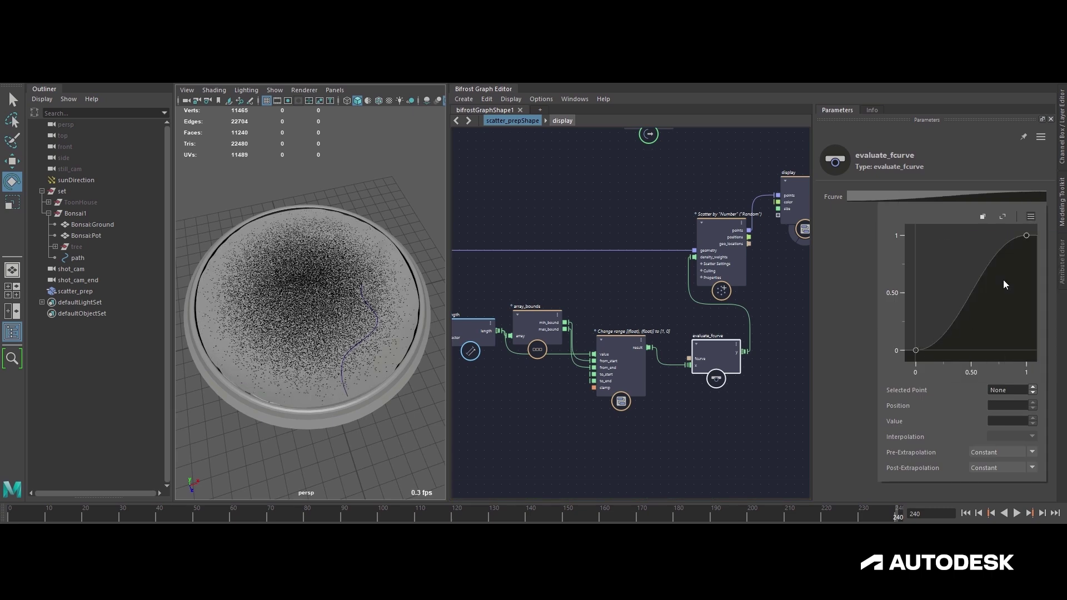
double_click(1012, 405)
type("0.08")
key("Return")
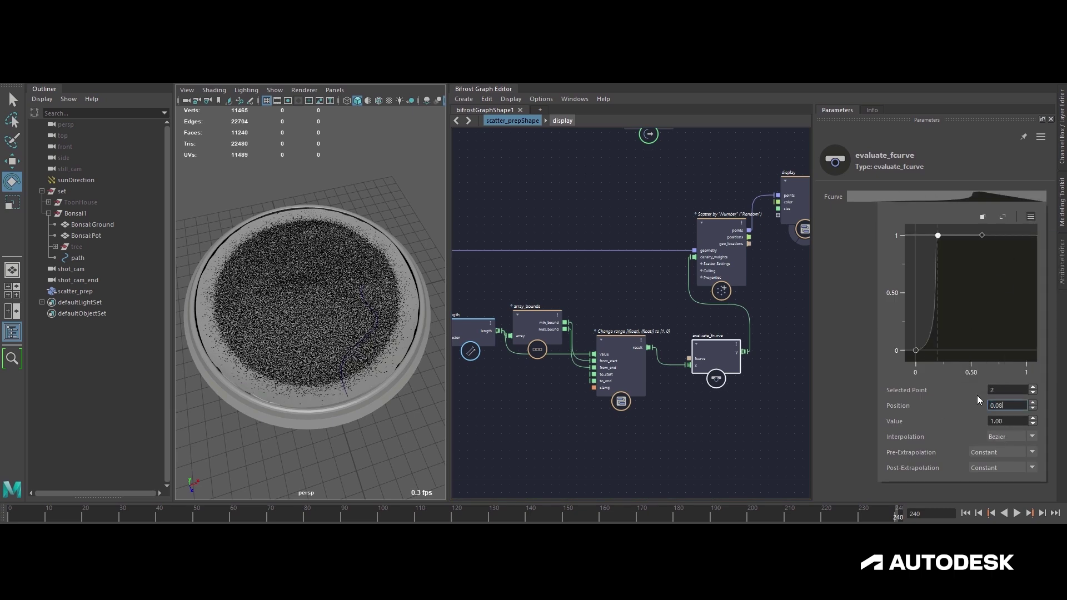
left_click_drag(276, 327, 272, 280, "alt")
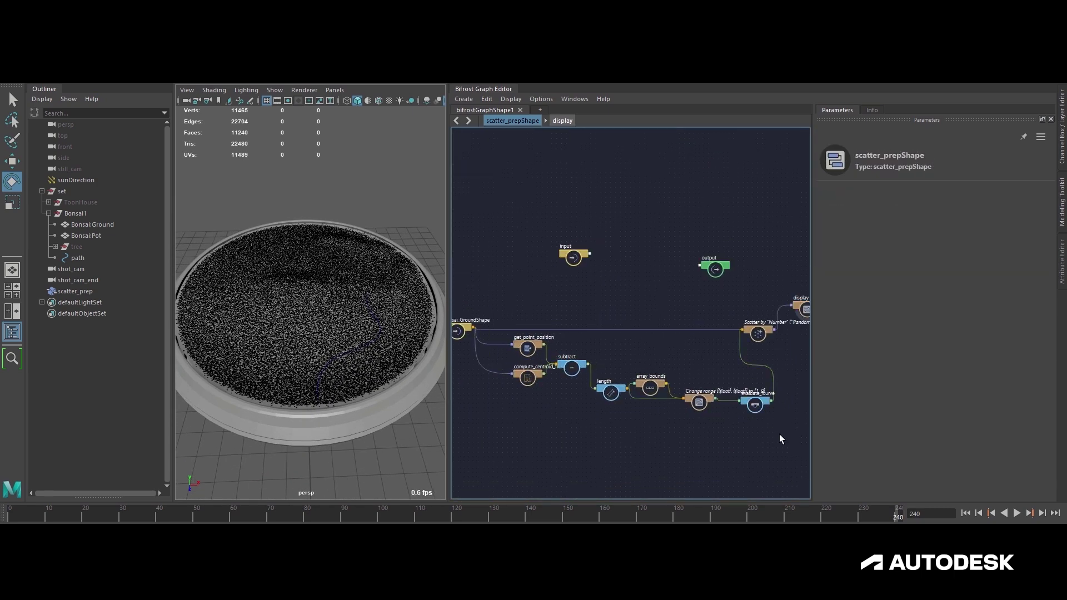
- Group the density weight nodes into a compound named base_scatter_weights
key("ctrl+g")
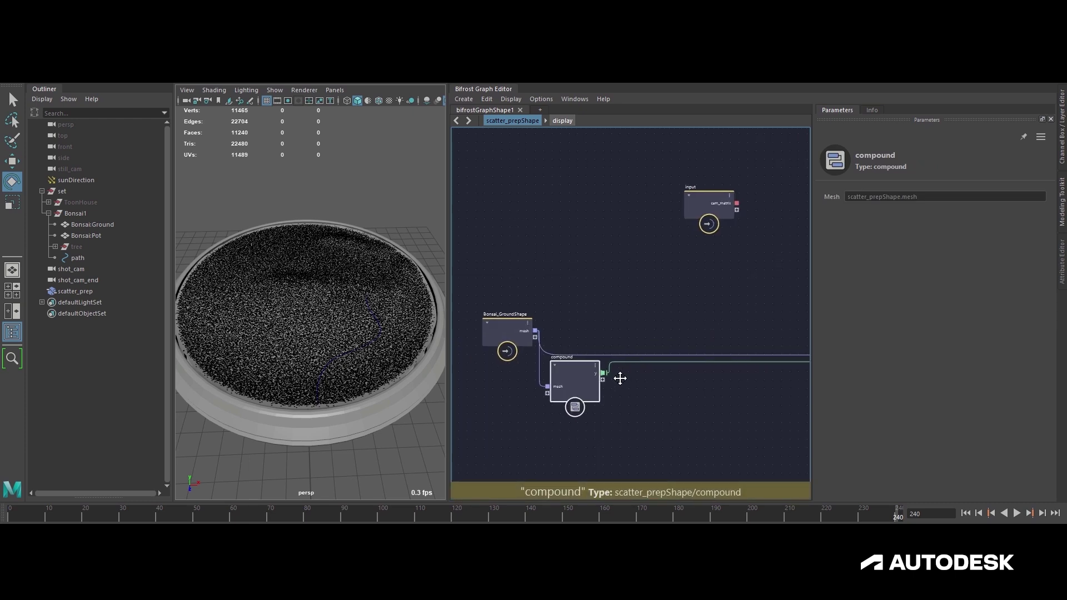
double_click(561, 355)
type("base_scatter_weights")
key("Return")
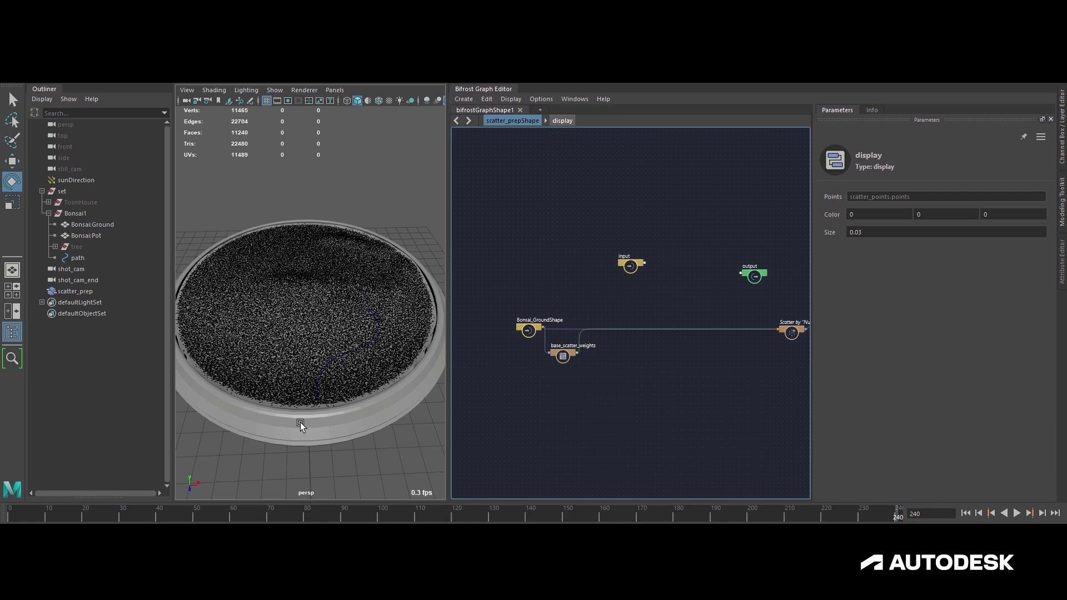
- Unhide the ToonHouse and tree groups
left_click(71, 202)
key("shift+h")
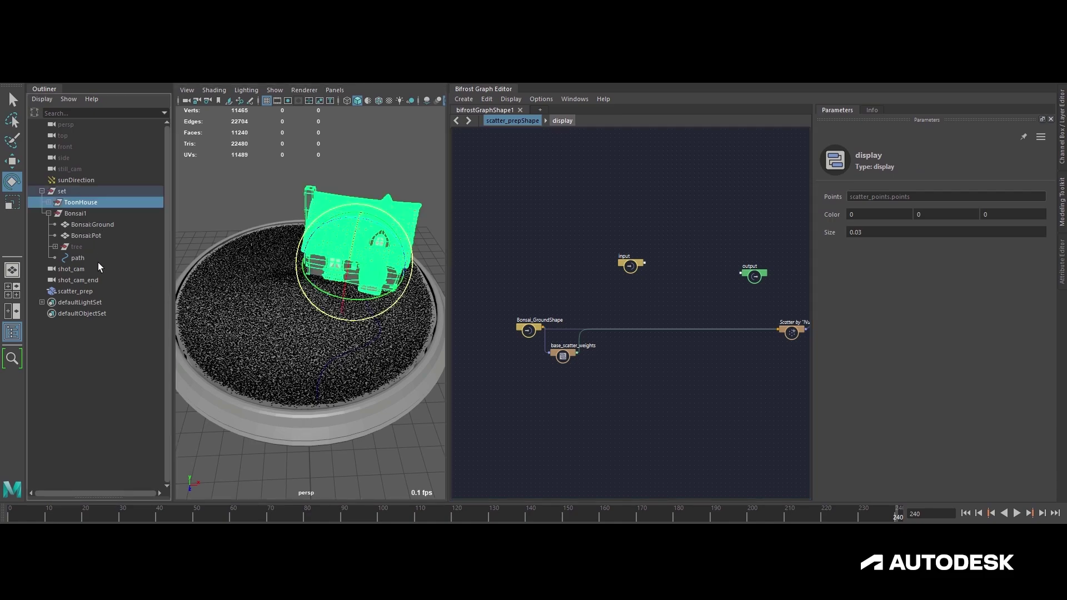
left_click(76, 247)
key("shift+h")
- Hide the Bonsai:Pot mesh and frame the house and the ground in front of it
left_click_drag(385, 295, 312, 376, "alt")
left_click(337, 301)
key("ctrl+h")
mouse_move(312, 376)
right_mouse_down("alt")
mouse_move(459, 366)
mouse_move(375, 375)
mouse_move(359, 393)
mouse_move(301, 386)
right_mouse_up("alt")
left_click_drag(301, 386, 372, 368, "alt")
right_click_drag(371, 368, 319, 359, "alt")
mouse_move(319, 359)
left_mouse_down("alt")
mouse_move(317, 374)
mouse_move(332, 363)
left_mouse_up("alt")
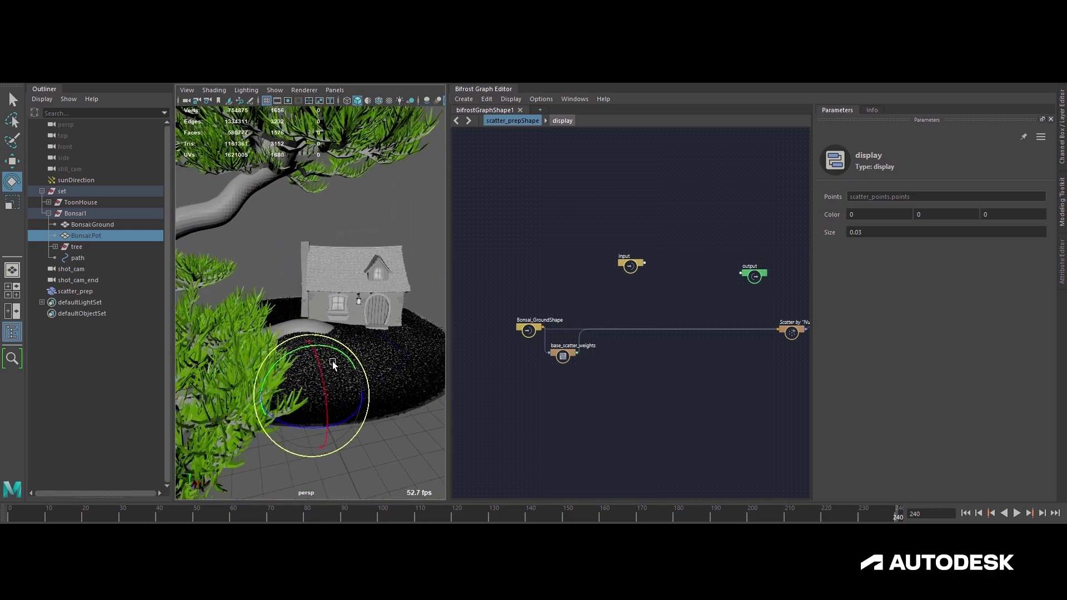
middle_click_drag(332, 363, 312, 341, "alt")
right_click_drag(312, 341, 333, 342, "alt")
left_click_drag(312, 340, 315, 346, "alt")
- Move the cam_matrix input node to just above the Bonsai_GroundShape node
middle_click_drag(593, 345, 609, 330, "alt")
left_click_drag(642, 256, 543, 288)
right_click_drag(545, 320, 685, 328, "alt")
middle_click_drag(683, 336, 642, 340, "alt")
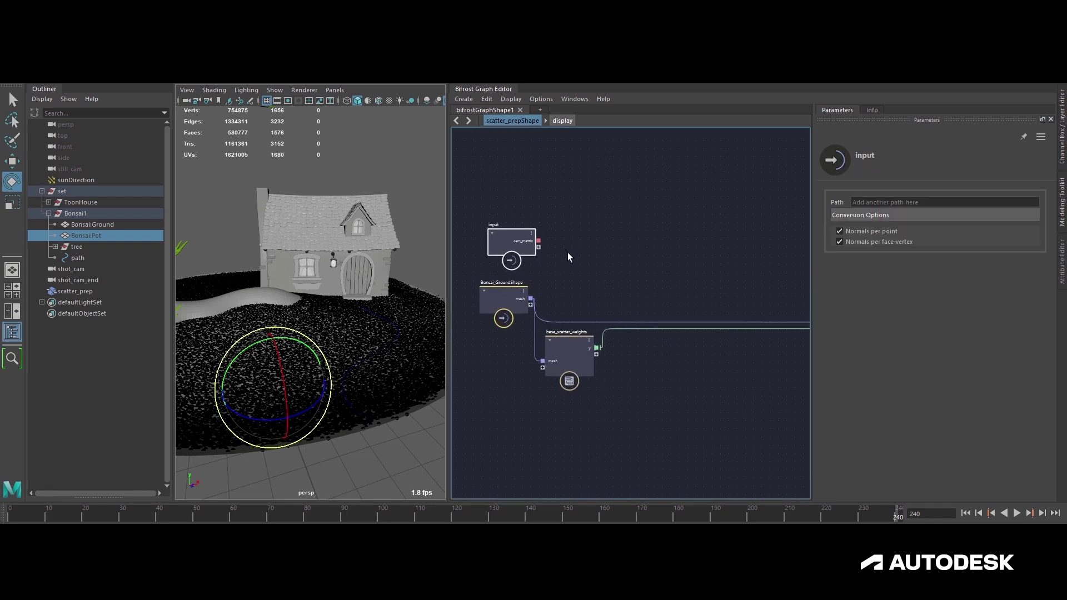
middle_click_drag(554, 272, 572, 277, "alt")
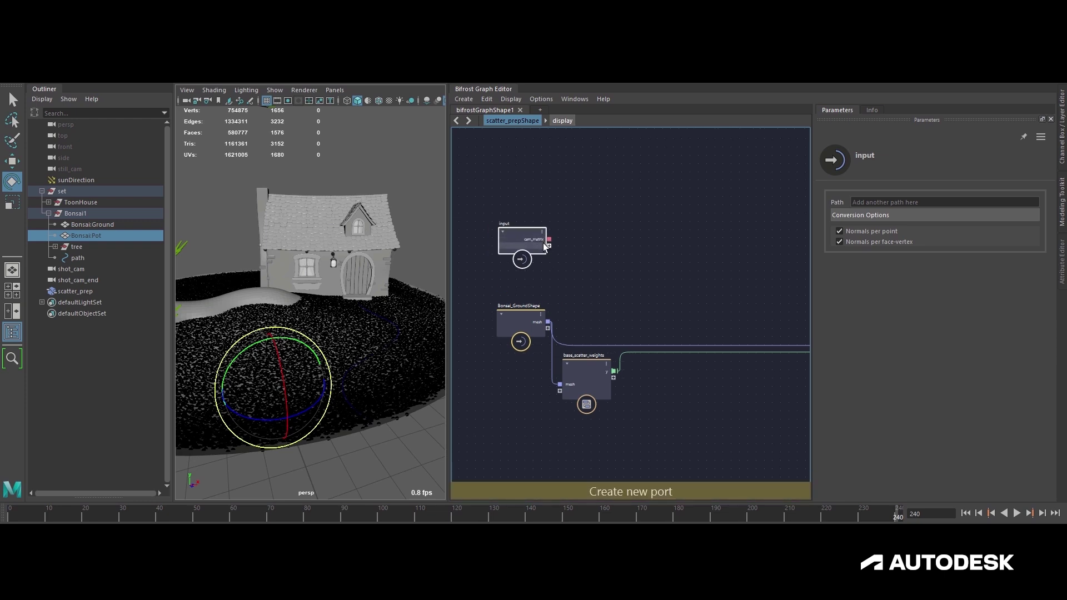
middle_click_drag(537, 328, 516, 338, "alt")
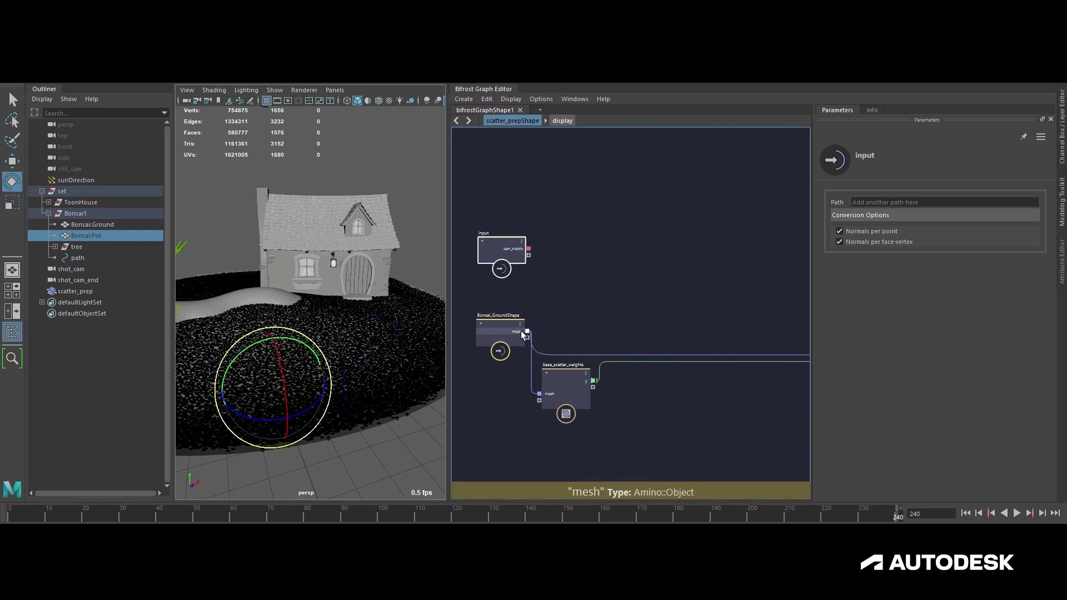
- Add a get_point_position node fed by the Bonsai_GroundShape mesh, outside the base_scatter_weights compound
left_click_drag(527, 331, 596, 312)
type("get_point_position")
key("Return")
middle_click_drag(595, 311, 587, 321, "alt")
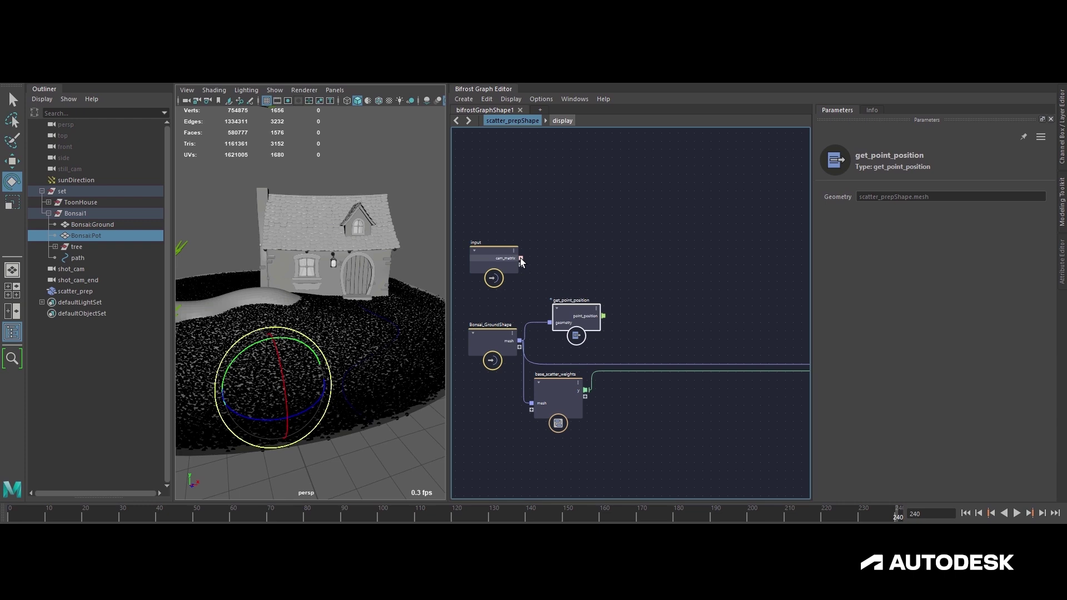
- Connect the input's cam_matrix to a new matrix_to_SRT node
left_click_drag(552, 258, 551, 258)
key("Tab")
type("matrix")
key("Down")
key("Down")
key("Down")
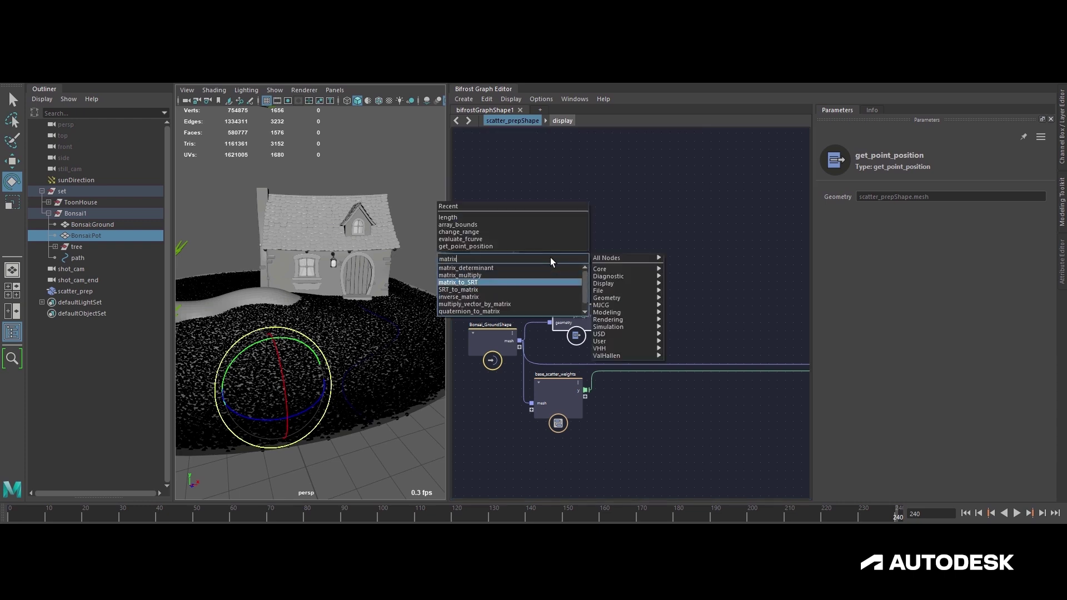
key("Return")
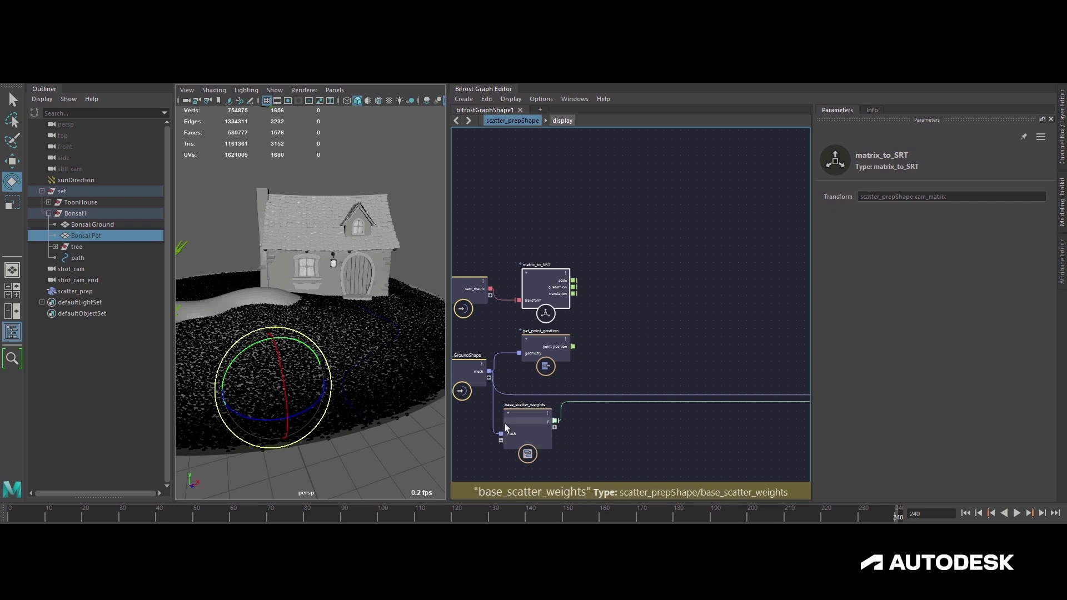
- Subtract the ground's point_position from the camera's translation and feed the output into a new length node
left_click_drag(565, 296, 614, 295)
type("subtract")
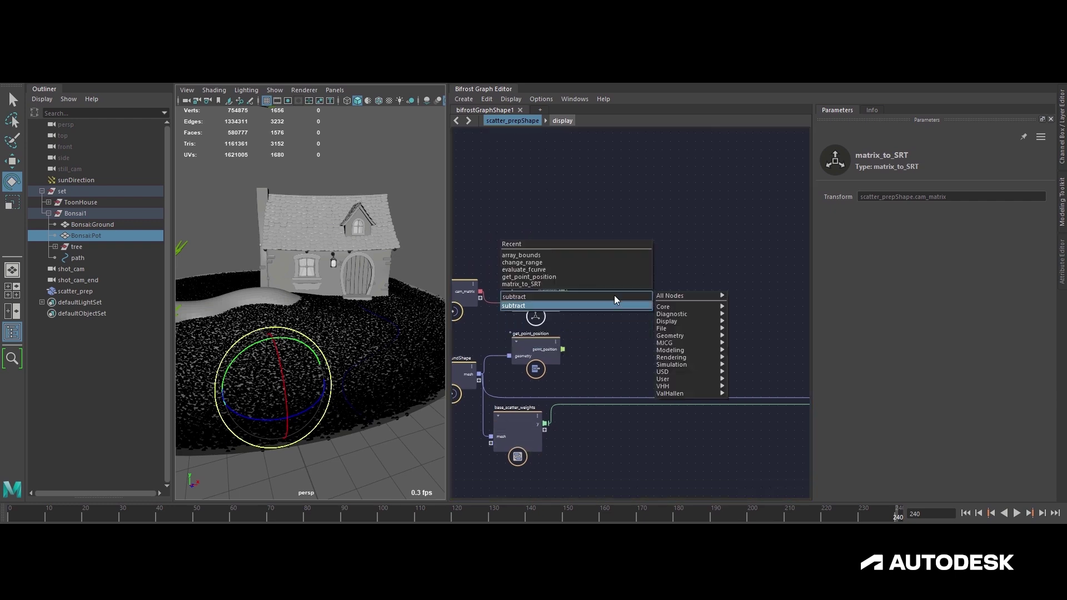
key("Return")
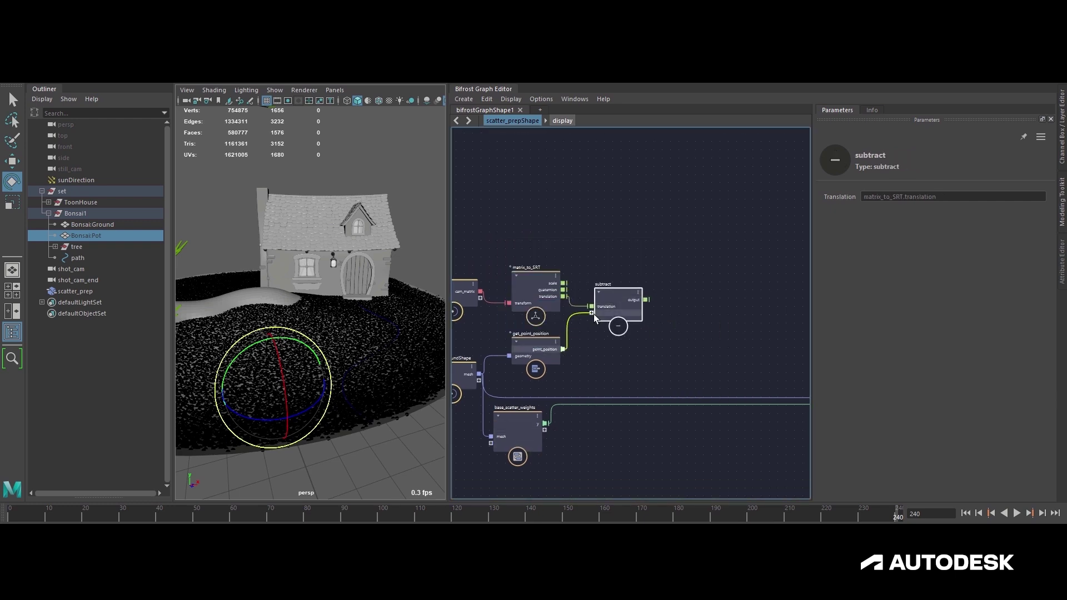
left_click_drag(639, 302, 644, 302)
type("length")
key("Return")
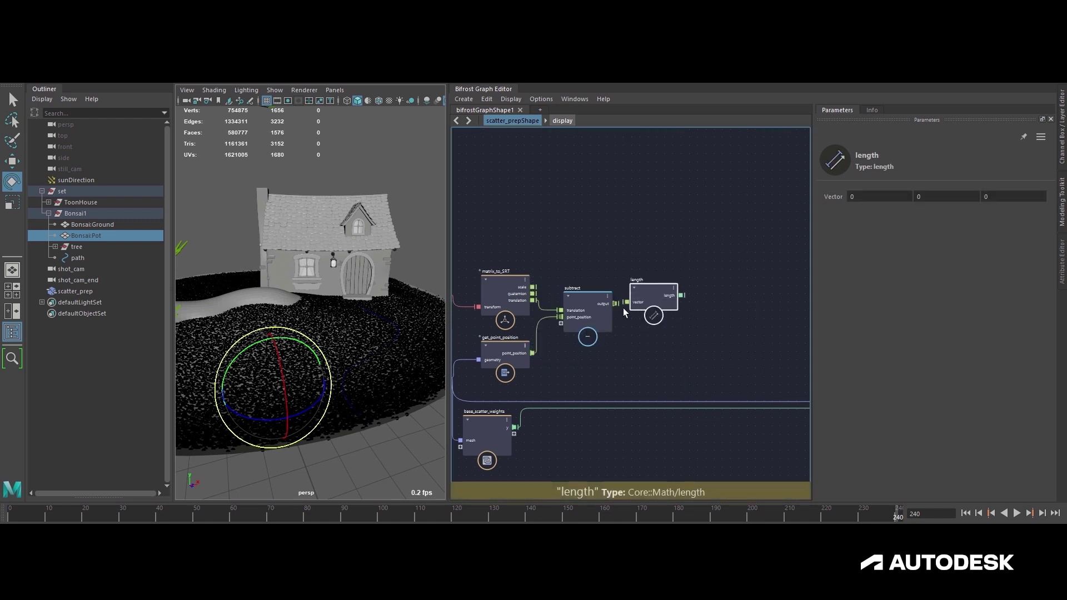
middle_click_drag(655, 320, 679, 314)
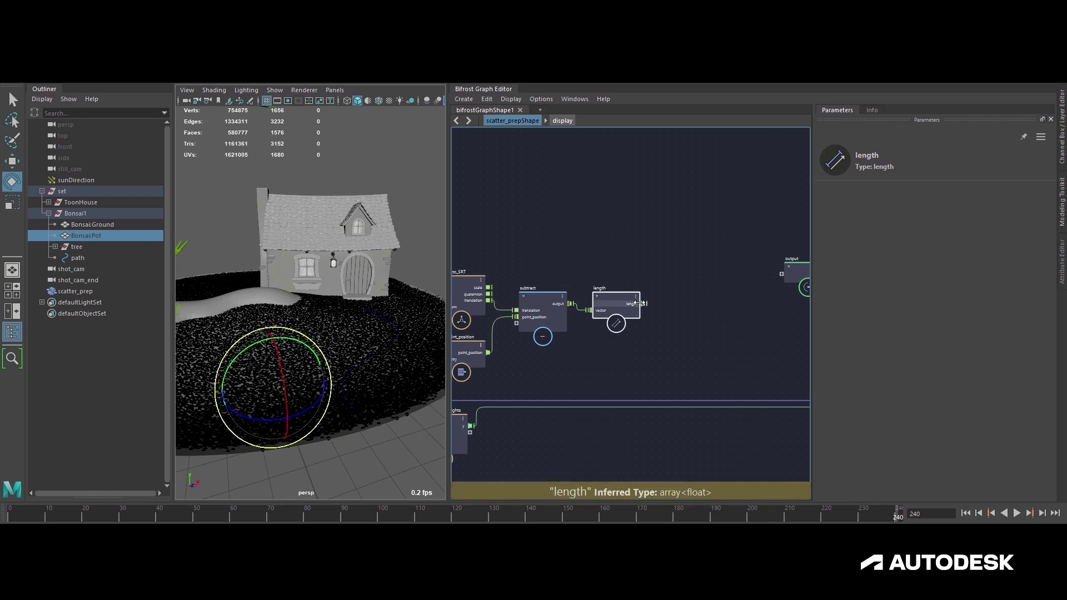
- Add an array_bounds node to the camera distance length output
middle_click_drag(691, 338, 678, 337)
left_click_drag(632, 303, 671, 297)
type("bounds")
key("Return")
- Add a change_range node for the camera distance, connect the min and max bounds as its from range, and set To end to 1
left_click_drag(629, 303, 651, 339)
type("change")
key("Return")
middle_click_drag(704, 330, 636, 336)
left_click_drag(579, 352, 656, 344)
left_click_drag(619, 307, 665, 350)
middle_click_drag(628, 300, 548, 239)
left_click(952, 249)
type("1")
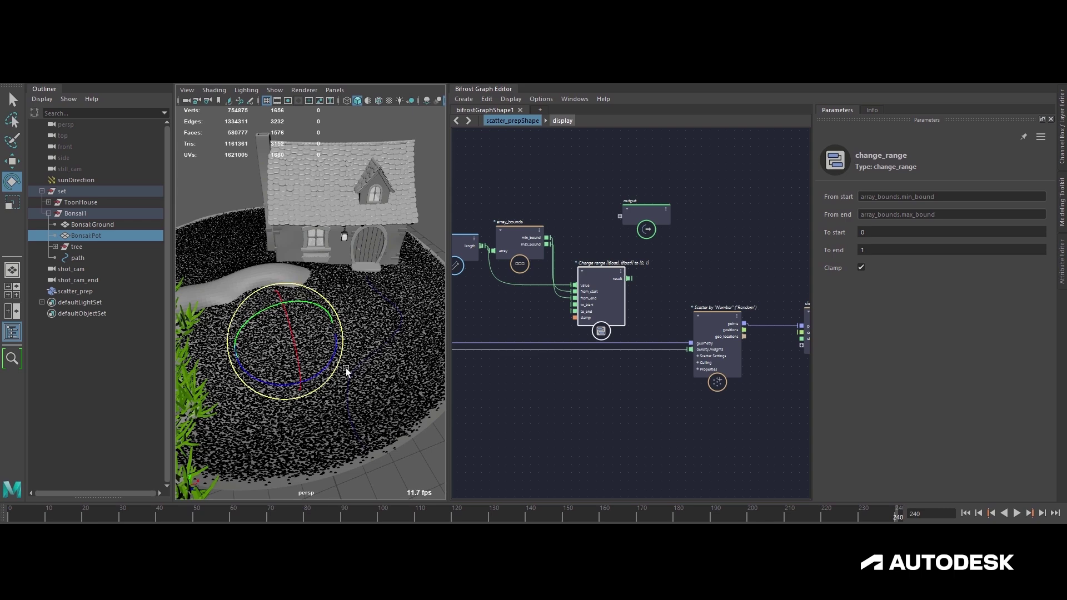
- Multiply the camera-distance change_range result by the base scatter weights and feed the product into the scatter node's density_weights
middle_click_drag(538, 388, 464, 373, "alt")
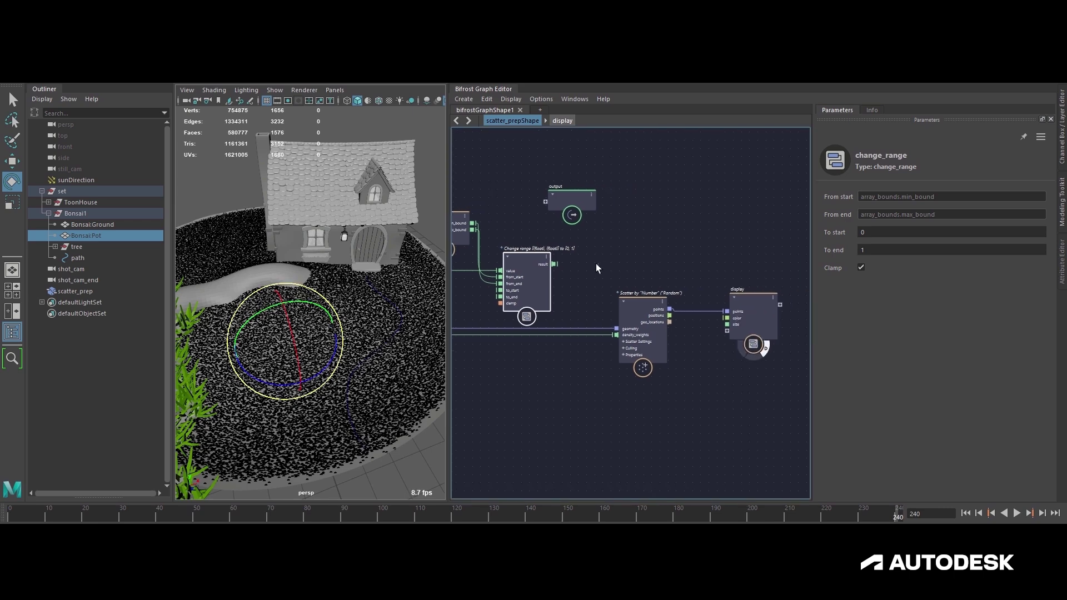
left_click_drag(643, 309, 706, 314)
left_click(537, 385)
left_click_drag(555, 264, 579, 284)
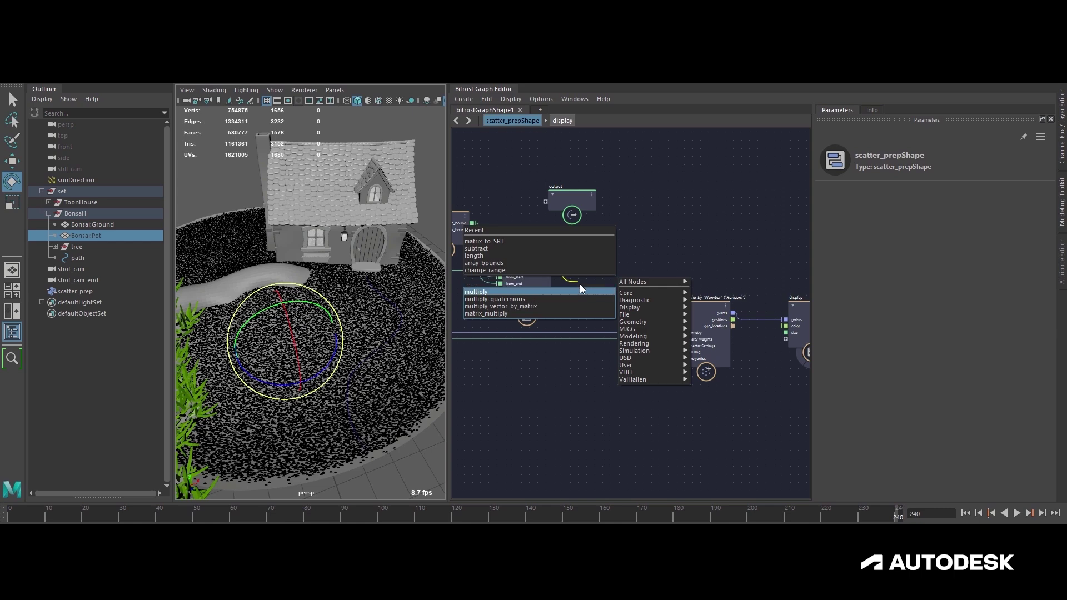
left_click(579, 284)
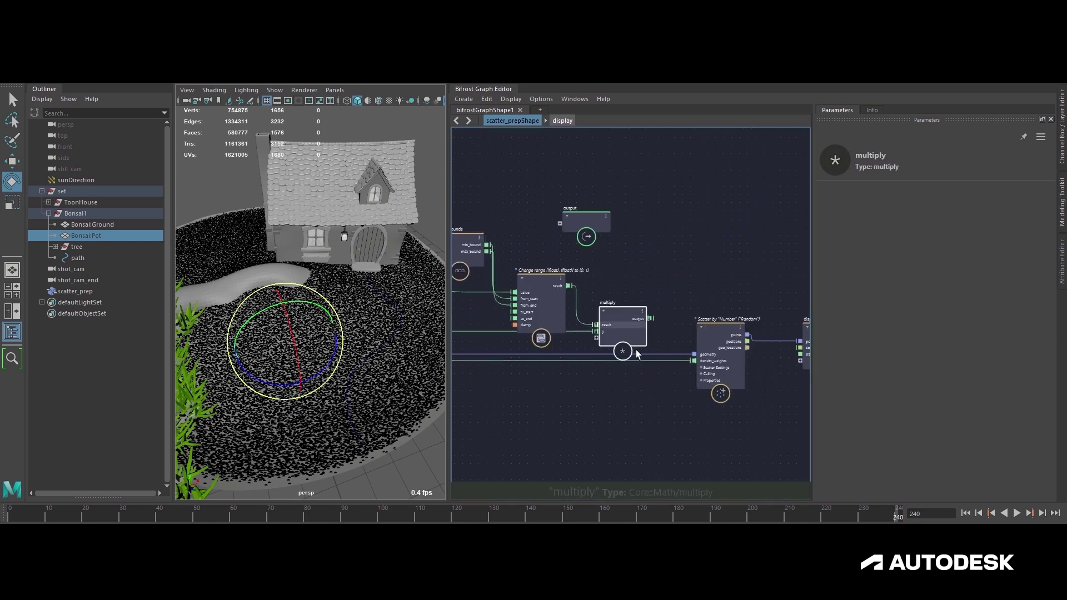
middle_click_drag(562, 364, 627, 364)
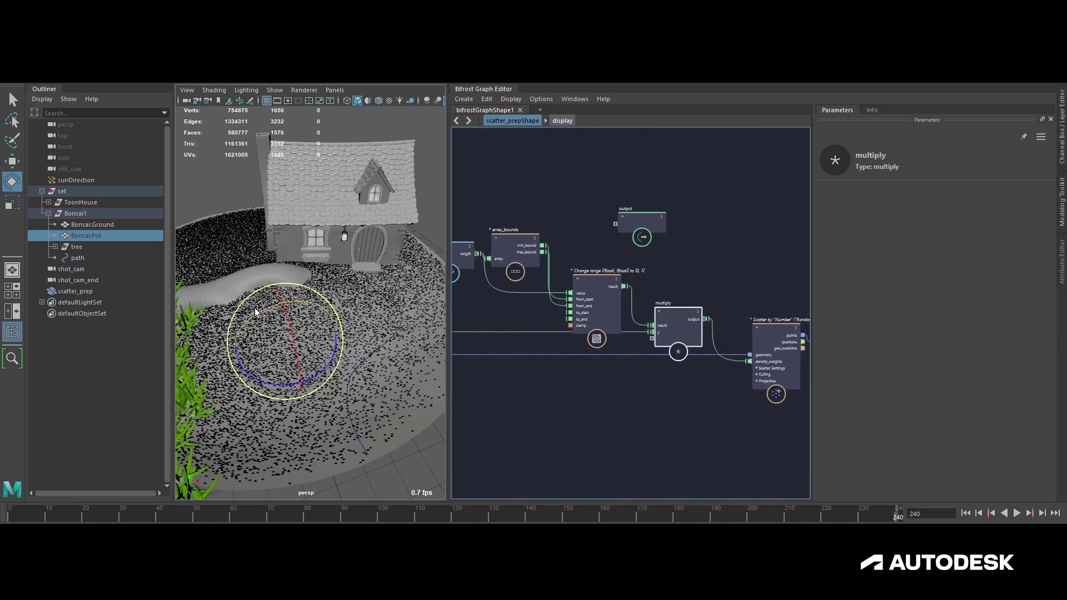
- Invert the camera-distance change_range by setting To start to 1 and To end to 0
left_click(597, 289)
left_click(907, 231)
type("1")
key("Tab")
type("0")
left_click_drag(349, 181, 319, 273, "alt")
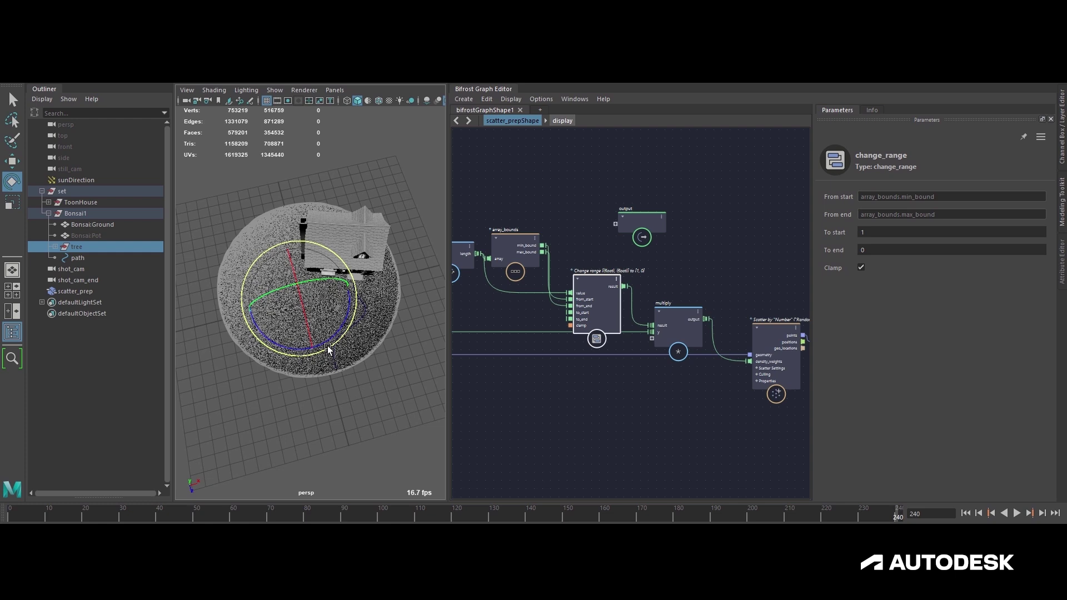
- Add a watchpoint on the connection between the scatter points and the display node, listing the point properties
middle_click_drag(764, 402, 554, 368)
left_click_drag(671, 302, 735, 276)
right_click(635, 310)
left_click(629, 315)
right_click(671, 308)
left_click(689, 313)
middle_click_drag(633, 331, 700, 324)
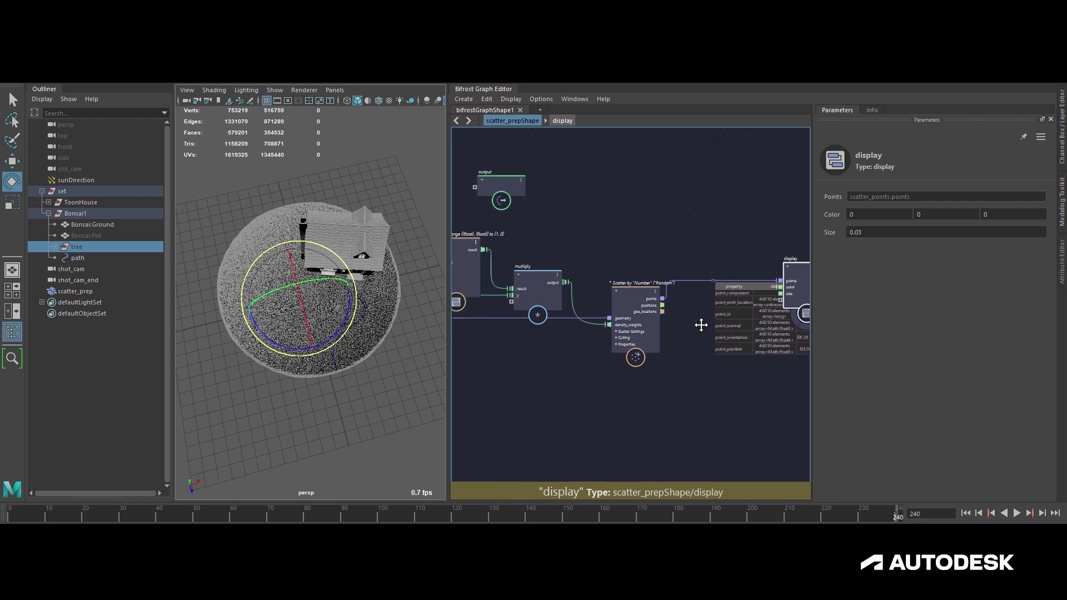
- Set the scatter_points amount to 150000
scroll(698, 323, "up", 1)
left_click(635, 296)
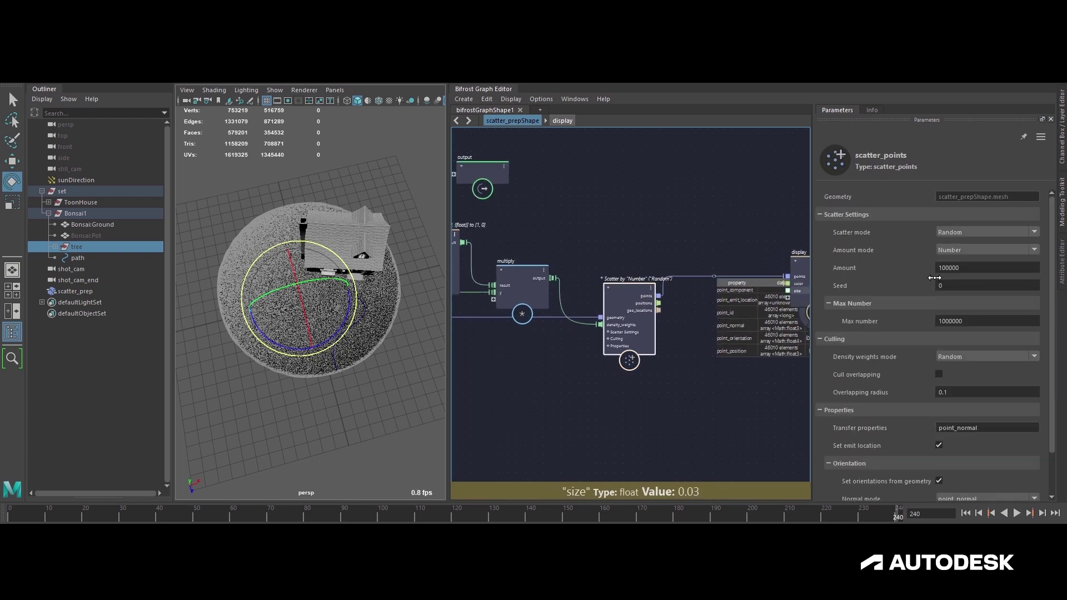
left_click(974, 270)
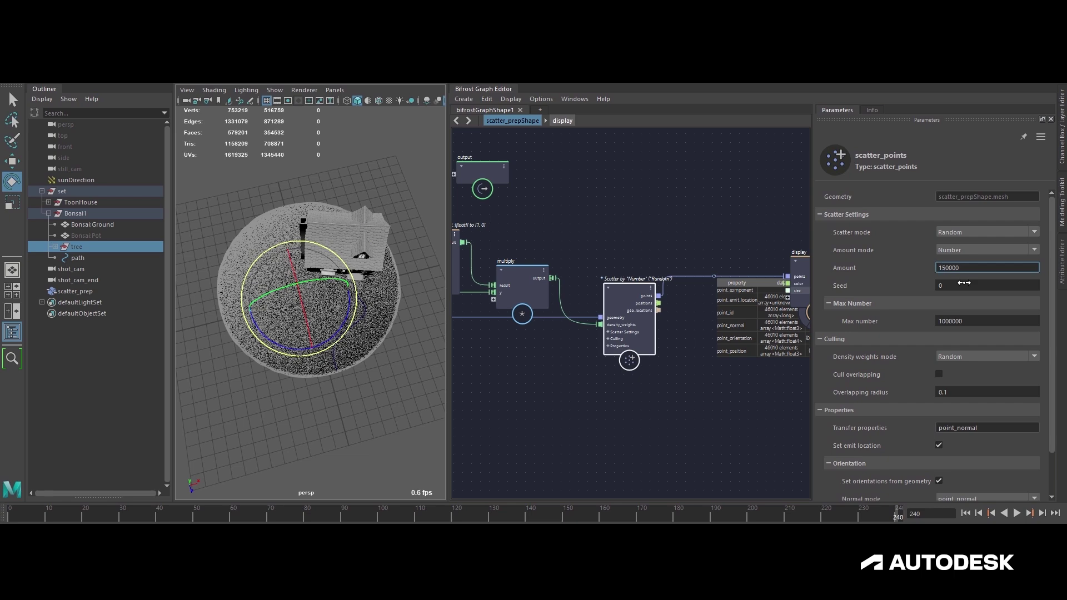
key("Return")
scroll(548, 392, "down", 1)
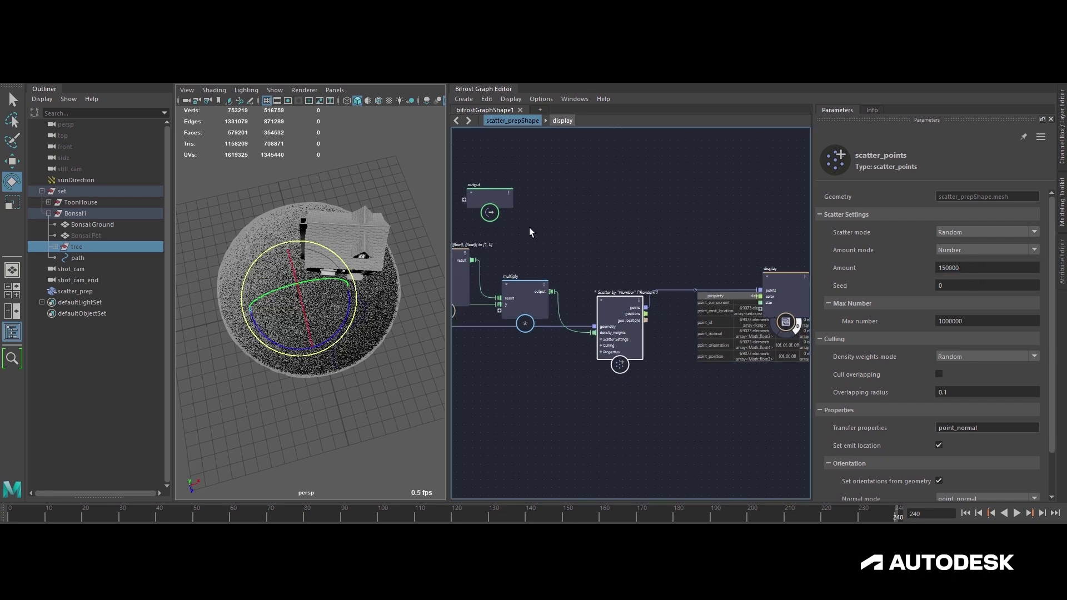
middle_click_drag(558, 245, 579, 249, "alt")
- Look through shot_cam, play the animation to check the scatter density, and return to frame 1
middle_click_drag(354, 290, 356, 278, "alt")
right_click_drag(357, 278, 455, 293, "alt")
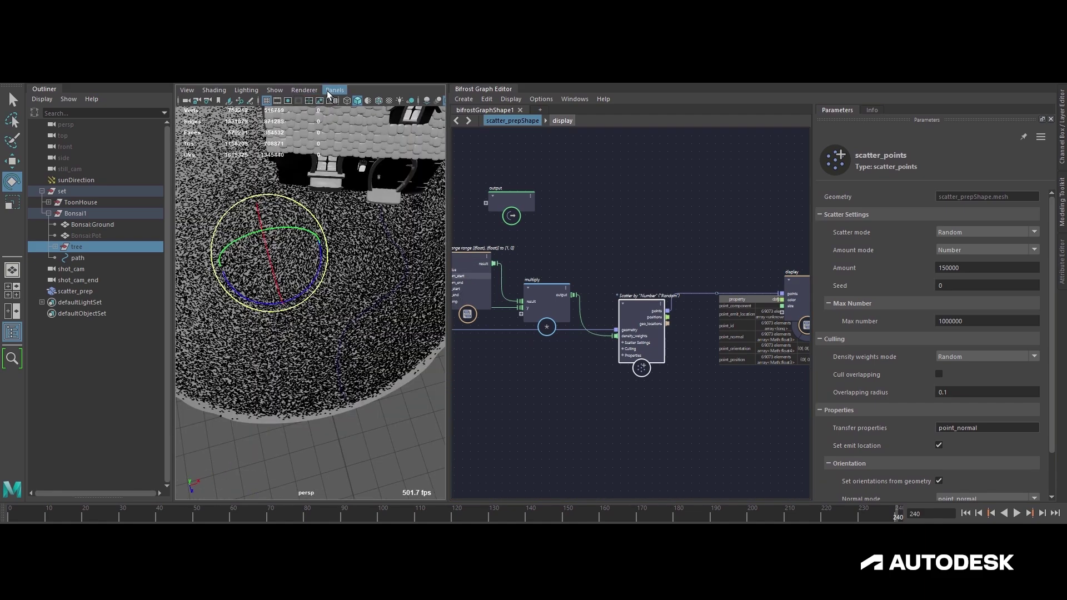
left_click(329, 91)
left_click(467, 111)
key("alt+v")
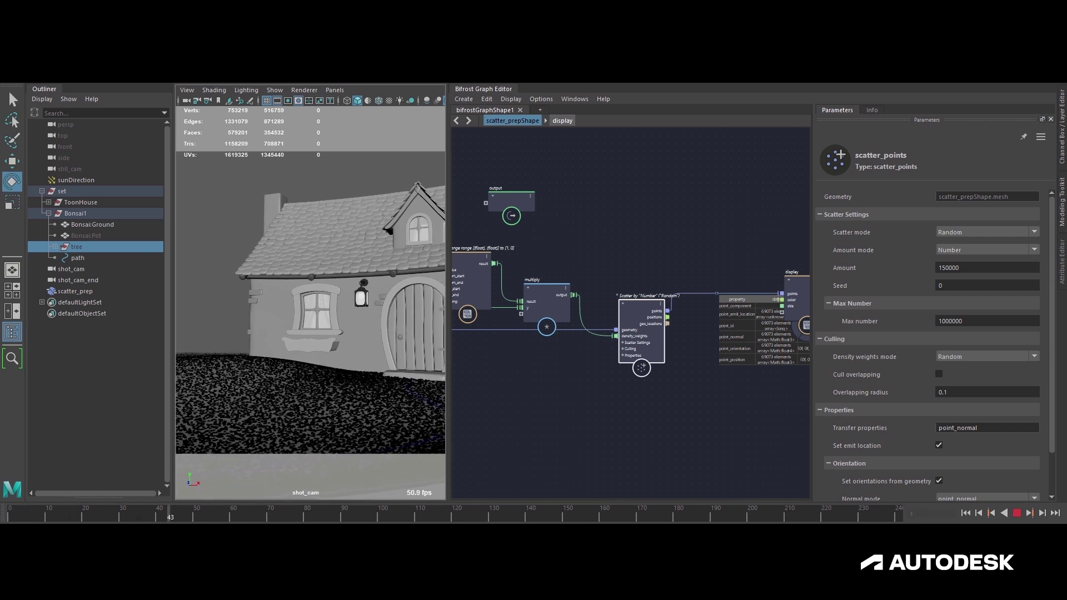
key("alt+v")
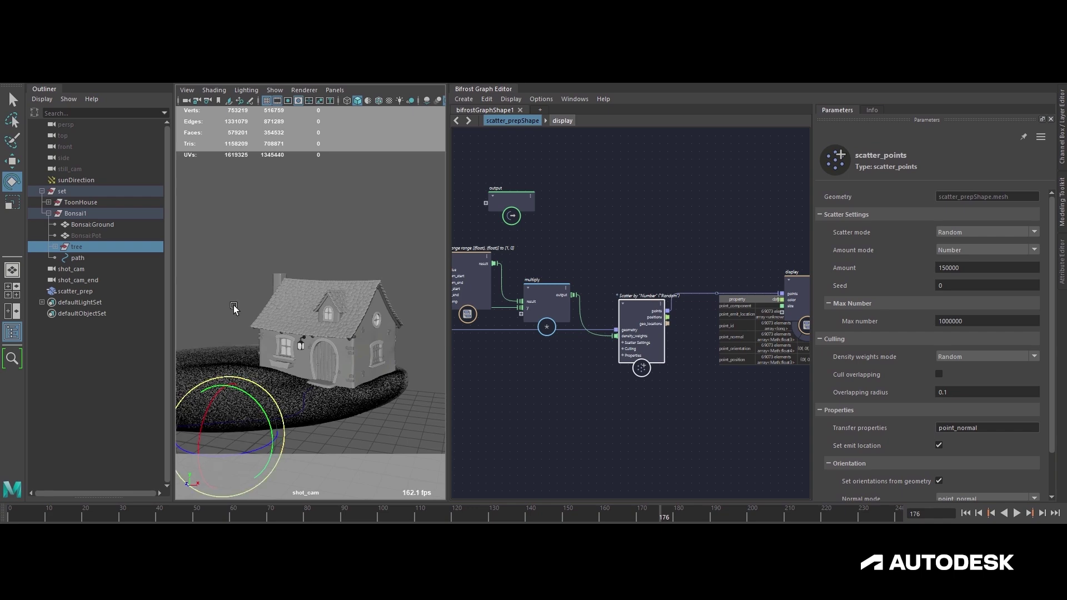
key("alt+v")
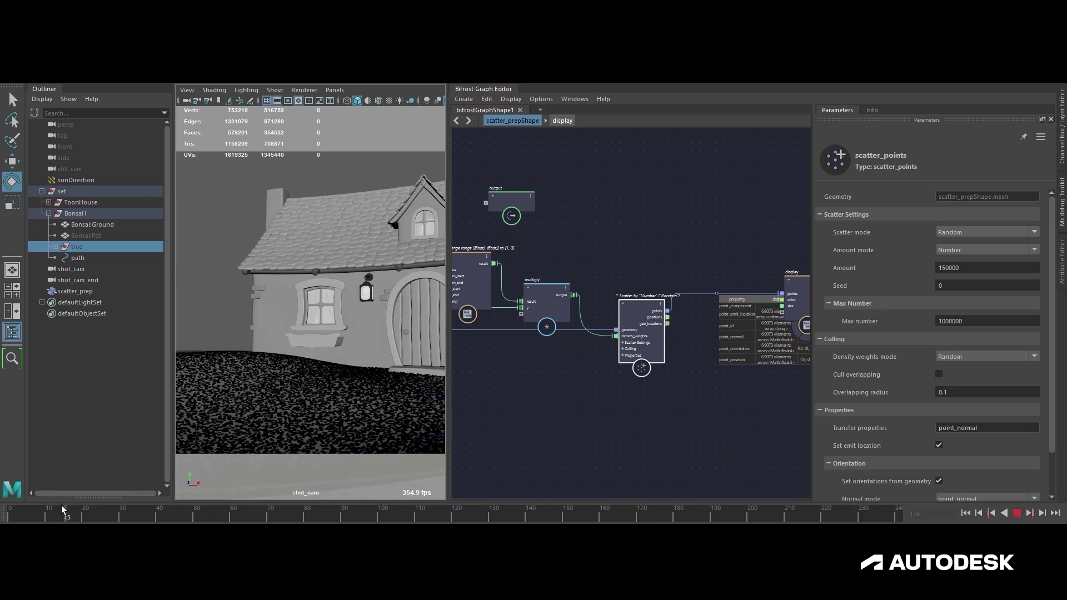
left_click_drag(436, 514, 13, 514)
- Group the matrix_to_SRT, get_point_position, subtract and length nodes into a compound named distance_to_camera
middle_click_drag(680, 287, 799, 284, "alt")
scroll(576, 358, "down", 2)
middle_click_drag(527, 351, 615, 369, "alt")
middle_click_drag(643, 243, 724, 224, "alt")
scroll(625, 202, "up", 1)
middle_click_drag(625, 202, 645, 216, "alt")
left_click_drag(489, 308, 647, 212)
mouse_move(593, 210)
middle_mouse_down()
mouse_move(617, 217)
mouse_move(598, 215)
middle_mouse_up()
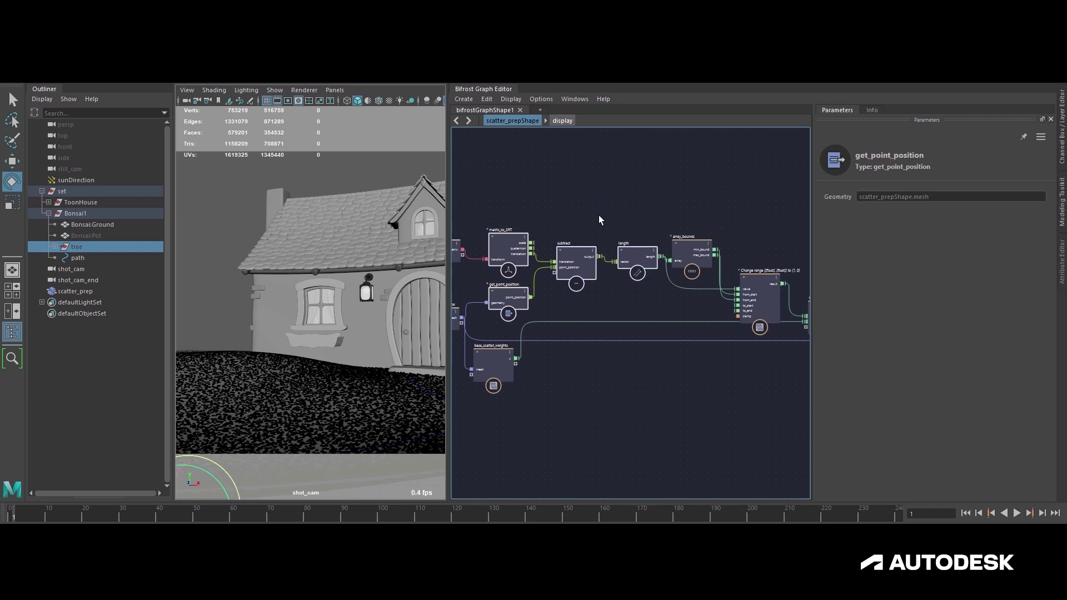
key("ctrl+g")
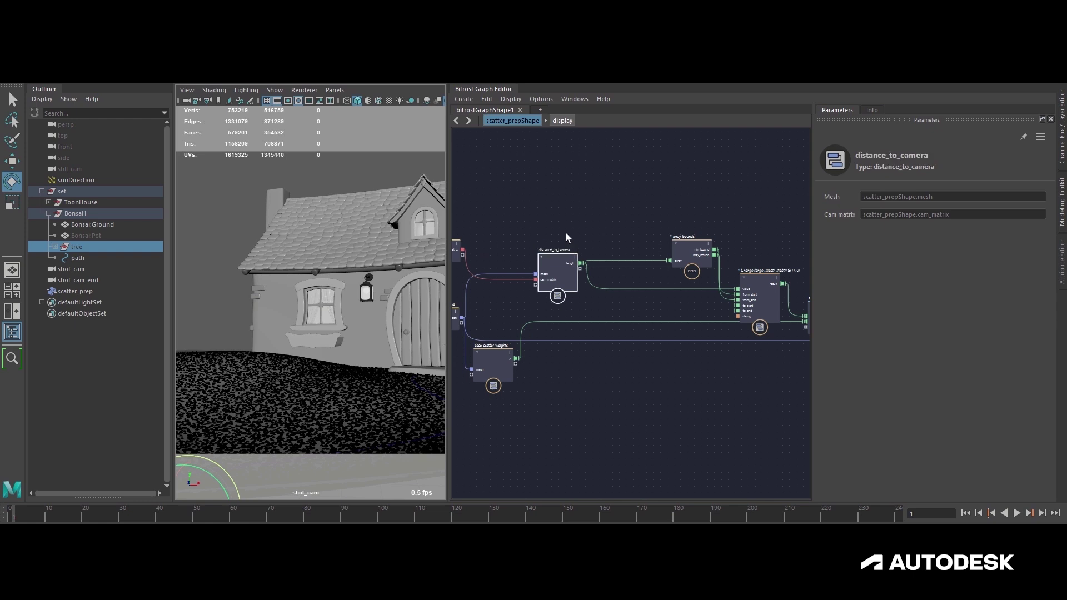
middle_click_drag(566, 233, 629, 226)
left_click_drag(627, 253, 564, 252)
- Group the array_bounds and change_range nodes into a compound named set_normal_range
middle_click_drag(632, 264, 461, 272)
mouse_move(608, 299)
left_mouse_down()
mouse_move(626, 292)
mouse_move(601, 292)
left_mouse_up()
left_click(639, 265)
middle_click_drag(638, 265, 659, 268)
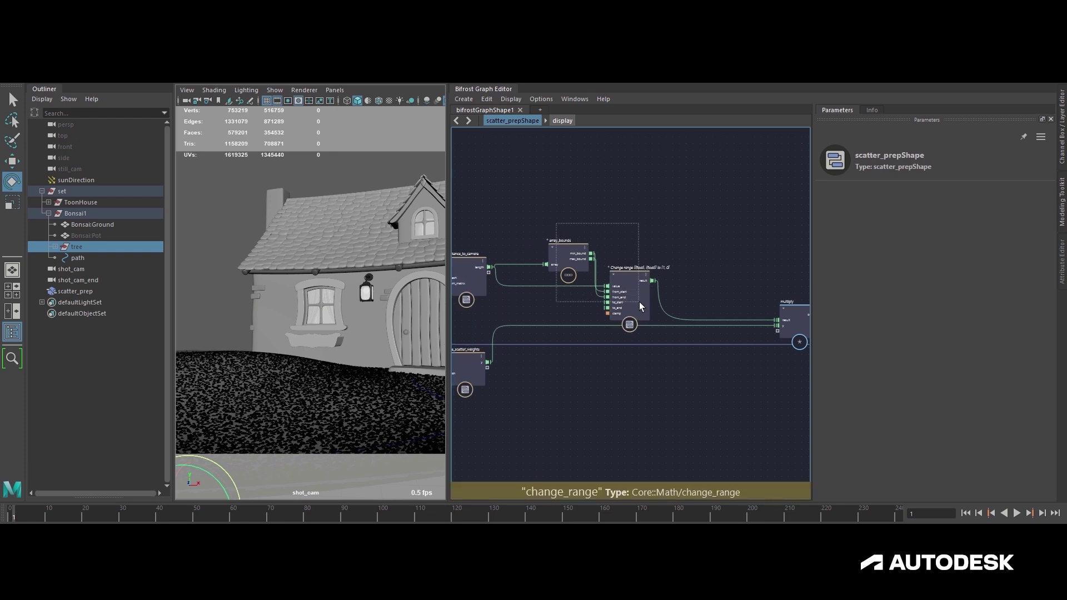
left_click_drag(638, 304, 640, 306)
key("ctrl+g")
left_click_drag(581, 272, 584, 265)
key("F2")
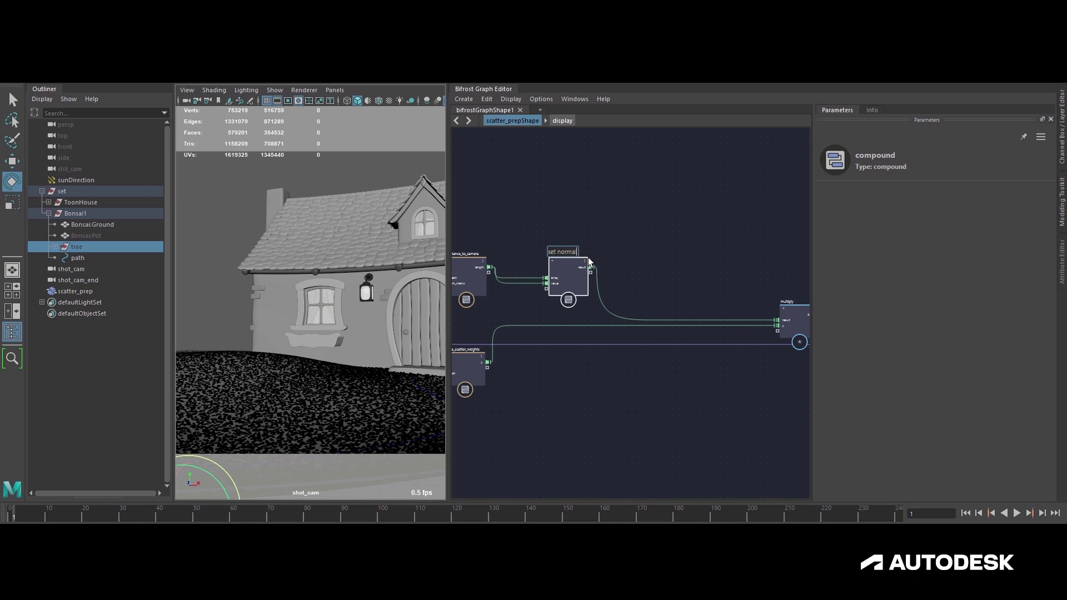
middle_click_drag(557, 245, 600, 243, "alt")
right_click_drag(600, 243, 662, 248, "alt")
middle_click_drag(662, 248, 691, 247, "alt")
- Inside set_normal_range, expose change_range's to_start and to_end as compound input ports named min and max
double_click(646, 268)
right_click_drag(644, 249, 597, 254, "alt")
middle_click_drag(597, 254, 668, 272, "alt")
key("l")
left_click(650, 283)
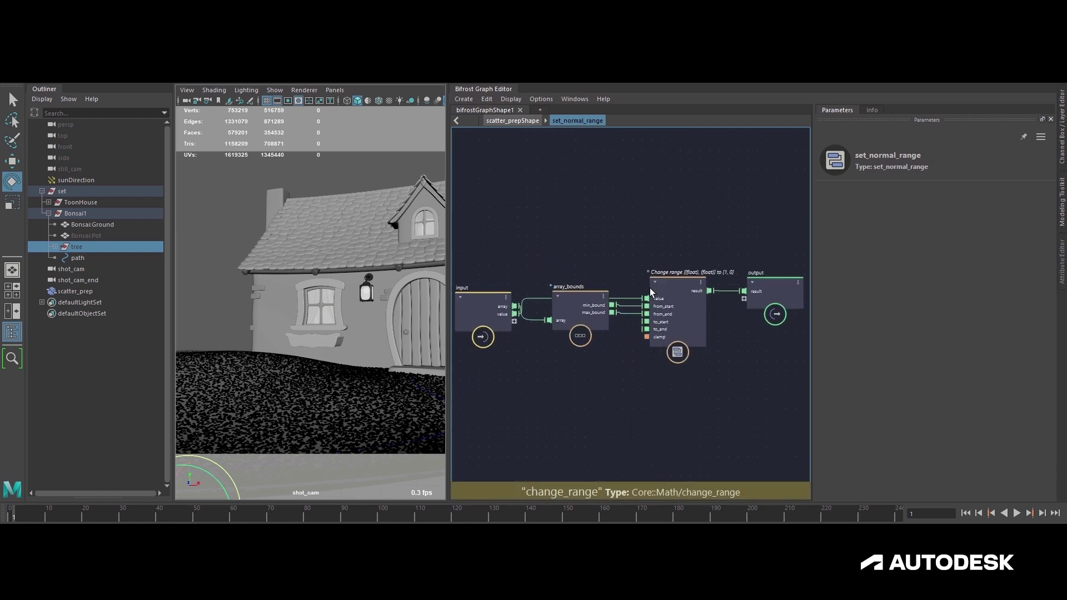
scroll(644, 289, "up", 3)
middle_click_drag(645, 303, 682, 284, "alt")
left_click_drag(707, 284, 544, 292)
left_click(542, 290)
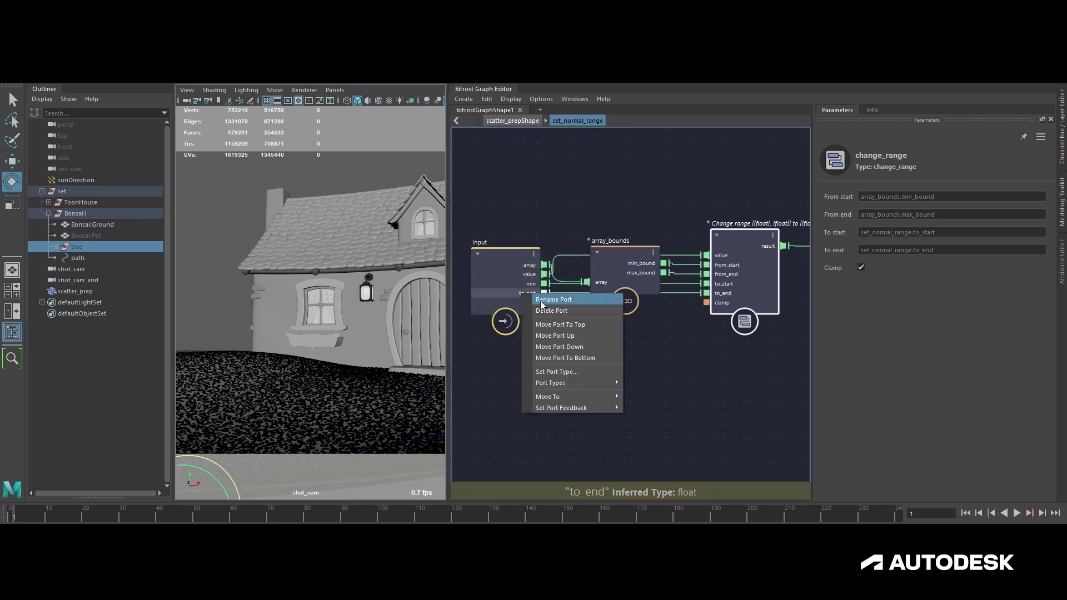
left_click(542, 301)
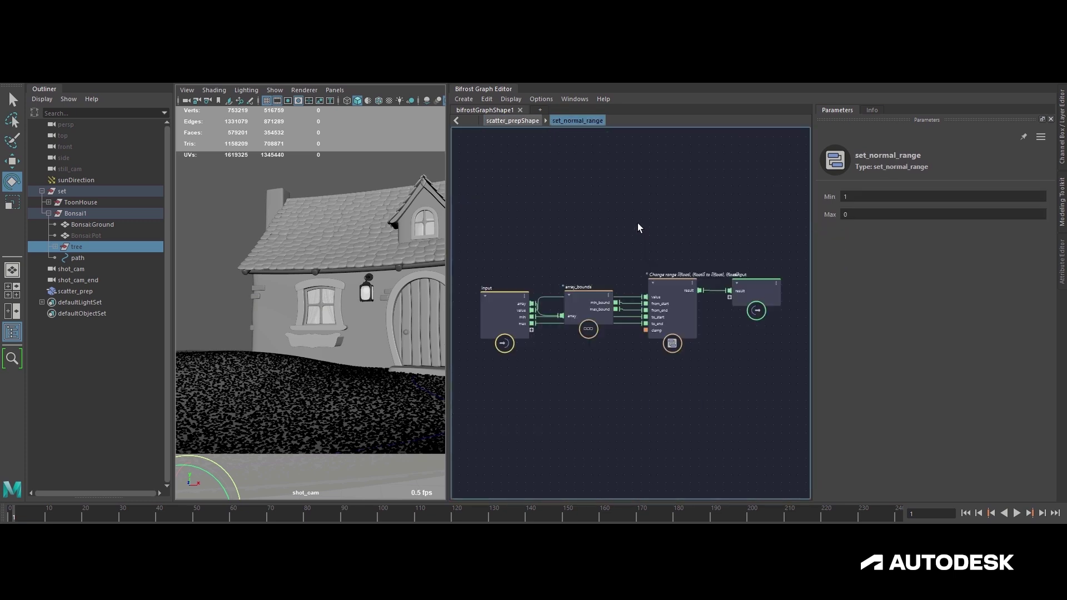
- Connect the value input port to array_bounds and delete the redundant array port
scroll(555, 341, "up", 6)
left_click_drag(518, 339, 624, 358)
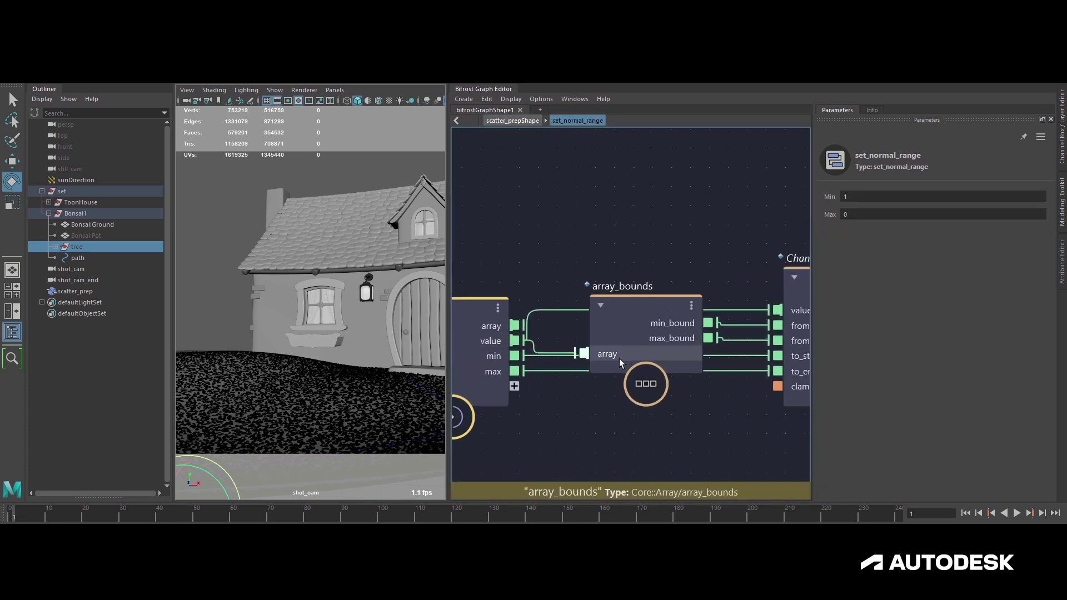
right_click(505, 326)
left_click(536, 345)
- Rename the compound's value input port to value_in_
right_click(484, 327)
left_click(504, 329)
type("value_in_")
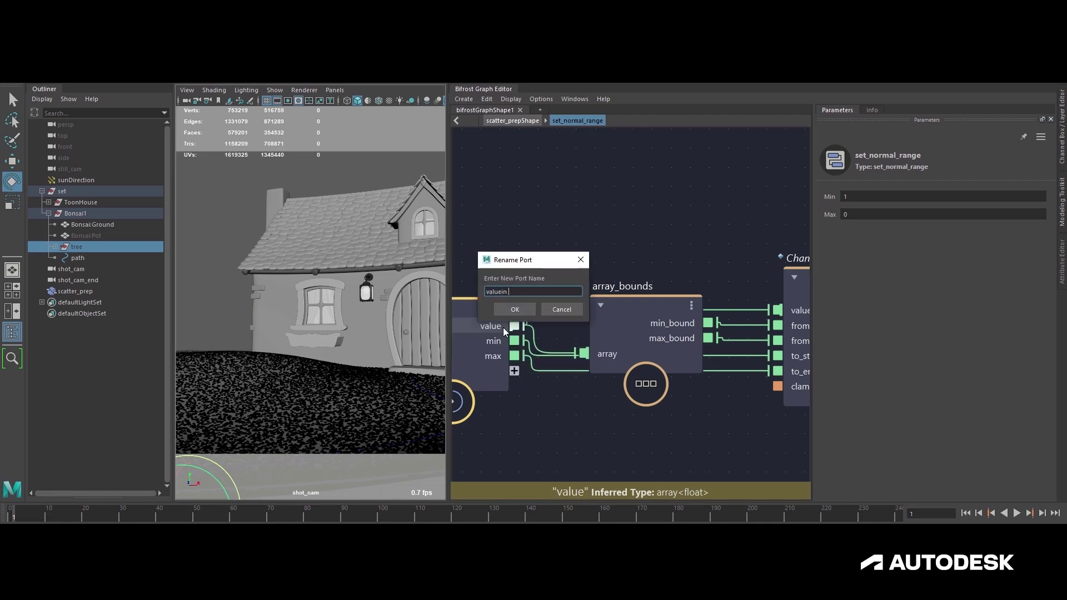
key("Return")
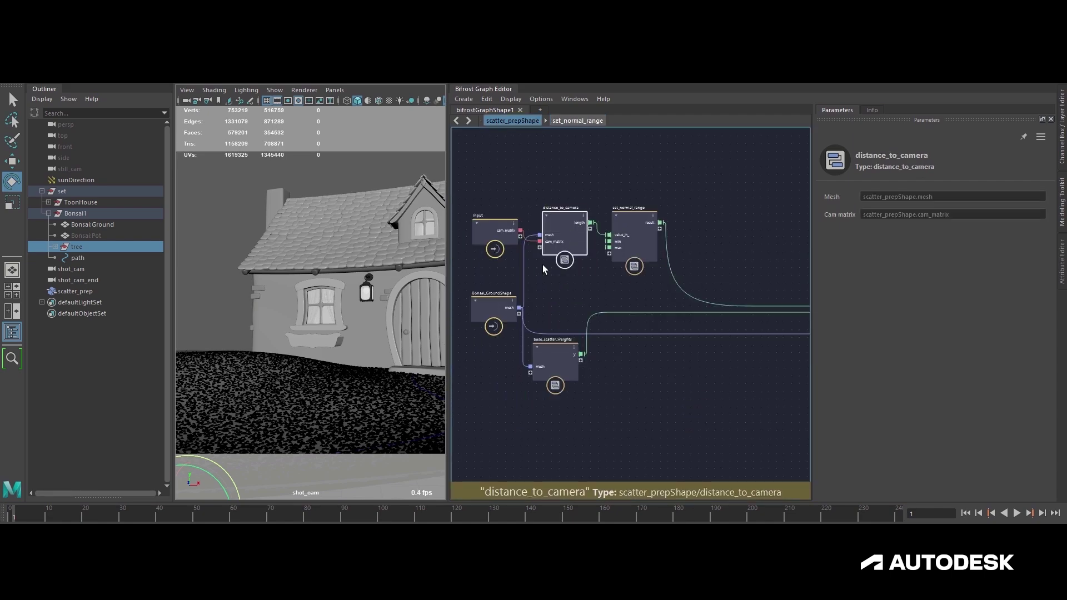
- Unhide the tree in the viewport and bring the BonsaiTrunk mesh into the scatter_prep graph as an input
middle_click_drag(264, 456, 211, 358, "alt")
left_click_drag(212, 357, 374, 378, "alt")
right_click_drag(374, 378, 221, 325, "alt")
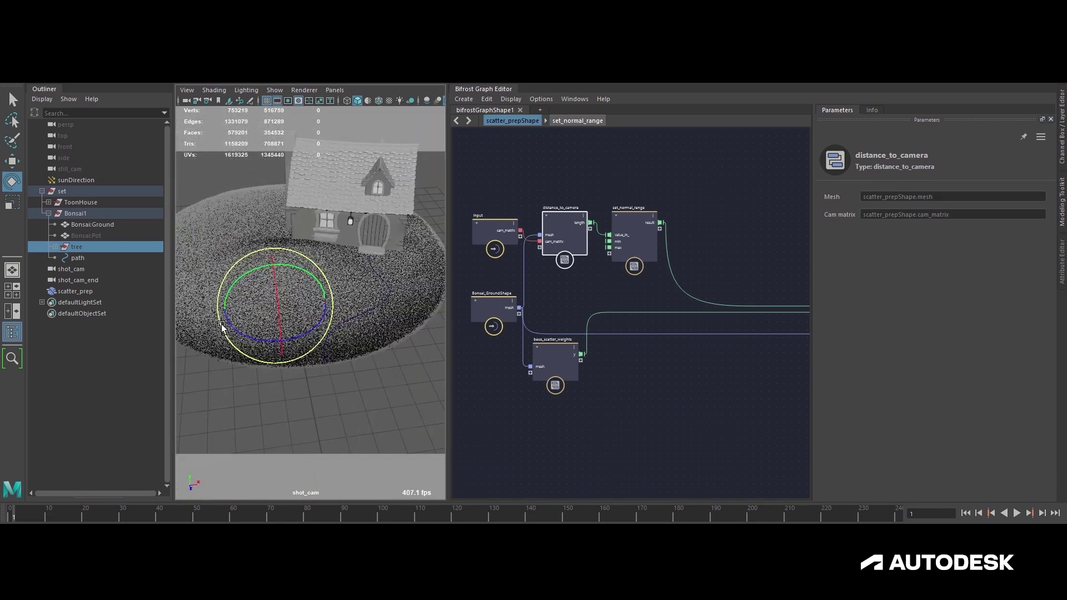
left_click_drag(221, 325, 262, 315, "alt")
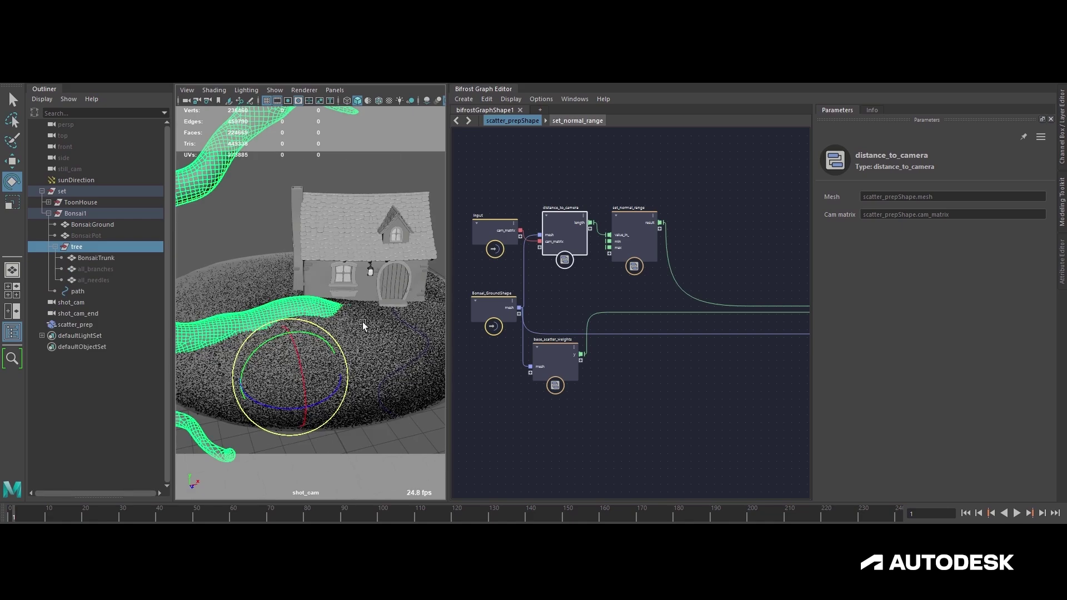
left_click_drag(324, 312, 365, 324, "alt")
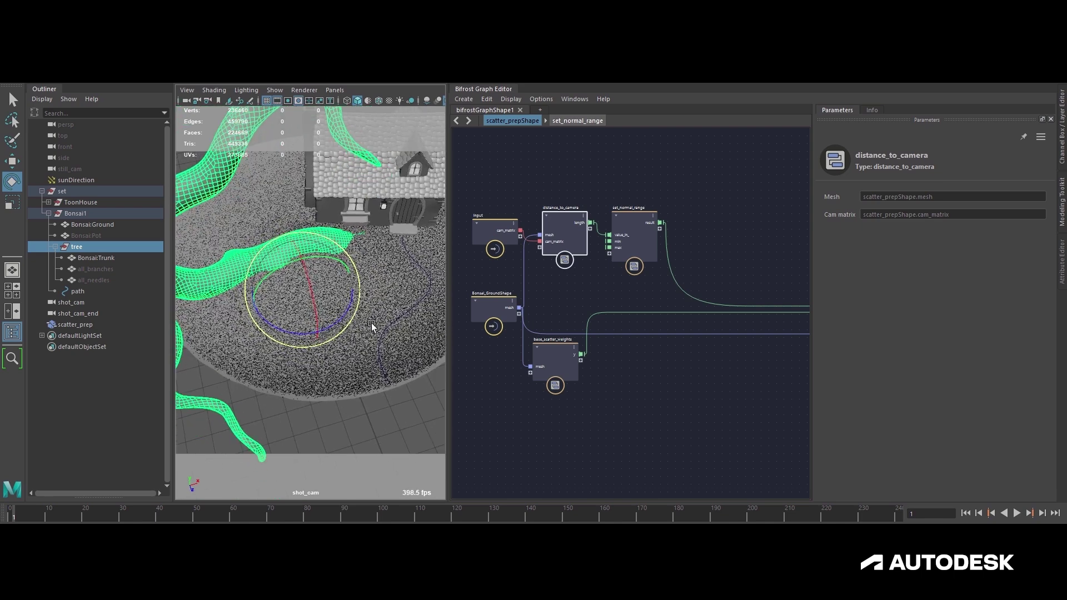
middle_click_drag(571, 297, 543, 298, "alt")
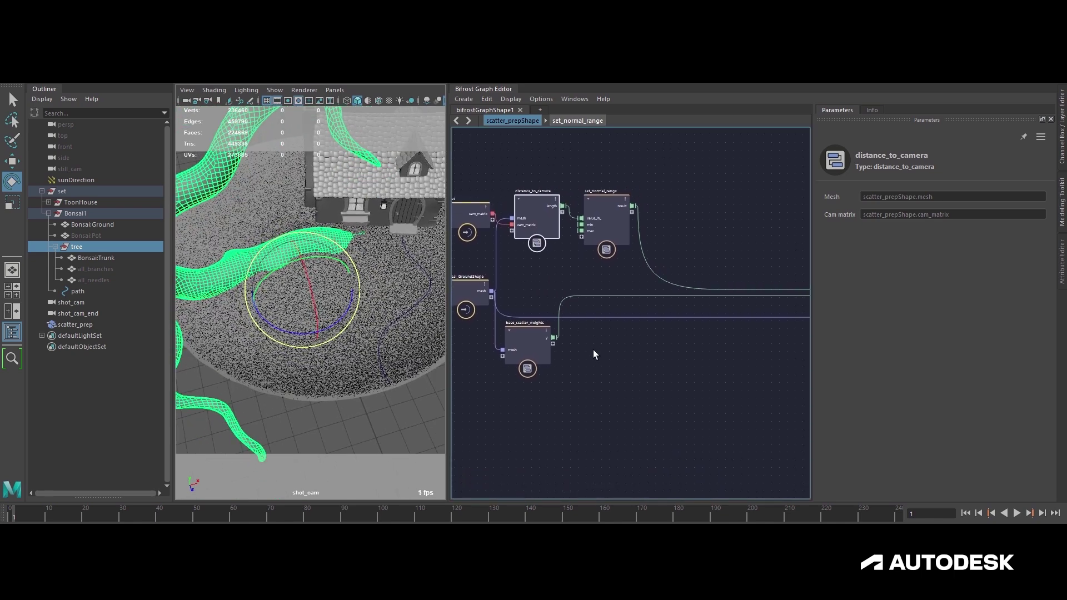
middle_click_drag(582, 351, 616, 319, "alt")
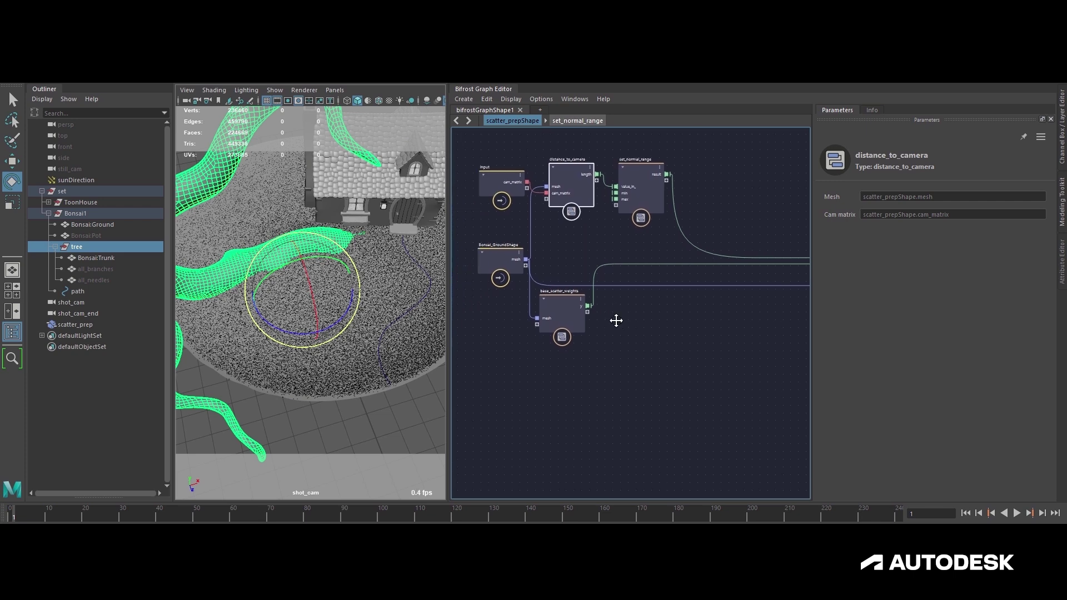
left_click(94, 258)
left_click_drag(88, 258, 501, 376)
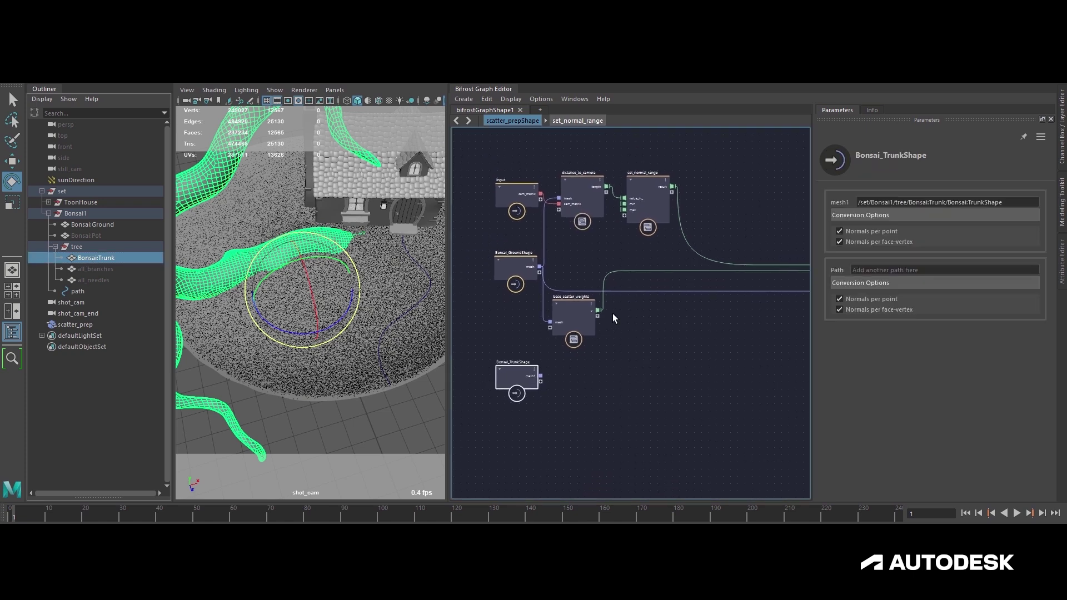
- Add a get_raycast_locations node and connect the ground mesh to its geometry input
left_click(521, 252)
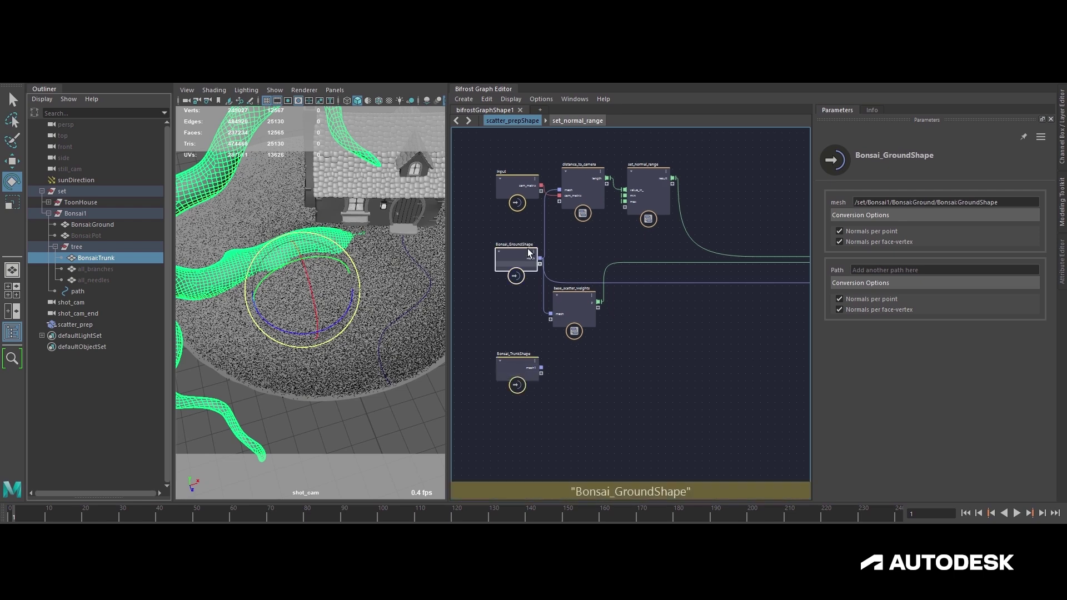
left_click_drag(547, 348, 574, 345)
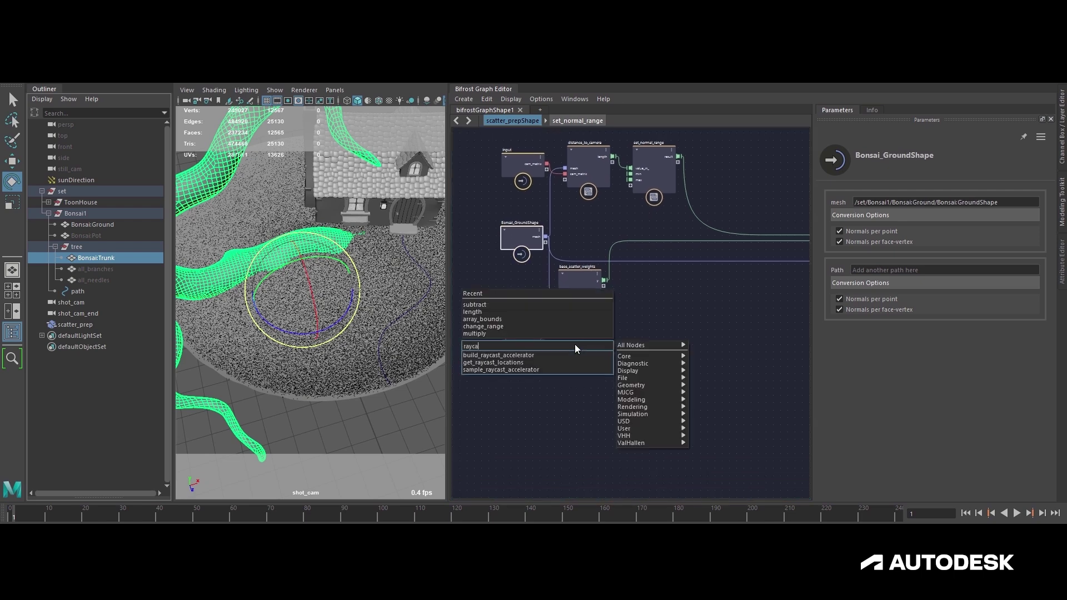
left_click(533, 362)
left_click_drag(561, 227, 588, 341)
left_click_drag(551, 343, 544, 343)
left_click_drag(604, 360, 671, 331)
- Add a get_point_position node for the trunk mesh and connect its point_position to the raycast node's positions
key("Tab")
type("get_poi")
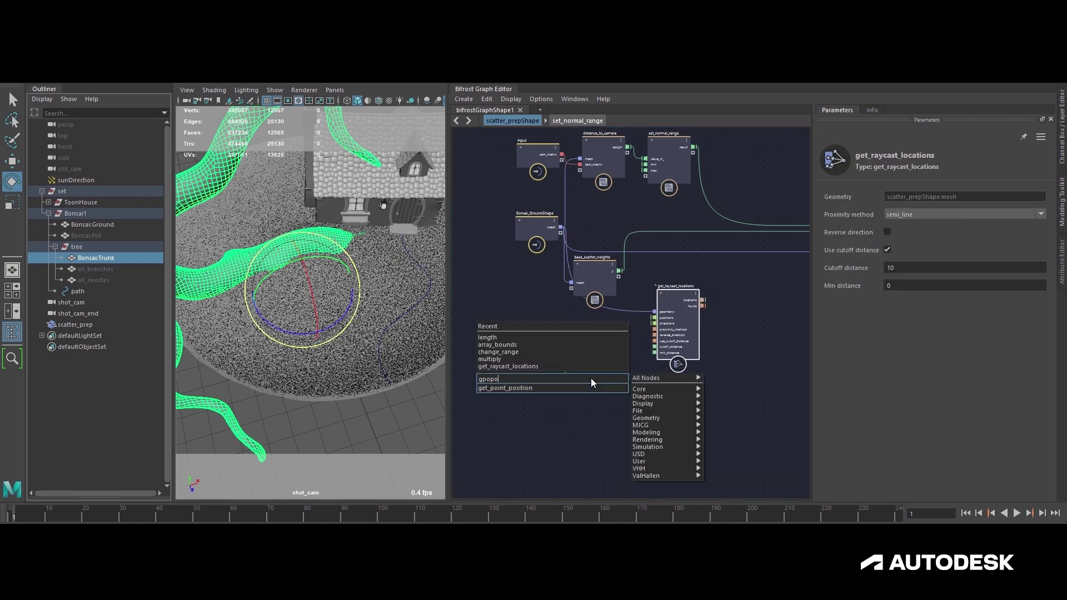
key("Down")
key("Return")
scroll(618, 356, "up", 2)
left_click_drag(589, 387, 664, 309)
middle_click_drag(747, 356, 722, 364)
left_click_drag(669, 334, 742, 335)
middle_click_drag(649, 415, 607, 398)
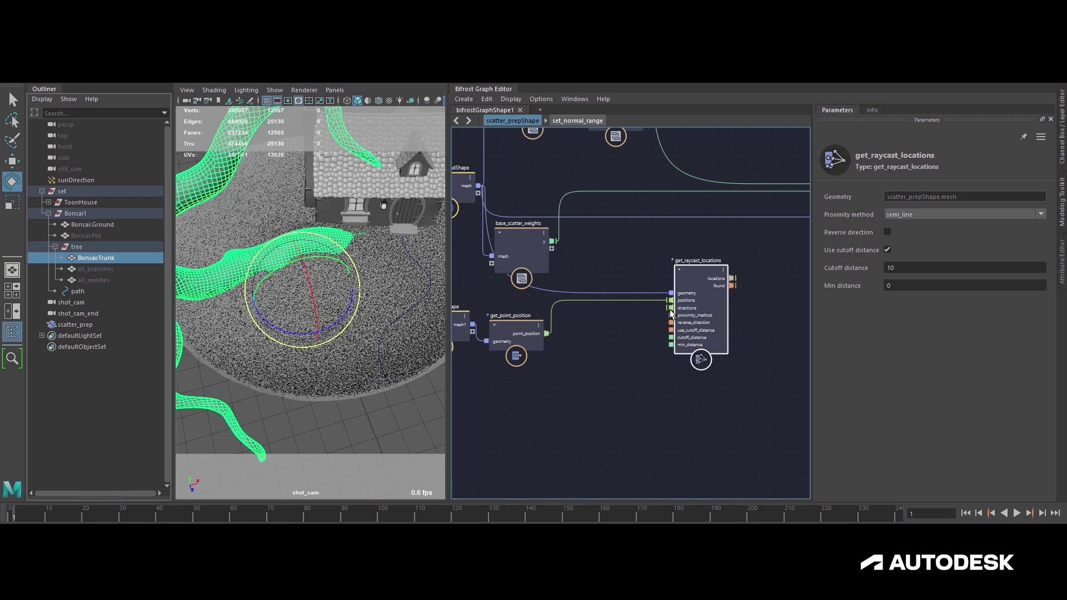
- Add an array_size node fed by the trunk's point_position, plus a resize_array node beside it
key("Tab")
type("size")
key("Down")
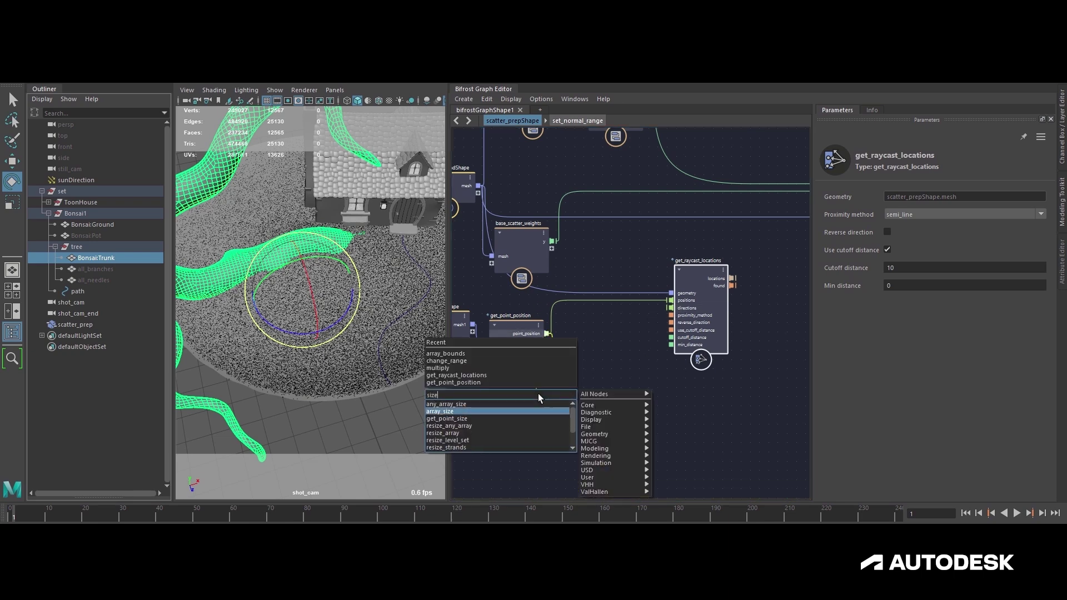
key("Return")
key("Tab")
type("resi")
key("Down")
key("Return")
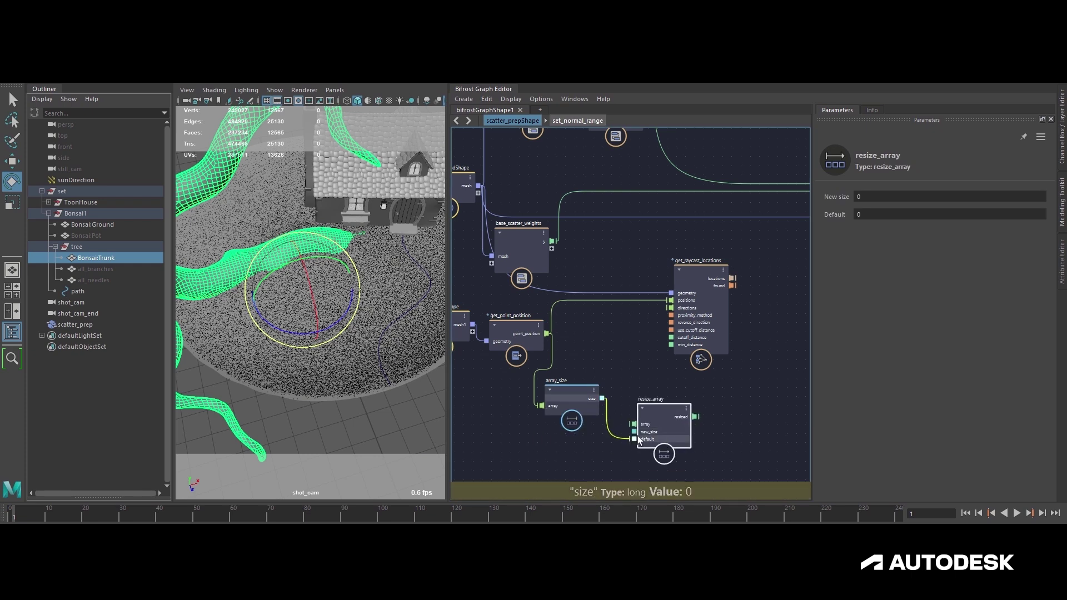
- Connect the array size to resize_array's new_size and make its default a downward vector of 0, -1, 0
right_click(634, 438)
mouse_move(719, 455)
left_click(750, 471)
left_click(948, 213)
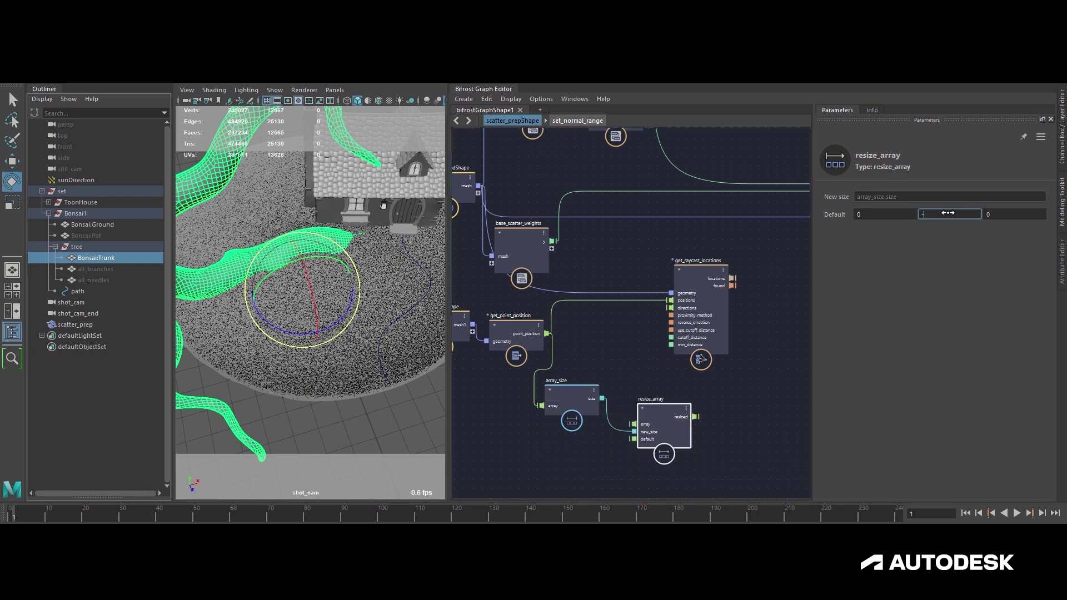
left_click(763, 379)
left_click(671, 425)
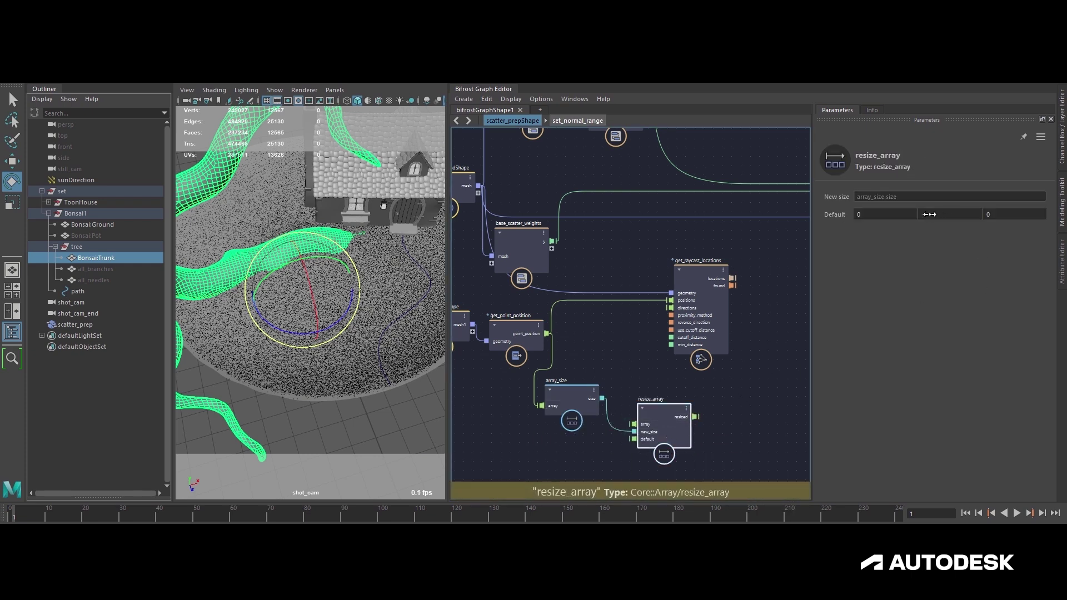
- Connect resize_array's resized output to the raycast node's directions and tidy the spacing of the nodes around it
middle_click_drag(738, 330, 744, 327, "alt")
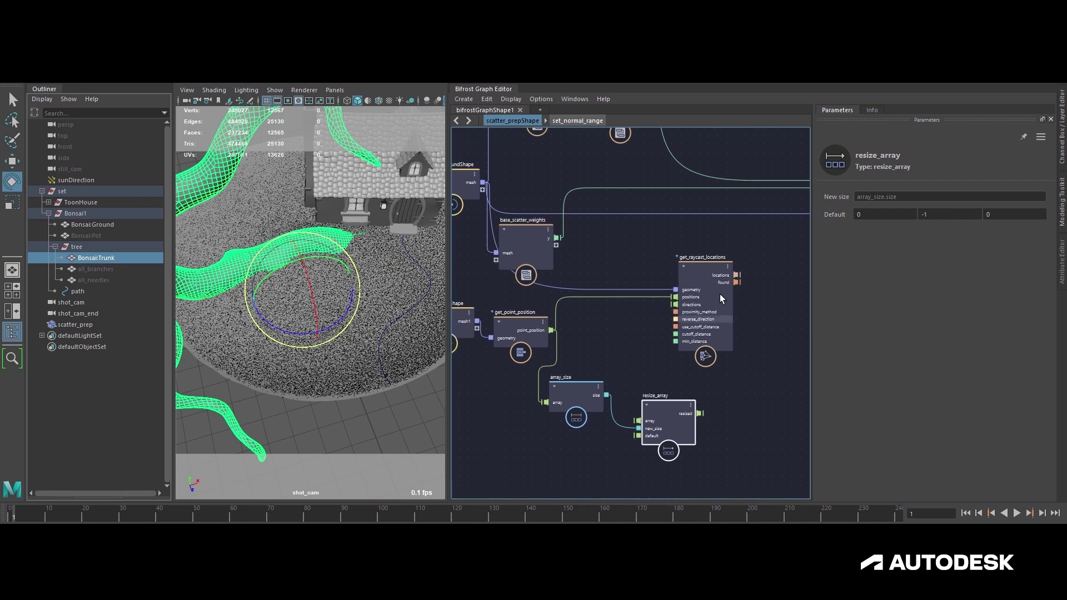
left_click_drag(722, 309, 787, 309)
left_click_drag(699, 414, 745, 303)
middle_click_drag(652, 326, 672, 343, "alt")
left_click_drag(596, 415, 615, 379)
left_click(665, 425)
- Add a location_scope node and feed it the raycast locations, ground mesh, trunk point positions and ray directions
scroll(662, 386, "down", 3)
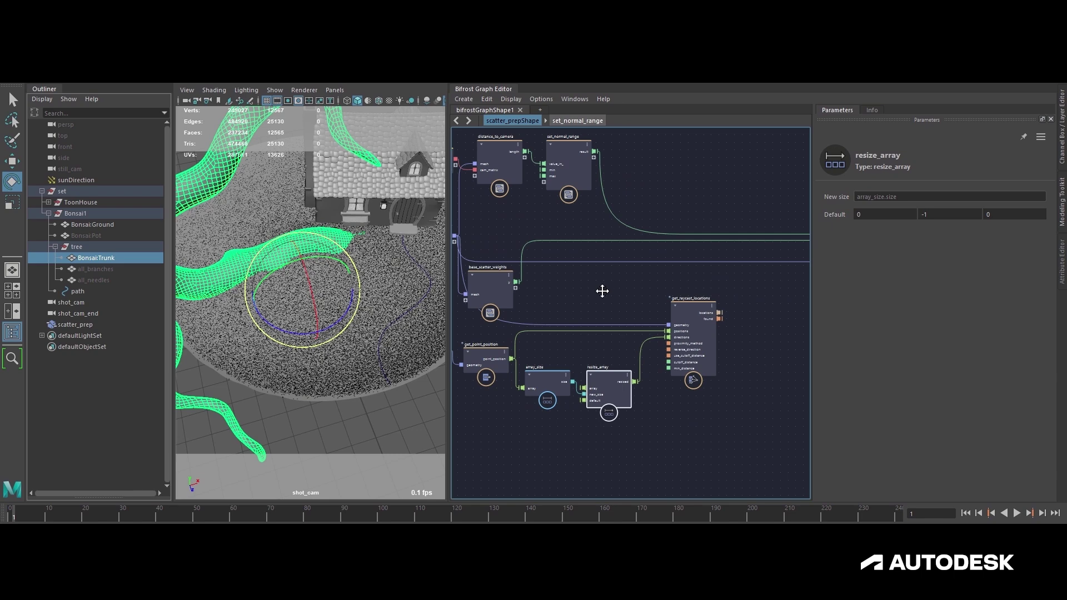
middle_click_drag(608, 289, 571, 295)
key("Tab")
type("loc sco")
key("Down")
key("Return")
left_click_drag(714, 357, 708, 316)
middle_click_drag(561, 294, 651, 302, "alt")
left_click_drag(507, 250, 688, 321)
left_click_drag(454, 362, 657, 345)
left_click_drag(595, 386, 707, 333)
- Add a terminal node and connect location_scope's diagnostic_geo to its diagnostic input
middle_click_drag(795, 351, 654, 384, "alt")
middle_click_drag(689, 348, 643, 356, "alt")
left_click(558, 350)
key("Tab")
type("terminal")
key("Return")
left_click_drag(598, 345, 622, 384)
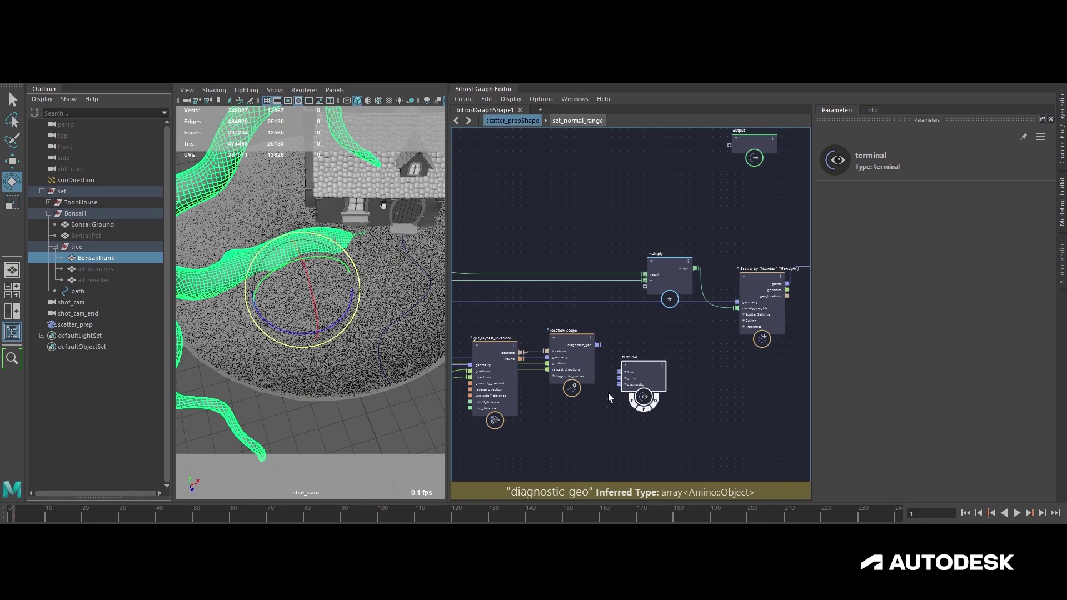
middle_click_drag(612, 414, 611, 406, "alt")
- In the perspective view, limit the trunk rays by enabling the cutoff distance on get_raycast_locations and entering a short cutoff
mouse_move(244, 278)
left_mouse_down("alt")
mouse_move(285, 302)
mouse_move(285, 281)
mouse_move(234, 264)
left_mouse_up("alt")
key("space")
middle_click_drag(234, 263, 287, 345, "alt")
left_click_drag(287, 345, 296, 367, "alt")
right_click_drag(296, 367, 299, 401, "alt")
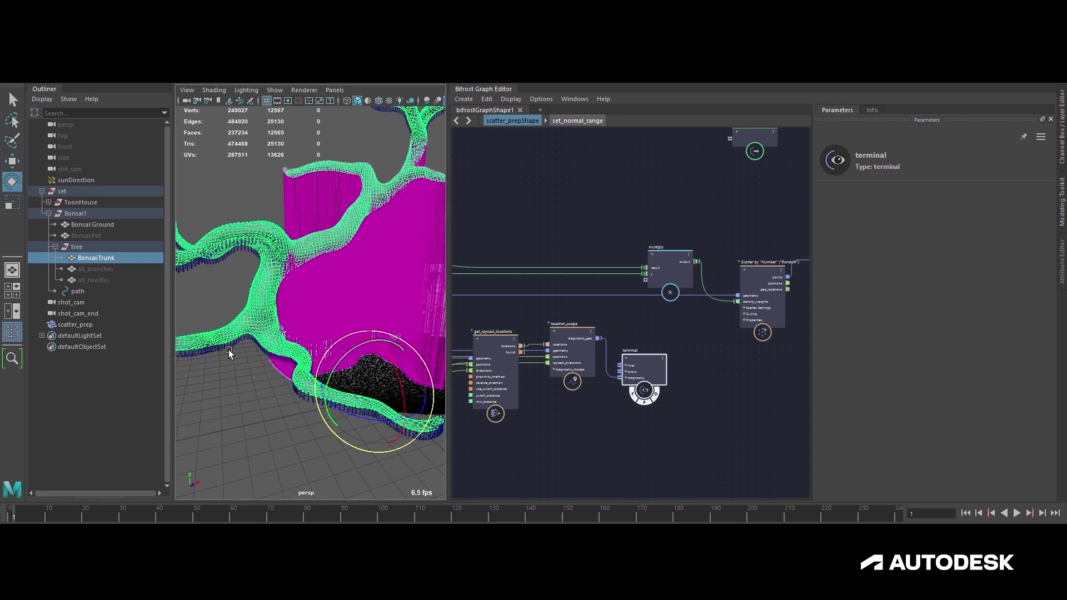
left_click_drag(277, 357, 229, 278, "alt")
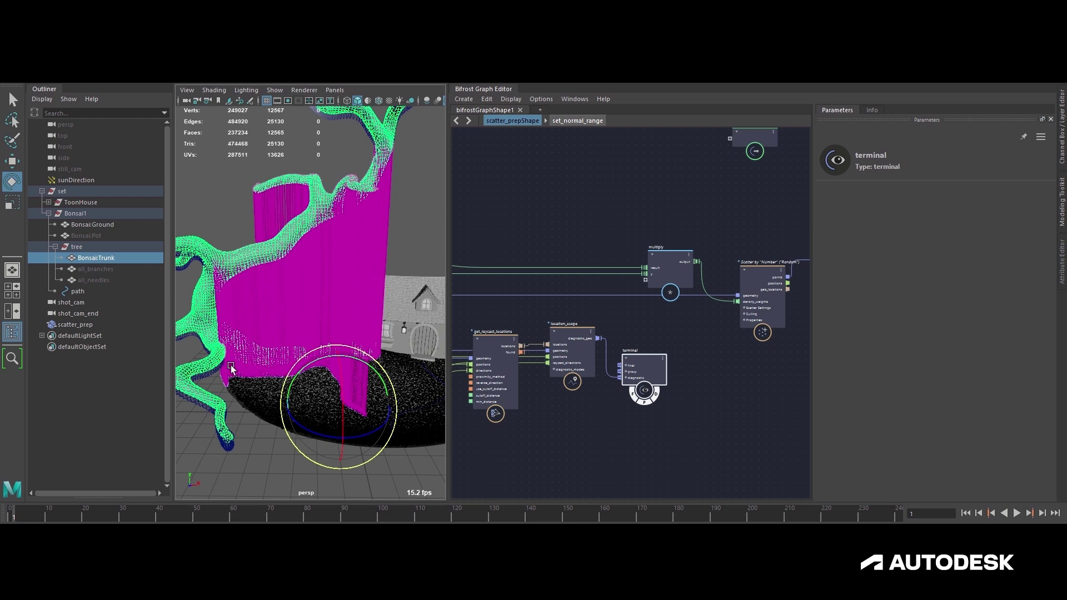
left_click(499, 342)
double_click(918, 269)
key("Return")
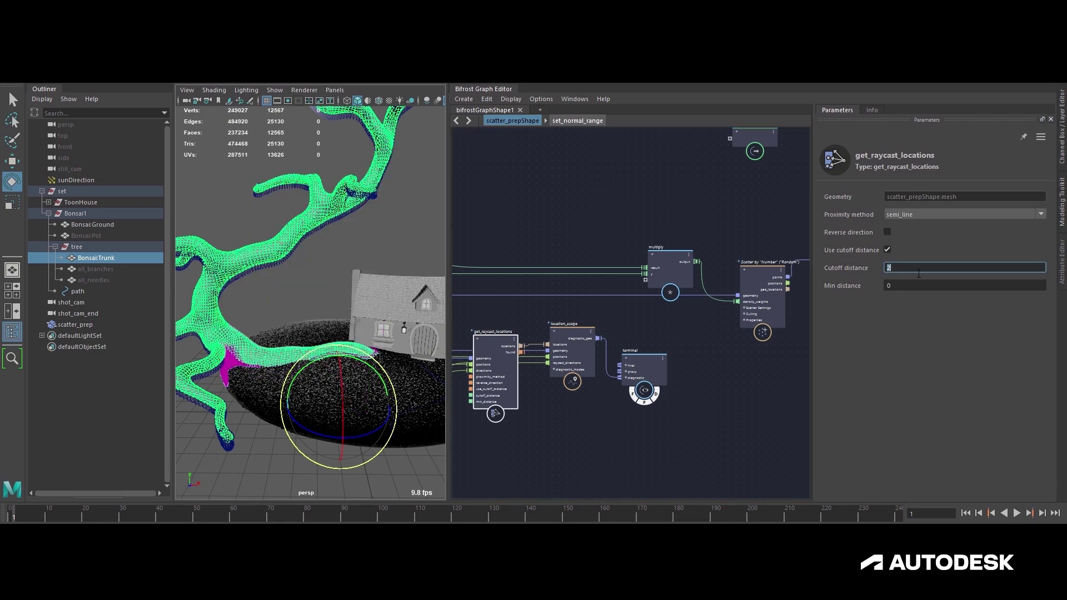
- Hide the BonsaiTrunk mesh and examine up close where its rays hit the ground
left_click_drag(203, 429, 302, 296, "alt")
right_click_drag(303, 295, 426, 270, "alt")
left_click_drag(426, 270, 370, 272, "alt")
left_click_drag(310, 317, 327, 395, "alt")
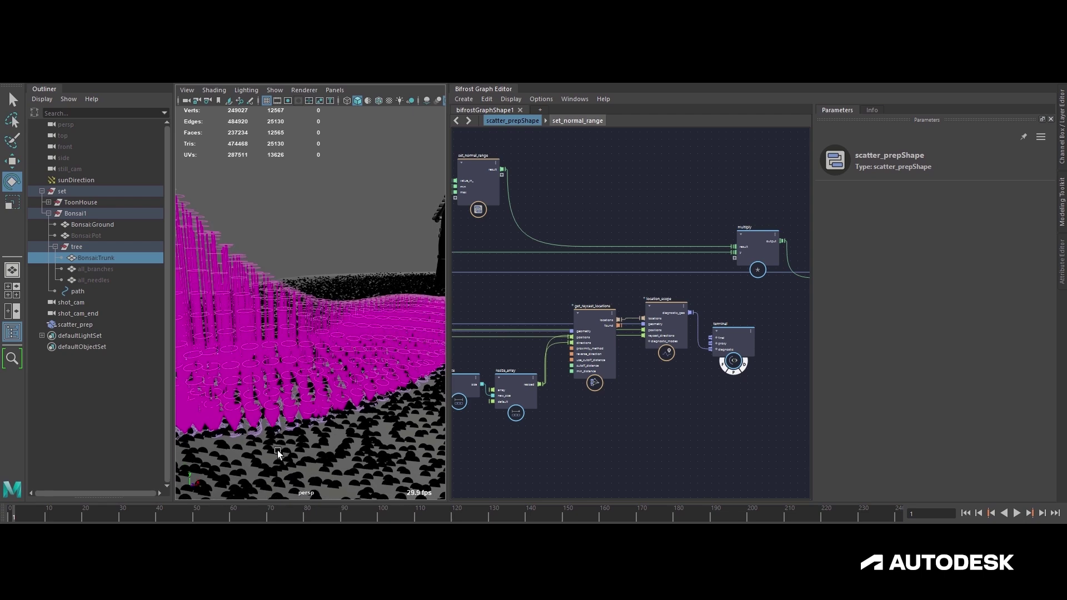
left_click_drag(337, 421, 306, 407, "alt")
- Move the location_scope and terminal nodes below the raycast node to free space for more nodes
middle_click_drag(684, 405, 716, 407, "alt")
mouse_move(716, 408)
right_mouse_down("alt")
mouse_move(639, 410)
mouse_move(709, 406)
right_mouse_up("alt")
middle_click_drag(709, 406, 686, 418, "alt")
left_click_drag(685, 287, 614, 383)
left_click_drag(613, 385, 599, 385)
middle_click_drag(656, 400, 622, 400, "alt")
left_click(625, 328)
left_click_drag(625, 328, 626, 468)
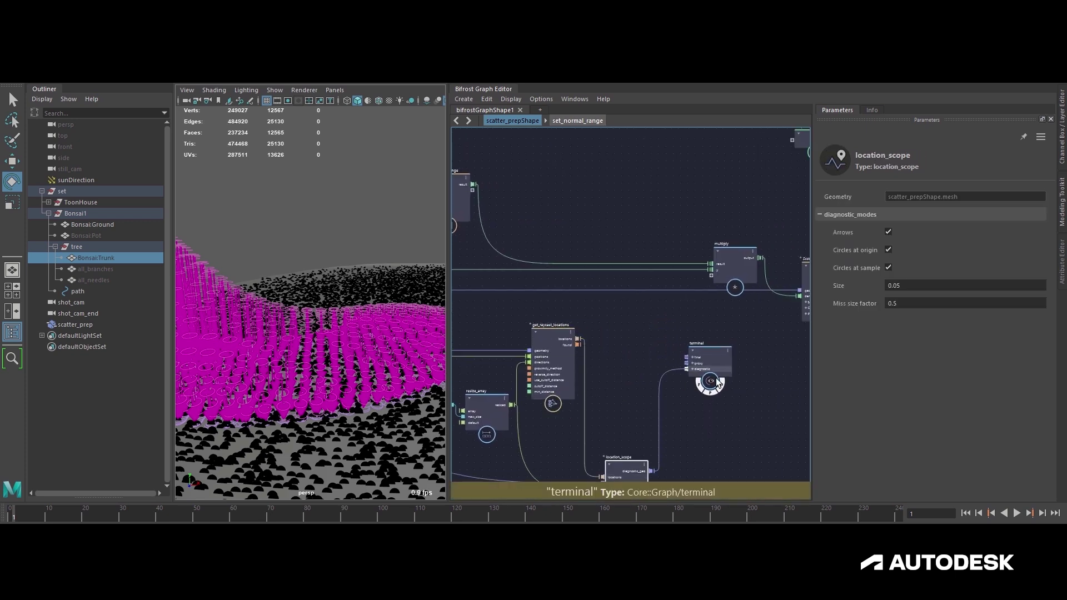
left_click_drag(697, 352, 680, 466)
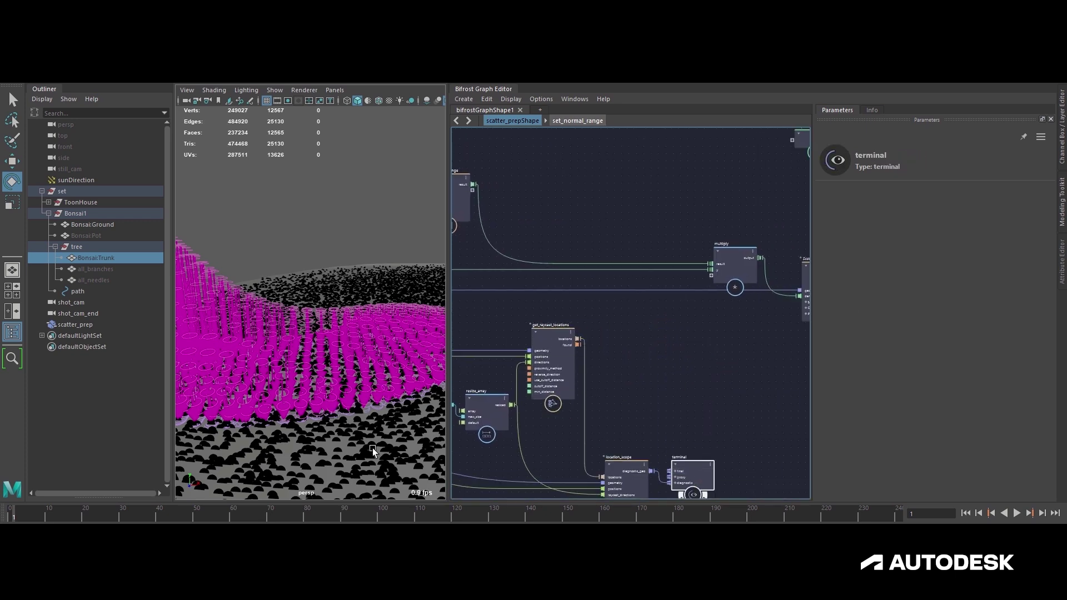
middle_click_drag(669, 374, 681, 349)
right_click_drag(682, 348, 694, 353, "alt")
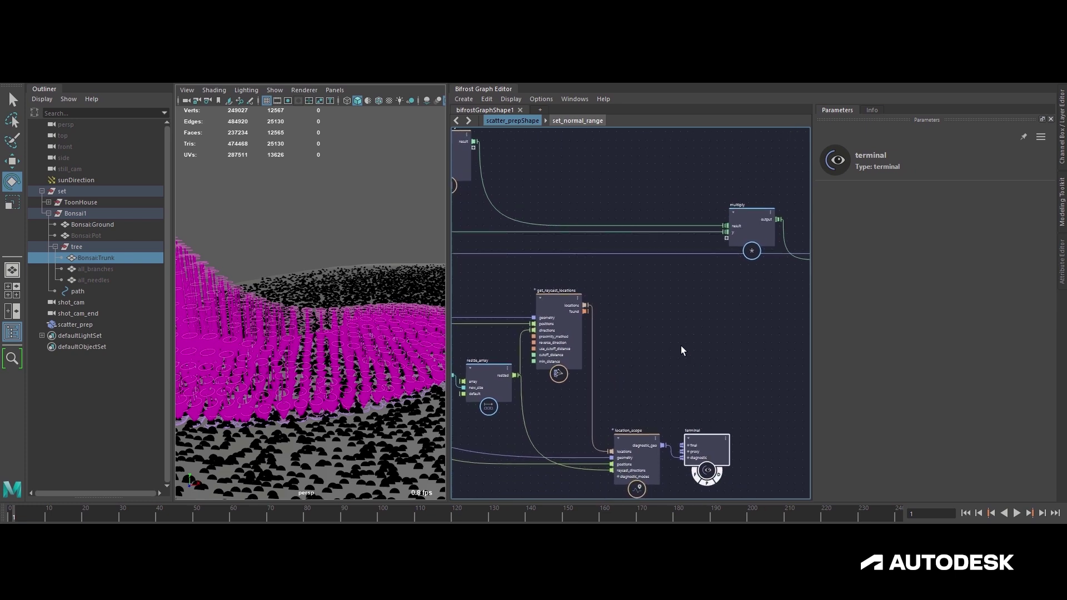
- Add a get_points_in_radius node and place it after the raycast node
middle_click_drag(653, 340, 639, 350, "alt")
key("Tab")
type("radius")
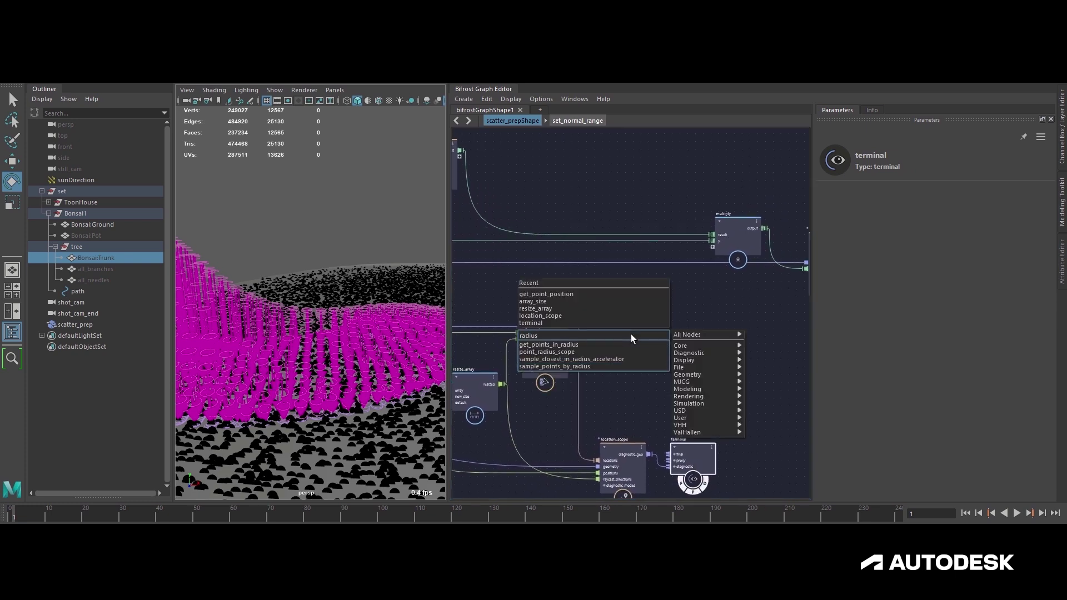
key("Down")
key("Return")
left_click_drag(630, 363, 740, 321)
- Add a sample_property node for point_position between the raycast and get_points_in_radius nodes
middle_click_drag(635, 317, 640, 333, "alt")
key("Tab")
type("sample")
key("Down")
key("Down")
key("Down")
key("Down")
key("Down")
key("Down")
key("Down")
key("Down")
key("Down")
key("Down")
key("Down")
key("Down")
key("Down")
key("Down")
key("Down")
key("Up")
key("Up")
key("Return")
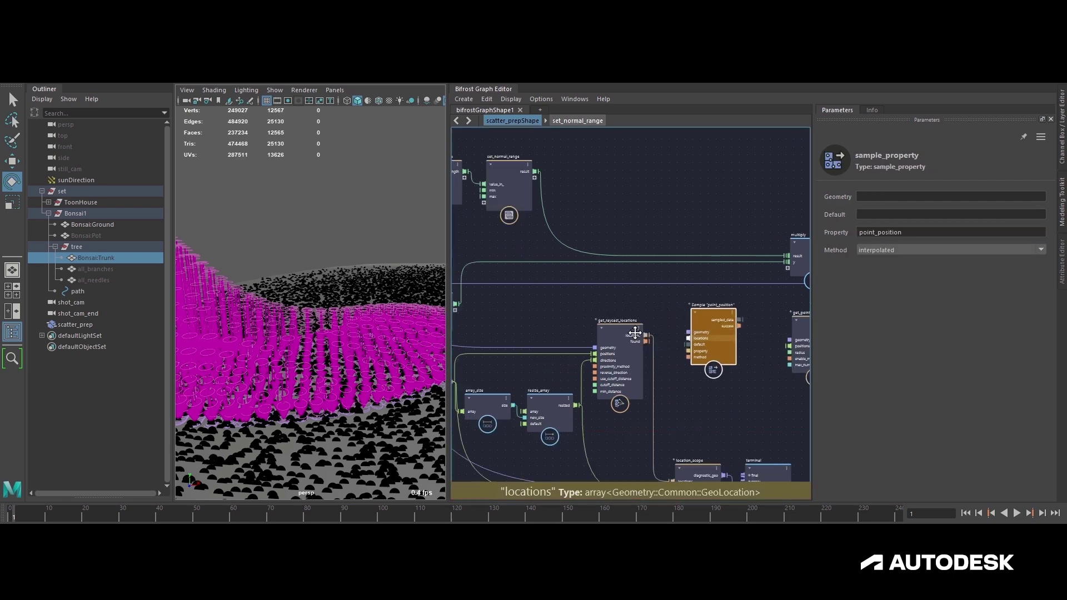
- Feed sample_property the ground mesh and raycast locations, give its default a vector type and set the method to from_closest
left_click_drag(714, 346, 756, 362)
right_click(764, 367)
mouse_move(801, 382)
left_click(893, 425)
middle_click_drag(760, 410, 617, 392, "alt")
left_click_drag(646, 377, 632, 369)
middle_click_drag(656, 387, 638, 385, "alt")
scroll(638, 385, "up", 1)
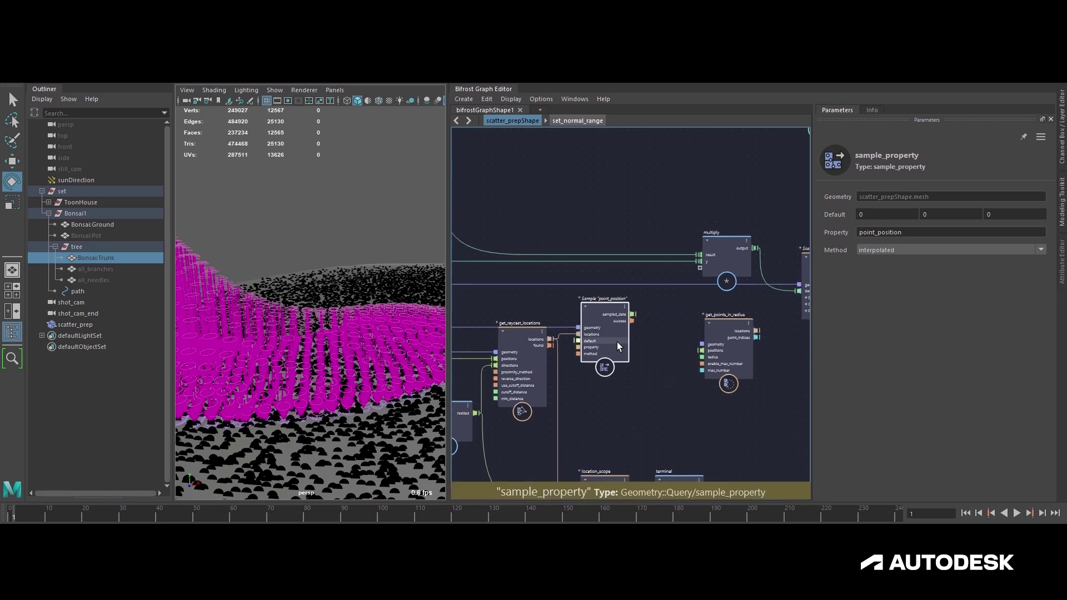
left_click(883, 250)
left_click(878, 262)
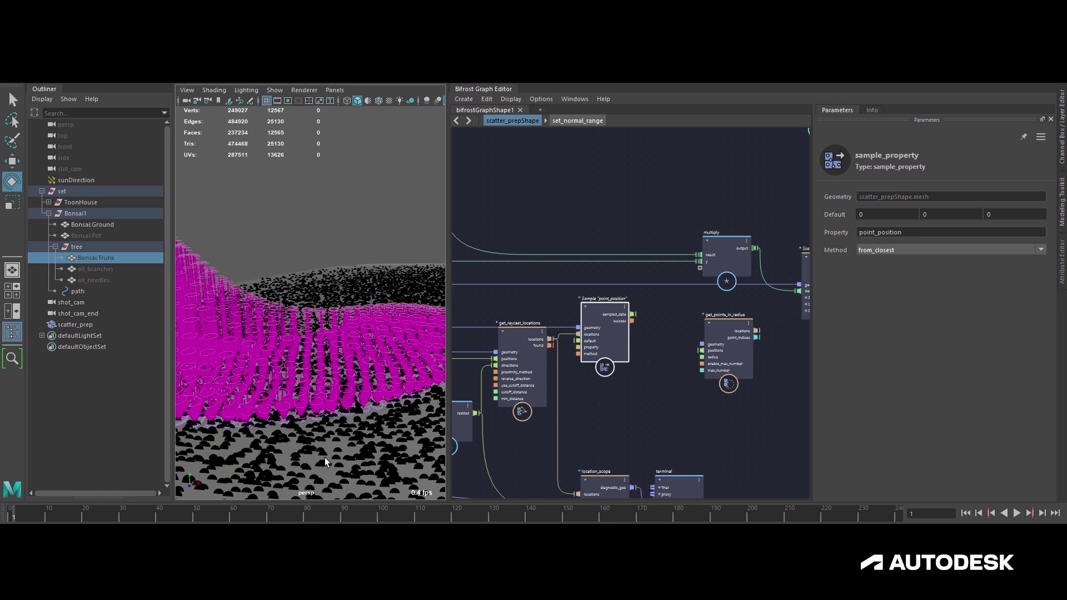
- Connect the ground mesh to get_points_in_radius's geometry and the sampled data to its positions
mouse_move(637, 404)
middle_mouse_down("alt")
mouse_move(608, 412)
mouse_move(628, 394)
middle_mouse_up("alt")
left_click_drag(708, 335, 675, 361)
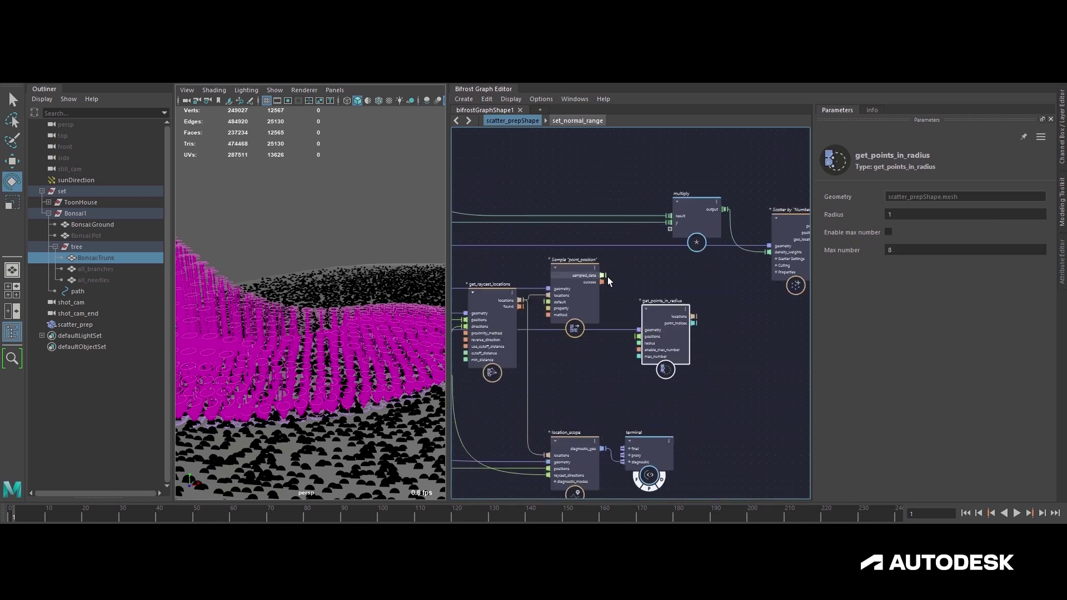
left_click_drag(604, 277, 639, 337)
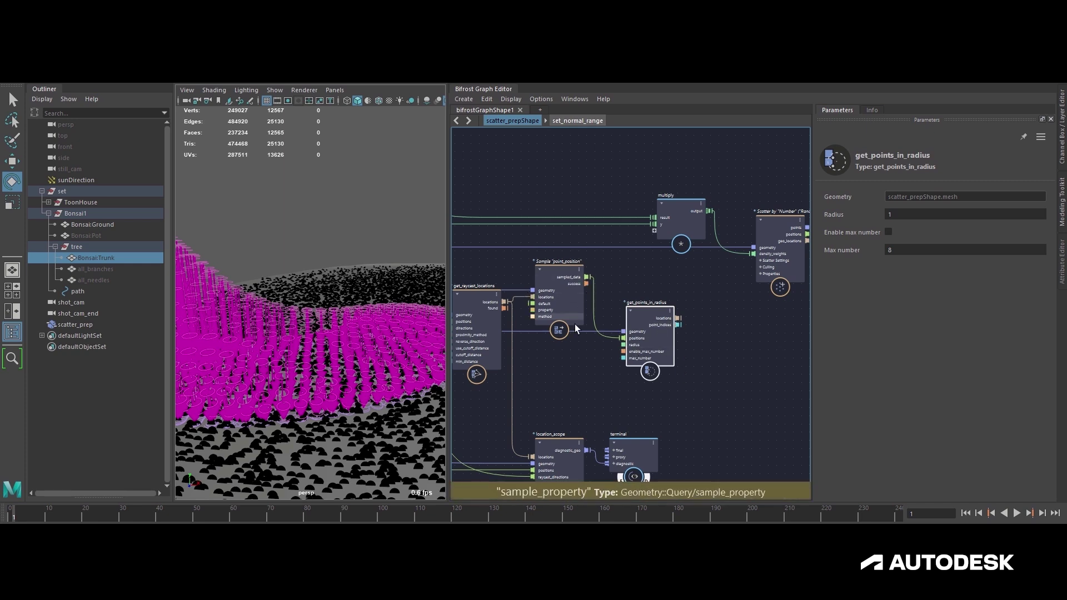
- Move the scatter_points and multiply nodes further apart to make room between them
scroll(504, 304, "down", 1)
middle_click_drag(503, 305, 581, 309, "alt")
middle_click_drag(803, 187, 618, 220, "alt")
left_click_drag(635, 305, 723, 306)
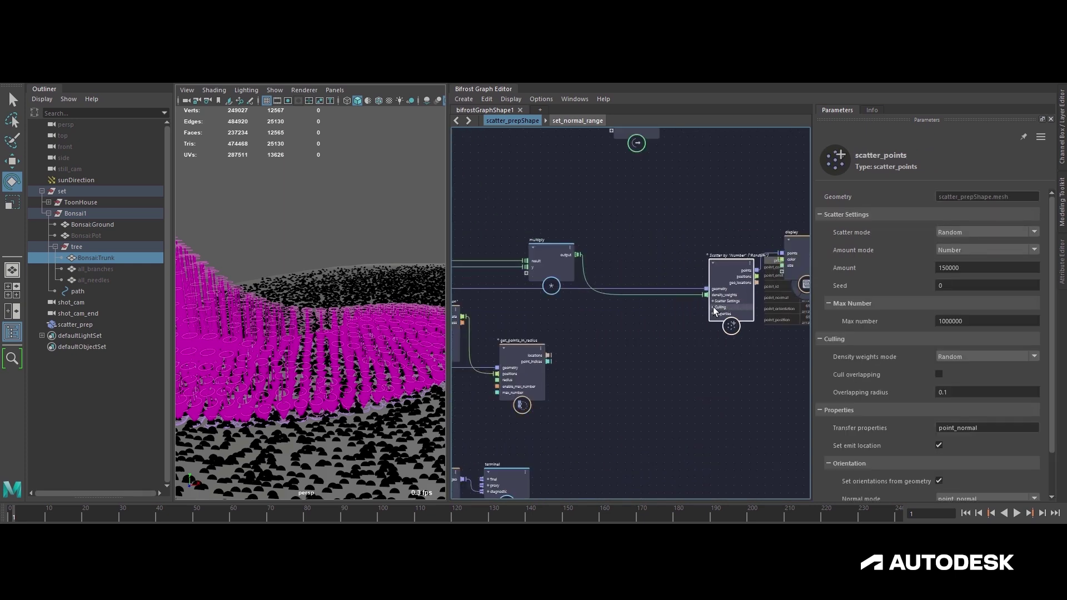
middle_click_drag(598, 266, 636, 254, "alt")
left_click_drag(595, 250, 550, 251)
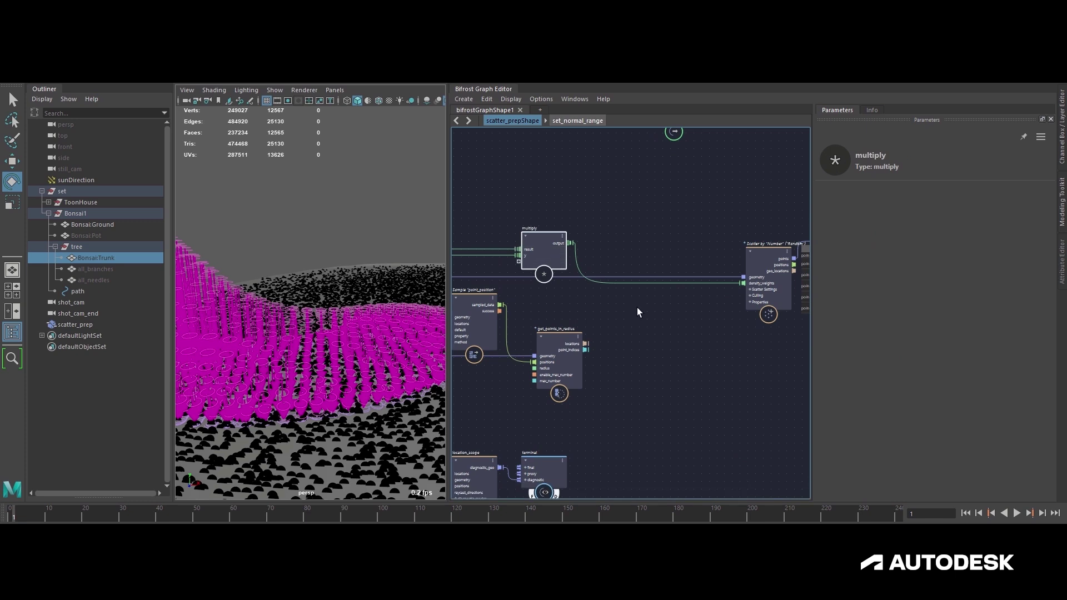
- Insert a set_in_array node between multiply's output and the scatter's density_weights, and try linking point_indices to its index
left_click(630, 299)
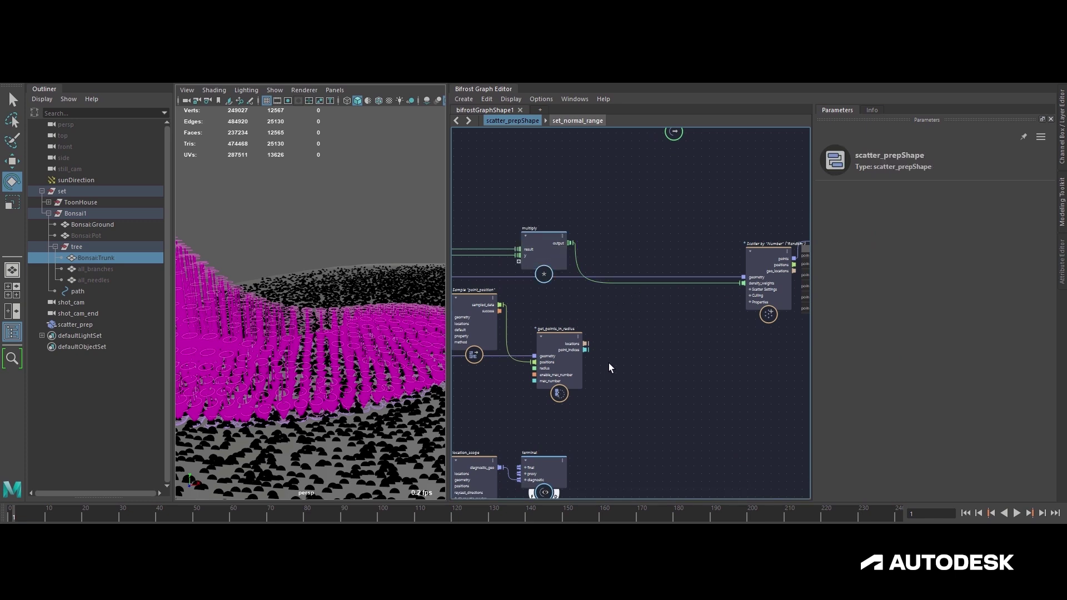
key("Tab")
type("set_in")
key("Down")
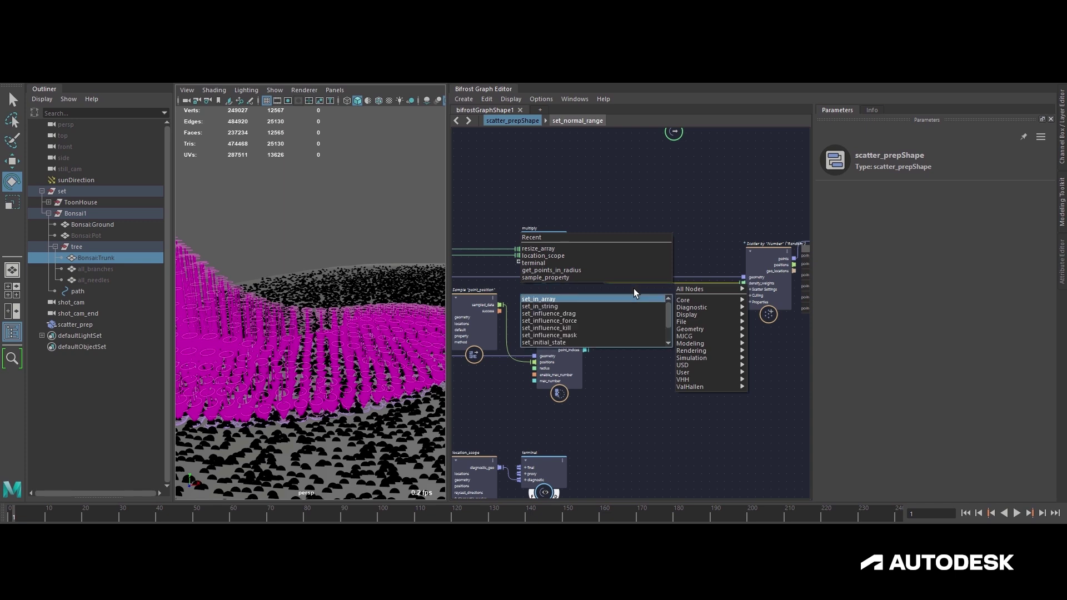
key("Return")
left_click_drag(586, 350, 621, 315)
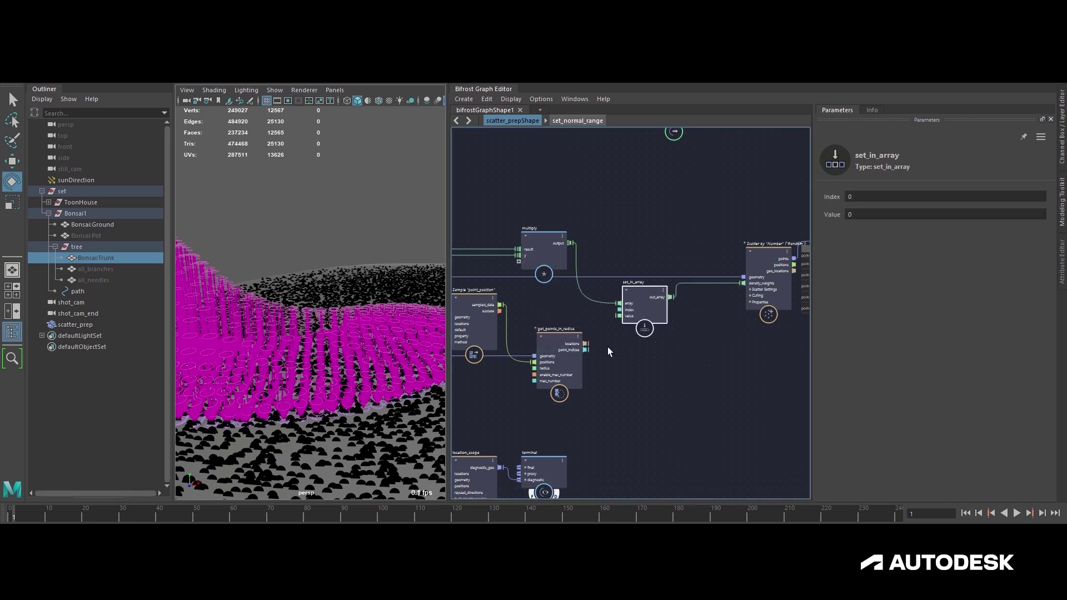
- Add a flatten_nested_array node to pass the flattened point_indices into set_in_array's index
left_click_drag(572, 363, 557, 363)
middle_click_drag(585, 365, 607, 364, "alt")
key("Tab")
type("flatten")
key("Down")
key("Return")
left_click_drag(591, 349, 641, 309)
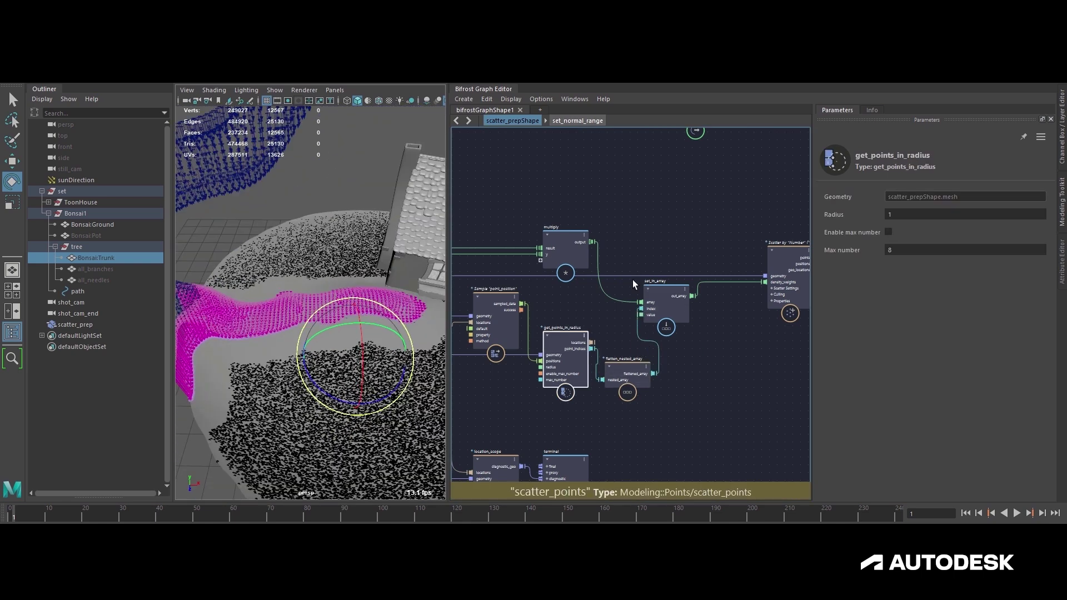
- Deselect the trunk and set get_points_in_radius's radius to 0.143
left_click(313, 166)
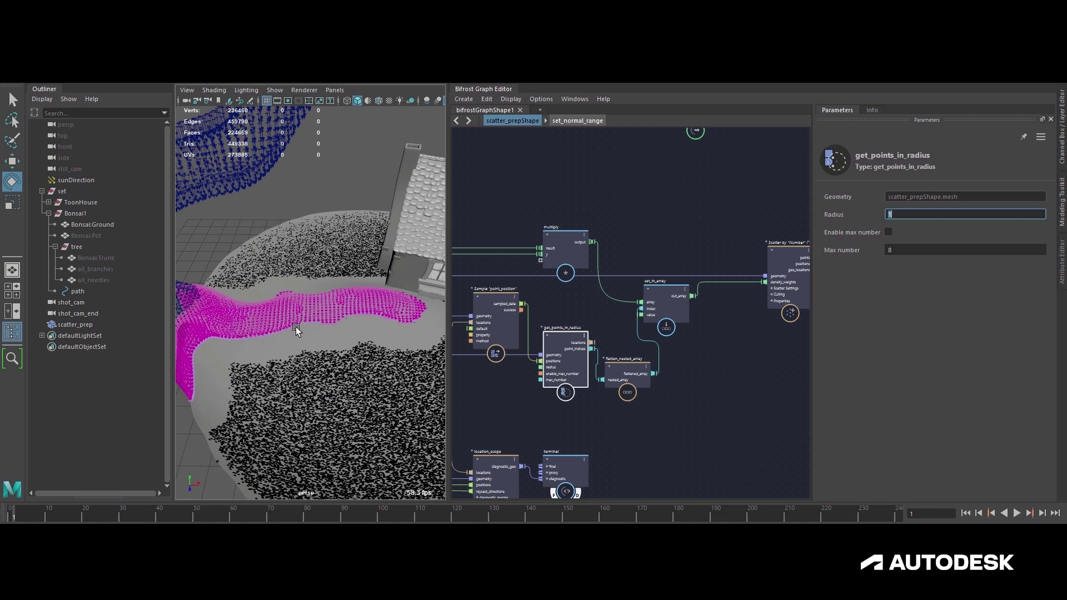
left_click(722, 309)
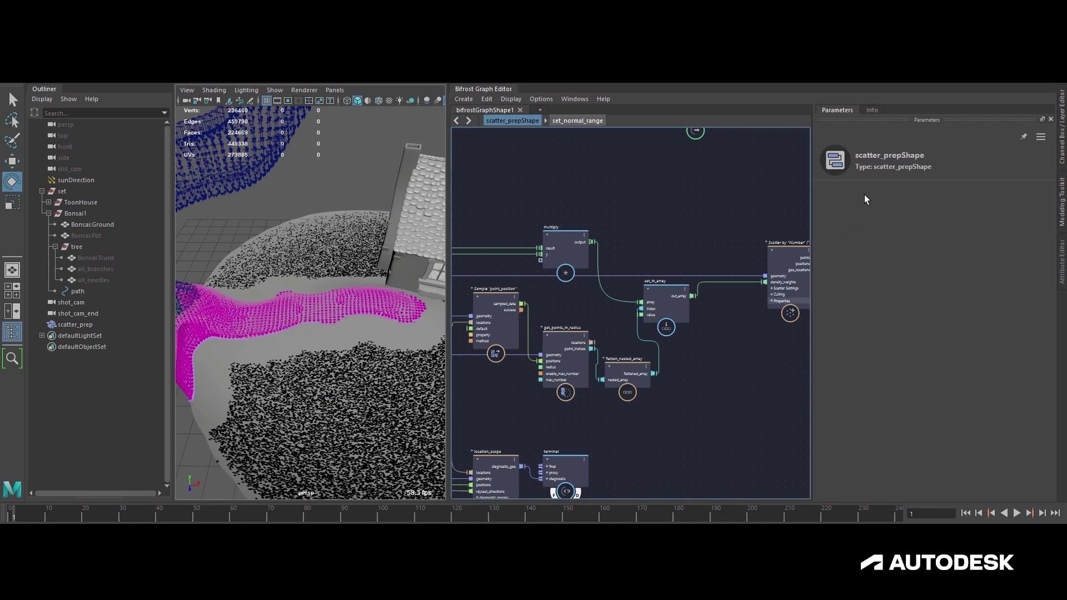
left_click(561, 339)
left_click_drag(903, 213, 652, 216)
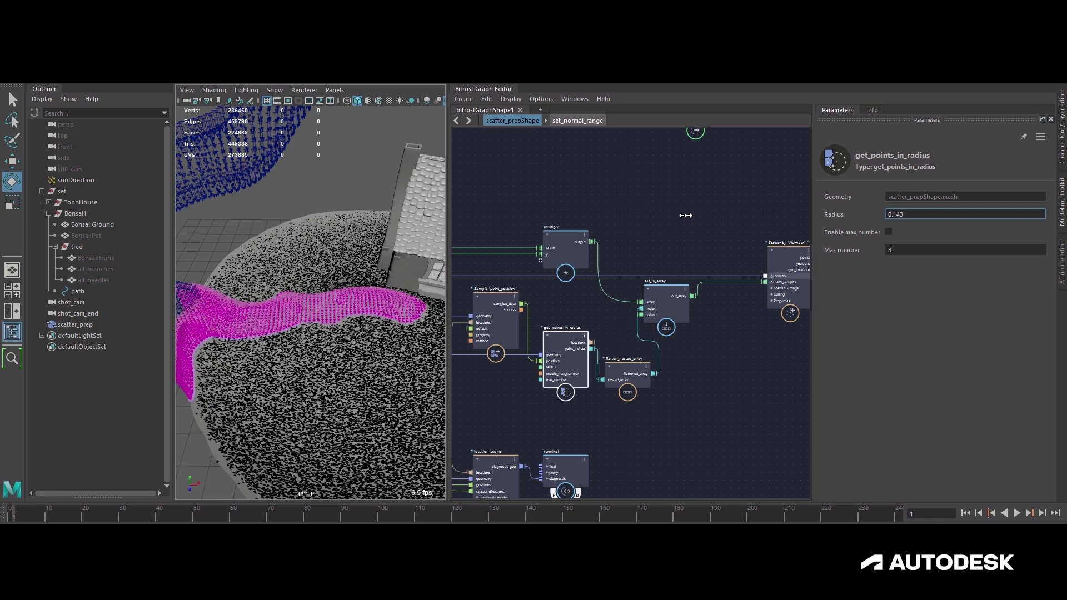
- Inspect from several angles how the scattered points clear around the trunk's ray hits
right_click_drag(268, 304, 291, 355, "alt")
left_click_drag(290, 355, 297, 336, "alt")
scroll(298, 337, "down", 12)
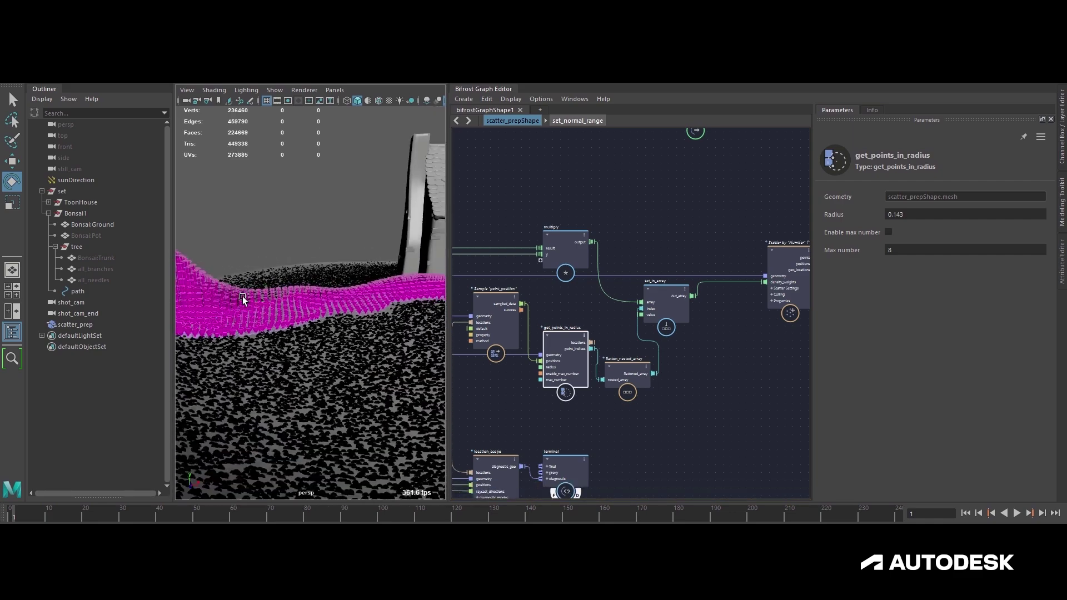
scroll(339, 341, "down", 4)
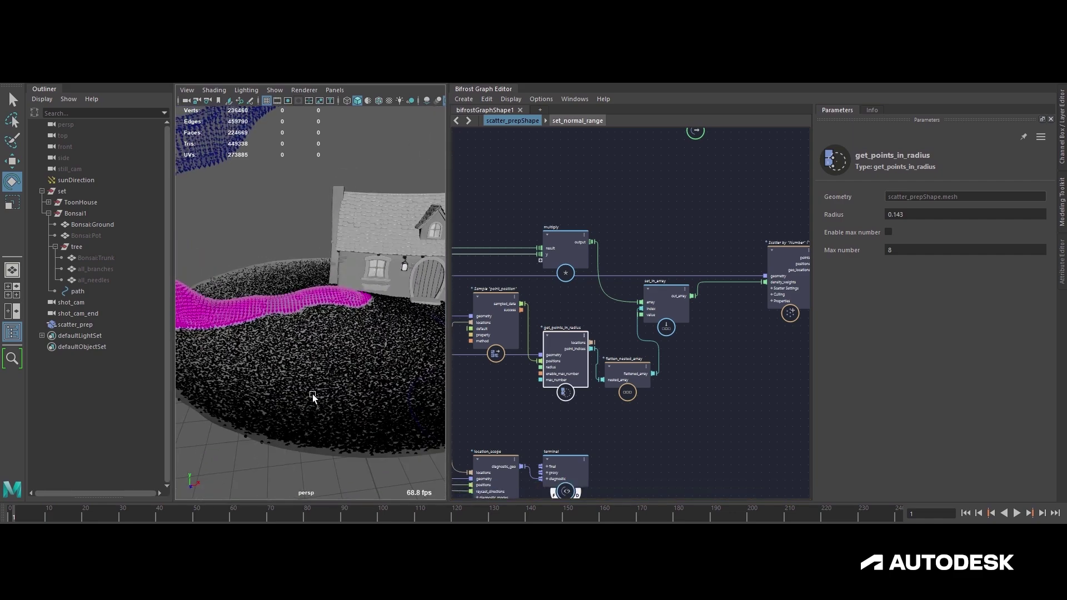
left_click_drag(288, 360, 352, 340, "alt")
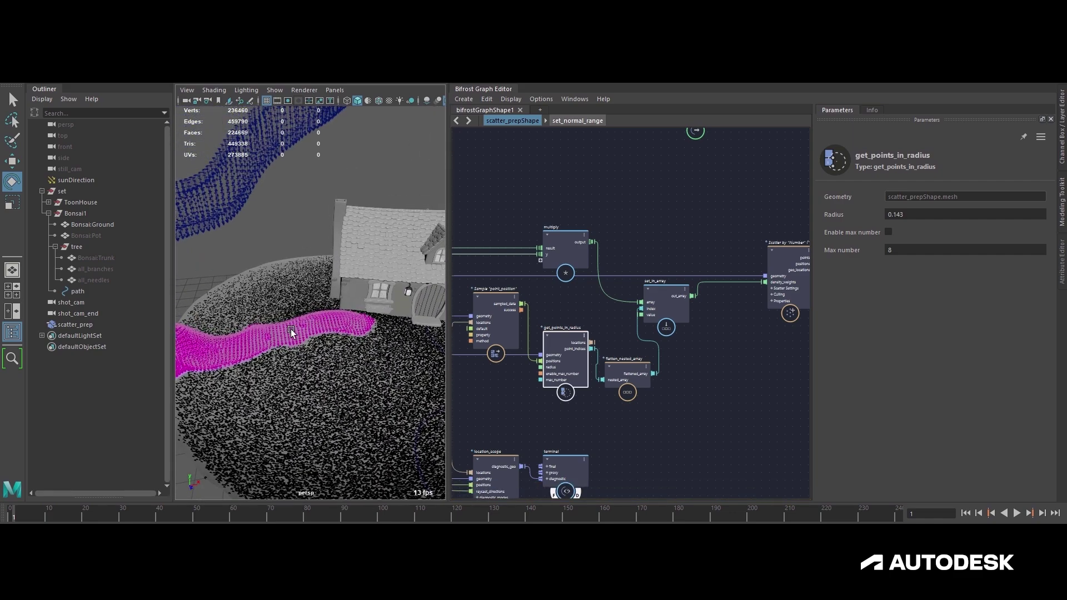
left_click_drag(299, 363, 323, 358, "alt")
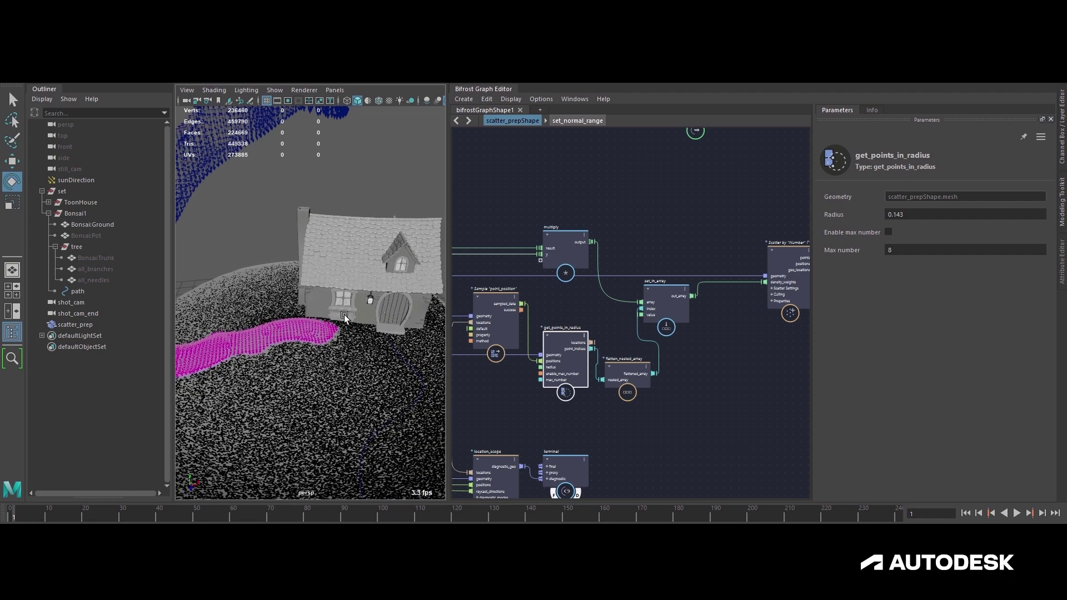
middle_click_drag(344, 302, 371, 285, "alt")
right_click_drag(372, 294, 451, 330, "alt")
left_click_drag(302, 365, 228, 409, "alt")
right_click_drag(228, 410, 164, 365, "alt")
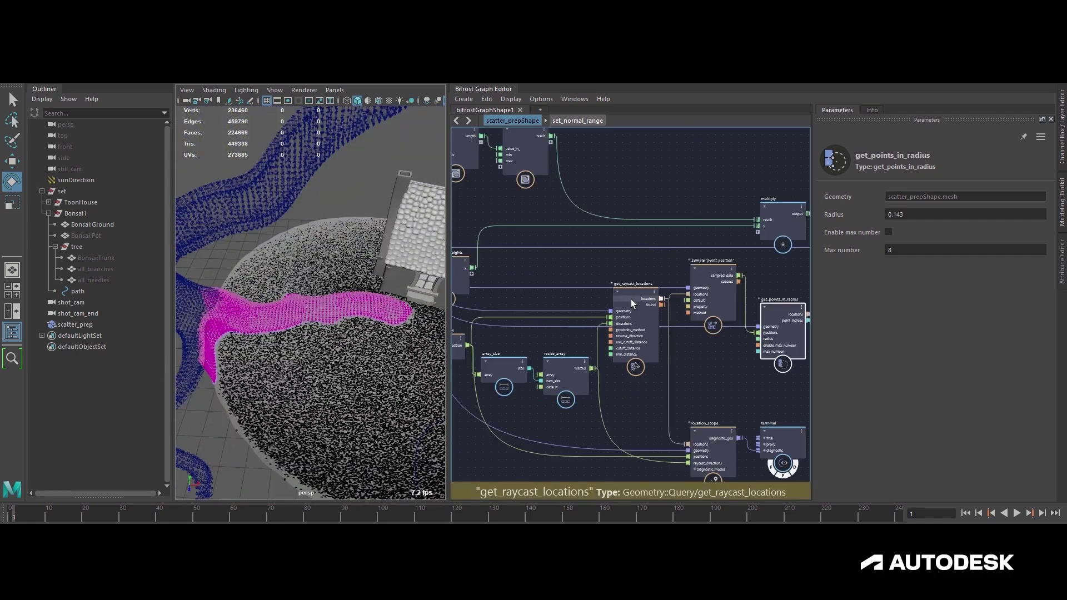
- Set the cutoff distance of the get_raycast_locations node to 1.252 while checking the rays at the trunk's base
left_click(631, 299)
double_click(909, 268)
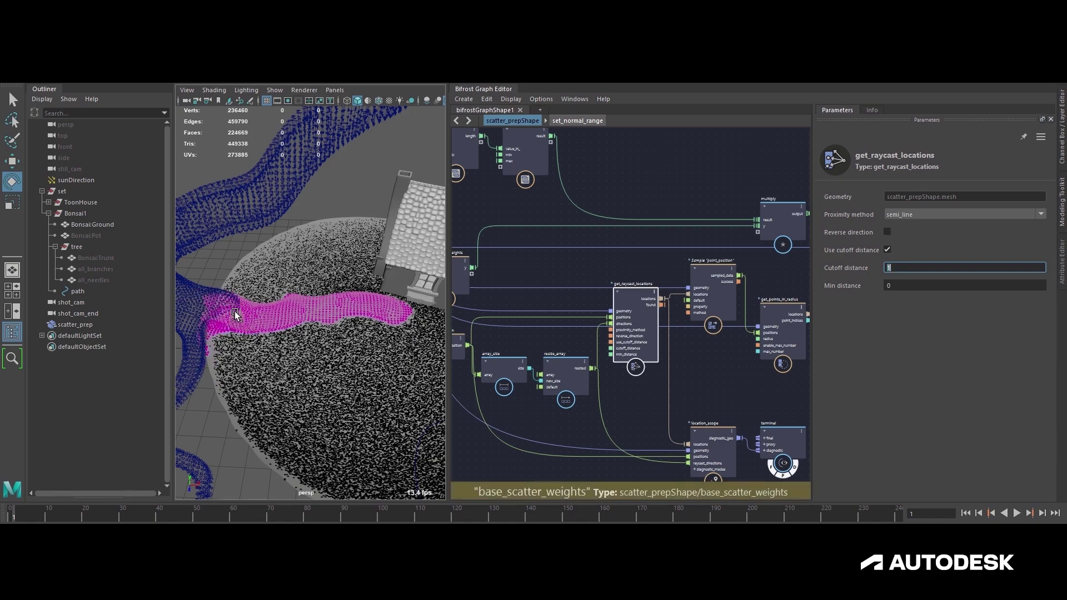
left_click_drag(271, 318, 267, 330, "alt")
middle_click_drag(267, 330, 311, 288, "alt")
right_click_drag(311, 287, 328, 334, "alt")
left_click_drag(311, 339, 250, 294, "alt")
left_click_drag(904, 267, 923, 267)
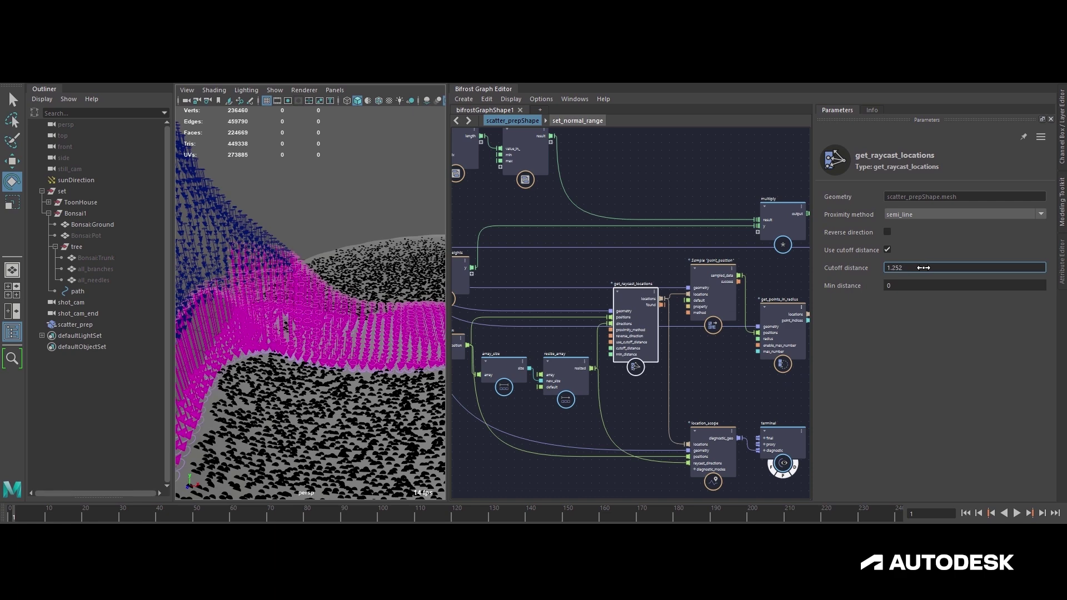
- Review the trunk branch of the graph between the input meshes and the set_in_array node
left_click(689, 367)
scroll(690, 367, "down", 3)
middle_click_drag(690, 366, 526, 383, "alt")
left_click_drag(644, 318, 656, 316)
middle_click_drag(531, 372, 688, 352, "alt")
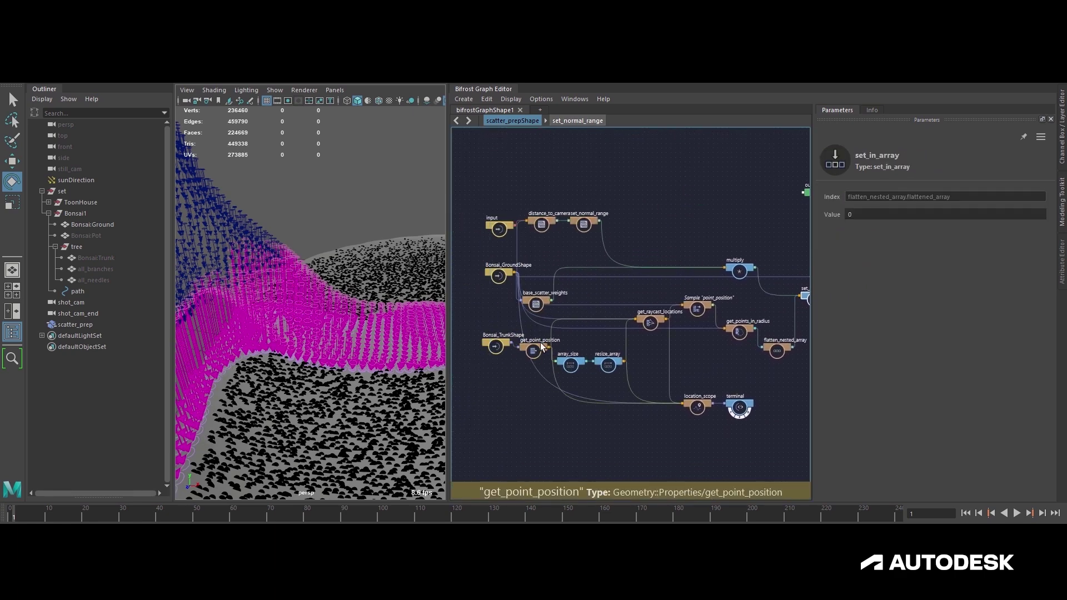
- Group the trunk's raycast, radius-query and diagnostic nodes into one compound and place it nearer the input mesh nodes
middle_click_drag(535, 285, 498, 275, "alt")
left_click_drag(637, 380, 747, 372)
left_click(733, 385)
left_click_drag(494, 321, 765, 394)
key("ctrl+g")
left_click_drag(638, 338, 507, 340)
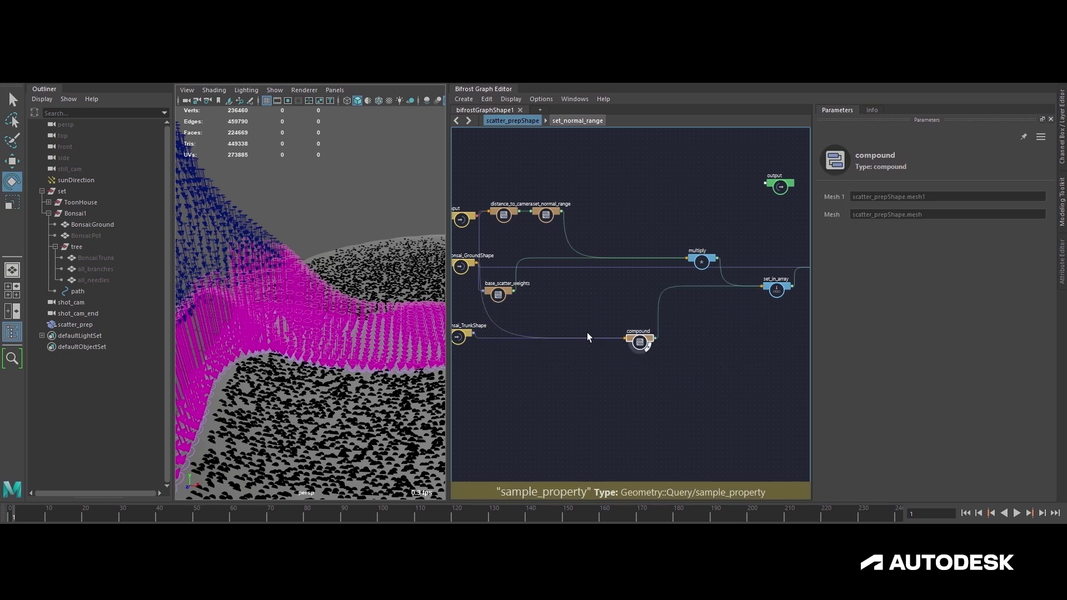
- Rename the new compound to no_points_down
middle_click_drag(546, 335, 629, 339, "alt")
scroll(653, 348, "up", 2)
double_click(562, 329)
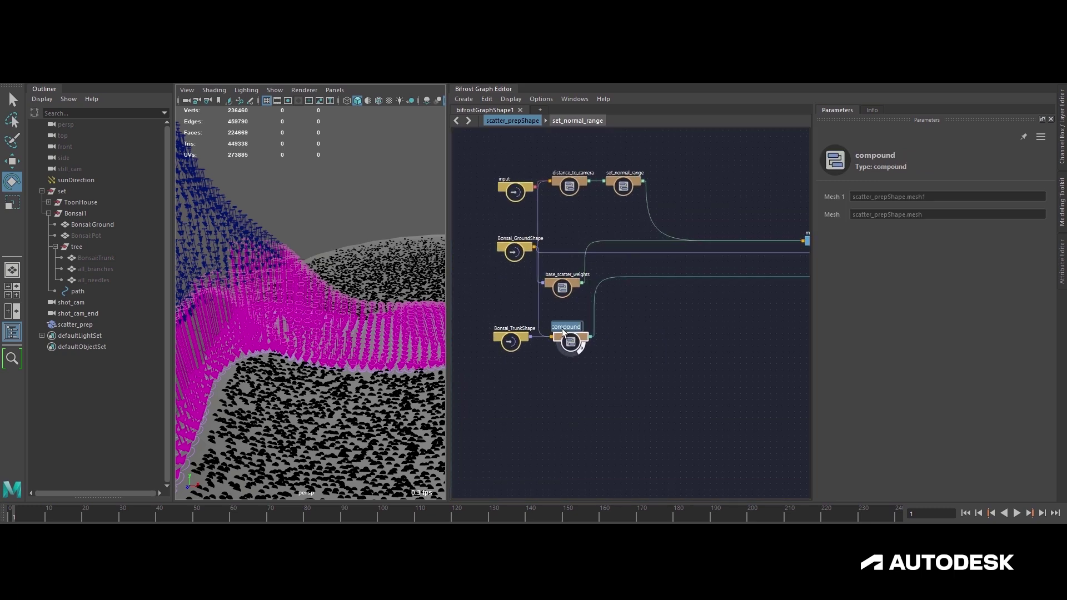
key("Return")
scroll(562, 328, "up", 3)
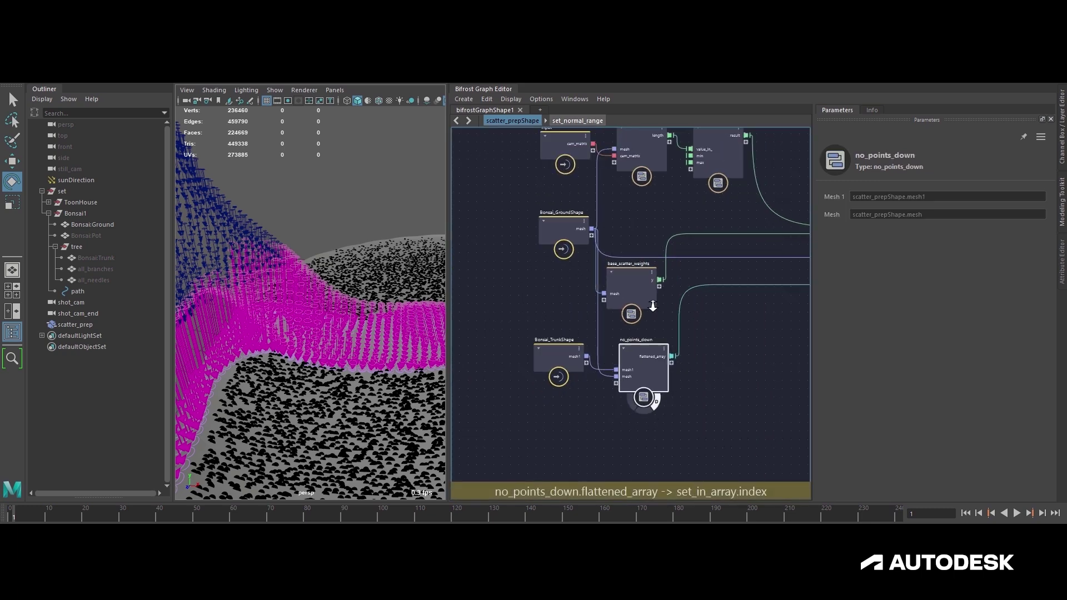
- Rename the no_points_down input ports mesh1 and mesh to input_object and receiving_object
middle_click_drag(669, 356, 675, 321, "alt")
right_click(618, 333)
left_click(652, 341)
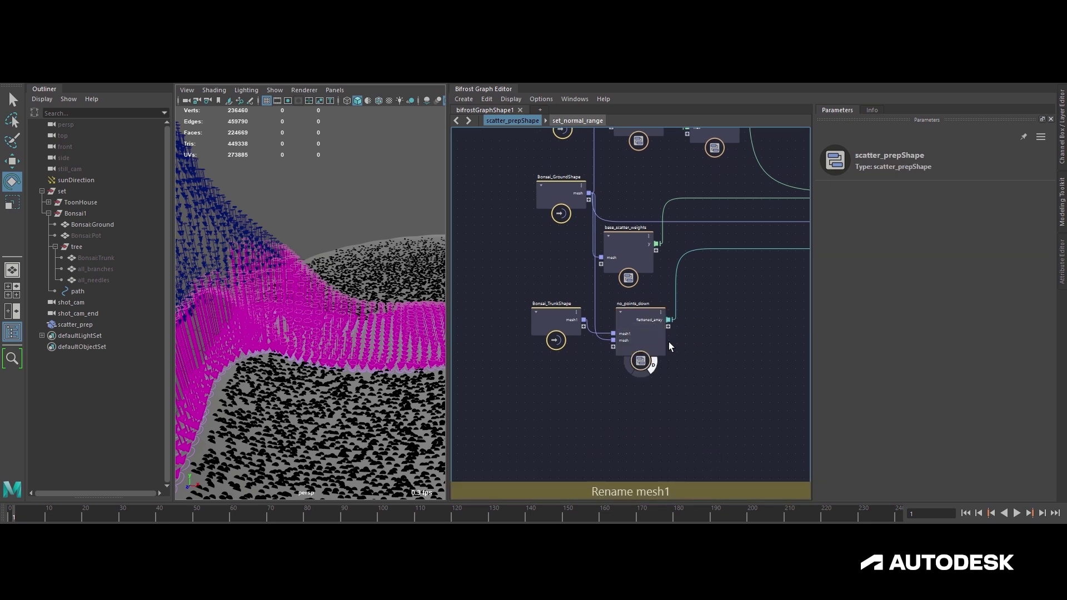
right_click(636, 336)
left_click(638, 340)
type("input_")
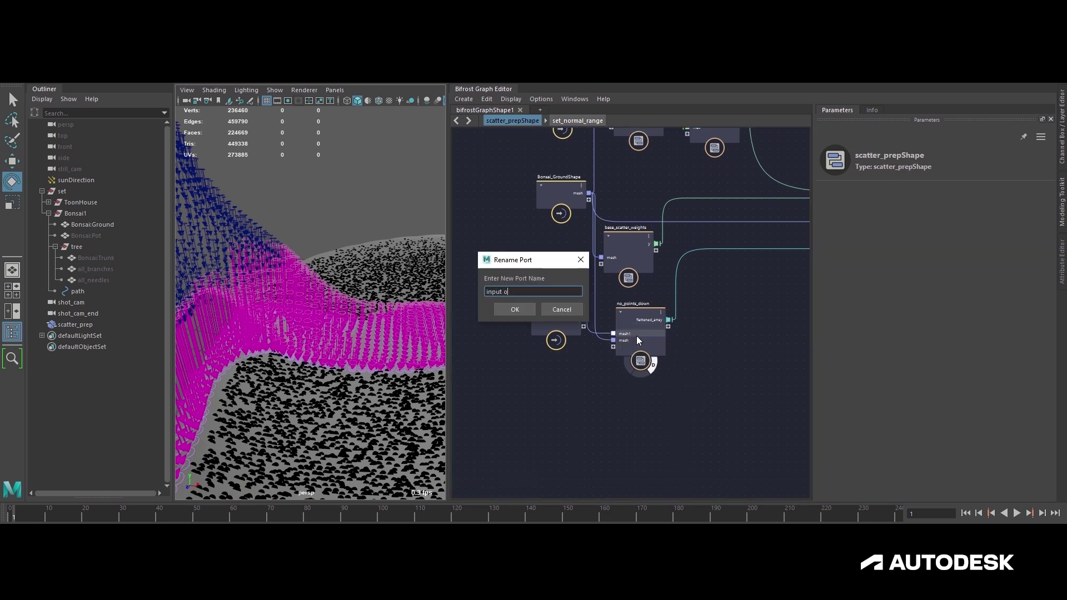
type("object")
key("Return")
right_click(641, 341)
left_click(643, 344)
type("receiving object")
key("Return")
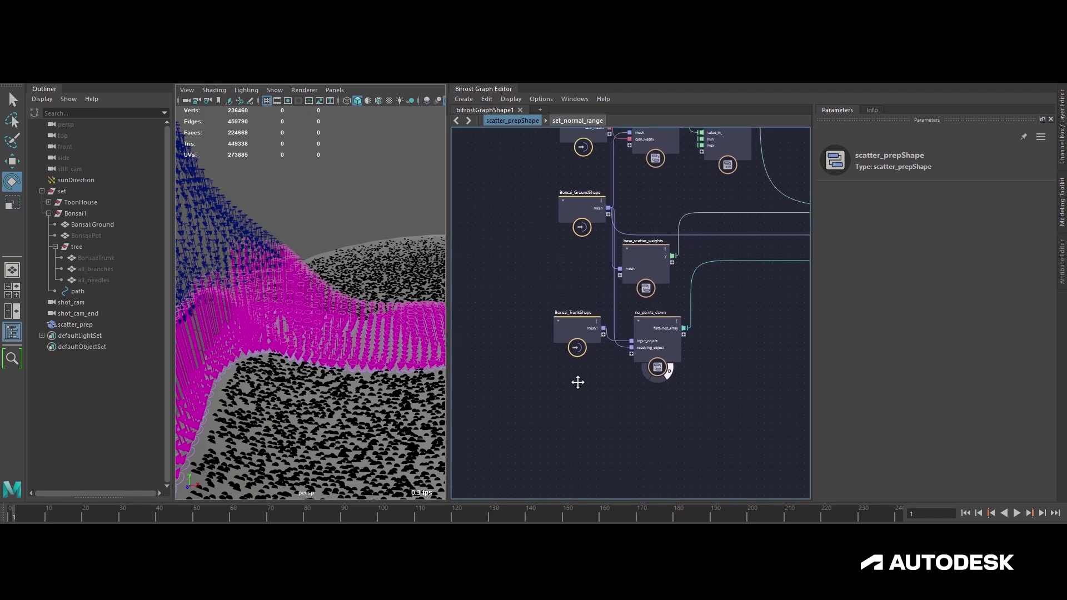
- Turn off the diagnostic display of the no_points_down compound, with the house edge in view
left_click_drag(340, 349, 365, 355, "alt")
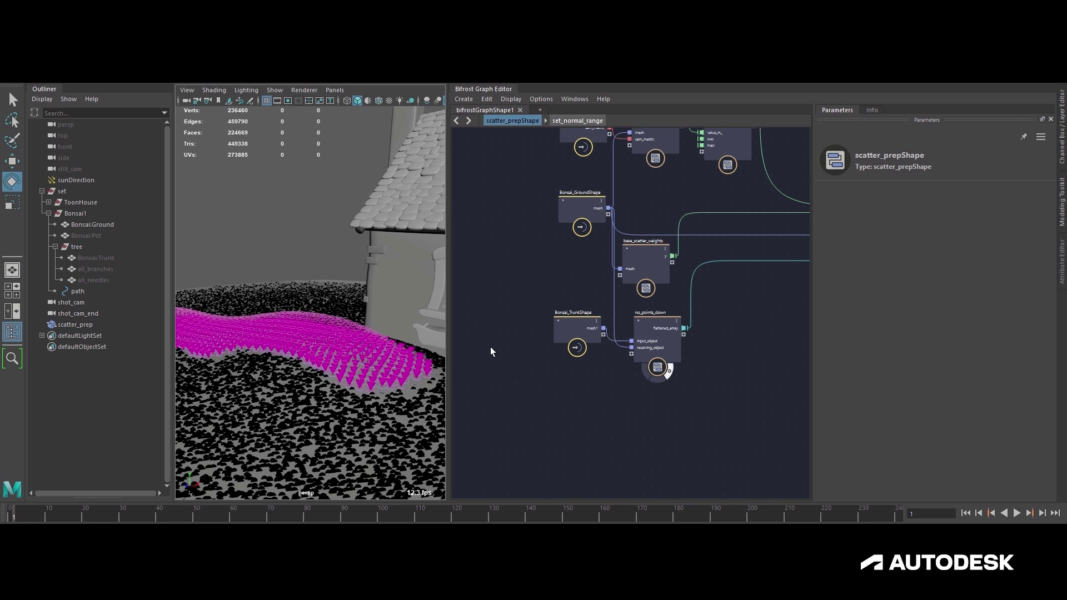
left_click(670, 372)
scroll(587, 367, "down", 2)
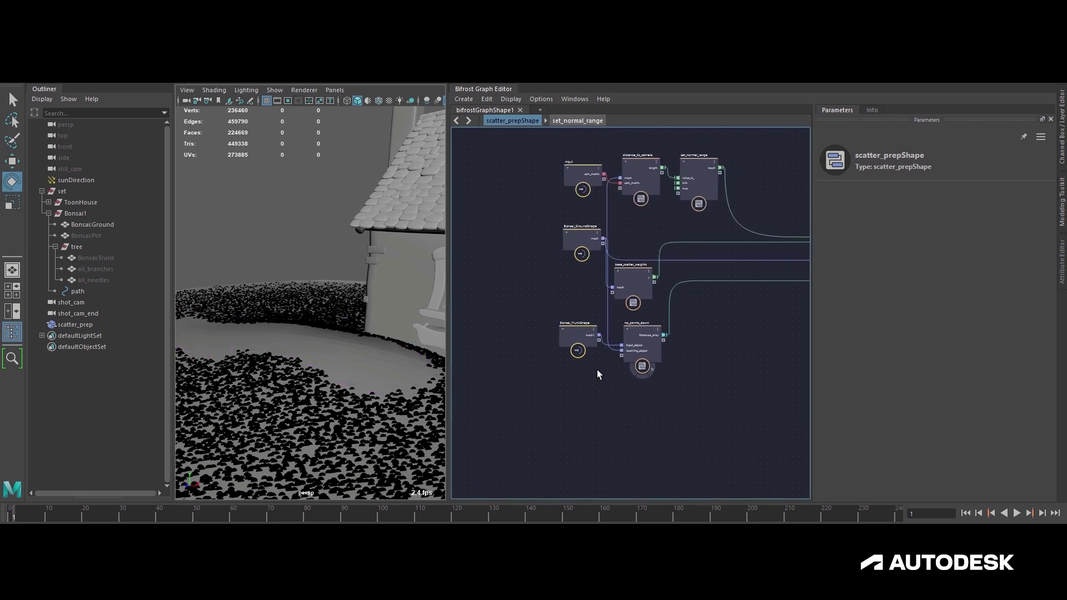
- Space out the Bonsai_TrunkShape and base_scatter_weights nodes to make the graph's inputs easier to read
left_click_drag(569, 344, 525, 343)
middle_click_drag(545, 358, 554, 361, "alt")
mouse_move(555, 361)
right_mouse_down("alt")
mouse_move(536, 364)
mouse_move(566, 374)
right_mouse_up("alt")
left_click_drag(633, 282, 649, 281)
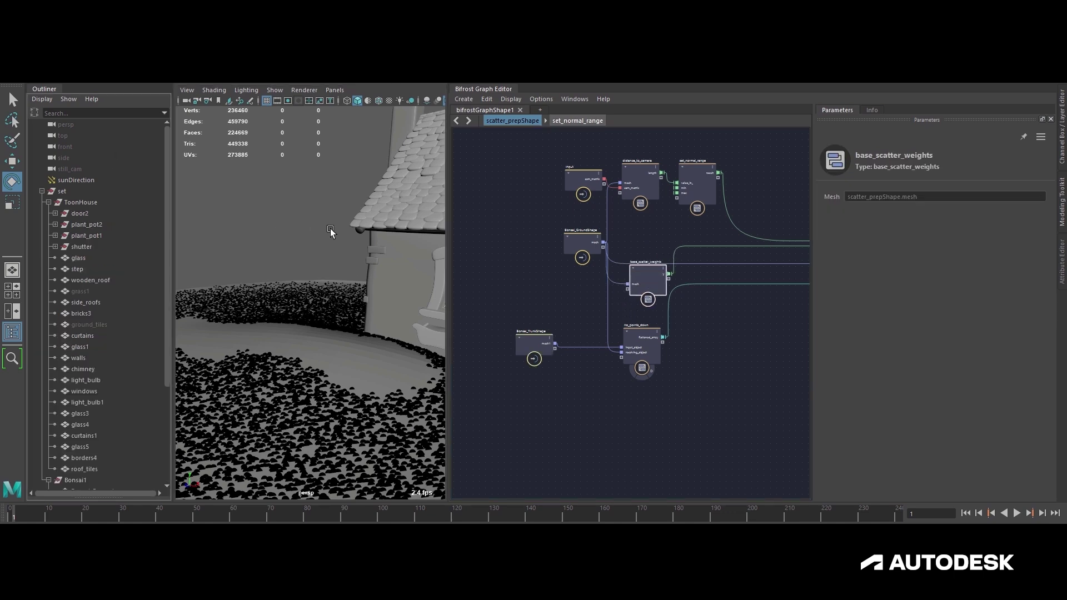
- Examine the house and pick out its roof_tiles, chimney and step meshes as candidates for clearing points
middle_click_drag(332, 231, 224, 231, "alt")
left_click_drag(328, 238, 239, 244, "alt")
right_click_drag(295, 245, 254, 245, "alt")
left_click_drag(254, 245, 284, 256, "alt")
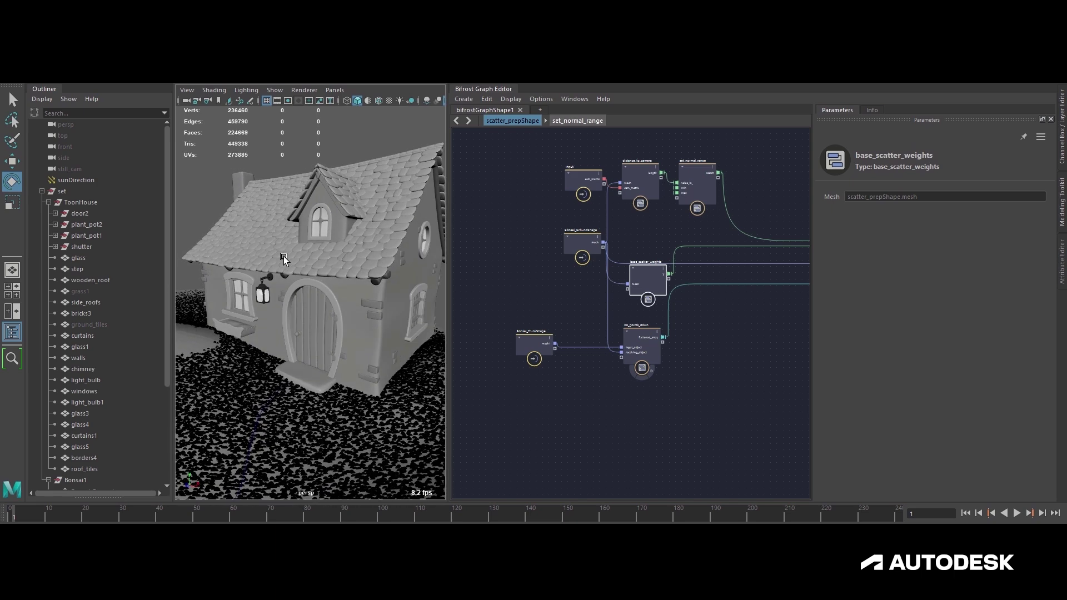
left_click(251, 179)
left_click_drag(303, 261, 309, 258, "alt")
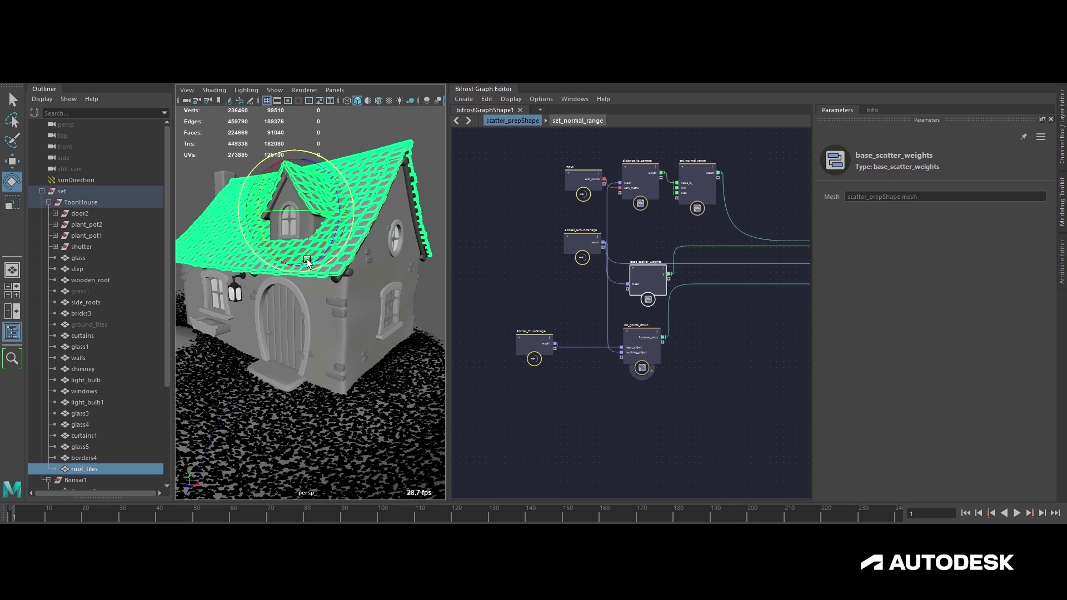
middle_click_drag(275, 375, 310, 343, "alt")
left_click(121, 369)
left_click(119, 469, "ctrl")
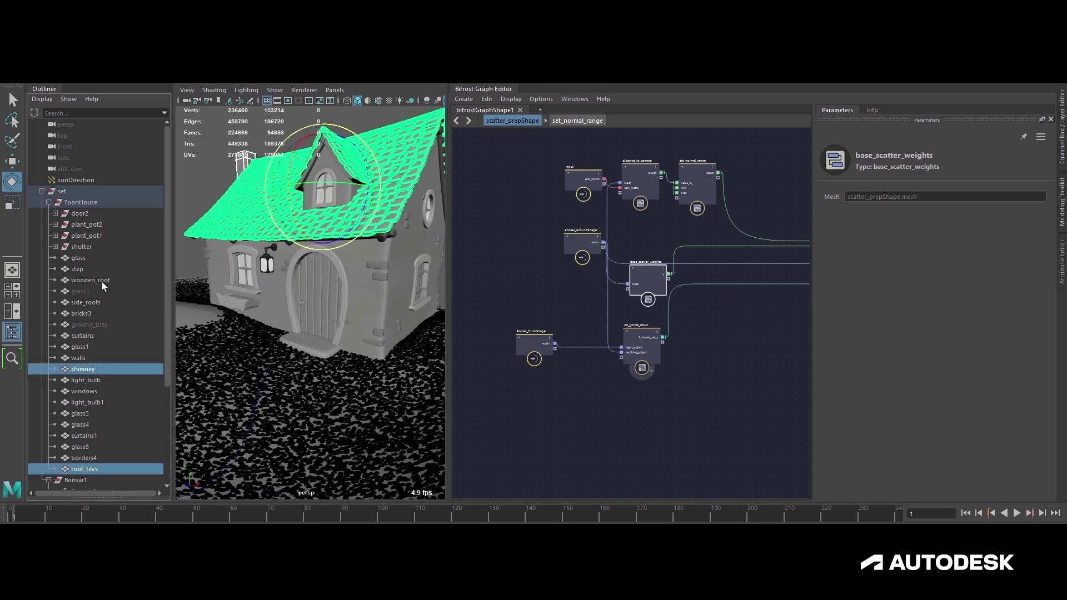
left_click(97, 269, "ctrl")
mouse_move(296, 258)
left_mouse_down("alt")
mouse_move(252, 256)
mouse_move(219, 282)
mouse_move(256, 305)
mouse_move(323, 278)
mouse_move(282, 258)
left_mouse_up("alt")
- Bring the step, chimney and roof_tiles meshes into the graph as input nodes and stack them below Bonsai_TrunkShape
left_click(89, 269)
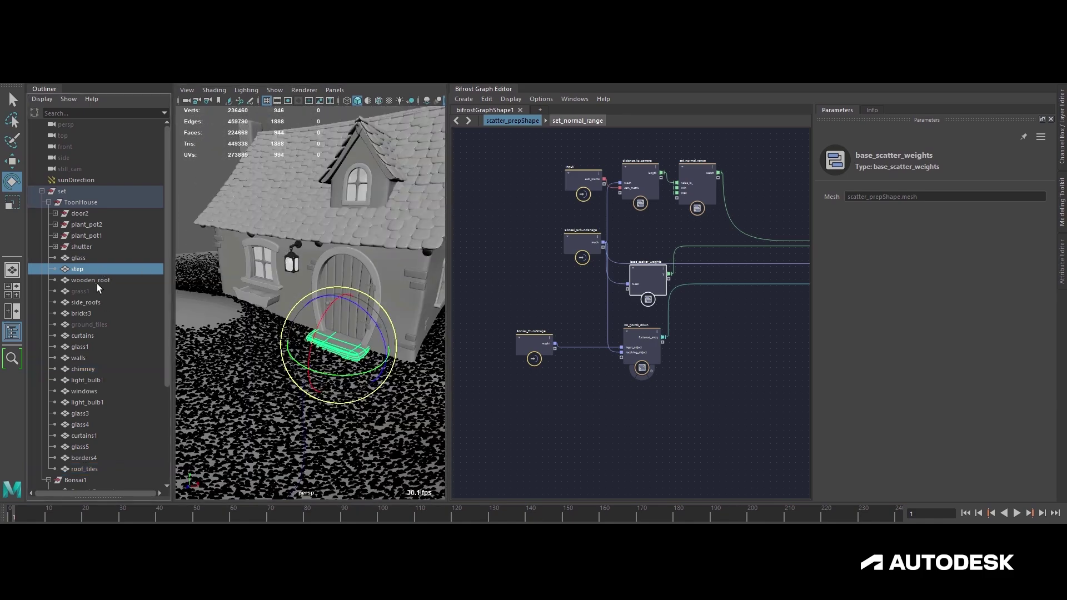
left_click_drag(525, 406, 525, 407)
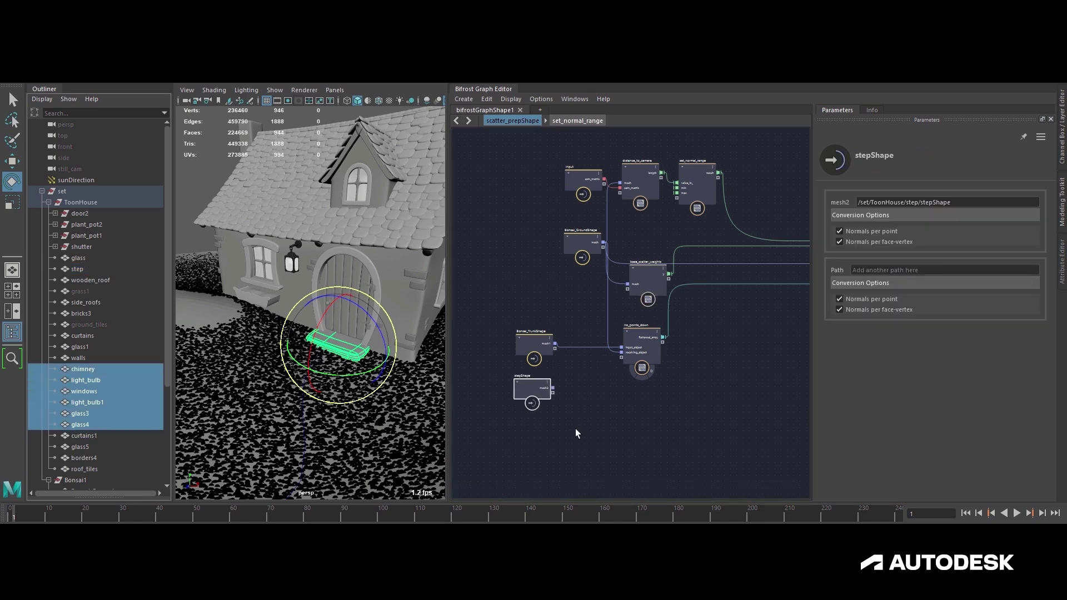
left_click(102, 369)
left_click_drag(87, 472, 526, 474)
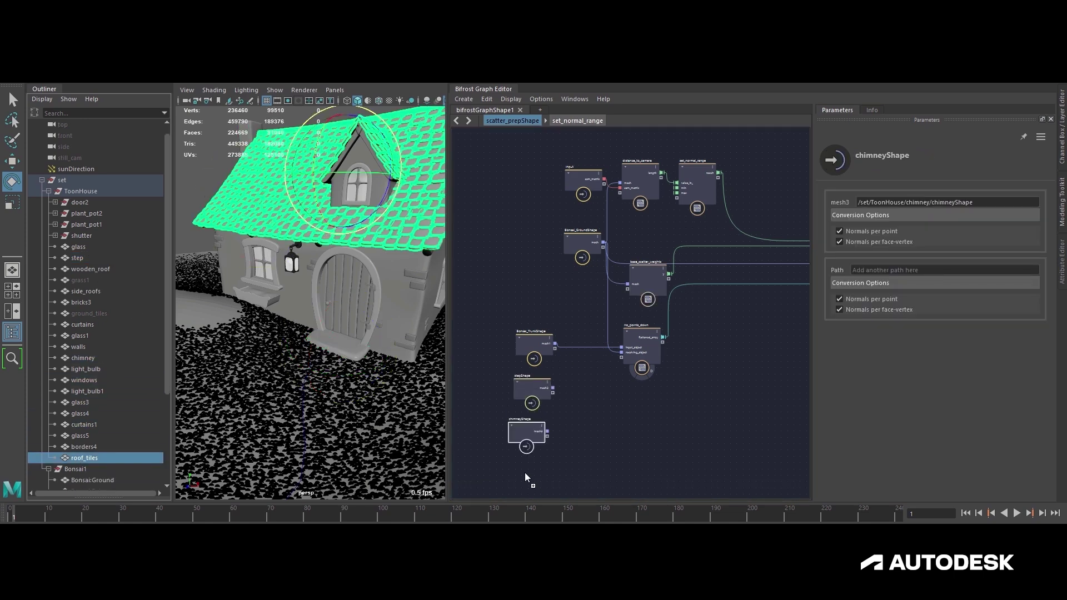
middle_click_drag(564, 379, 576, 310, "alt")
left_click_drag(543, 419, 545, 408)
left_click_drag(547, 322, 542, 327)
- Add a merge_geometry node and connect the step, chimney and roof_tiles meshes to its geometry input
key("Tab")
type("merge")
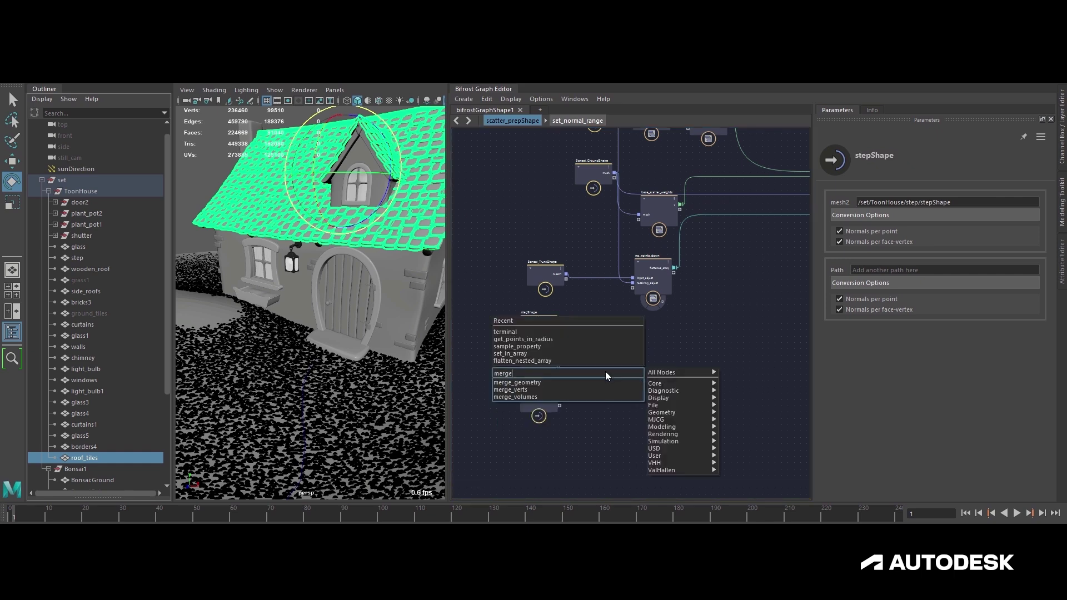
key("Down")
key("Return")
scroll(575, 369, "up", 2)
left_click_drag(616, 393, 610, 359)
right_click(586, 359)
left_click(591, 364)
left_click_drag(556, 312, 567, 319)
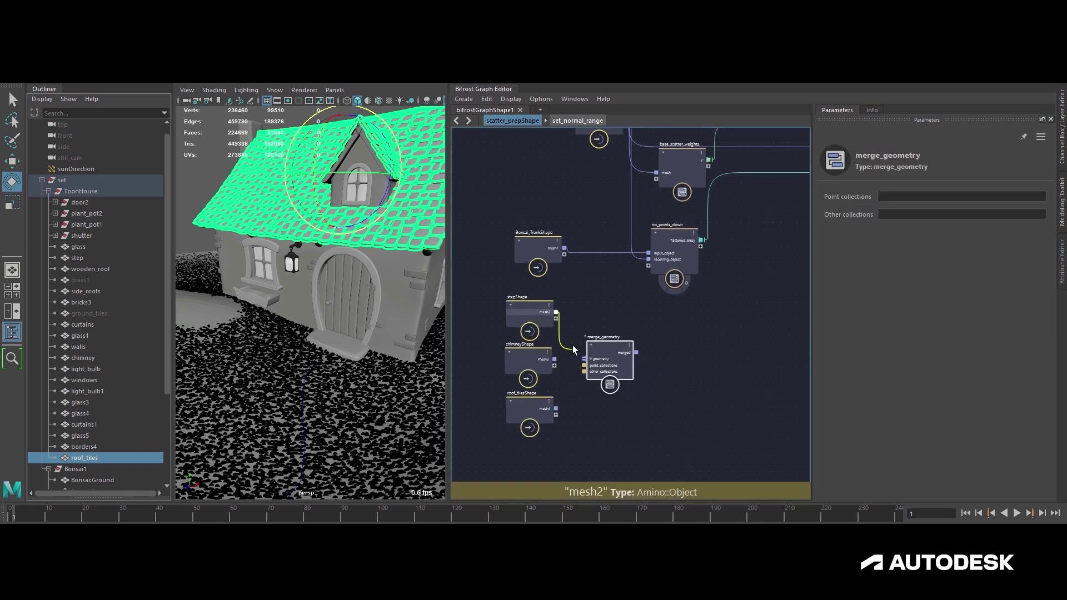
left_click_drag(556, 410, 585, 359)
- Duplicate no_points_down with its connections and feed the merged house geometry into the copy's input_object
middle_click_drag(707, 339, 637, 375, "alt")
left_click(608, 271)
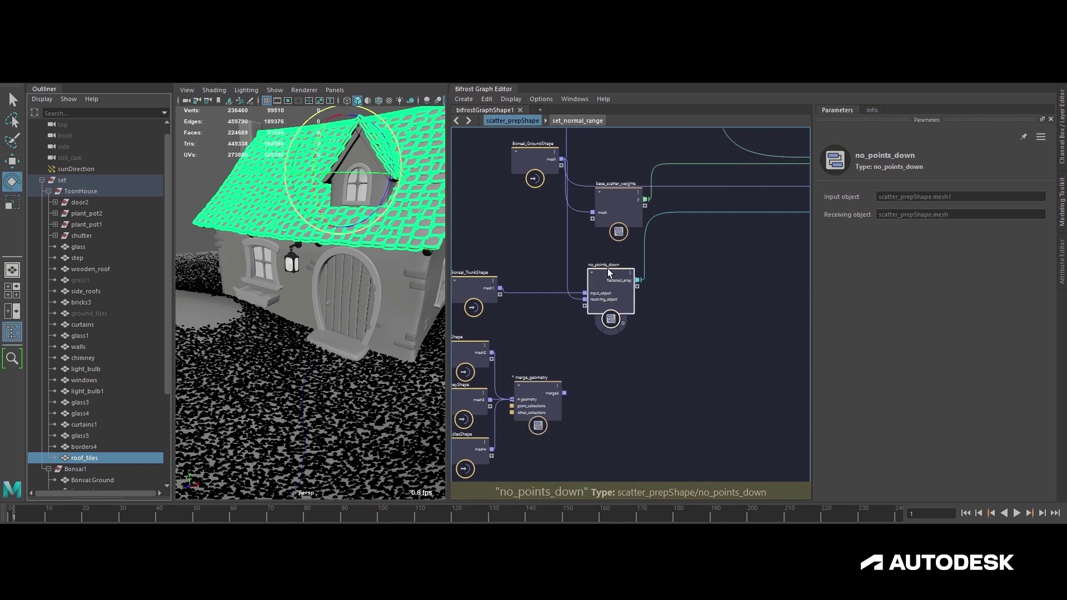
key("ctrl+shift+d")
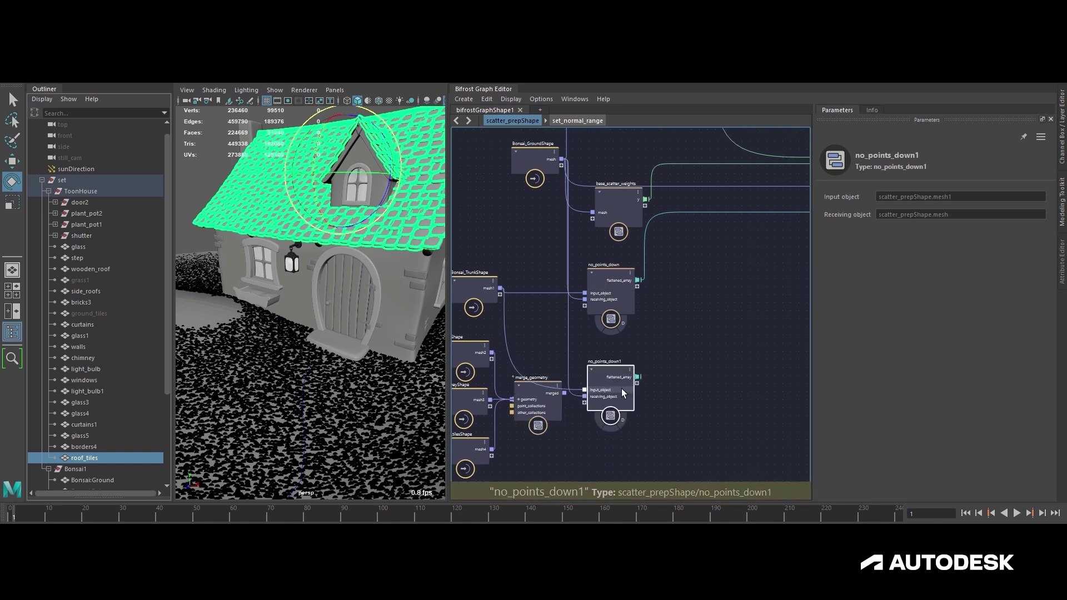
scroll(588, 415, "up", 2)
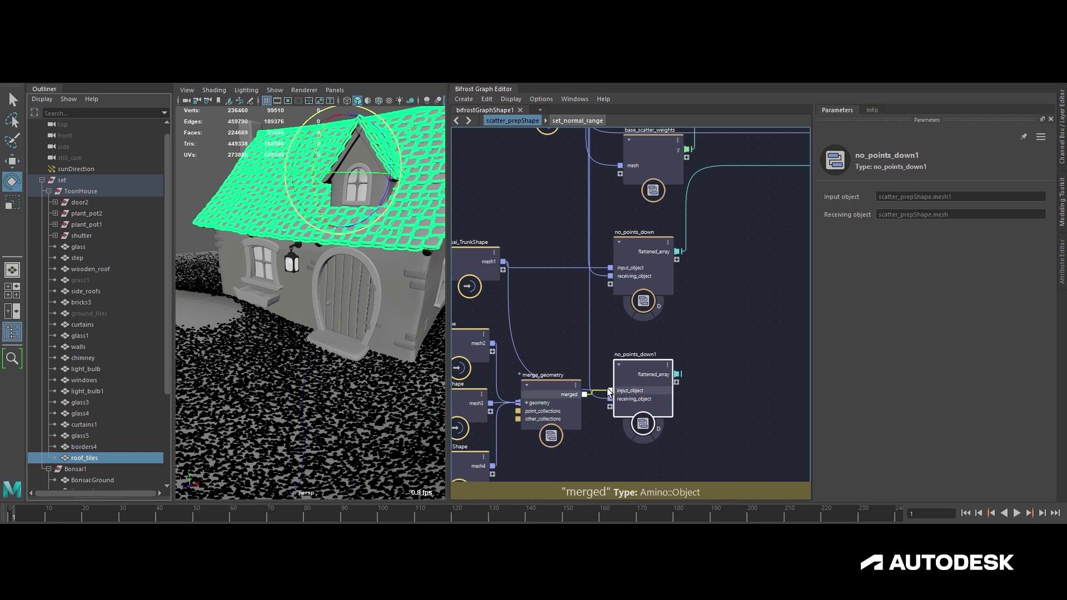
left_click_drag(610, 393, 611, 391)
scroll(504, 357, "down", 2)
scroll(504, 357, "down", 1)
- Combine the flattened_array outputs of both no_points_down compounds in a build_array node that replaces the direct index connection
middle_click_drag(747, 348, 574, 354, "alt")
scroll(595, 383, "left", 5)
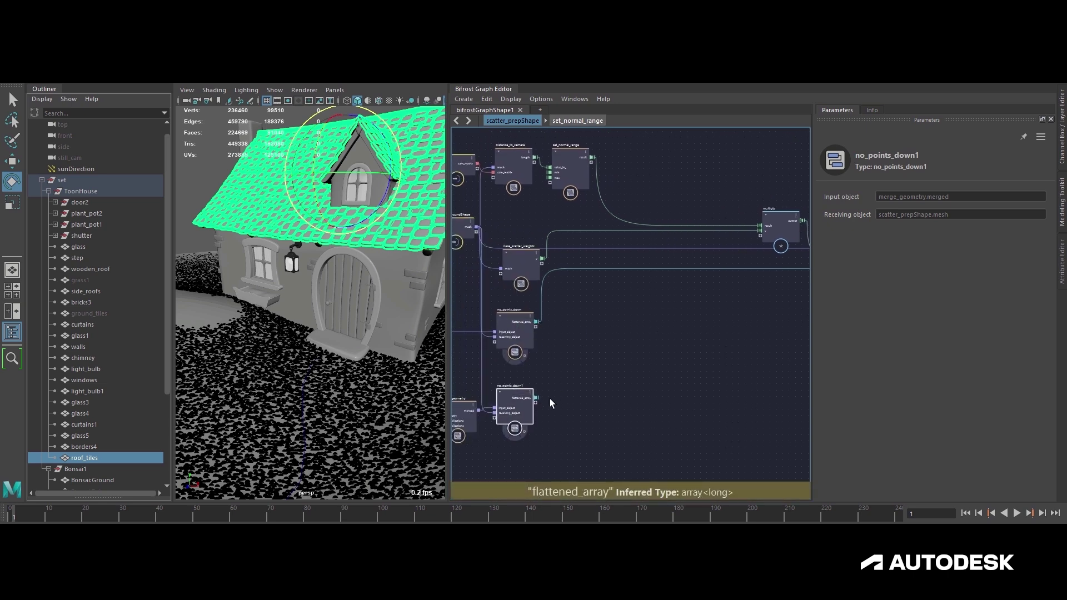
left_click_drag(537, 321, 692, 316)
left_click(555, 372)
left_click_drag(289, 333, 322, 342, "alt")
middle_click_drag(508, 381, 700, 384, "alt")
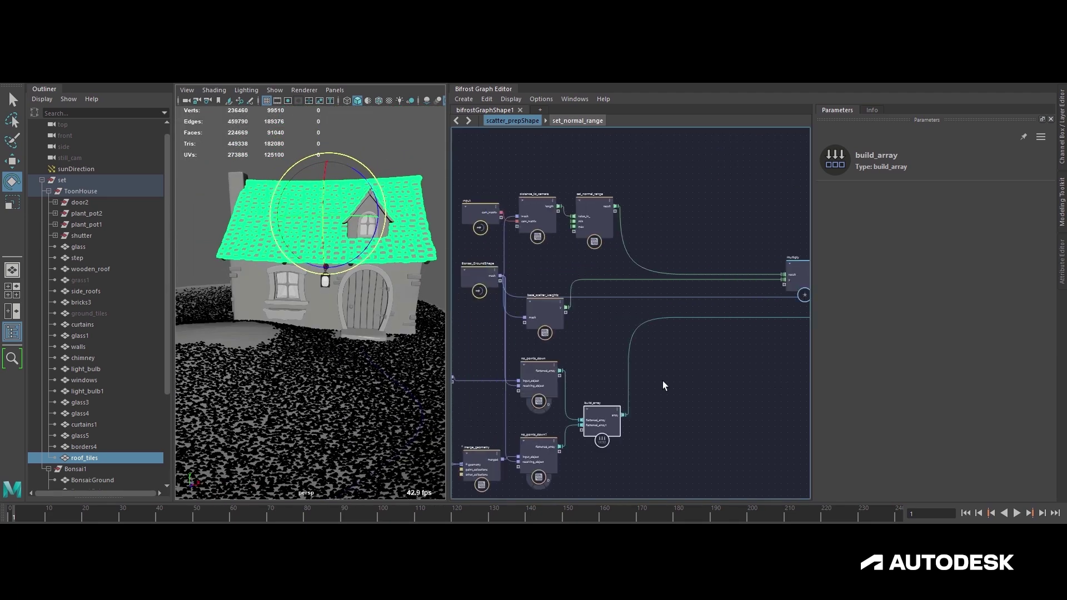
- Open the house's no_points_down1 compound and disable the cutoff distance on its get_raycast_locations node
middle_click_drag(635, 425, 710, 326, "alt")
scroll(674, 385, "up", 3)
middle_click_drag(673, 385, 687, 385, "alt")
double_click(631, 345)
key("a")
scroll(632, 333, "up", 3)
scroll(644, 302, "up", 5)
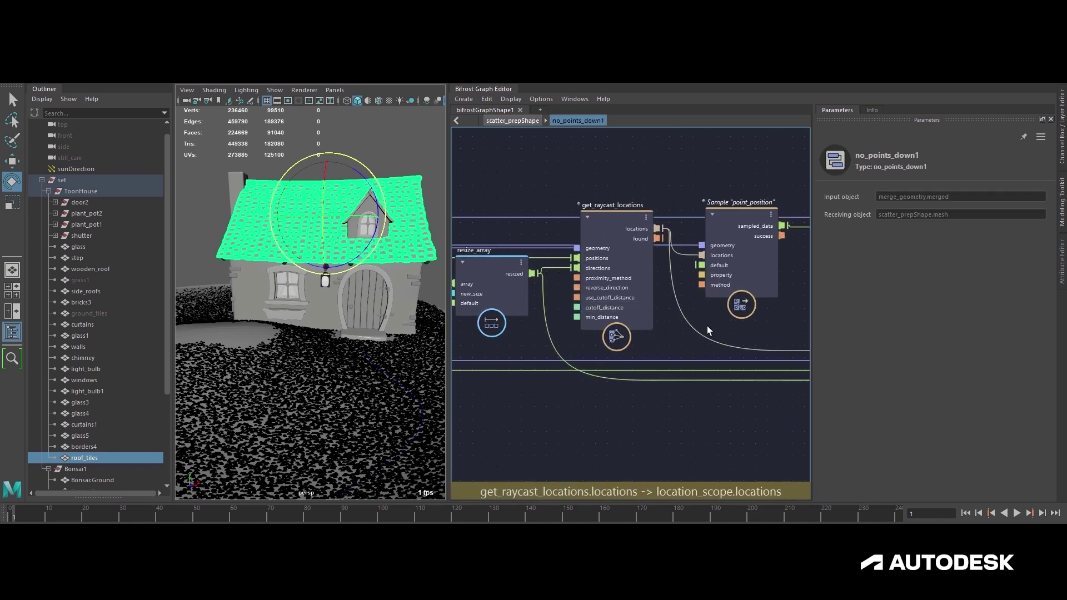
middle_click_drag(697, 325, 702, 352, "alt")
scroll(704, 351, "down", 1)
left_click(622, 264)
middle_click_drag(778, 367, 607, 359, "alt")
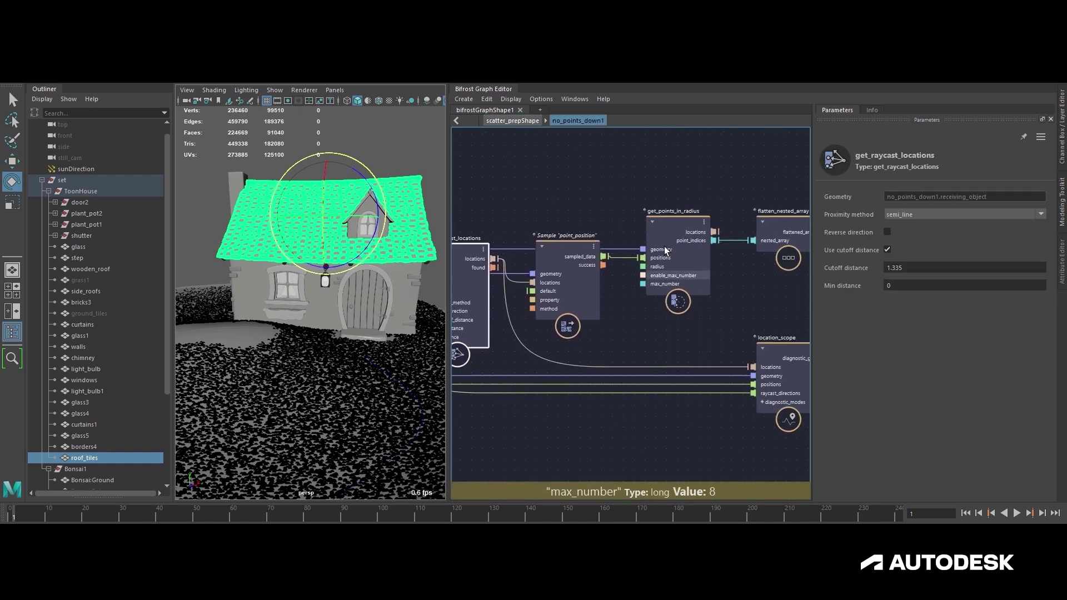
left_click(664, 261)
middle_click_drag(614, 318, 788, 312, "alt")
left_click(624, 269)
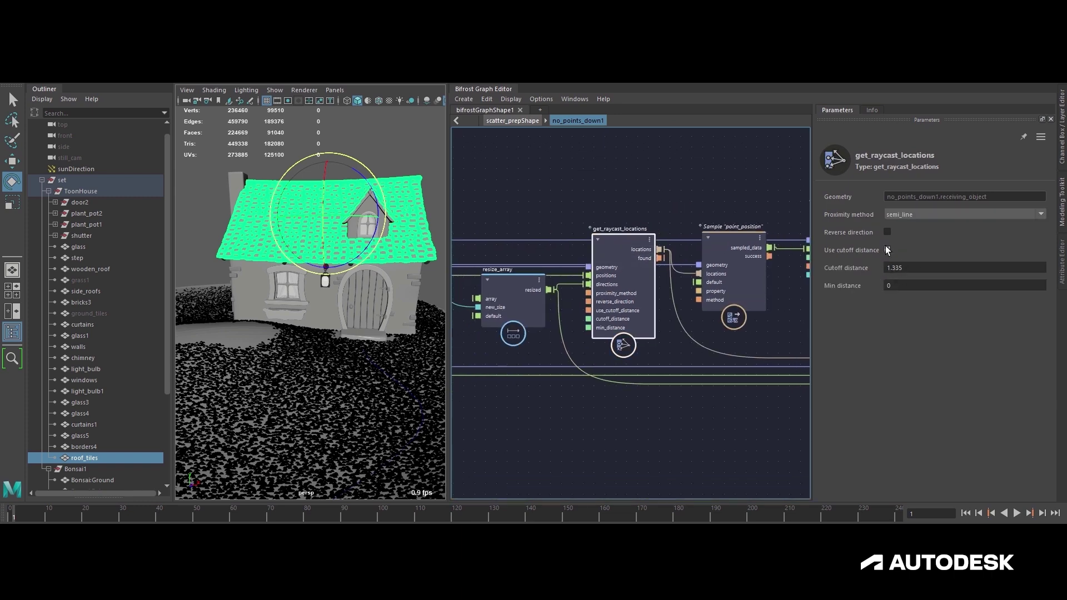
left_click_drag(375, 291, 200, 314, "alt")
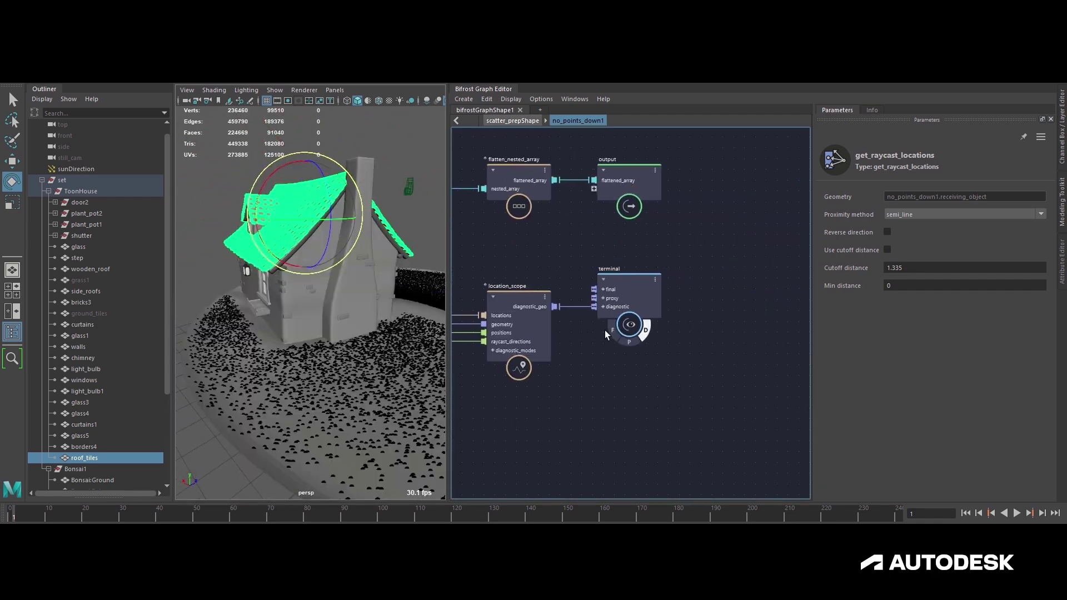
- Return to the main graph, briefly show no_points_down1's ray diagnostics, and inspect the point clearing around the house walls
middle_click_drag(583, 340, 601, 345, "alt")
double_click(634, 347)
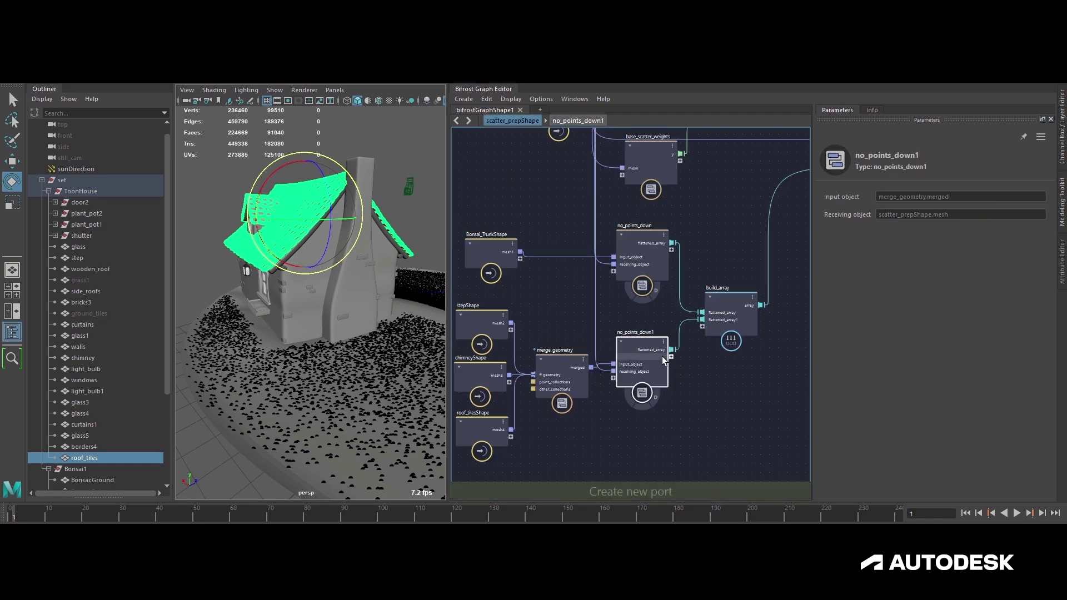
left_click(655, 397)
left_click_drag(250, 328, 474, 334, "alt")
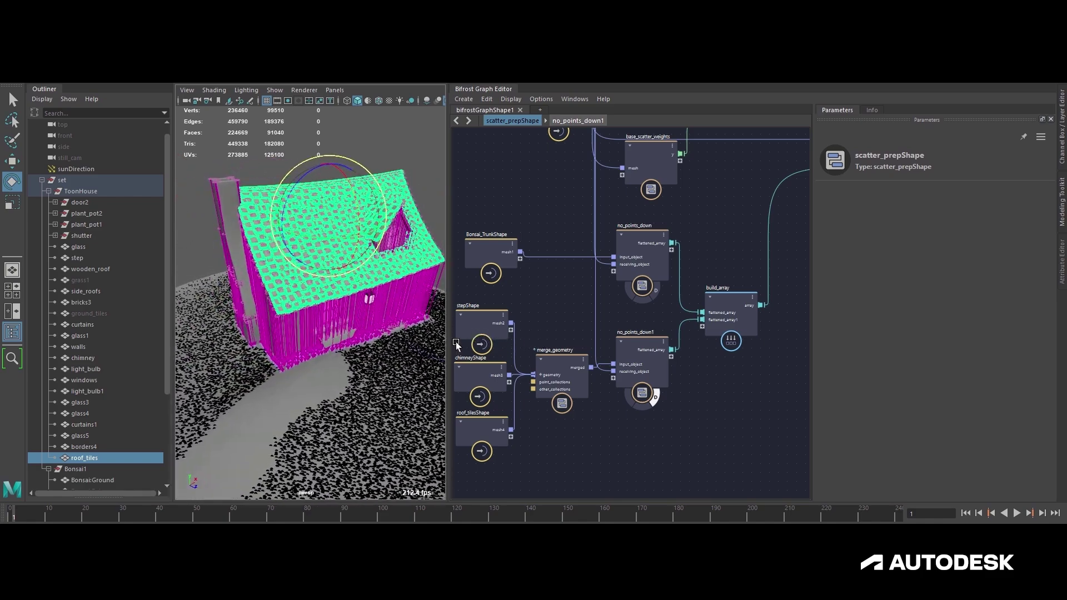
left_click(654, 398)
scroll(301, 363, "up", 5)
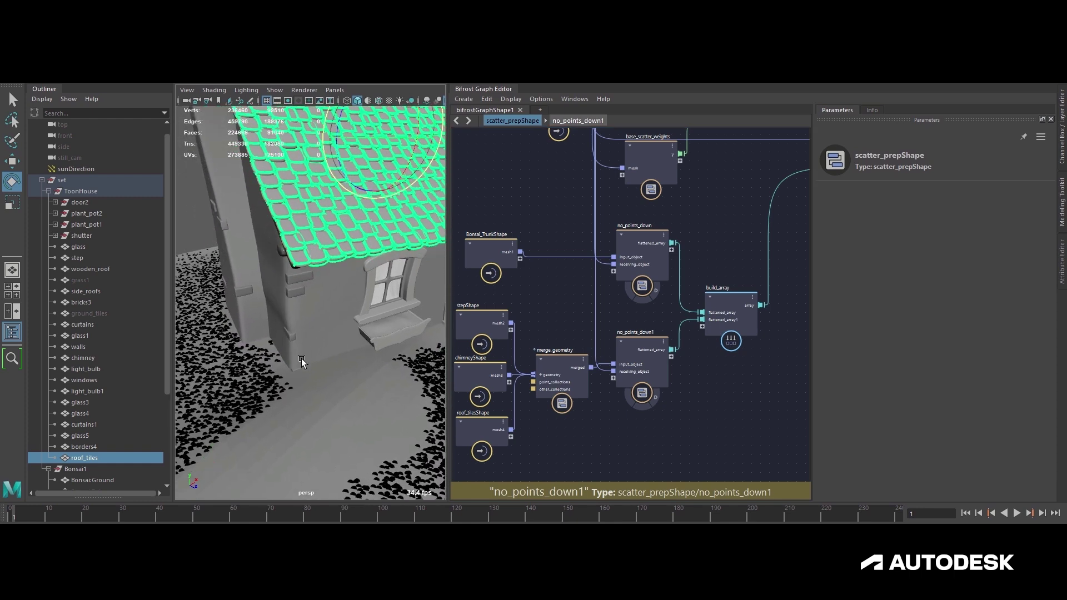
scroll(298, 362, "up", 4)
middle_click_drag(299, 362, 352, 354, "alt")
mouse_move(352, 354)
left_mouse_down("alt")
mouse_move(351, 321)
mouse_move(349, 343)
left_mouse_up("alt")
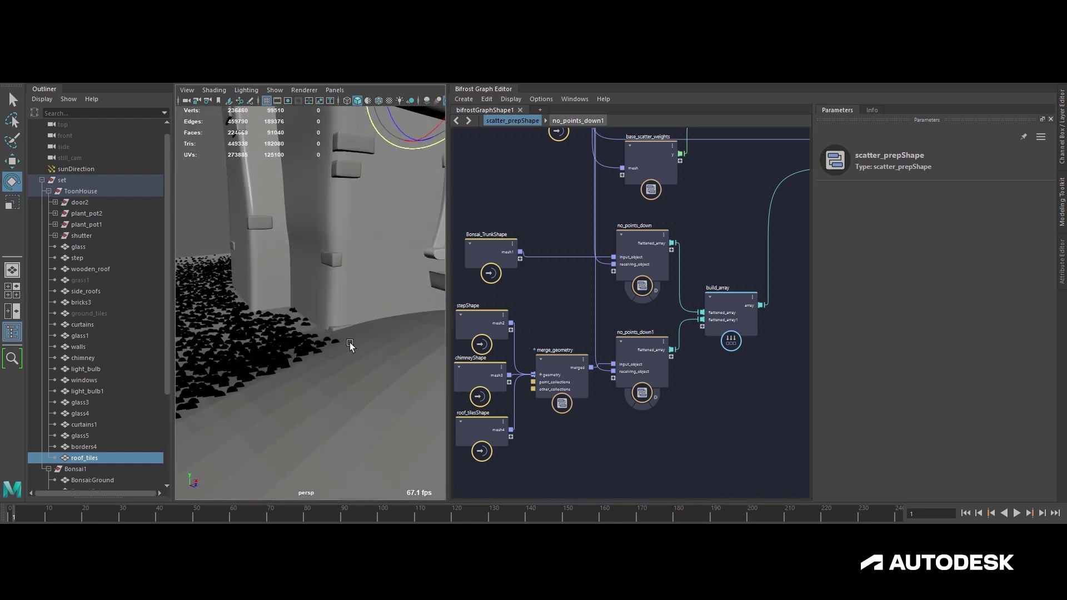
scroll(300, 356, "down", 5)
left_click_drag(289, 309, 265, 354, "alt")
middle_click_drag(577, 419, 580, 403, "alt")
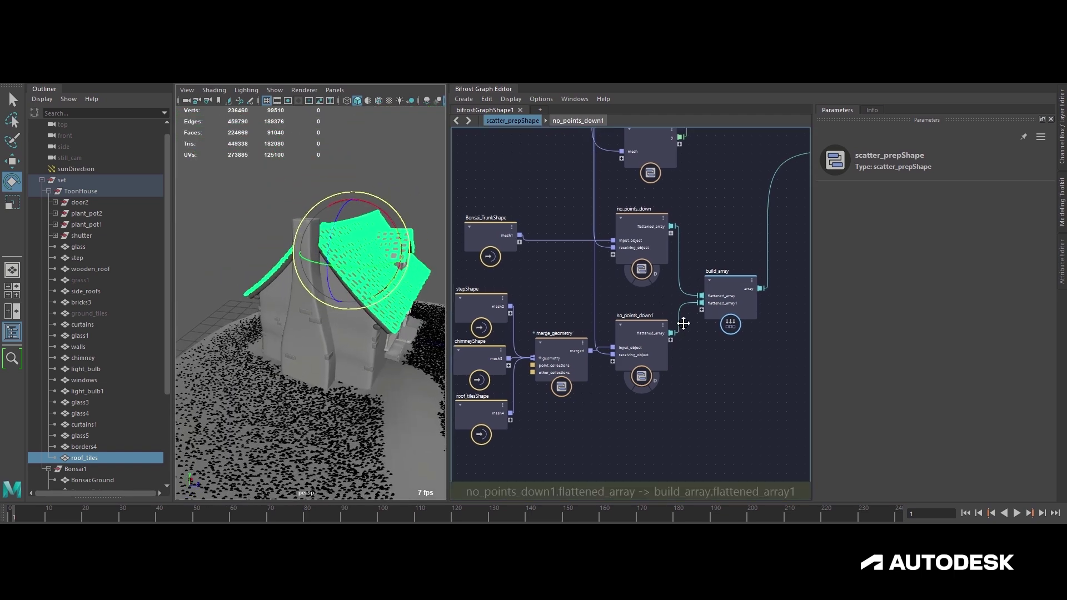
- Expose get_raycast_locations' cutoff_distance as an input port of the no_points_down1 compound
middle_click_drag(679, 334, 685, 329)
double_click(656, 328)
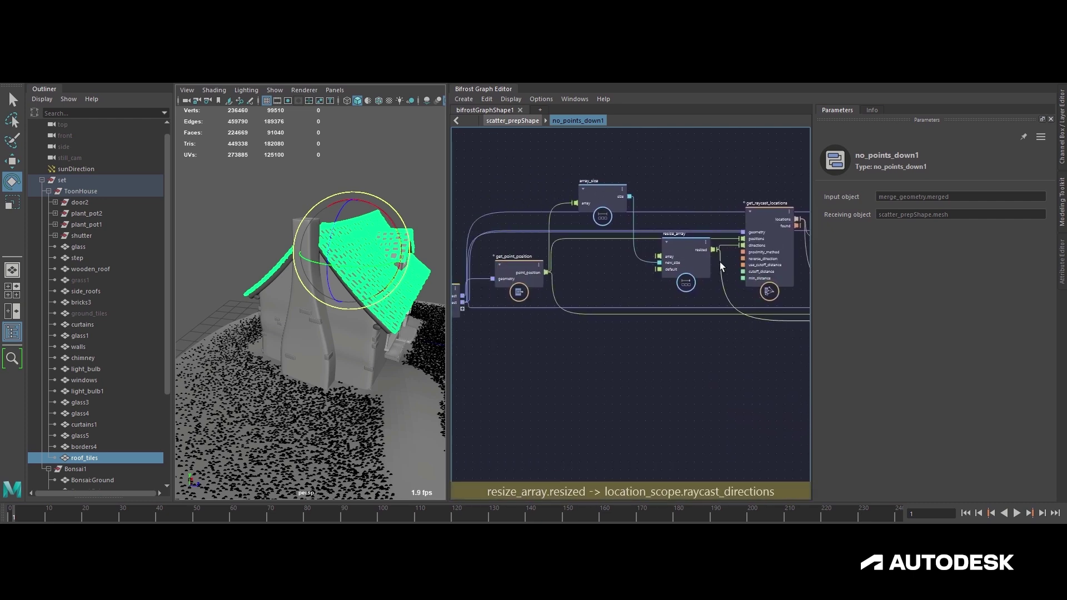
middle_click_drag(467, 313, 503, 313)
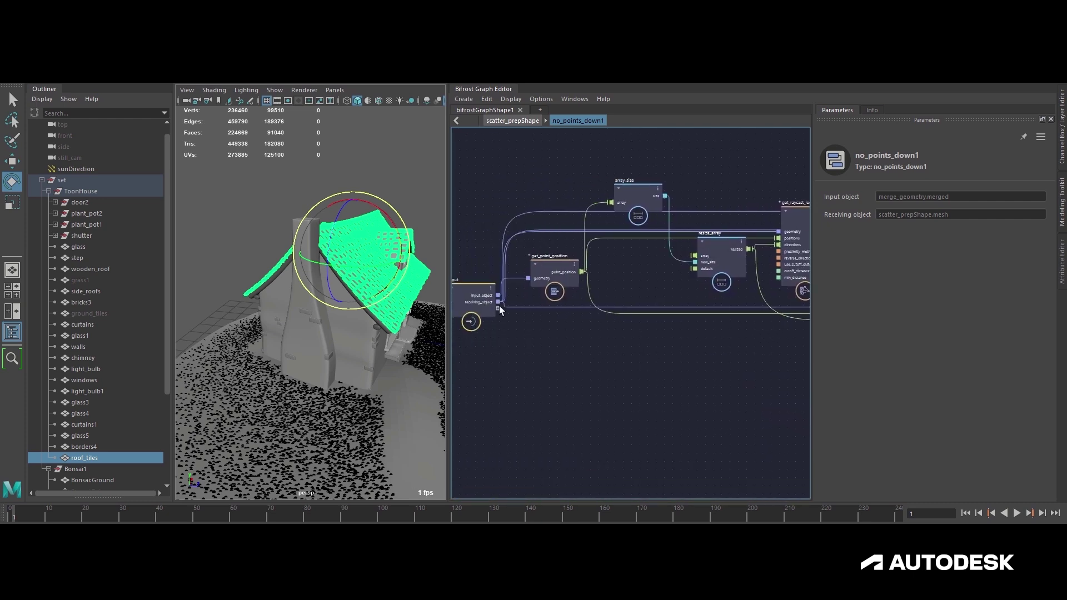
middle_click_drag(669, 345, 643, 344)
middle_click_drag(721, 319, 717, 332)
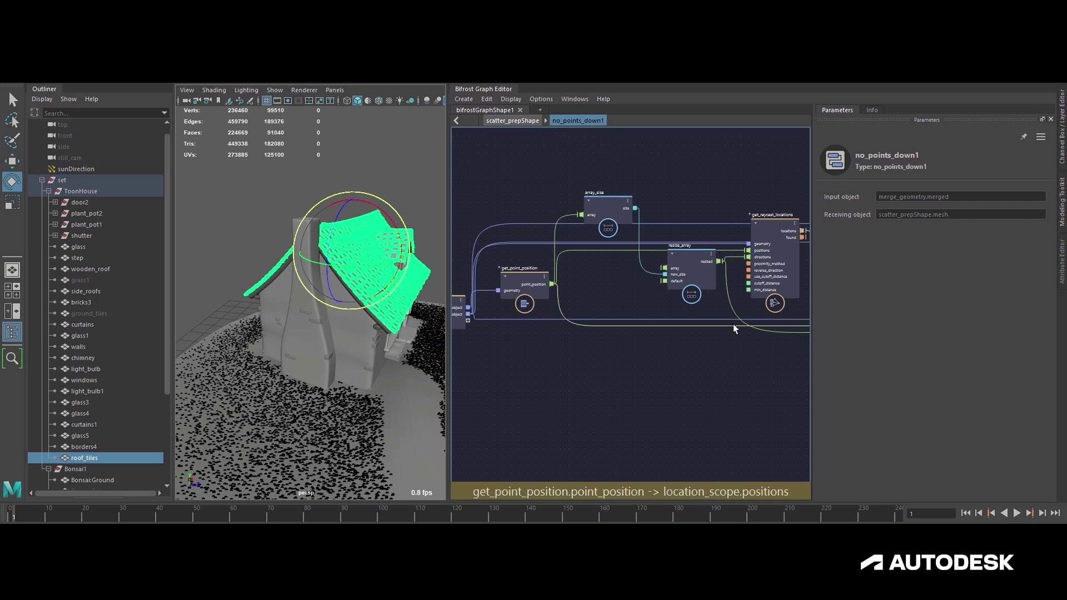
left_click(749, 284)
middle_click_drag(604, 367, 695, 363)
left_click(560, 319)
middle_click_drag(615, 342, 522, 356)
- Set no_points_down1's cutoff distance to 4.081, and expose its radius as an input port set to 0.1347
left_click(773, 245)
left_click(887, 250)
left_click(728, 222)
double_click(911, 231)
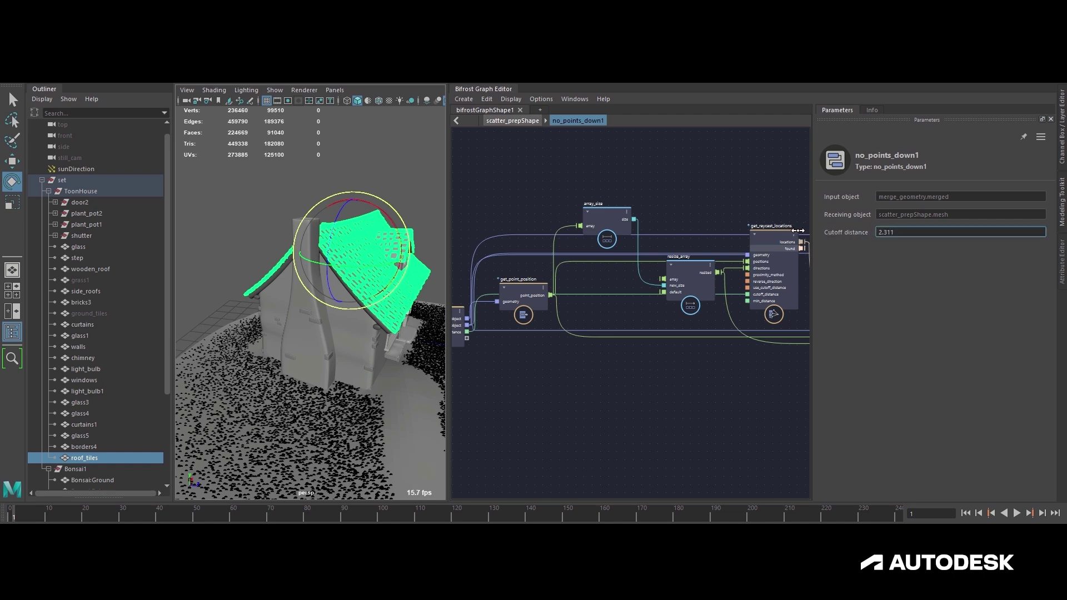
left_click_drag(328, 355, 325, 225, "alt")
left_click_drag(887, 230, 956, 231, "ctrl")
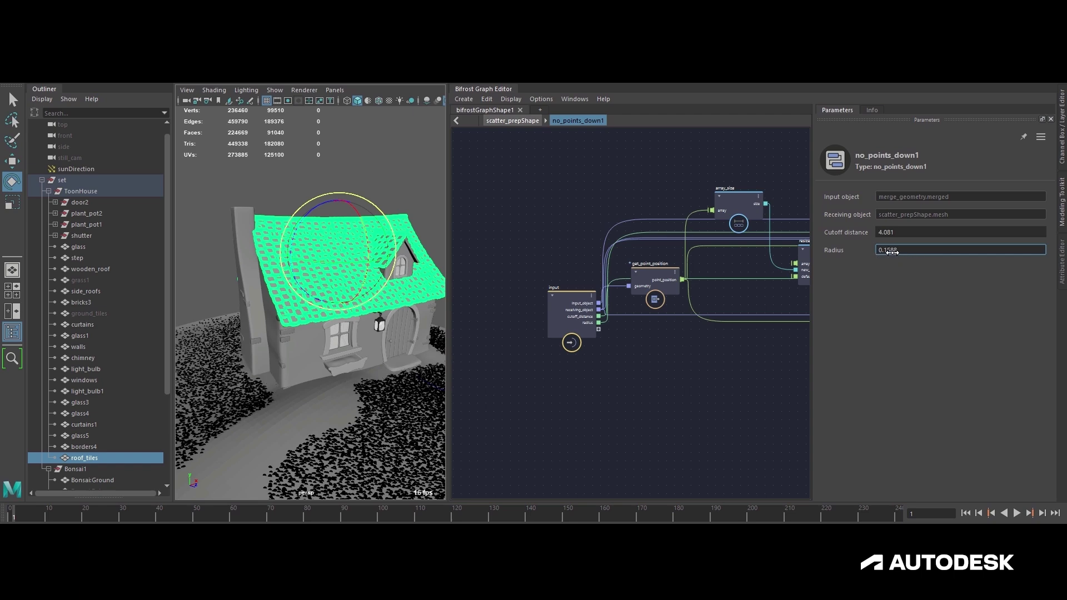
left_click_drag(298, 357, 315, 246, "alt")
left_click_drag(409, 258, 337, 341, "alt")
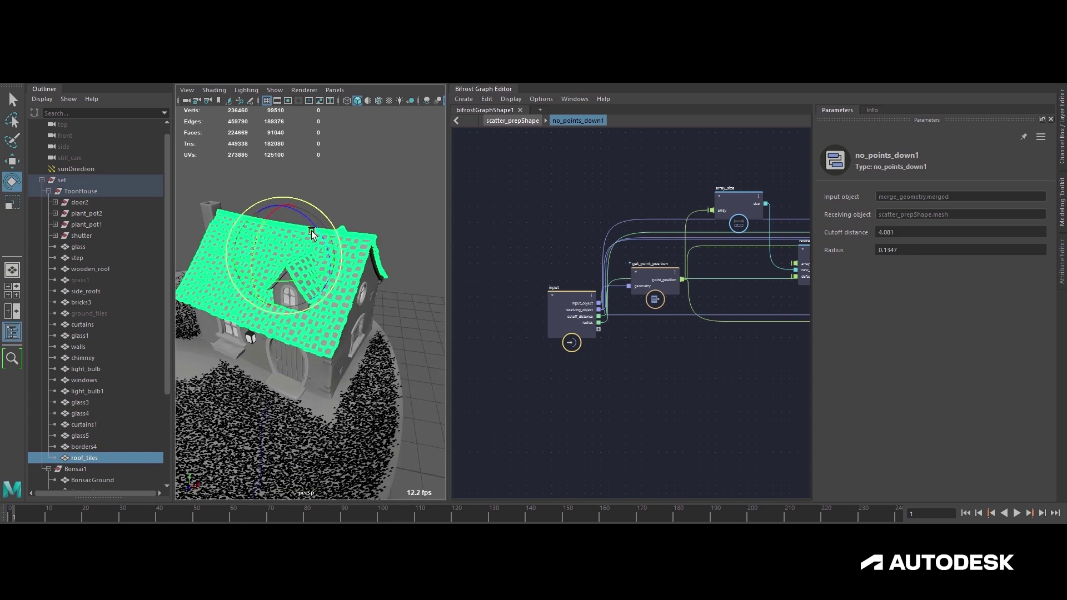
- Return to the main graph, move roof_tilesShape clear of merge_geometry, and feed its mesh into a new get_point_position node
double_click(573, 362)
right_click_drag(605, 372, 629, 396, "alt")
middle_click_drag(630, 396, 678, 393, "alt")
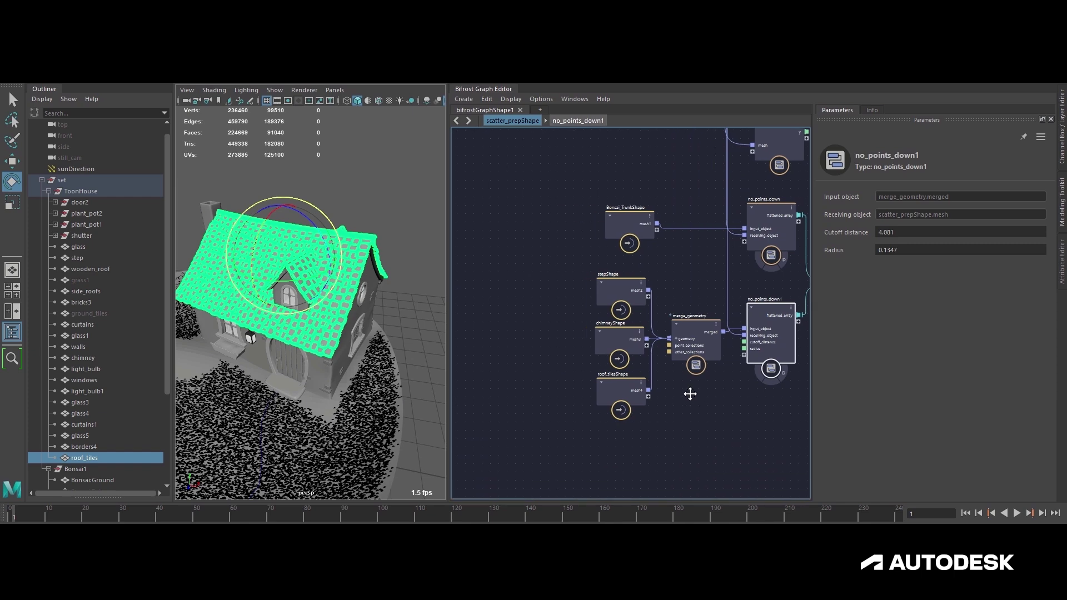
left_click_drag(605, 393, 411, 392)
middle_click_drag(460, 392, 591, 374, "alt")
left_click_drag(590, 369, 704, 410)
key("Tab")
type("getpointpos")
key("Return")
- Add a multiply node that multiplies the roof's point_position by a new float value node set to 1
key("Tab")
type("multip")
key("Return")
left_click_drag(603, 385, 627, 388)
left_click_drag(709, 428, 709, 419)
middle_click_drag(709, 419, 679, 418, "alt")
left_click_drag(634, 394, 646, 426)
key("Tab")
type("value")
key("Return")
left_click_drag(882, 227, 836, 319)
type("1")
left_click_drag(492, 336, 568, 418)
- Add a set_point_position node with roof_tilesShape's mesh as geometry and the multiply1 output as positions
left_click_drag(591, 402, 628, 374)
type("set_point")
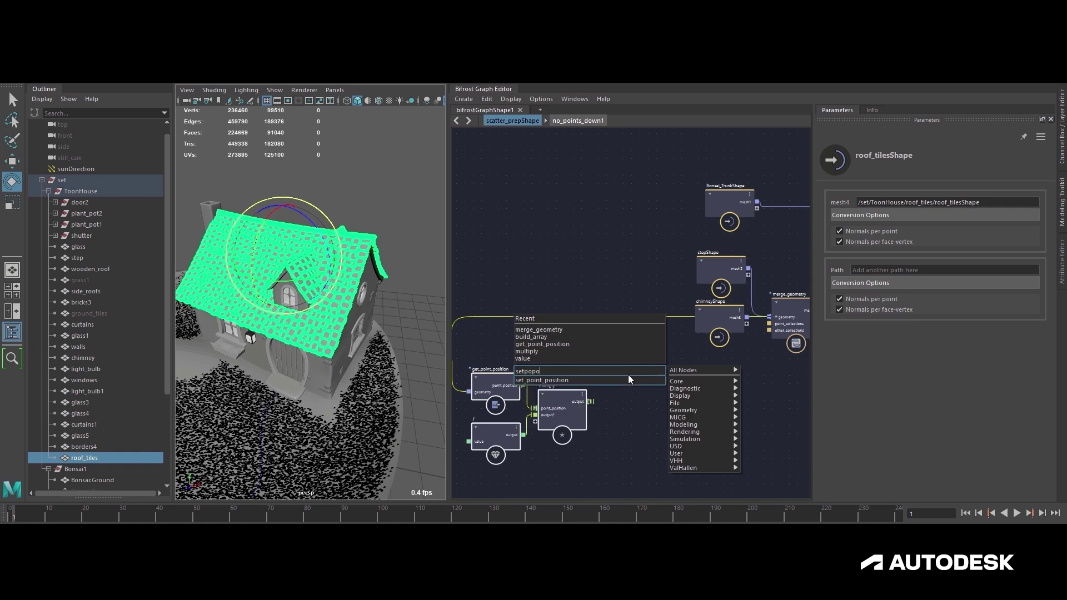
key("Return")
left_click_drag(544, 376, 552, 389)
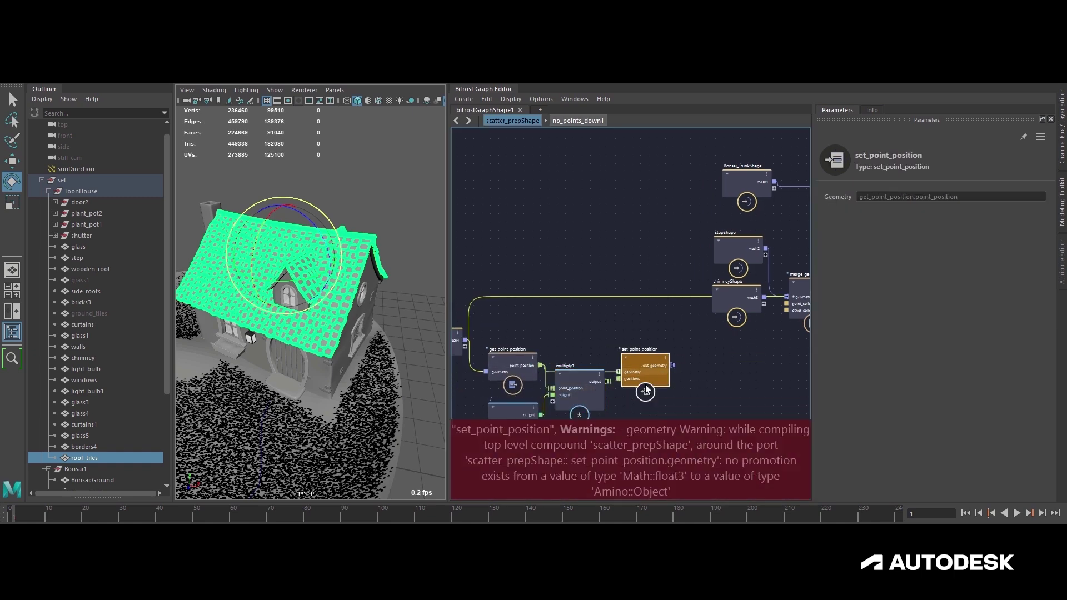
left_click_drag(643, 388, 644, 364)
left_click_drag(573, 343, 550, 337)
left_click_drag(465, 340, 618, 347)
left_click_drag(607, 382, 624, 352)
- Connect set_point_position's out_geometry to merge_geometry in place of the direct roof mesh and tidy the roof_tilesShape node
middle_click_drag(775, 303, 740, 307, "alt")
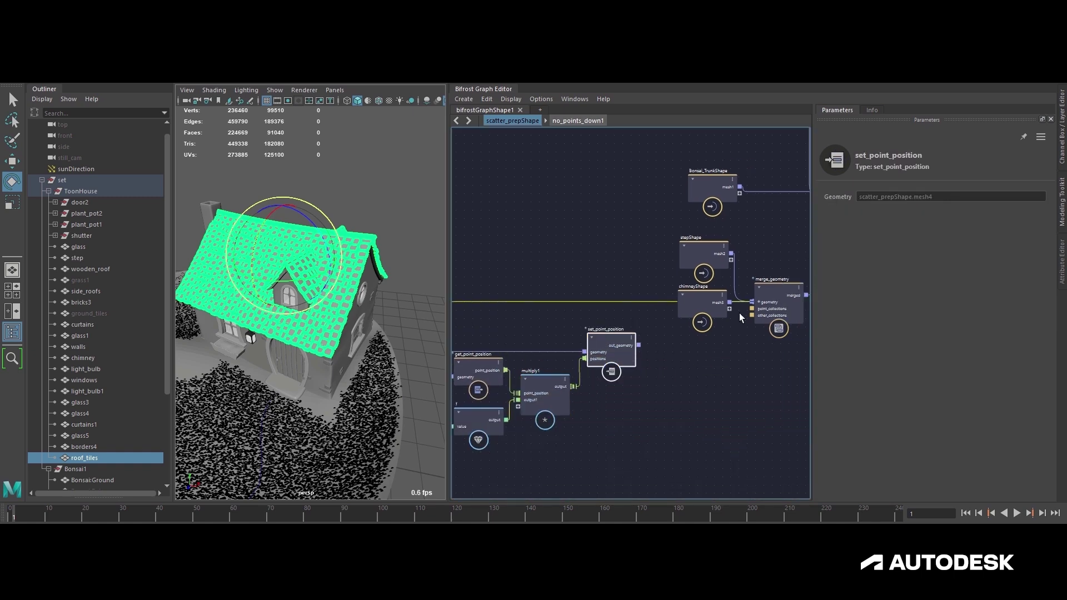
left_click(759, 303)
left_click_drag(745, 334, 748, 329)
middle_click_drag(613, 372, 727, 340, "alt")
left_click_drag(526, 317, 526, 308)
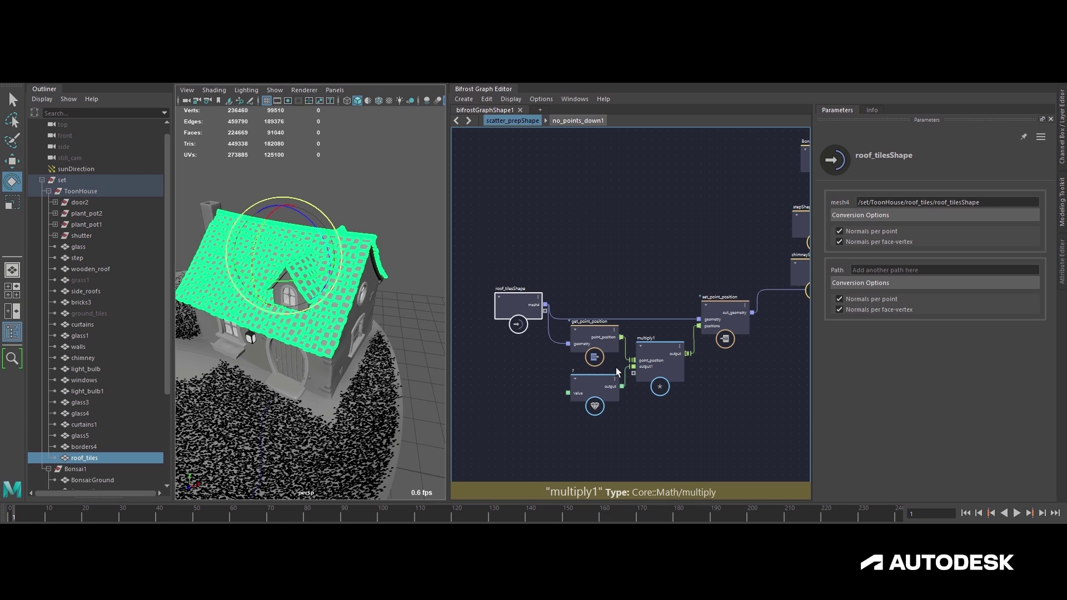
- Set the float value feeding multiply1 to 0.9466 and inspect the point clearing around the house
left_click(593, 386)
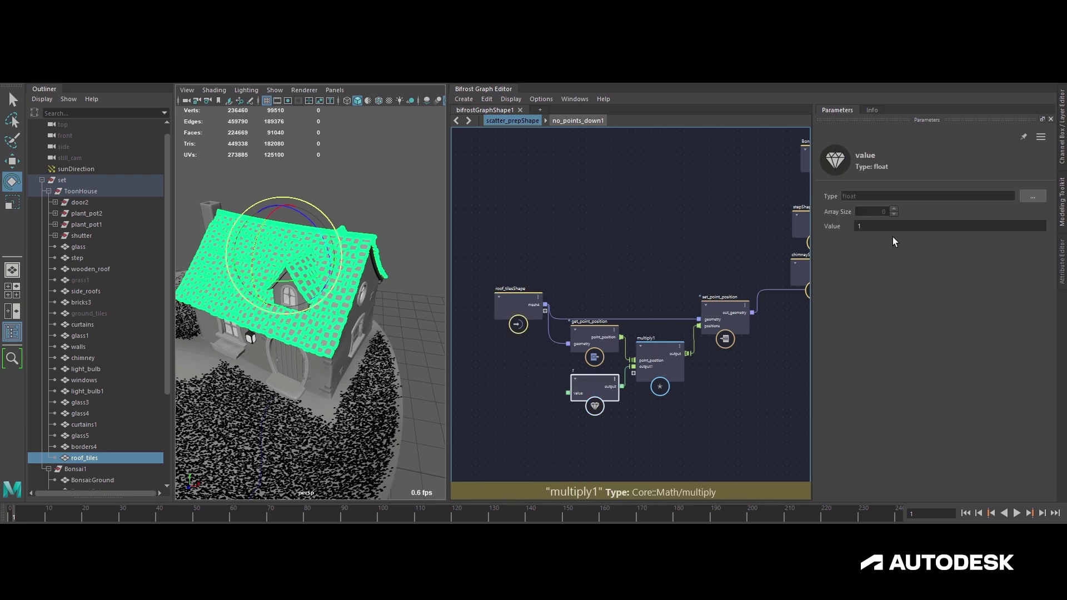
mouse_move(879, 228)
left_mouse_down("ctrl")
mouse_move(908, 229)
mouse_move(867, 228)
left_mouse_up("ctrl")
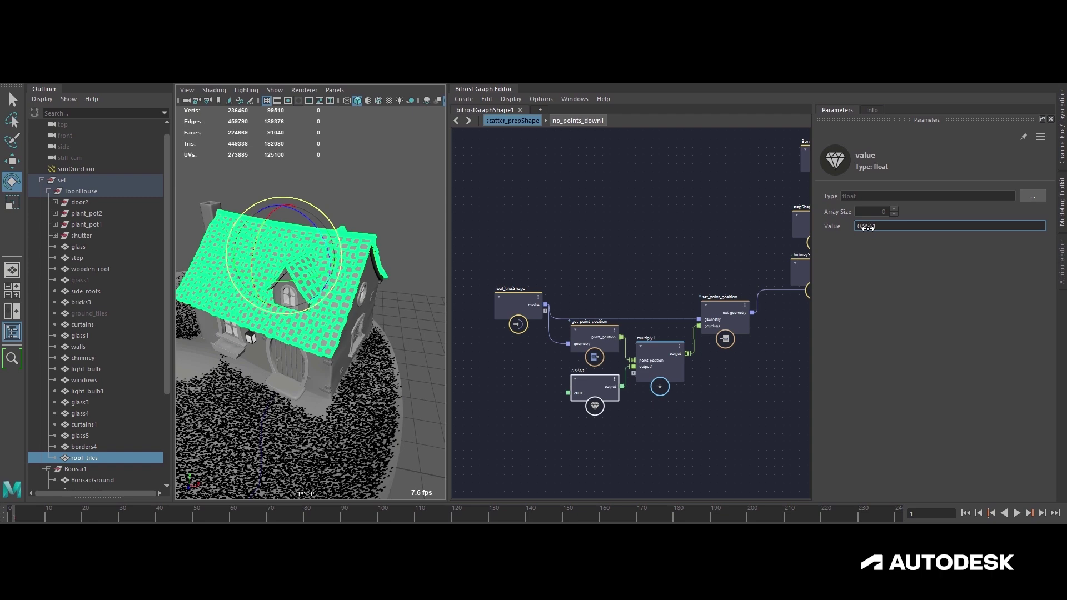
left_click_drag(255, 272, 371, 255, "alt")
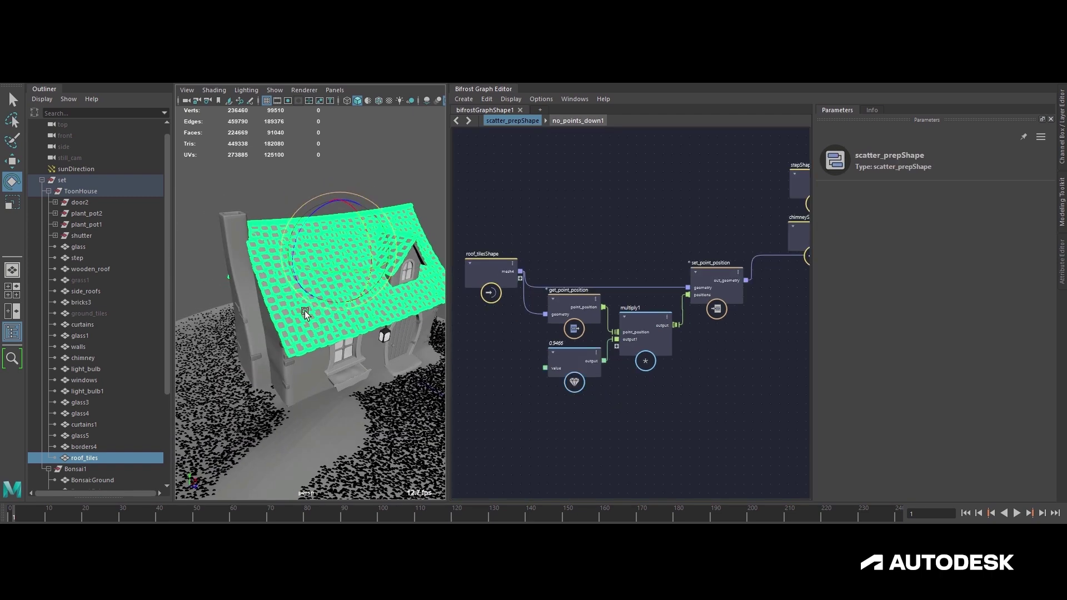
left_click_drag(352, 240, 316, 319, "alt")
- Show no_points_down1's ray diagnostics, try another roof scale value, and undo that change
middle_click_drag(771, 361, 480, 395, "alt")
middle_click_drag(735, 364, 766, 361)
left_click(548, 380)
mouse_move(873, 225)
left_mouse_down("ctrl")
mouse_move(891, 225)
mouse_move(848, 225)
mouse_move(883, 227)
left_mouse_up("ctrl")
key("ctrl+z")
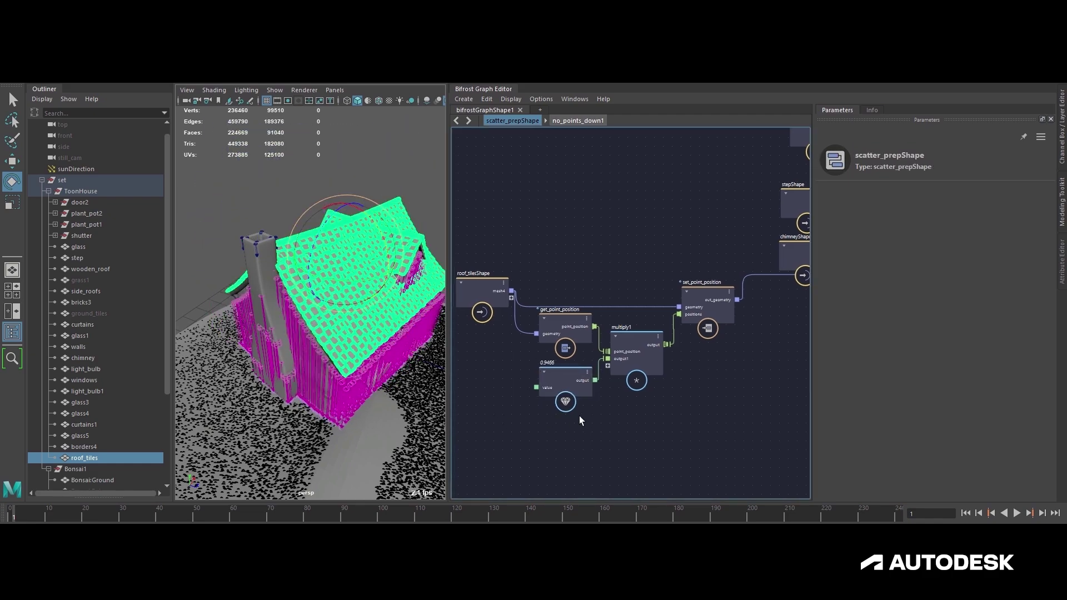
middle_click_drag(555, 420, 578, 403)
key("Tab")
key("Escape")
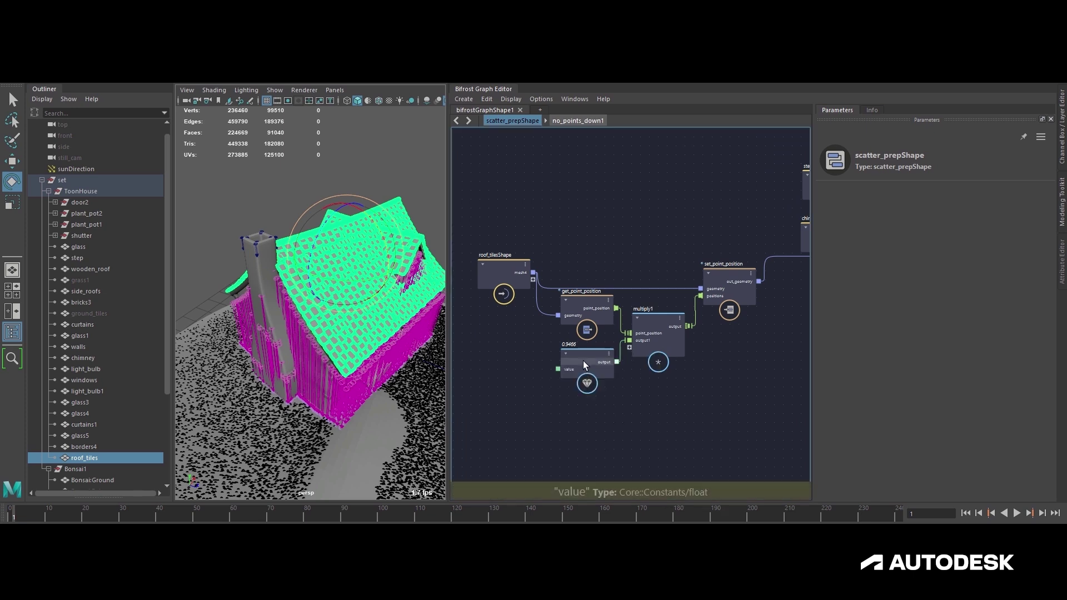
- Change the value node's type to a three-component 32-bit floating point vector
left_click_drag(583, 361, 568, 359)
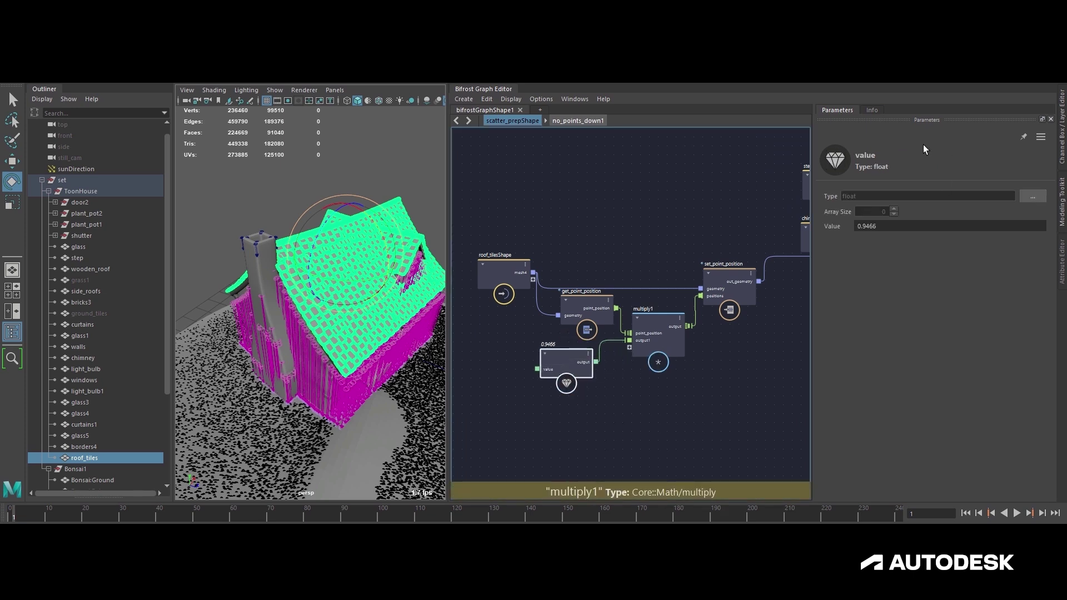
left_click(1043, 196)
left_click(487, 205)
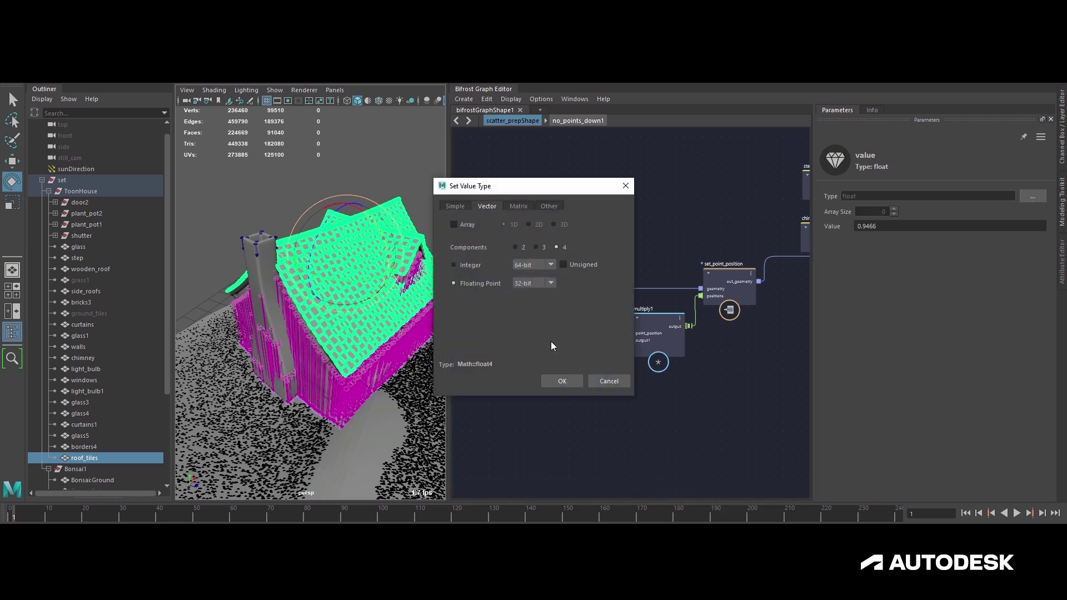
left_click(562, 381)
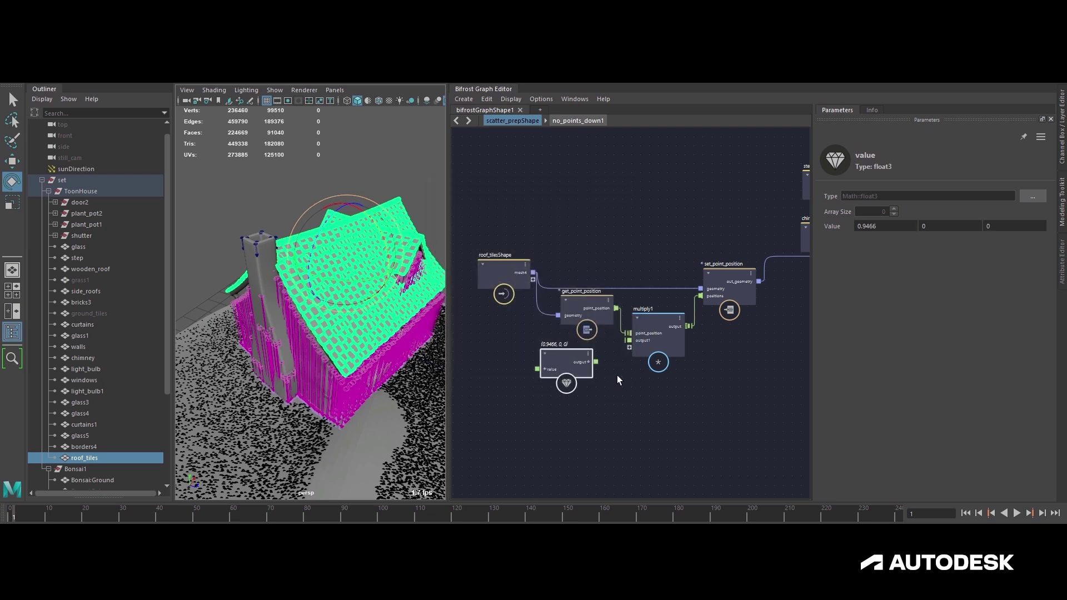
- Reconnect the vector value to multiply1 and set its components to 1, 1, 1
left_click(886, 228)
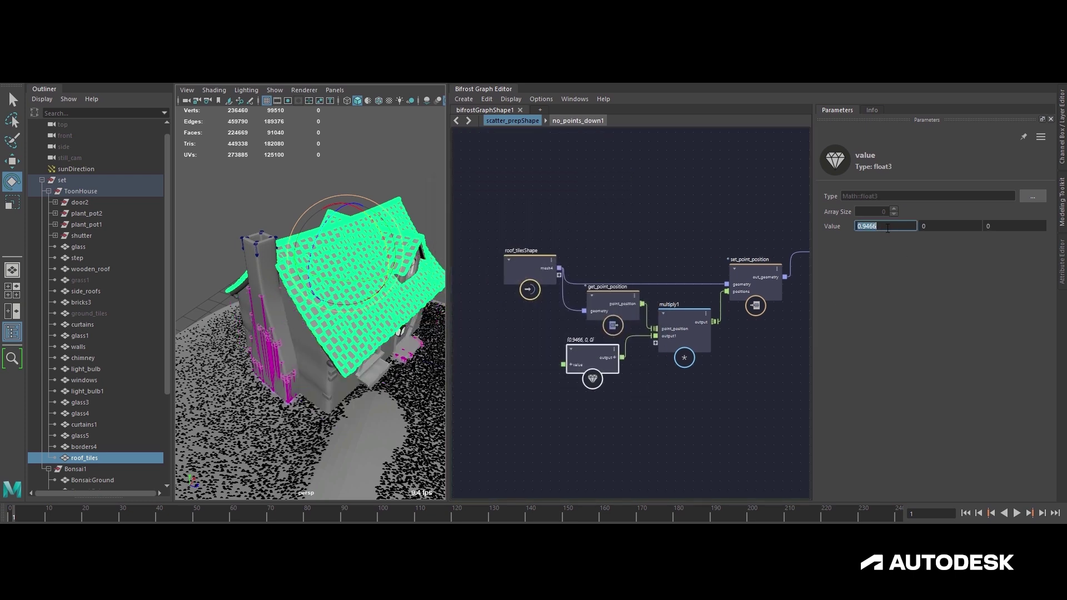
type("1")
key("Tab")
type("1")
key("Tab")
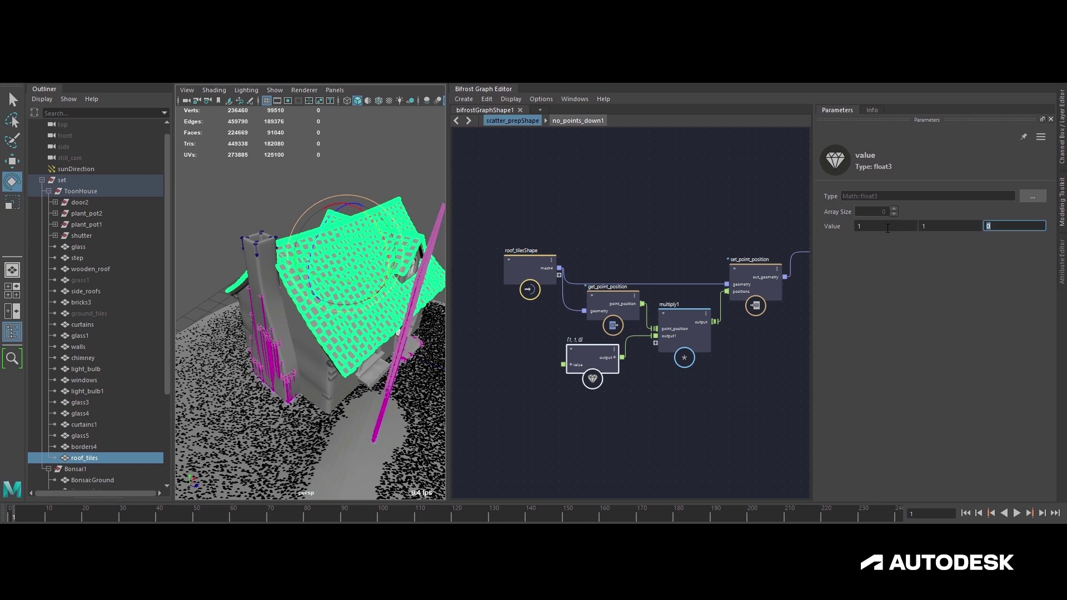
type("1")
- Add a second float value node and connect its output to the vector value's x and z components
middle_click_drag(572, 365, 641, 345, "alt")
left_click(641, 345)
key("Tab")
type("value")
key("Return")
left_click_drag(573, 348, 632, 366)
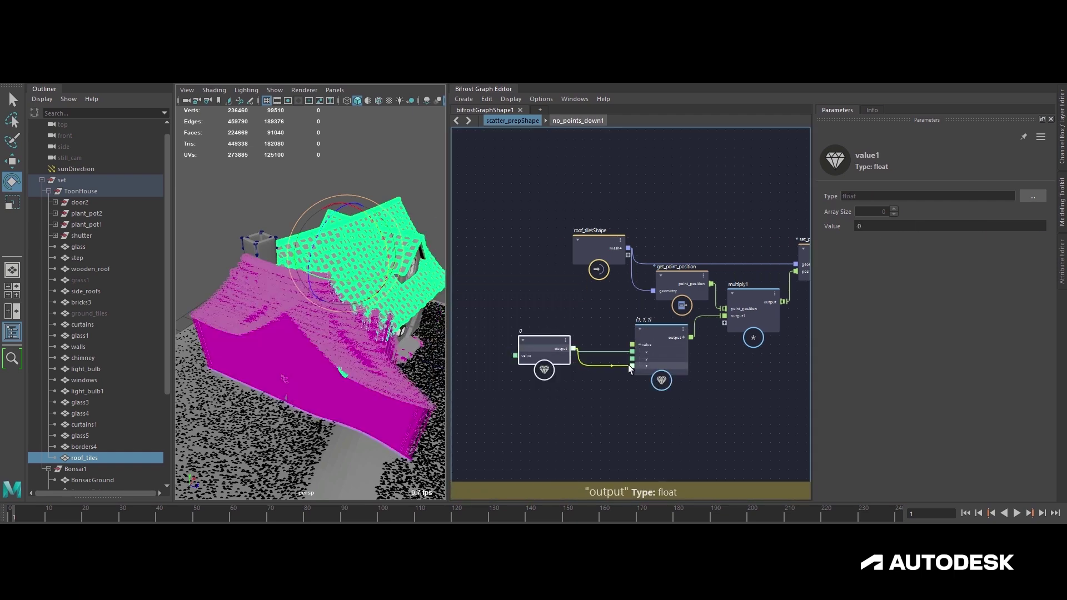
- Set the float value driving the vector's x and z to 1.456 and inspect the cast rays
left_click_drag(400, 411, 413, 341, "alt")
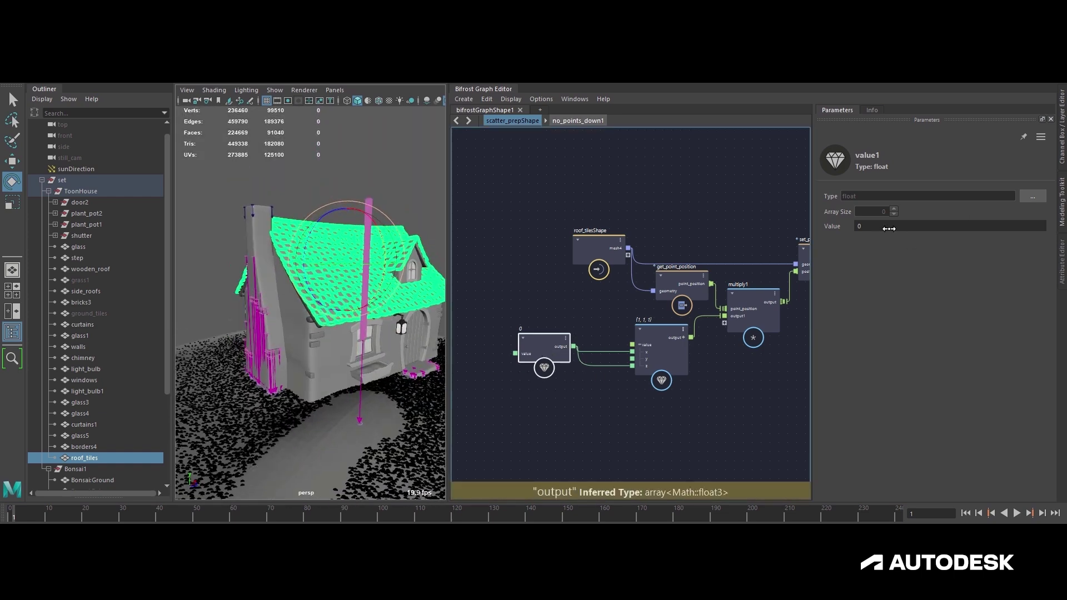
left_click_drag(945, 227, 1062, 232)
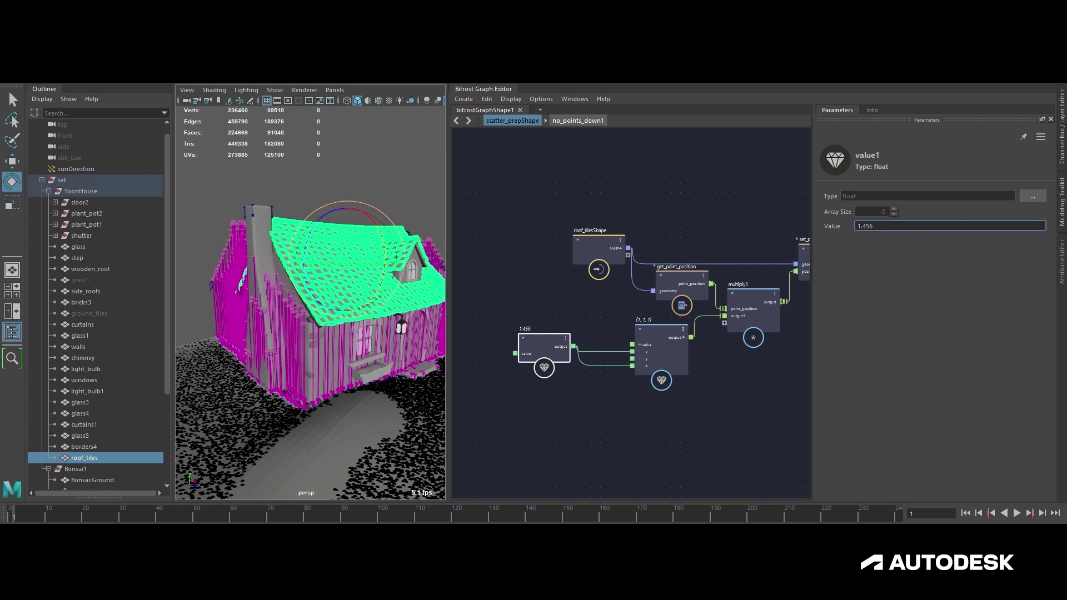
left_click_drag(370, 325, 342, 334, "alt")
- Disconnect the vector value, wire the float value directly into multiply1, and set it to 0.5
middle_click_drag(639, 374, 619, 382, "alt")
left_click_drag(643, 335, 656, 359)
left_click_drag(581, 381, 556, 409, "ctrl+alt+shift")
left_click_drag(553, 354, 704, 323)
middle_click_drag(527, 323, 558, 333, "alt")
left_click_drag(544, 356, 577, 356)
scroll(328, 311, "down", 5)
left_click_drag(317, 317, 385, 343, "alt")
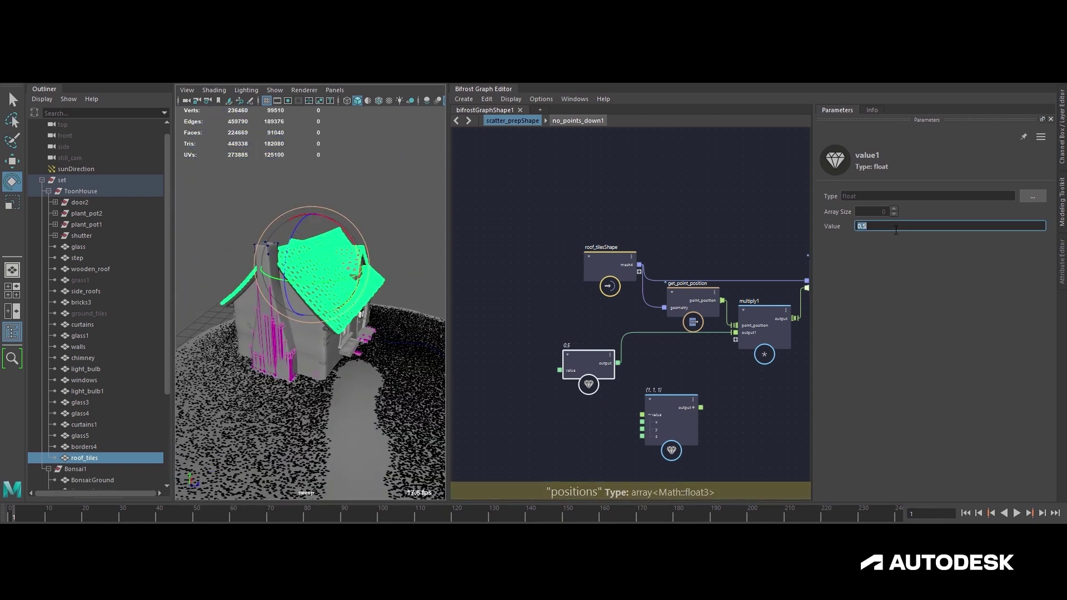
- Spread out the get_point_position, multiply1 and set_point_position nodes to make room between them
scroll(648, 304, "down", 3)
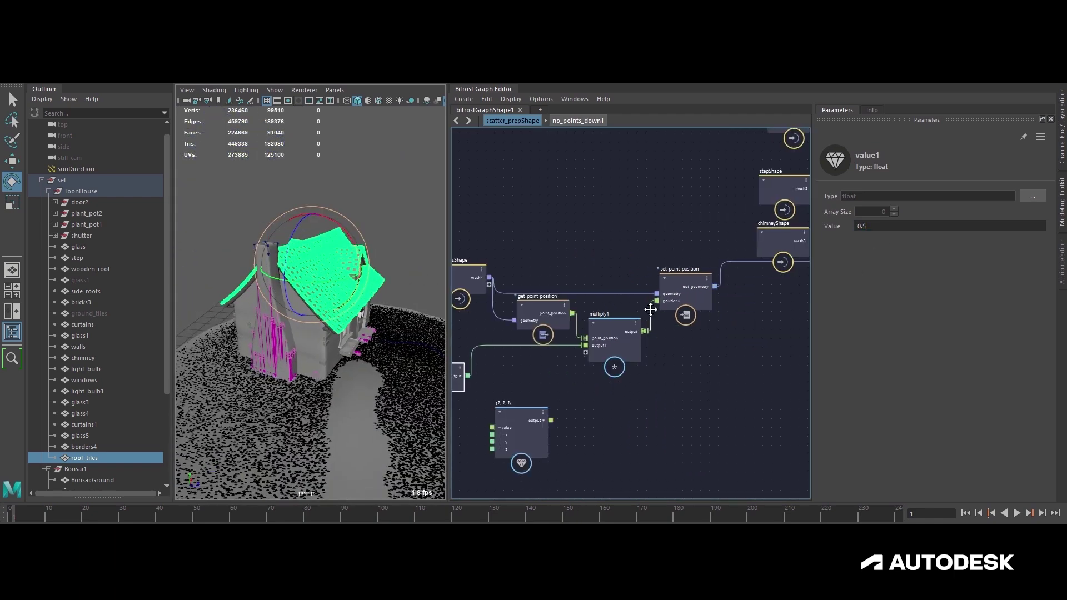
scroll(533, 257, "up", 3)
left_click_drag(533, 257, 469, 257)
left_click_drag(759, 274, 765, 230)
middle_click_drag(683, 289, 649, 289, "alt")
left_click_drag(578, 315, 511, 306)
left_click_drag(654, 328, 586, 328)
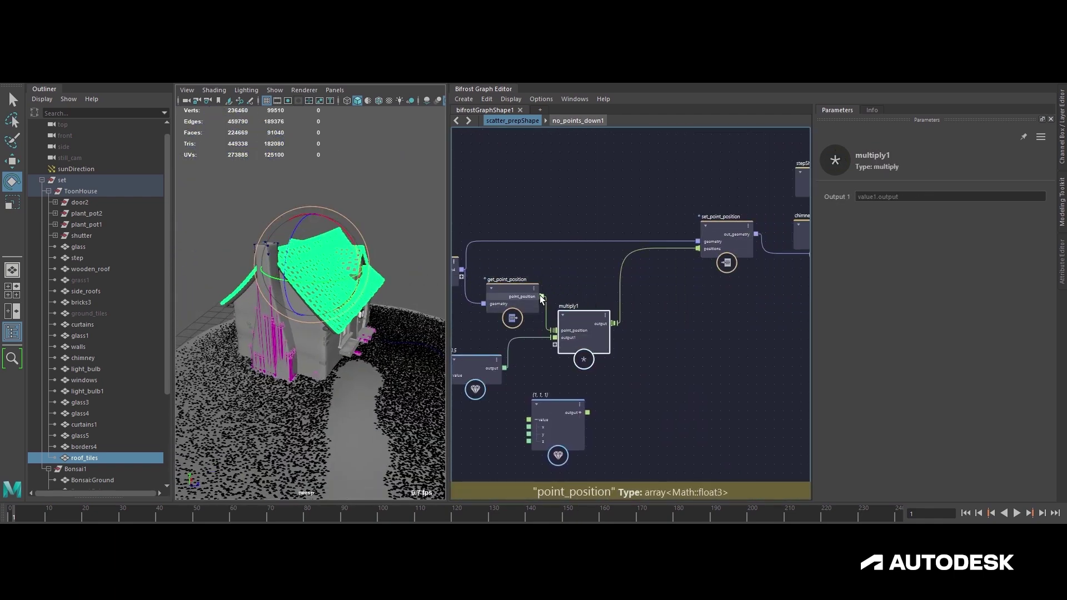
- Add an add node summing point_position and the multiply1 output, and connect its result to set_point_position's positions
left_click_drag(542, 296, 608, 301)
key("Tab")
type("add")
left_click(608, 304)
left_click_drag(692, 311, 698, 248)
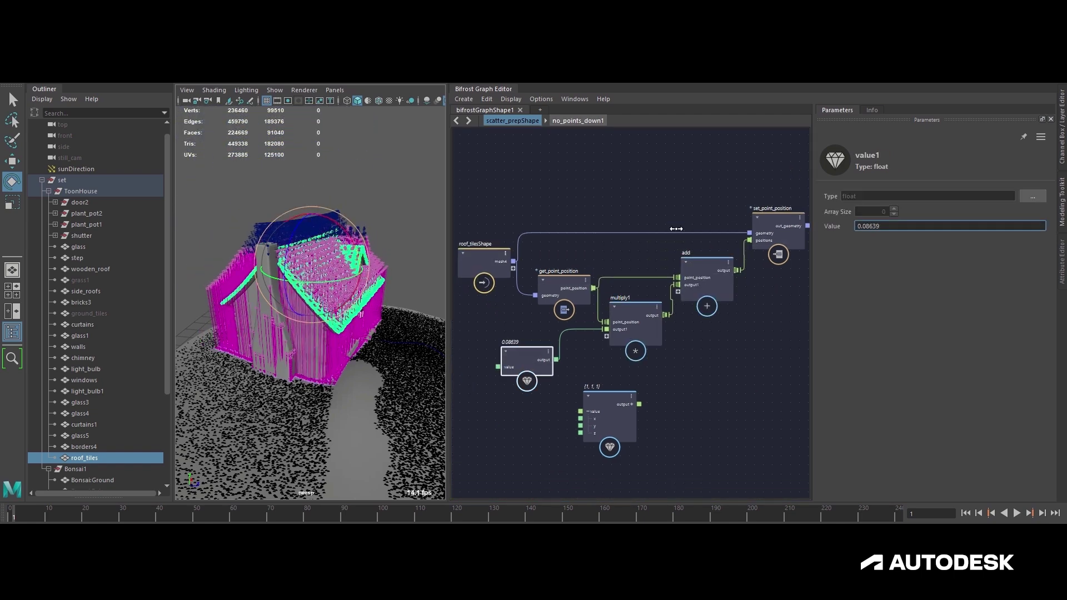
- Lower the float value feeding multiply1 to a small negative number and hide no_points_down1's ray diagnostics
left_click_drag(527, 242, 509, 246, "ctrl")
middle_click_drag(623, 298, 321, 290, "alt")
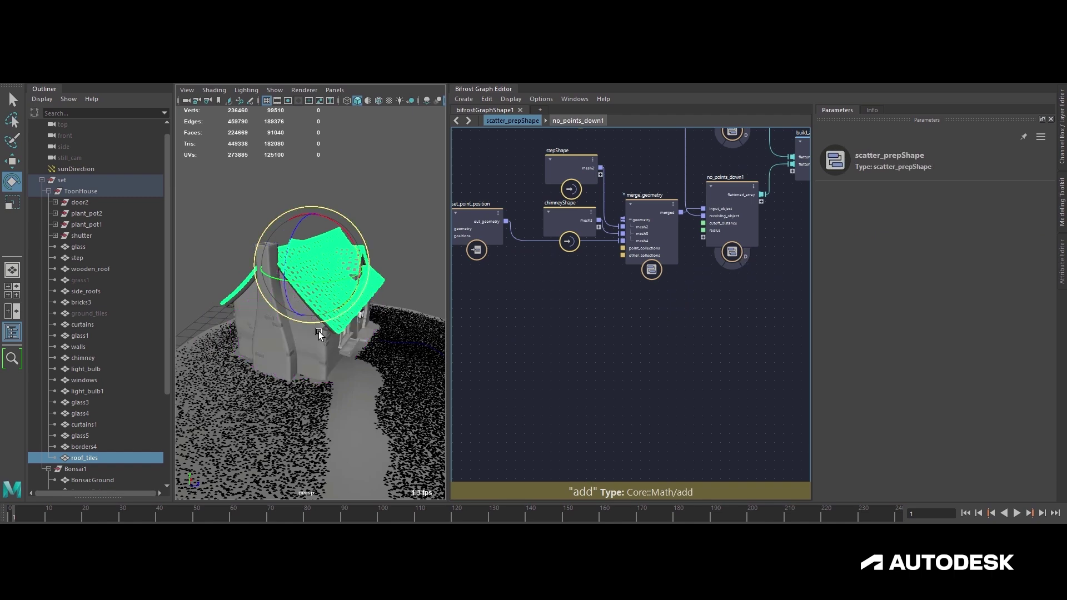
left_click_drag(329, 334, 312, 339, "alt")
middle_click_drag(556, 295, 733, 304, "alt")
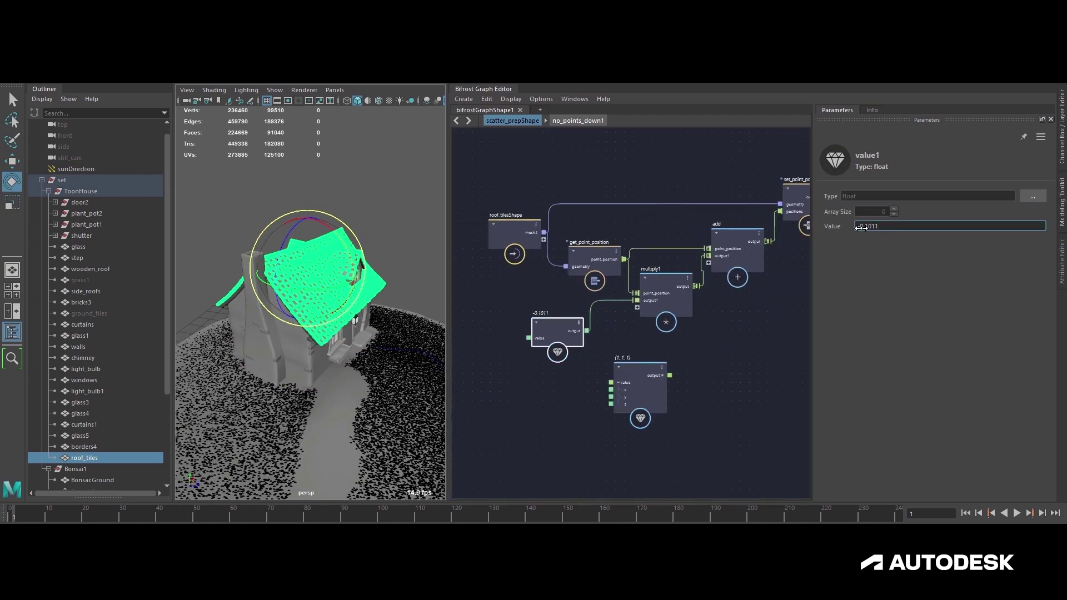
- Set the float value feeding multiply1 to -0.06766 and inspect the clearing around the house from several angles
left_click_drag(861, 227, 936, 229)
left_click_drag(367, 318, 306, 317, "alt")
right_click_drag(306, 318, 385, 333, "alt")
left_click_drag(385, 333, 333, 278, "alt")
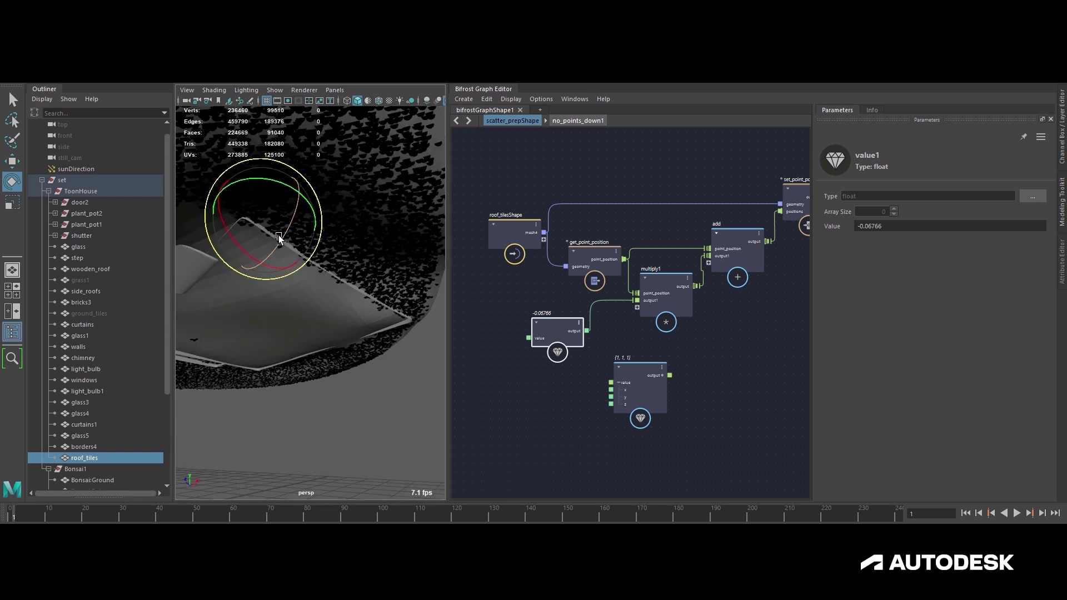
left_click_drag(280, 334, 355, 369, "alt")
- Rearrange the roof position nodes and connect the vector value's output as a third input of the add node
middle_click_drag(602, 298, 597, 336)
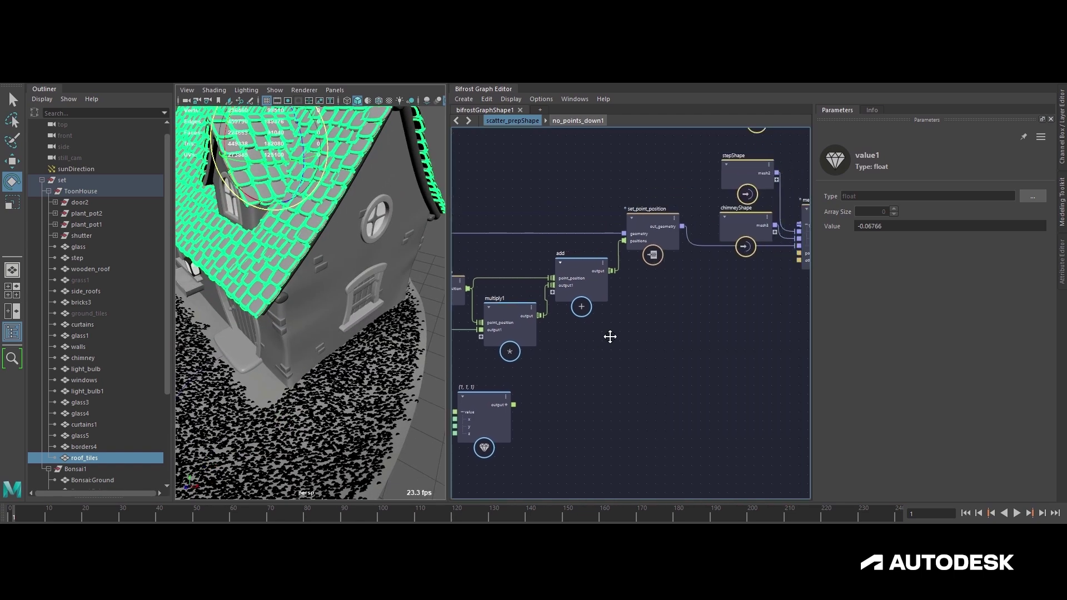
left_click_drag(521, 272, 462, 265)
middle_click_drag(736, 309, 638, 290)
middle_click_drag(597, 369, 600, 380)
middle_click_drag(477, 335, 565, 309)
left_click_drag(565, 308, 492, 326)
middle_click_drag(621, 393, 618, 399)
left_click_drag(618, 399, 698, 275)
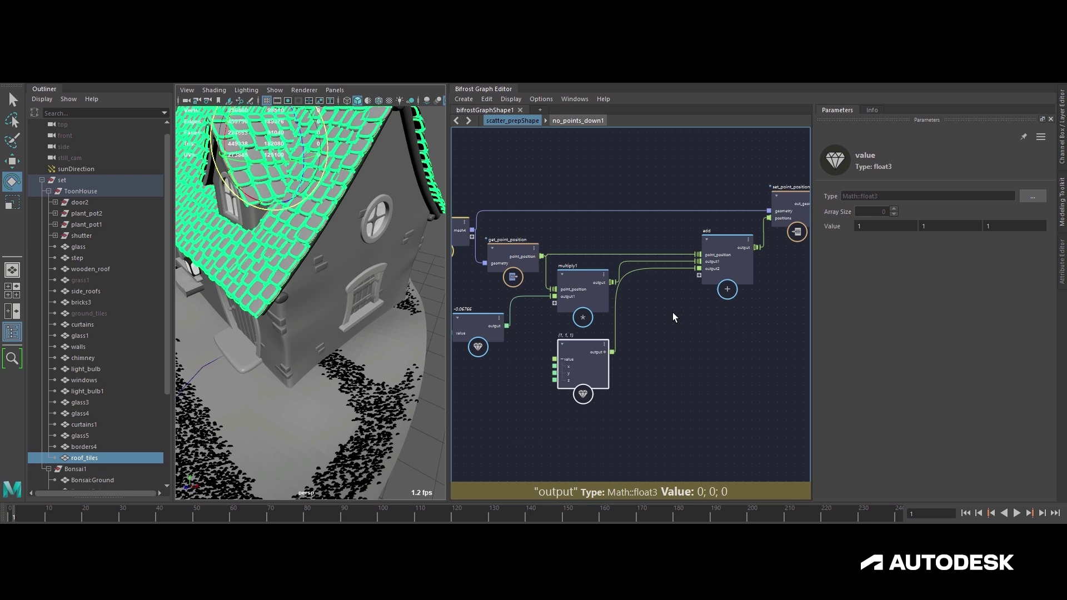
- Collapse the vector value node's component ports and set its components to 0, 0, 0
middle_click_drag(679, 338, 697, 337)
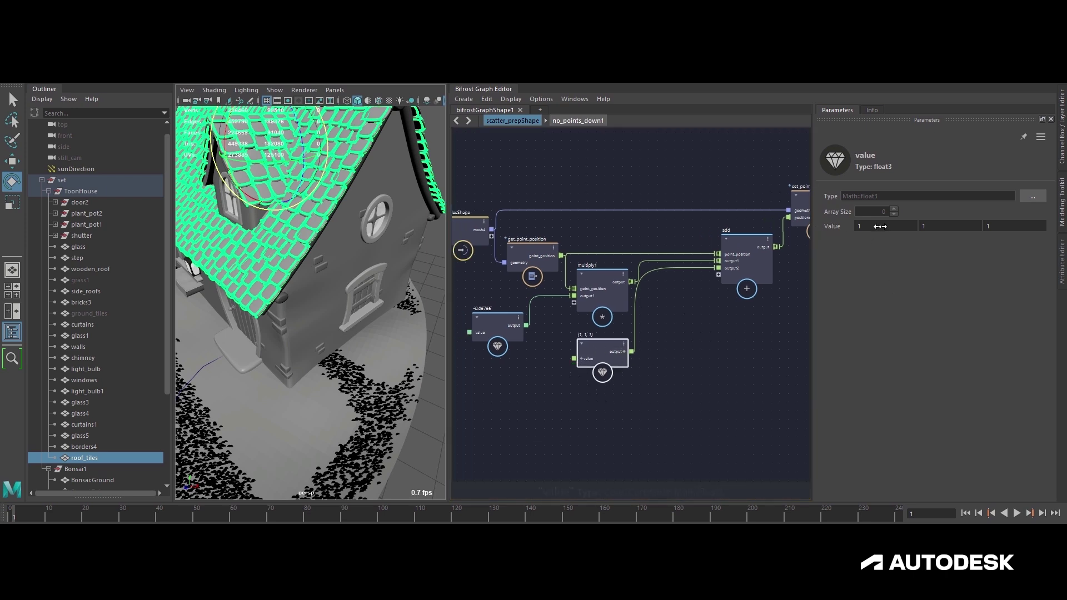
left_click_drag(879, 227, 847, 231)
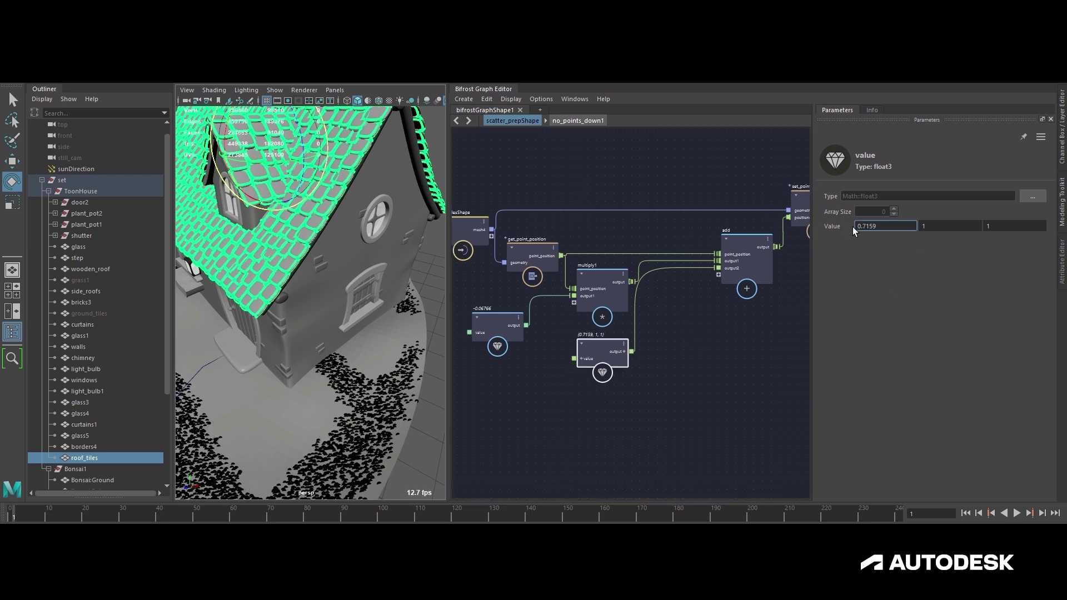
type("0")
key("Tab")
type("0")
key("Tab")
type("0")
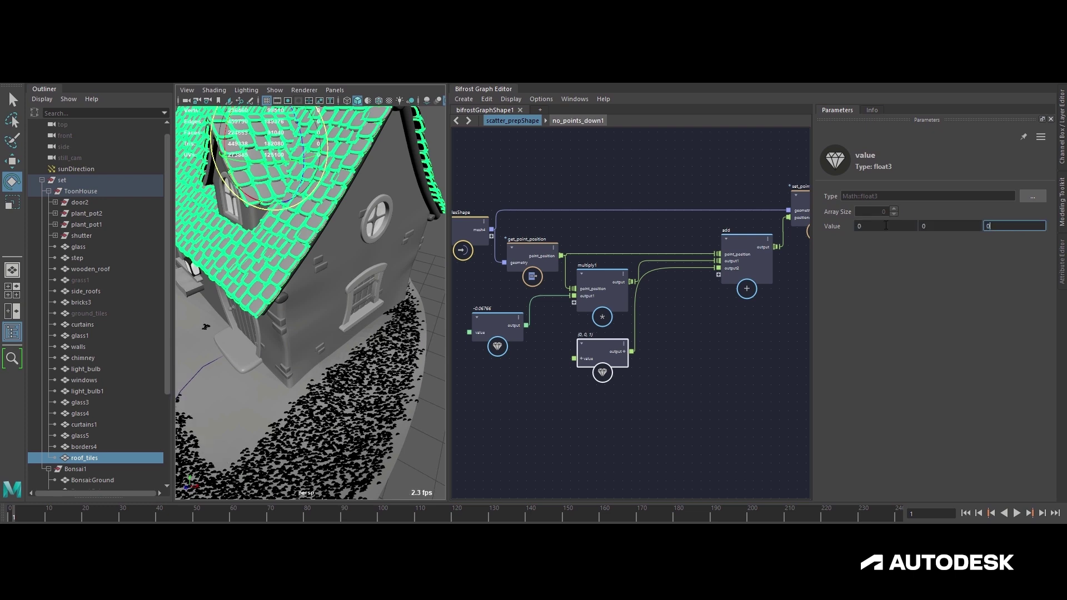
key("Return")
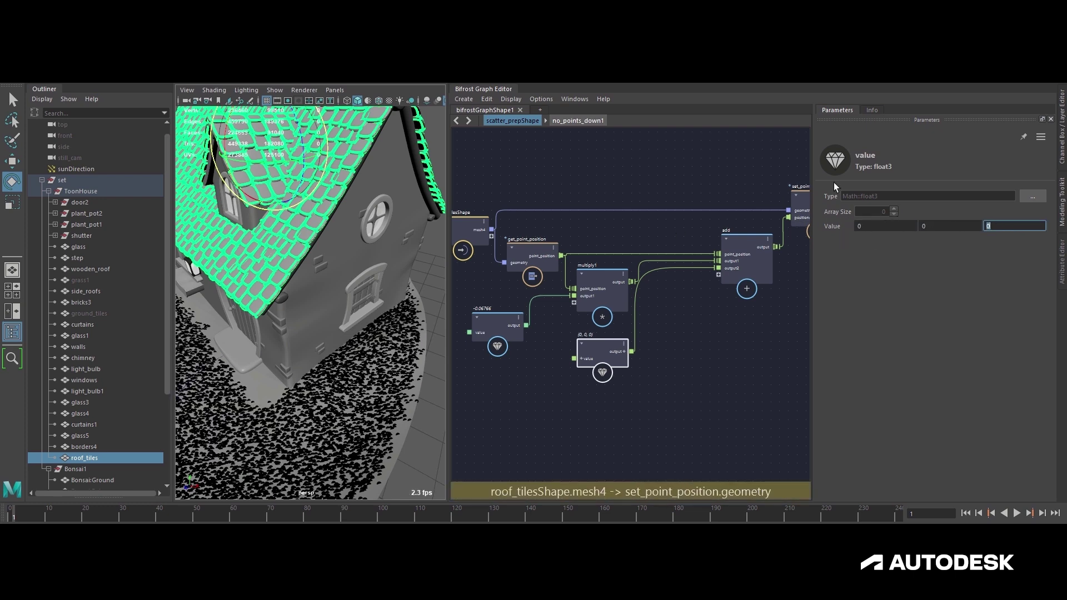
- Set the third component of the vector value feeding the add node to -0.2685
left_click(987, 241)
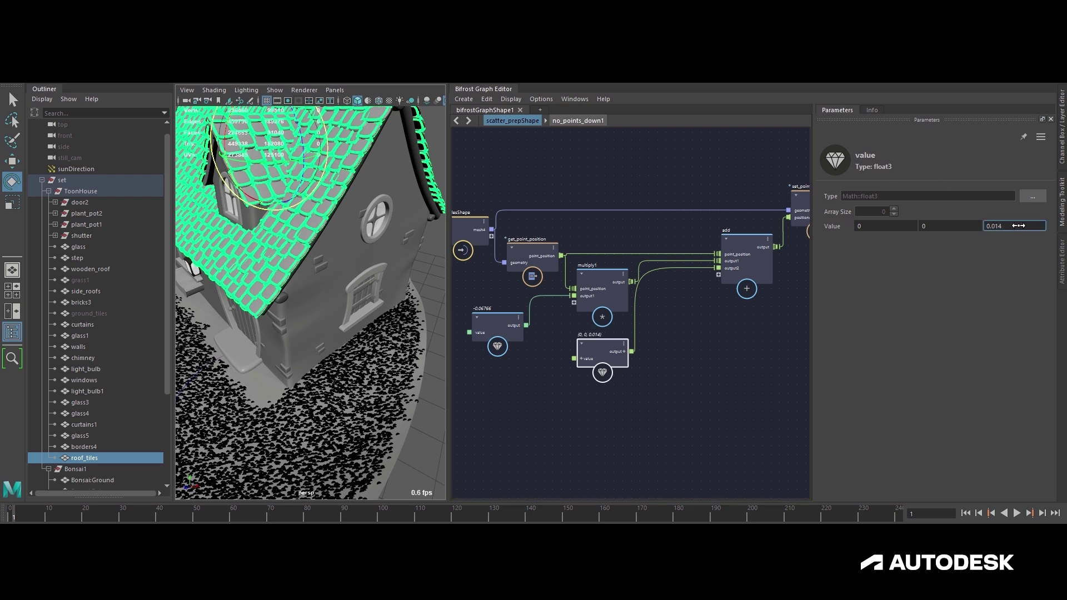
left_click_drag(949, 226, 903, 227)
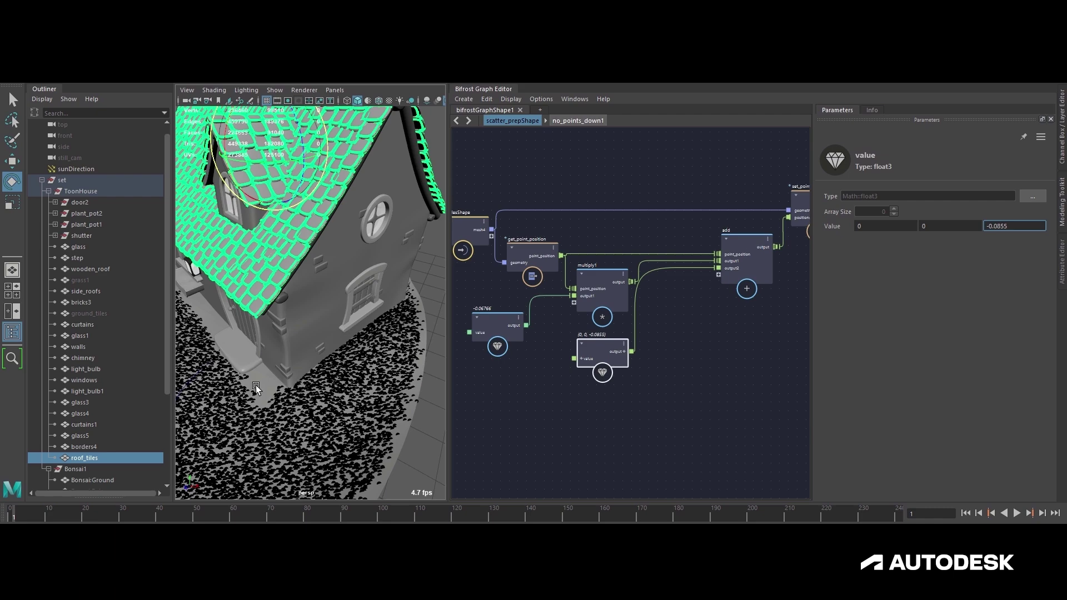
left_click_drag(269, 387, 311, 375, "alt")
middle_click_drag(311, 375, 422, 368, "alt")
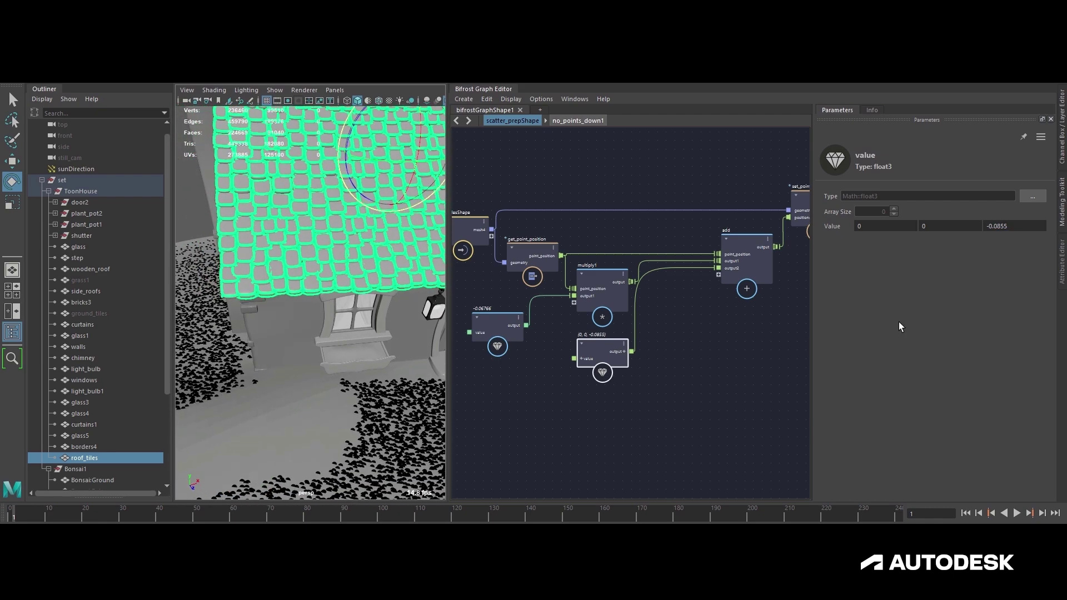
left_click_drag(968, 229, 886, 228)
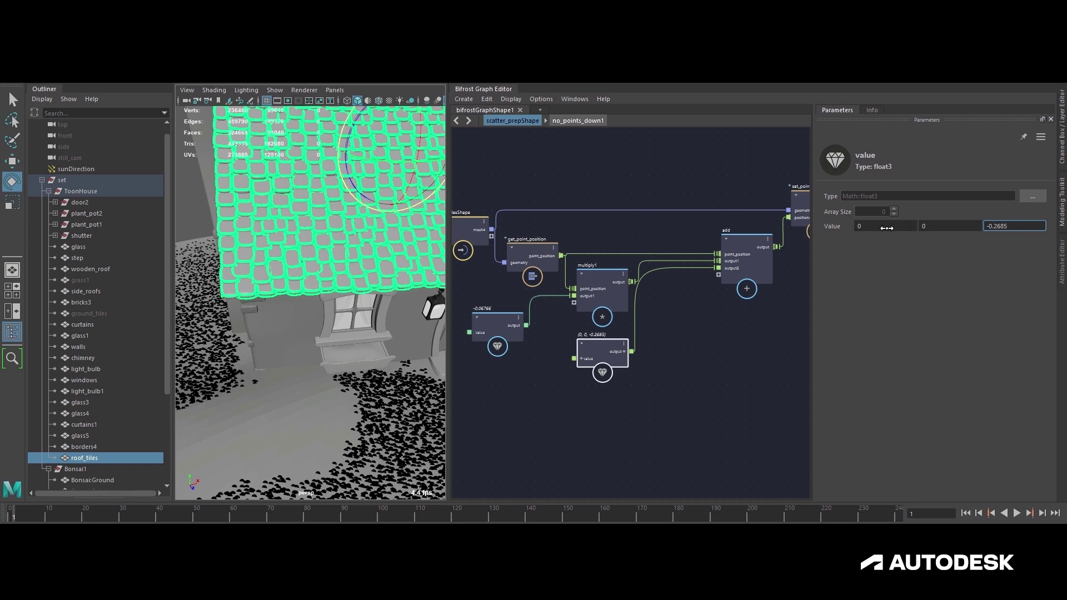
- Set the first component of the same vector value to 0.04102, checking the clearing in front of the house
left_click_drag(333, 311, 285, 366, "alt")
right_click_drag(286, 366, 314, 367, "alt")
left_click_drag(315, 367, 295, 364, "alt")
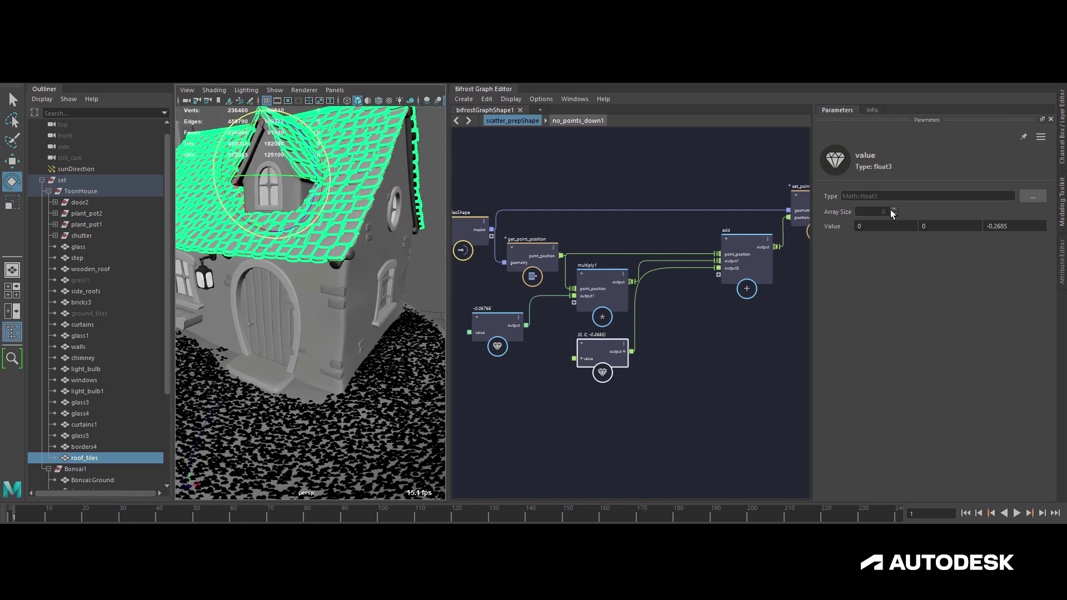
left_click_drag(888, 229, 838, 224)
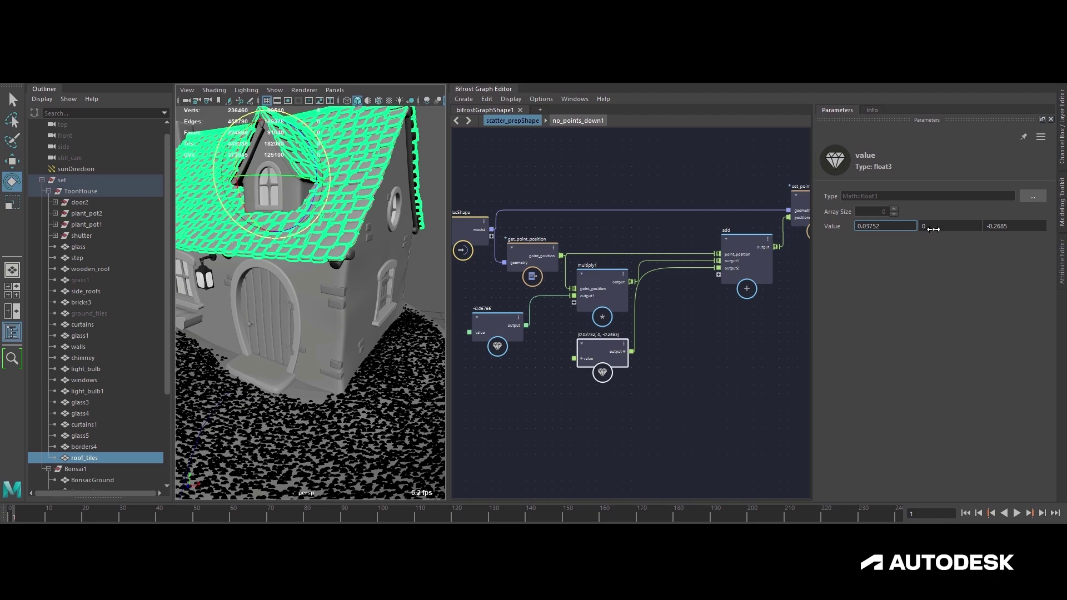
left_click_drag(389, 337, 423, 280, "alt")
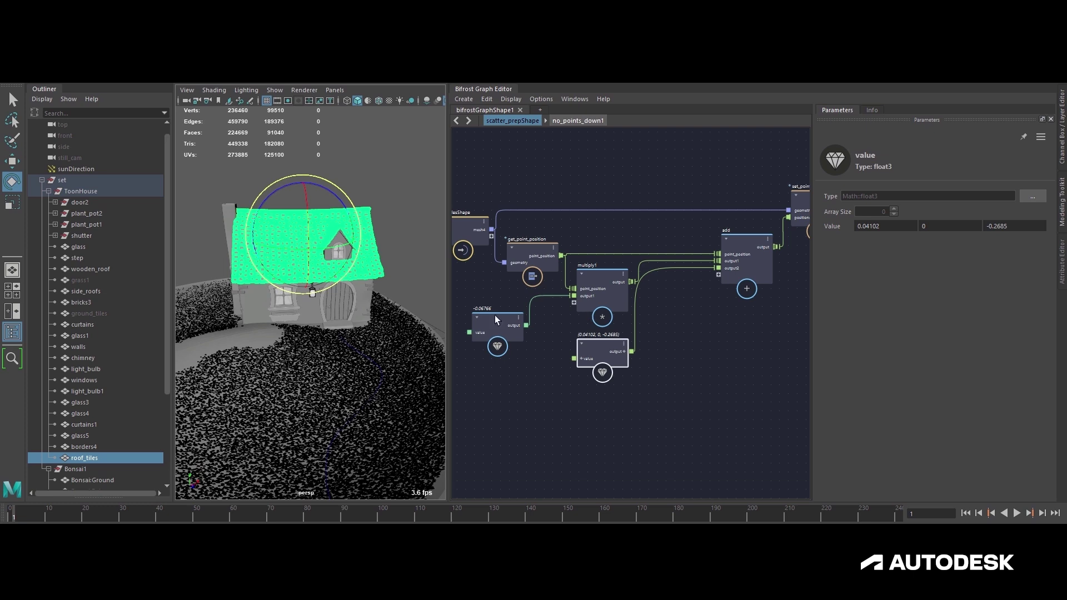
- Group the roof's position, multiply, value and add nodes into a compound named scale_in_place
left_click(494, 395)
left_click_drag(494, 409, 759, 276)
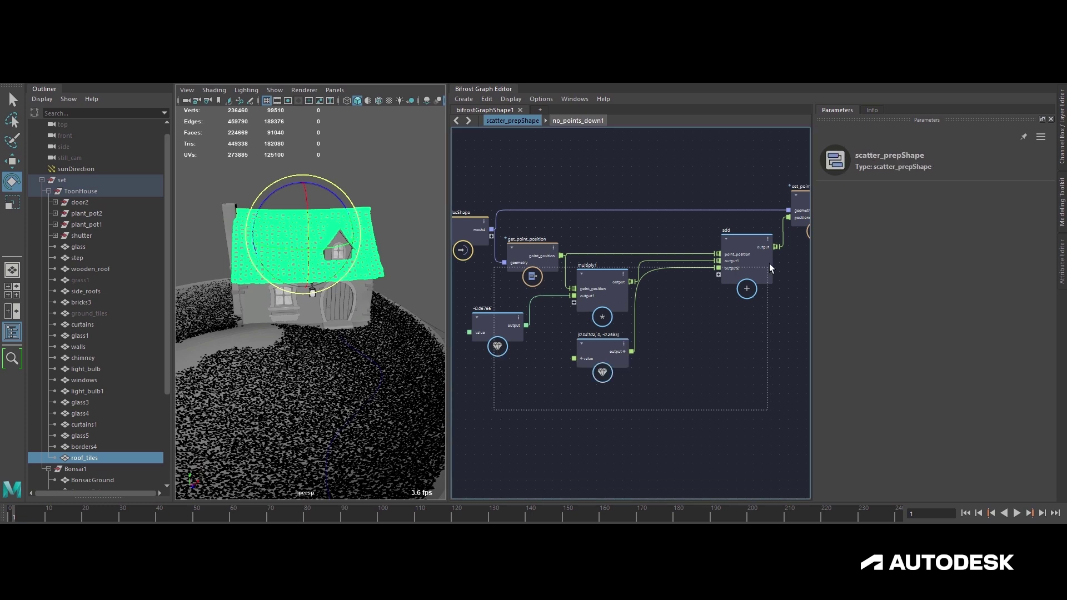
key("ctrl+g")
type("sca")
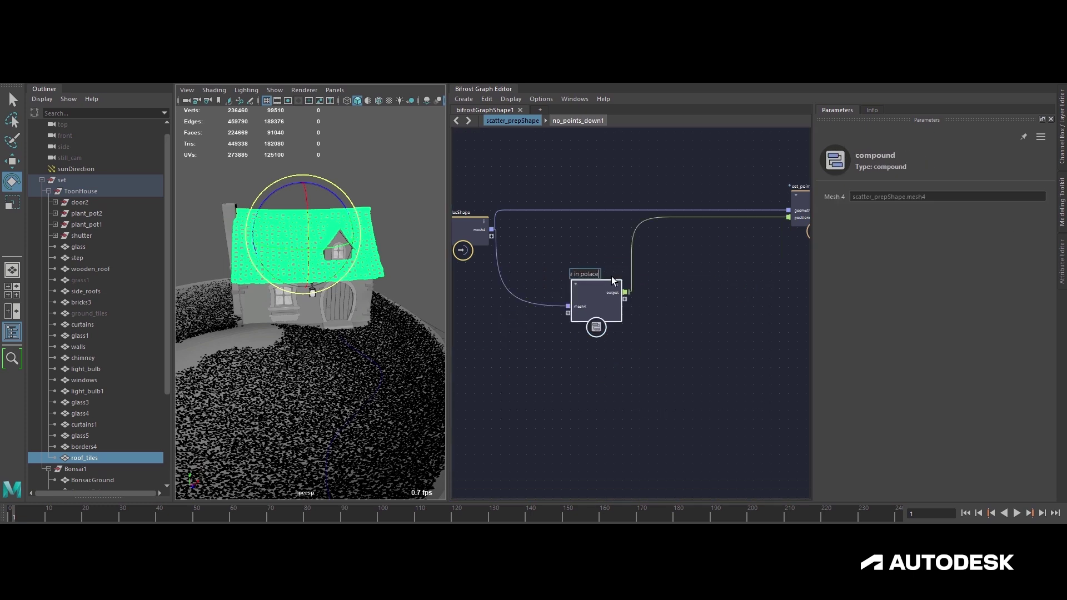
type("le in p lace")
key("Return")
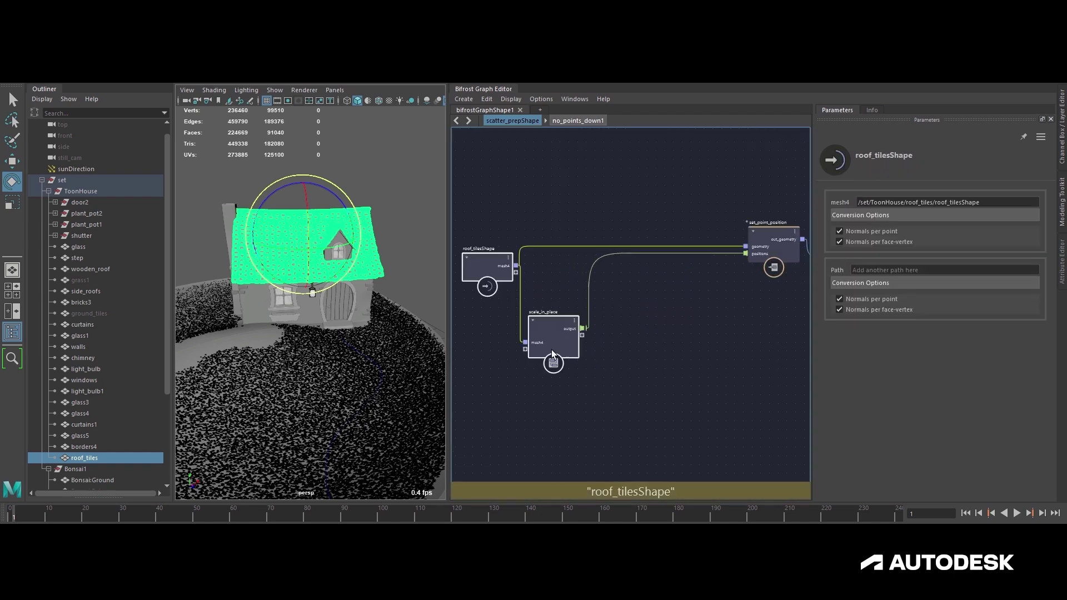
- Rearrange roof_tilesShape and scale_in_place compactly beside set_point_position, near the merge_geometry inputs
left_click_drag(552, 349, 701, 331)
middle_click_drag(709, 331, 680, 344, "alt")
left_click_drag(681, 343, 684, 298)
middle_click_drag(689, 294, 697, 276, "alt")
left_click_drag(267, 289, 302, 323, "alt")
middle_click_drag(666, 347, 629, 361, "alt")
middle_click_drag(608, 313, 669, 327, "alt")
- Collapse the ToonHouse group and unhide the bonsai pot
left_click(48, 191)
left_click(123, 236)
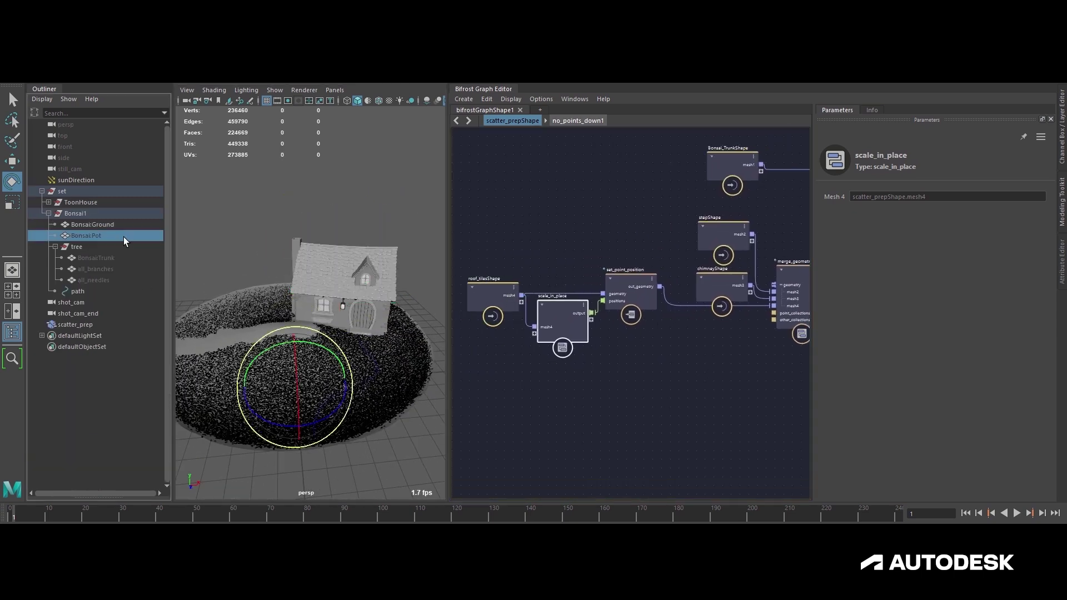
left_click(361, 205)
left_click_drag(358, 221, 228, 277, "alt")
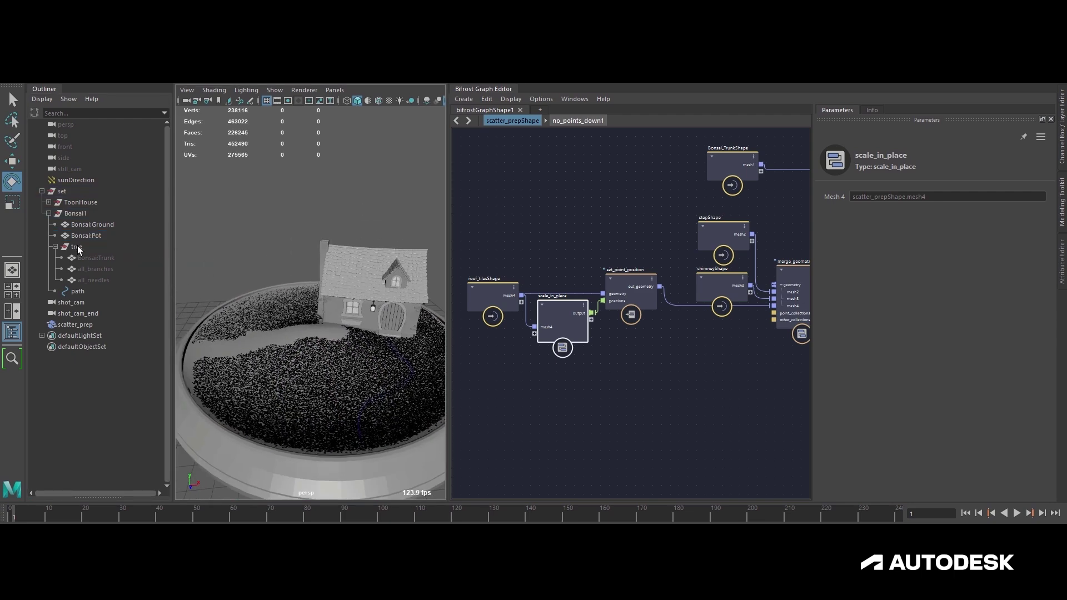
- Unhide the bonsai trunk, all_branches and all_needles, and view the tree beside the house
left_click(90, 257)
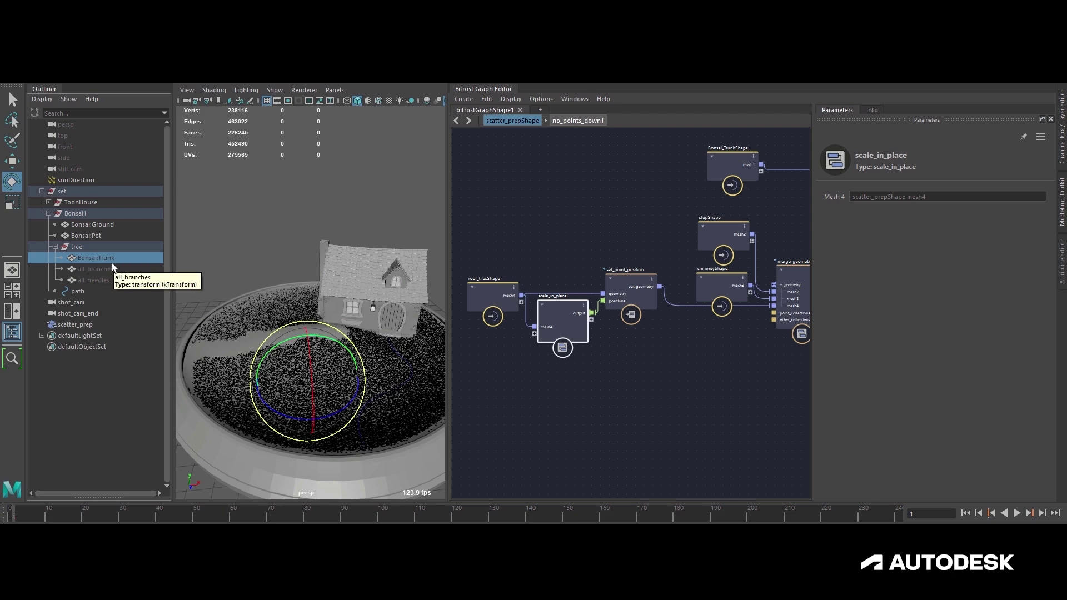
left_click(104, 271)
key("h")
left_click(101, 280)
key("h")
left_click(90, 257)
key("h")
left_click_drag(345, 269, 272, 264, "alt")
right_click_drag(272, 265, 309, 285, "alt")
mouse_move(309, 286)
left_mouse_down("alt")
mouse_move(328, 273)
mouse_move(297, 269)
left_mouse_up("alt")
- Hide the whole tree group and collapse the Bonsai1 group
left_click(55, 247)
left_click(78, 248)
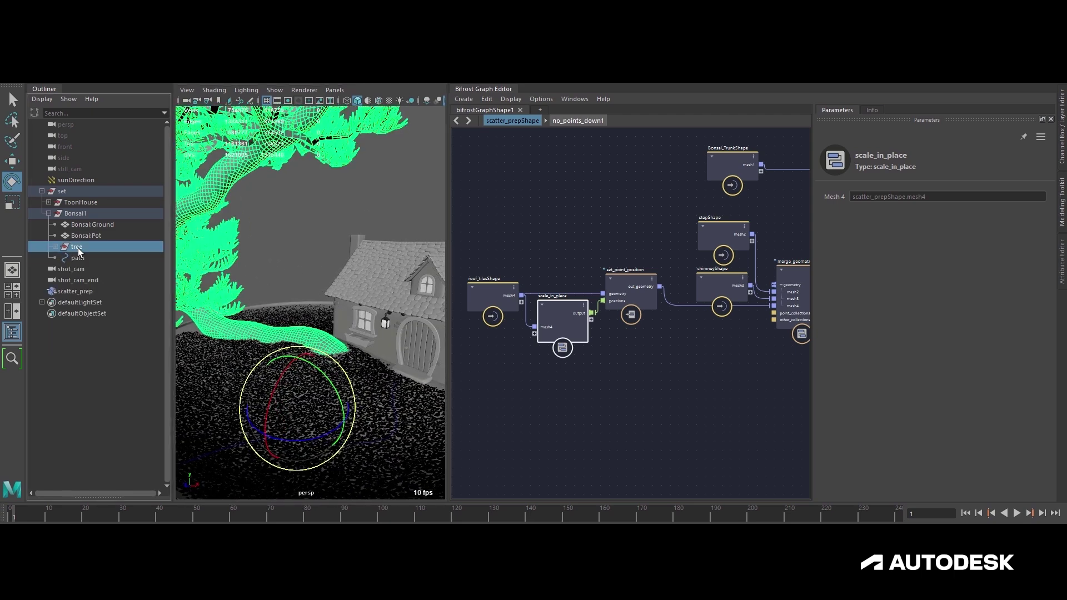
key("h")
left_click(47, 213)
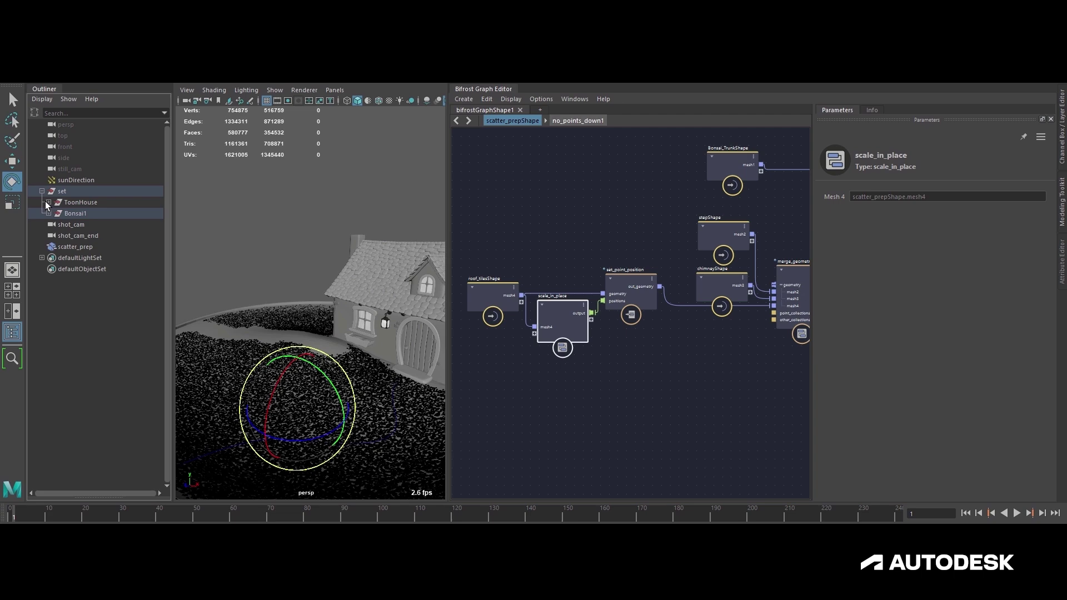
- Expand the ToonHouse group and inspect the house and its clearing from several angles and through shot_cam_end
left_click(49, 203)
mouse_move(334, 370)
left_mouse_down("alt")
mouse_move(303, 364)
mouse_move(315, 362)
left_mouse_up("alt")
right_click_drag(315, 361, 348, 384, "alt")
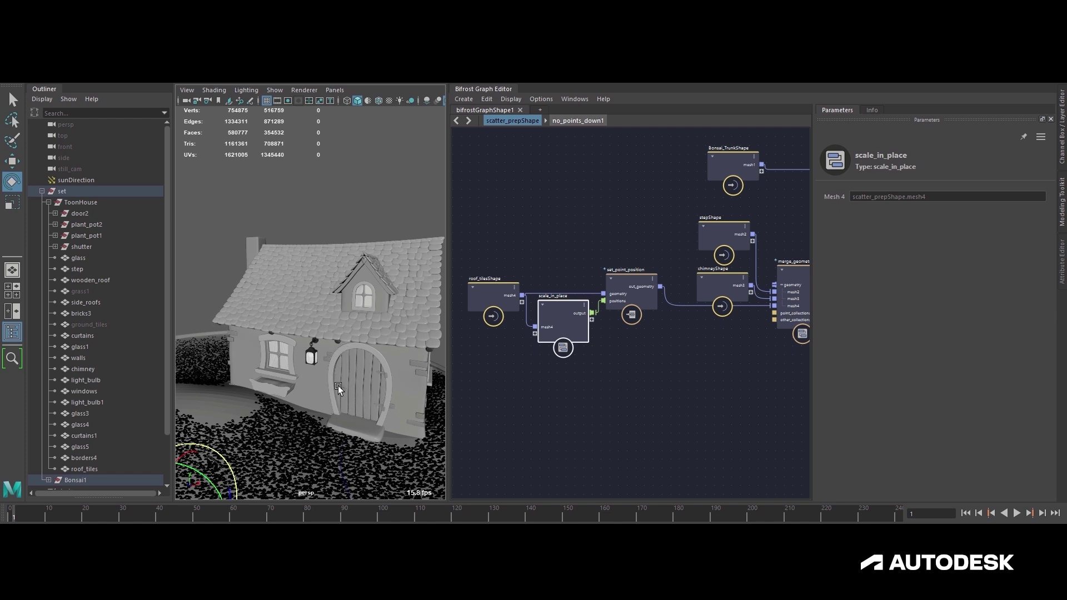
left_click_drag(363, 372, 411, 363, "alt")
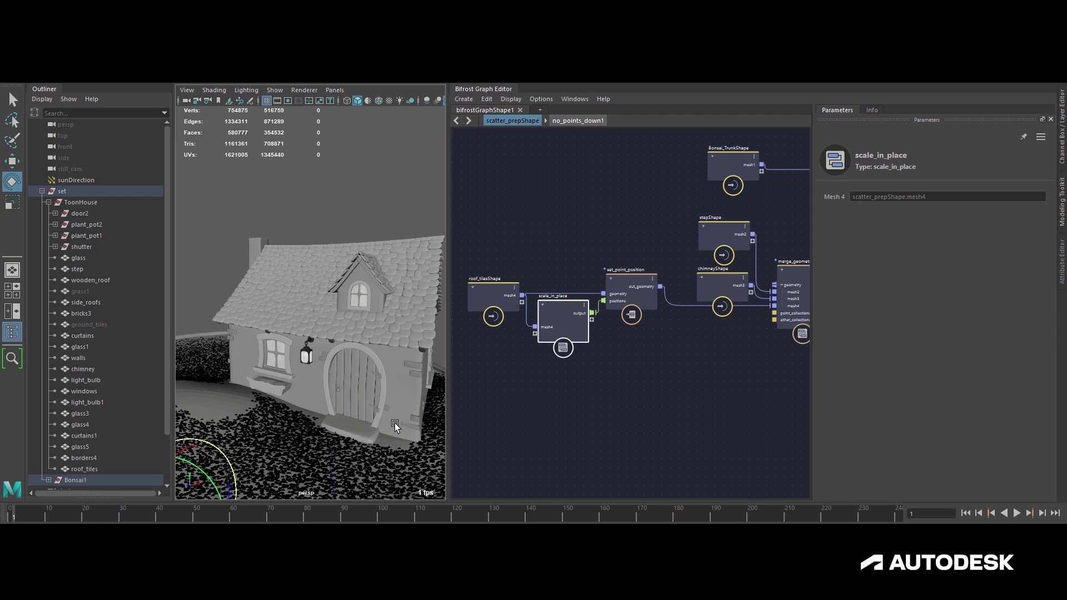
left_click_drag(388, 406, 354, 366, "alt")
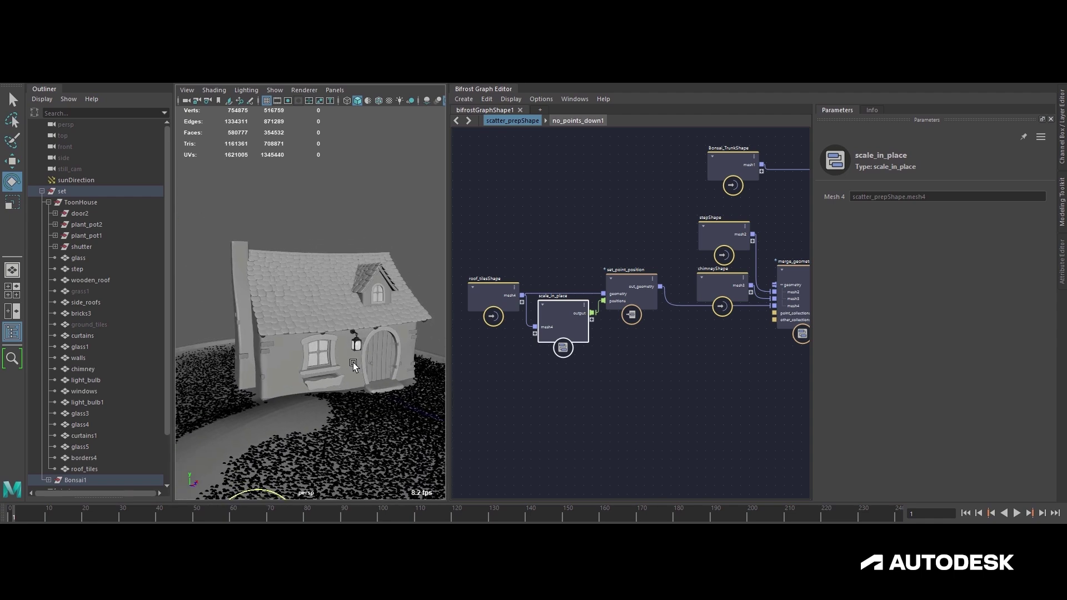
left_click(335, 90)
mouse_move(389, 101)
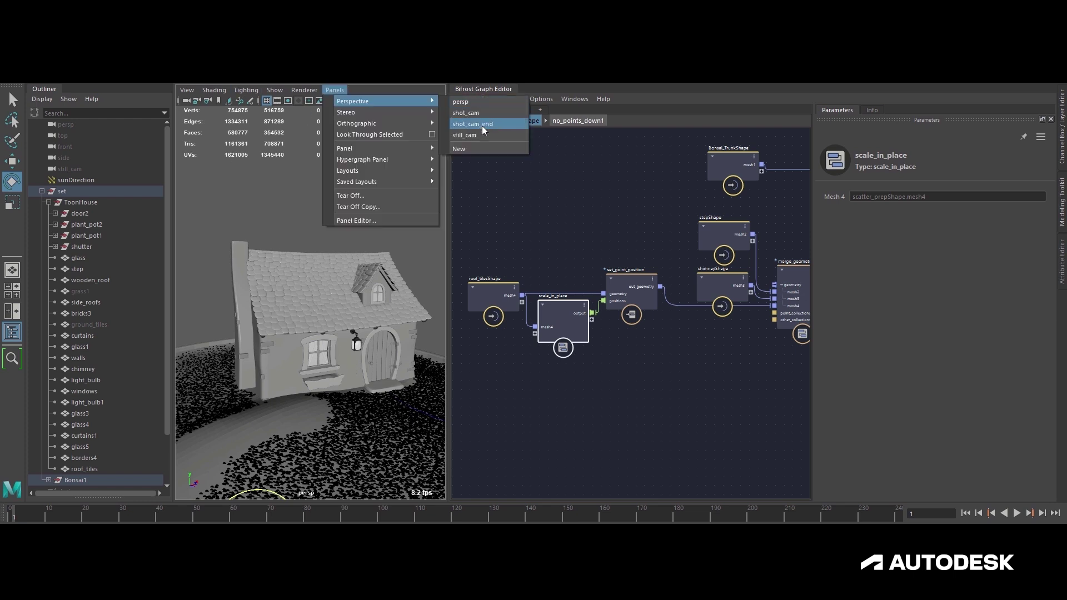
left_click(482, 125)
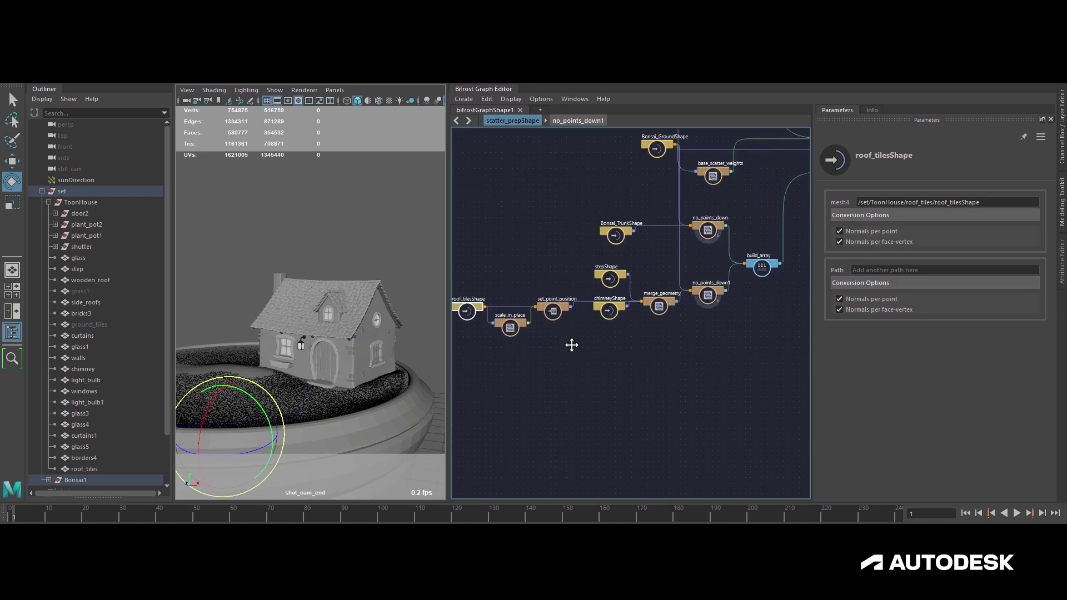
- Select the house's roof_tiles, walls, borders4, chimney and step meshes
left_click(349, 332)
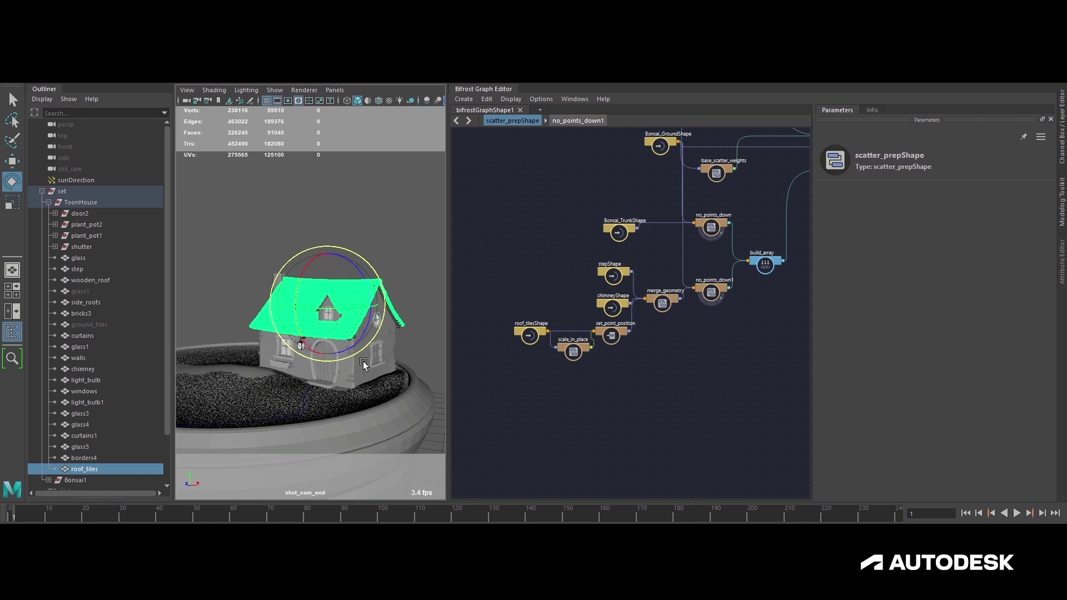
left_click(351, 384, "shift")
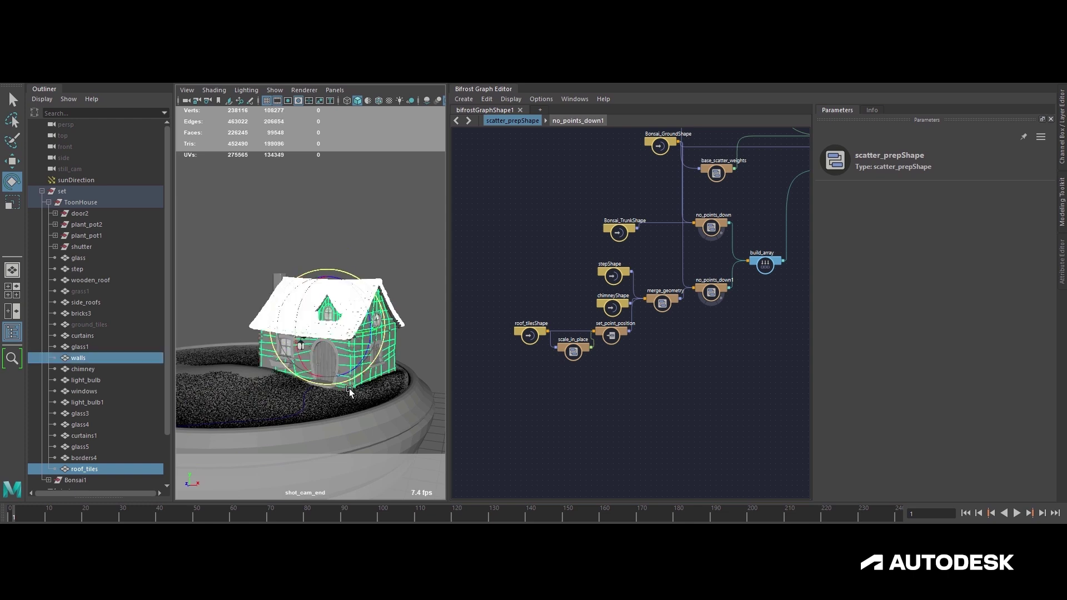
left_click(279, 368, "shift")
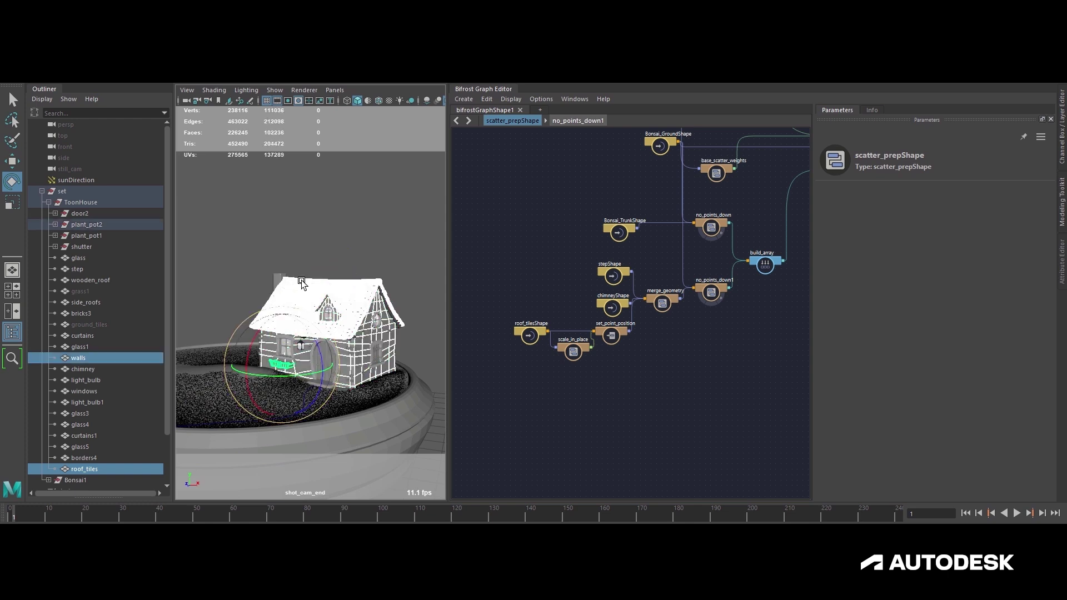
key("ctrl+z")
left_click(84, 459, "ctrl")
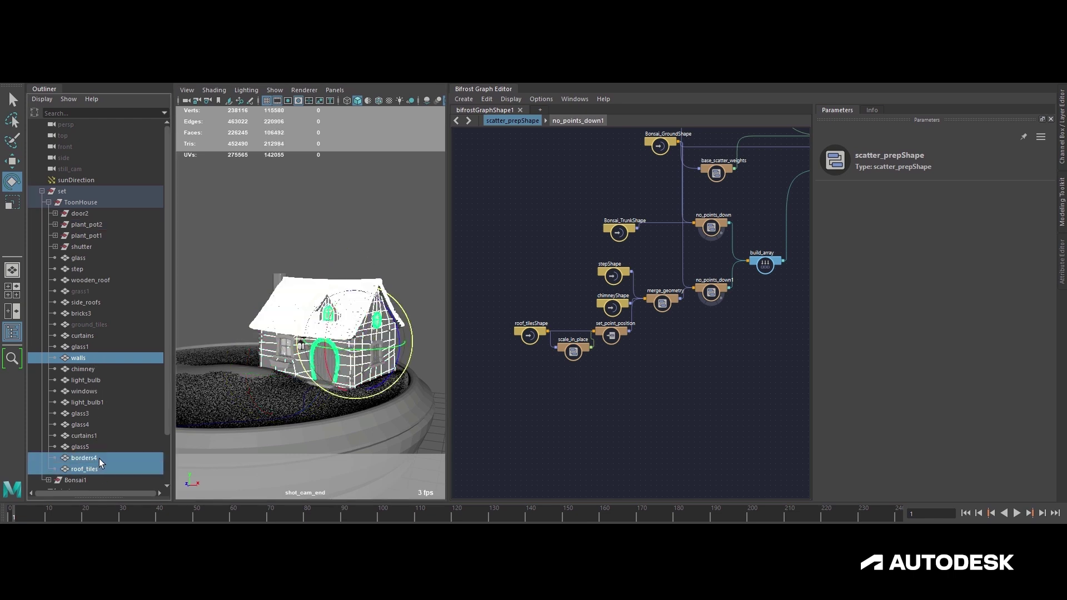
left_click(88, 373, "ctrl")
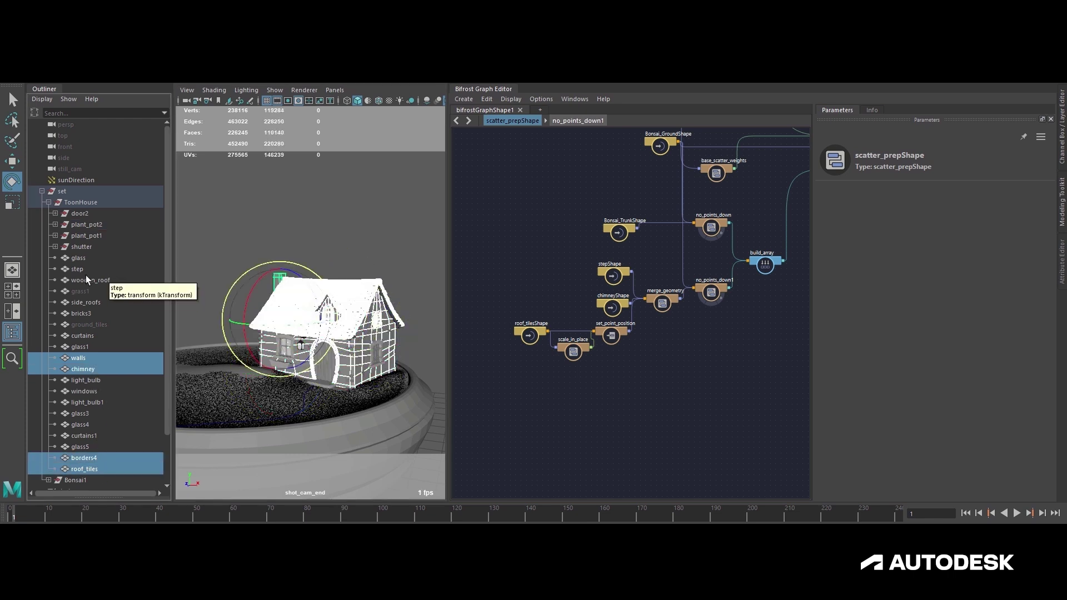
left_click(84, 269, "ctrl")
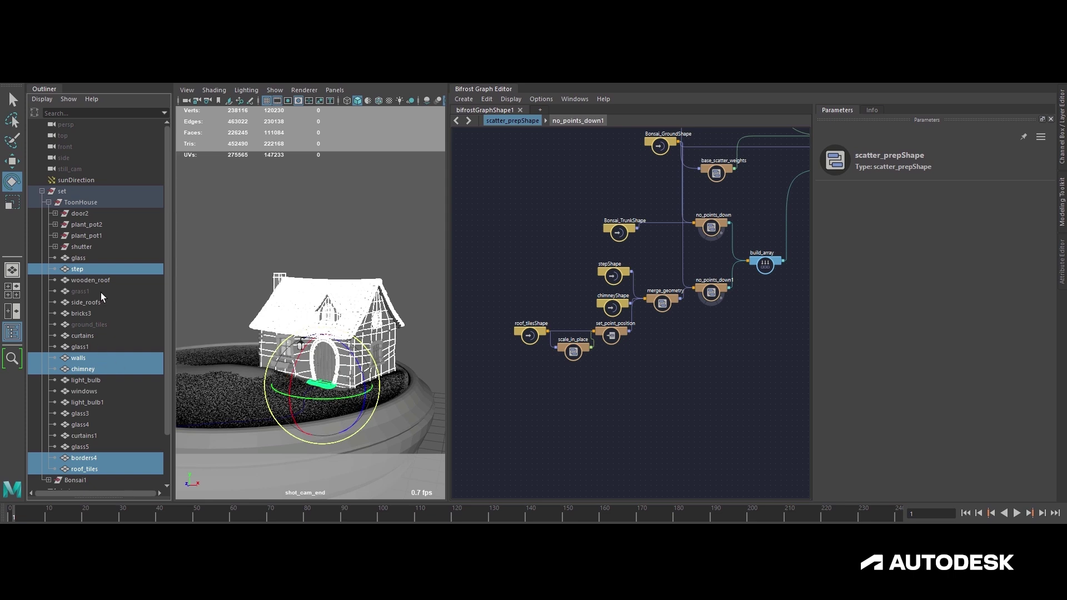
- Add plant_pot2, shutter and windows to the selection of house parts
left_click(95, 225, "ctrl")
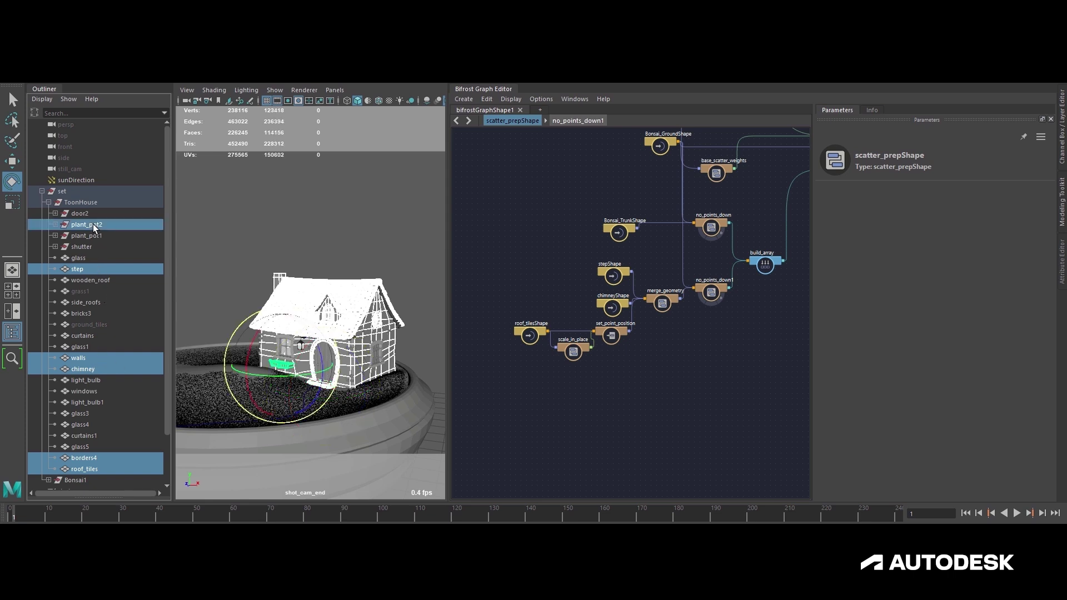
left_click(88, 247, "ctrl")
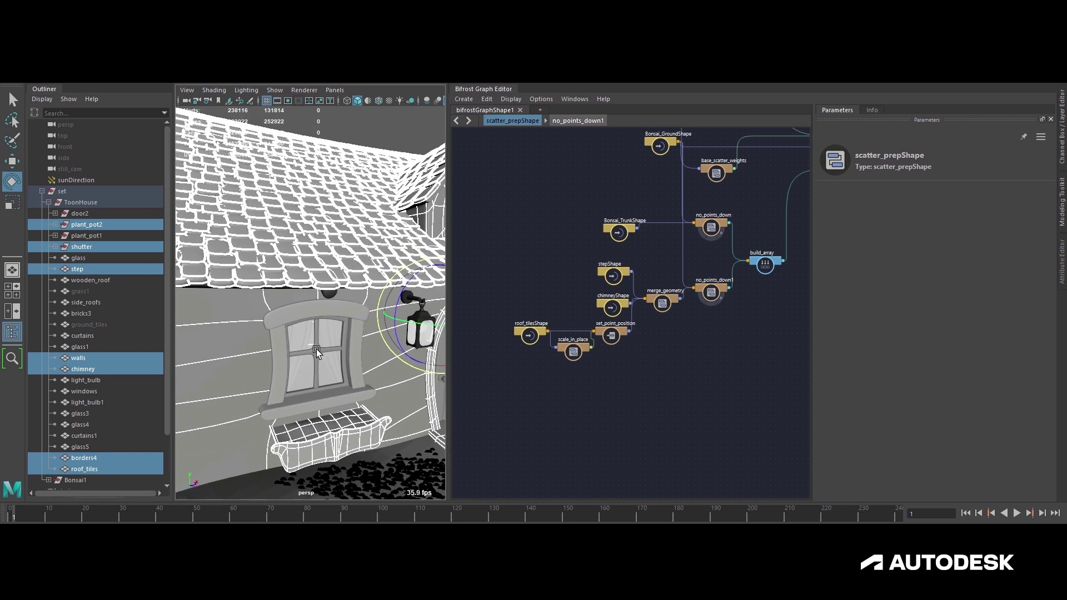
left_click(316, 351, "shift")
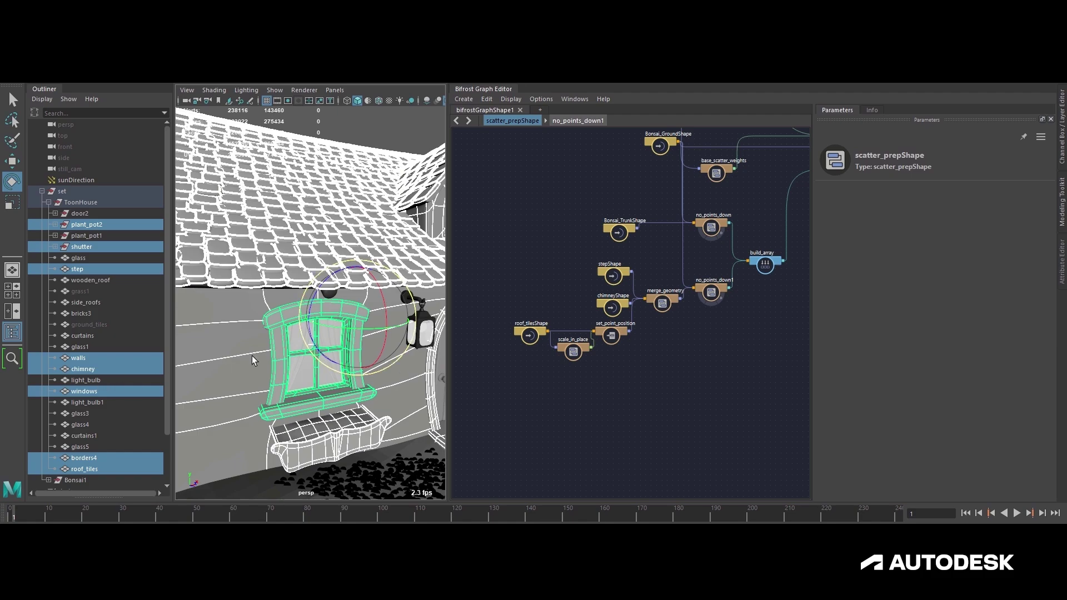
left_click_drag(224, 370, 233, 358, "alt")
right_click_drag(306, 350, 223, 356, "alt")
left_click_drag(223, 355, 312, 350, "alt")
right_click_drag(222, 358, 147, 362, "alt")
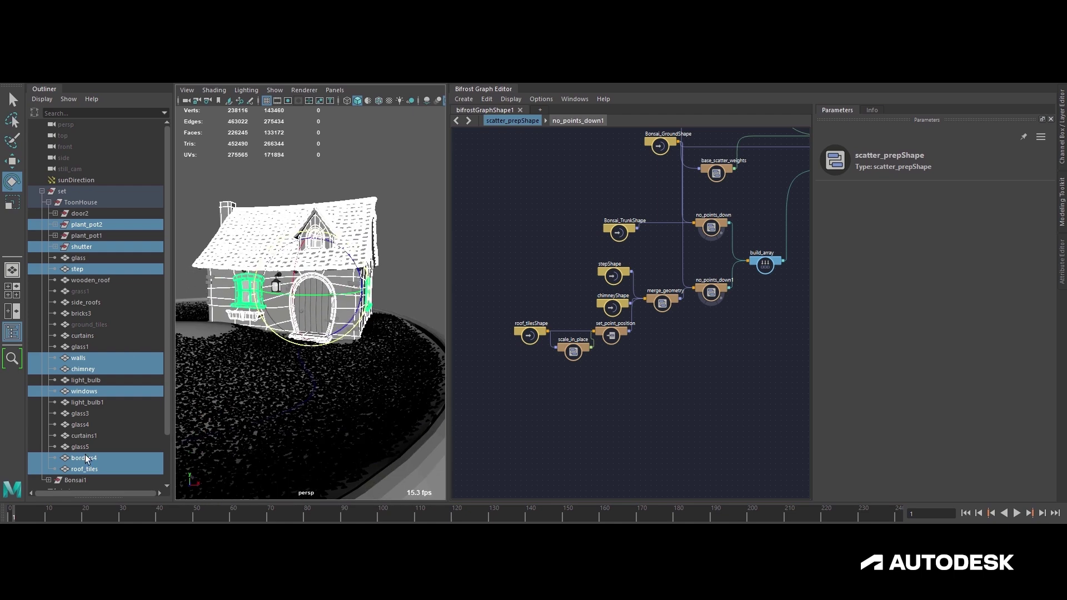
- Bring the selected house parts into the Bifrost graph as one input node named house_scatter_base
left_click_drag(93, 463, 553, 405)
scroll(565, 392, "up", 2)
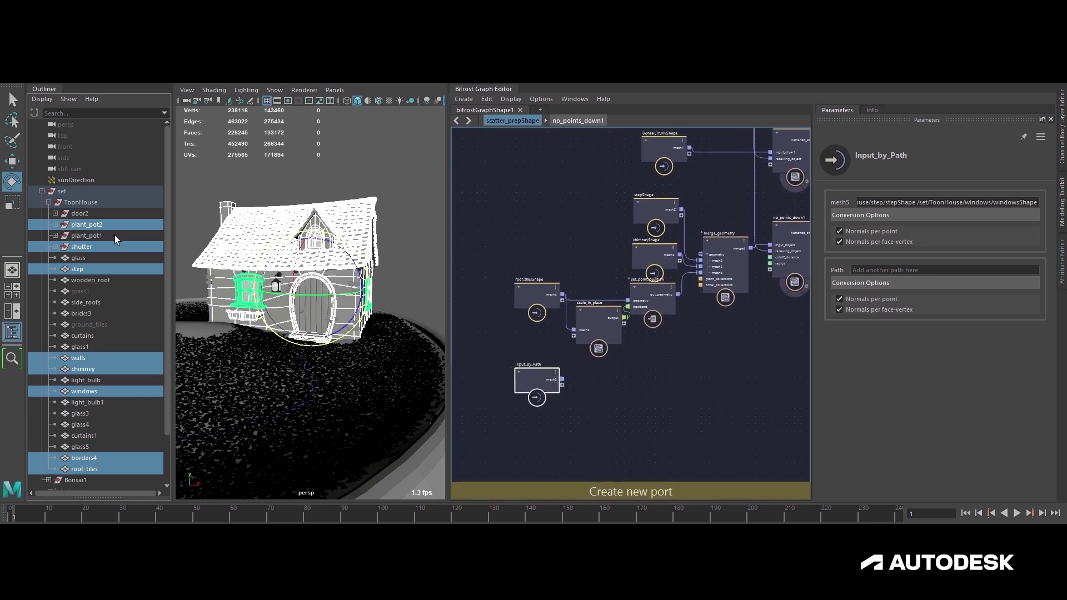
double_click(529, 365)
type("house_scatter_base")
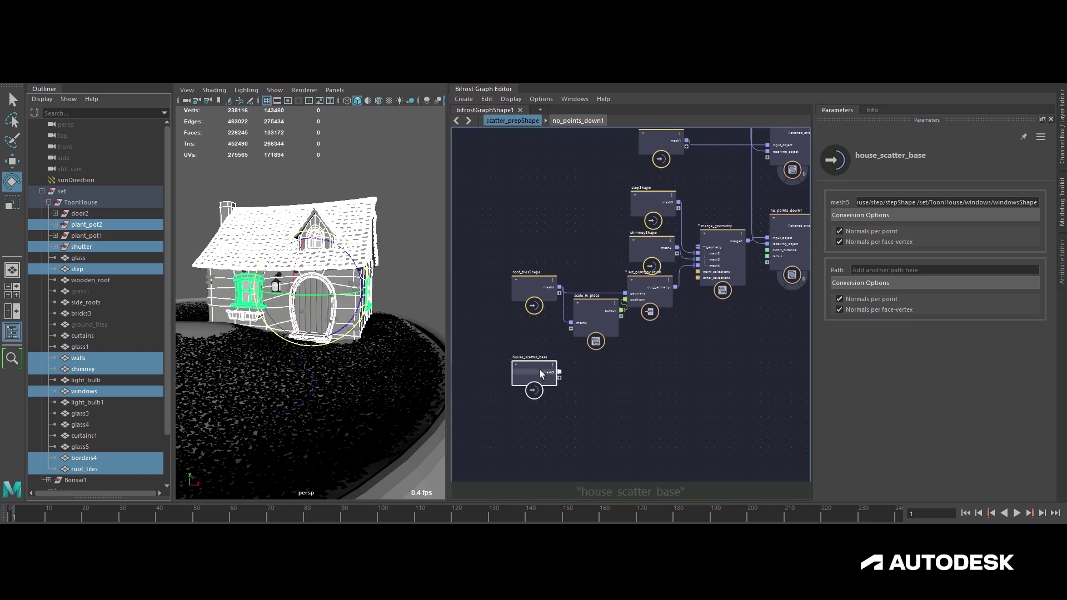
- Nudge the display node and place the house_scatter_base node below set_point_position
left_click_drag(534, 368, 675, 374)
middle_click_drag(740, 348, 665, 393, "alt")
right_click_drag(665, 393, 592, 367, "alt")
middle_click_drag(630, 379, 484, 391, "alt")
mouse_move(701, 351)
middle_mouse_down("alt")
mouse_move(593, 355)
mouse_move(523, 375)
middle_mouse_up("alt")
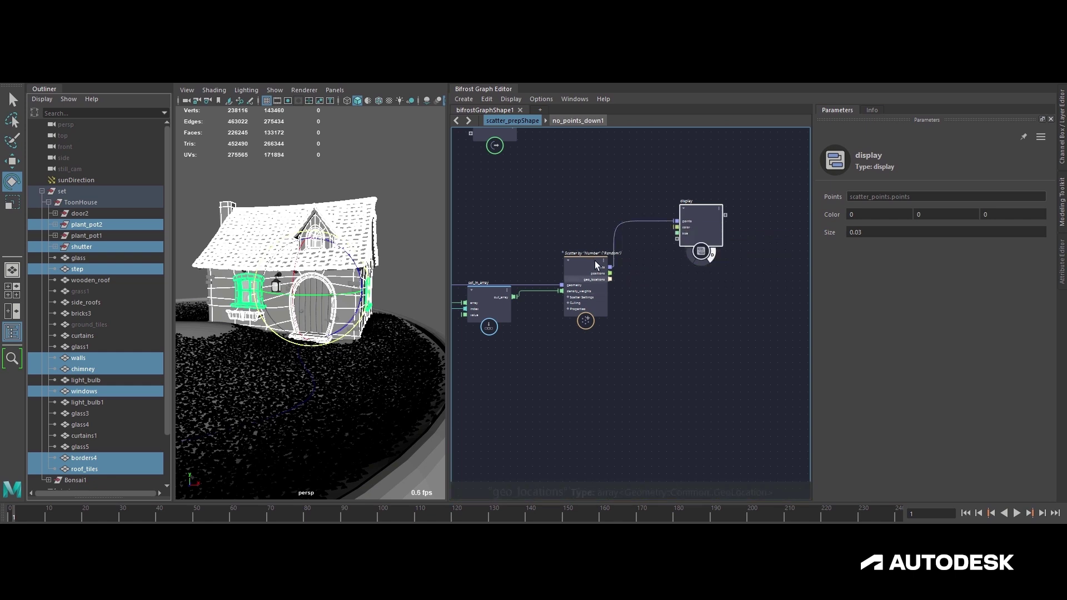
left_click_drag(711, 223, 704, 214)
middle_click_drag(481, 381, 680, 323, "alt")
middle_click_drag(501, 354, 849, 210, "alt")
middle_click_drag(639, 326, 682, 292, "alt")
left_click_drag(613, 359, 562, 352)
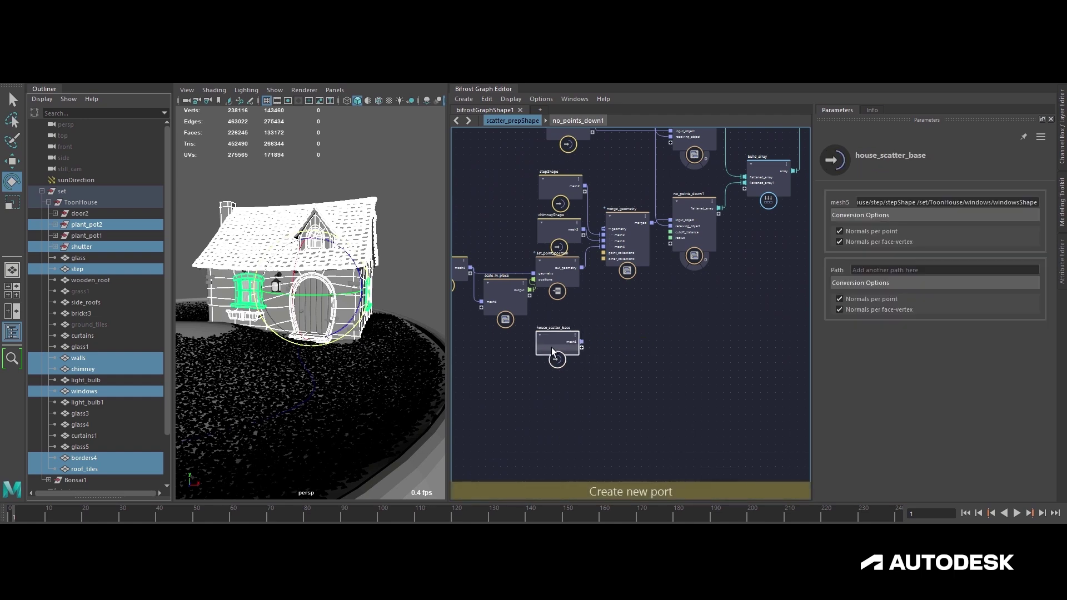
middle_click_drag(340, 348, 327, 373, "alt")
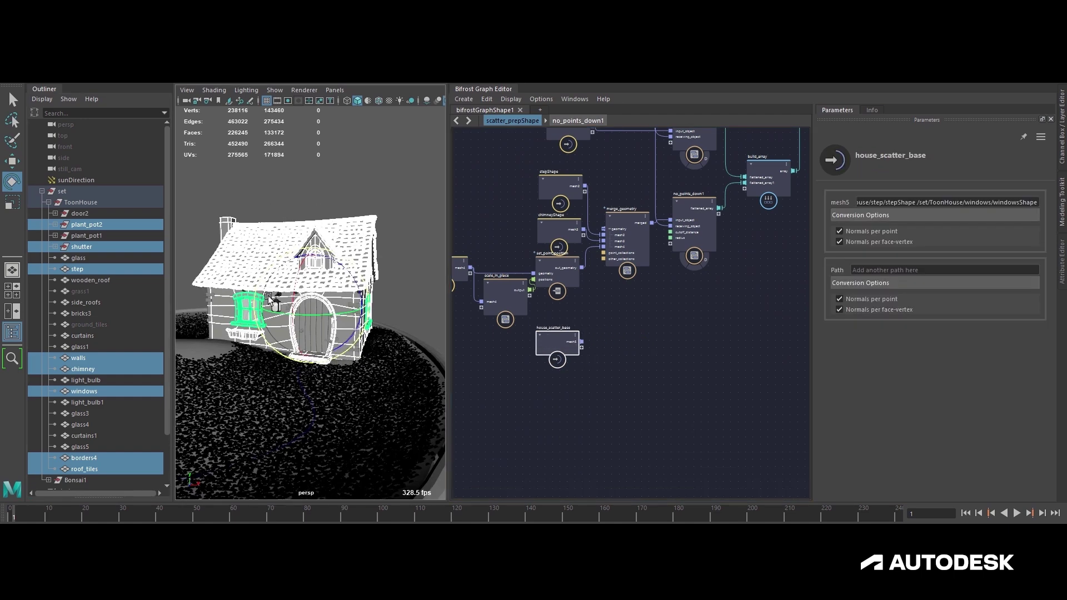
left_click_drag(370, 369, 337, 373, "alt")
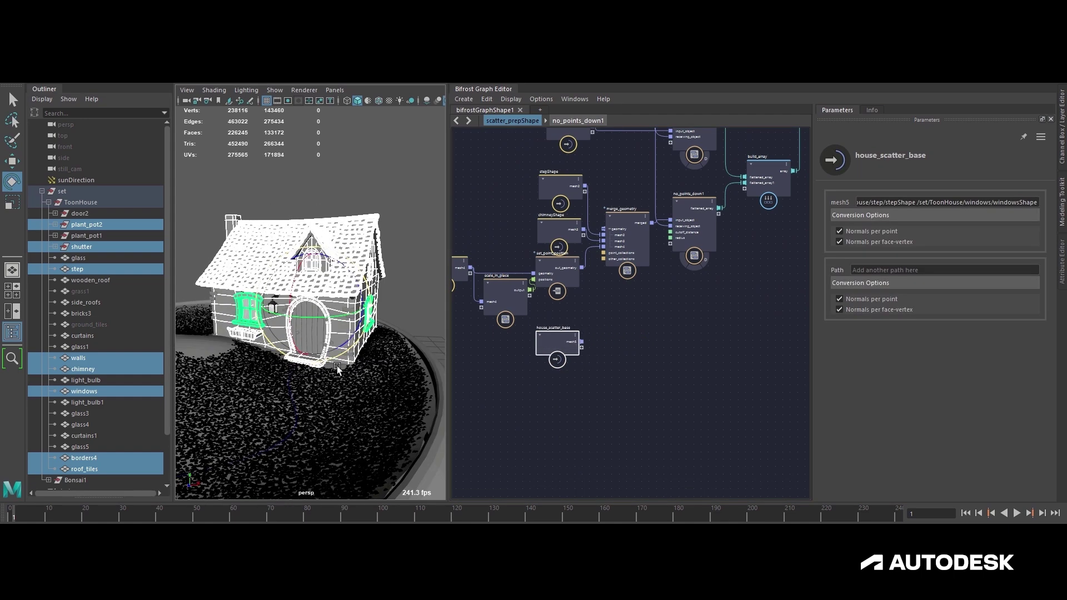
- Add a merge_geometry node next to house_scatter_base and feed it the house meshes
left_click_drag(350, 319, 355, 382, "alt")
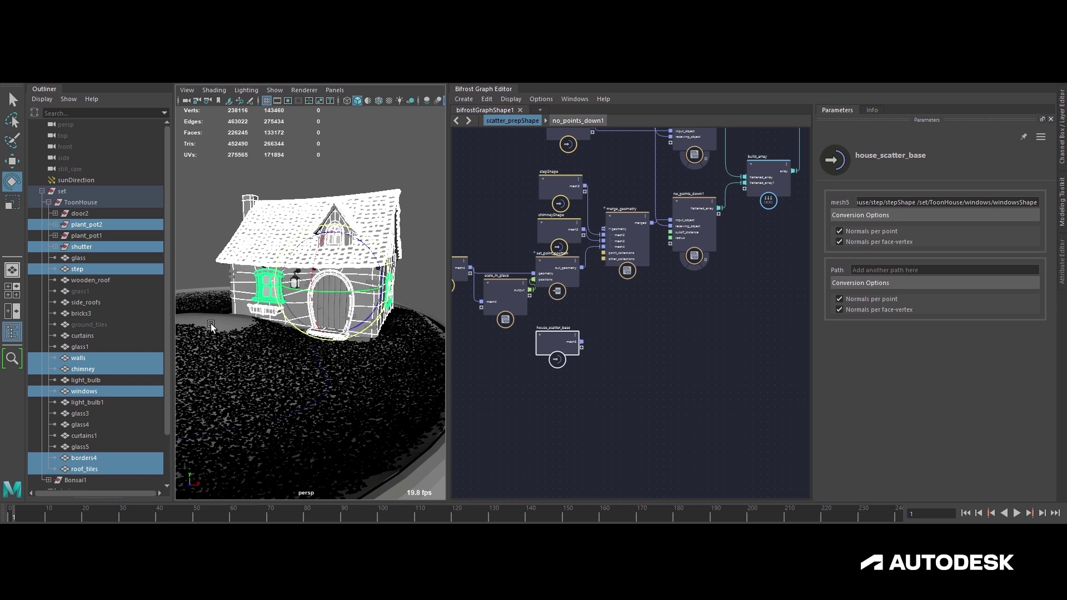
middle_click_drag(598, 376, 723, 408, "alt")
left_click_drag(564, 301, 534, 300)
left_click_drag(629, 327, 599, 319)
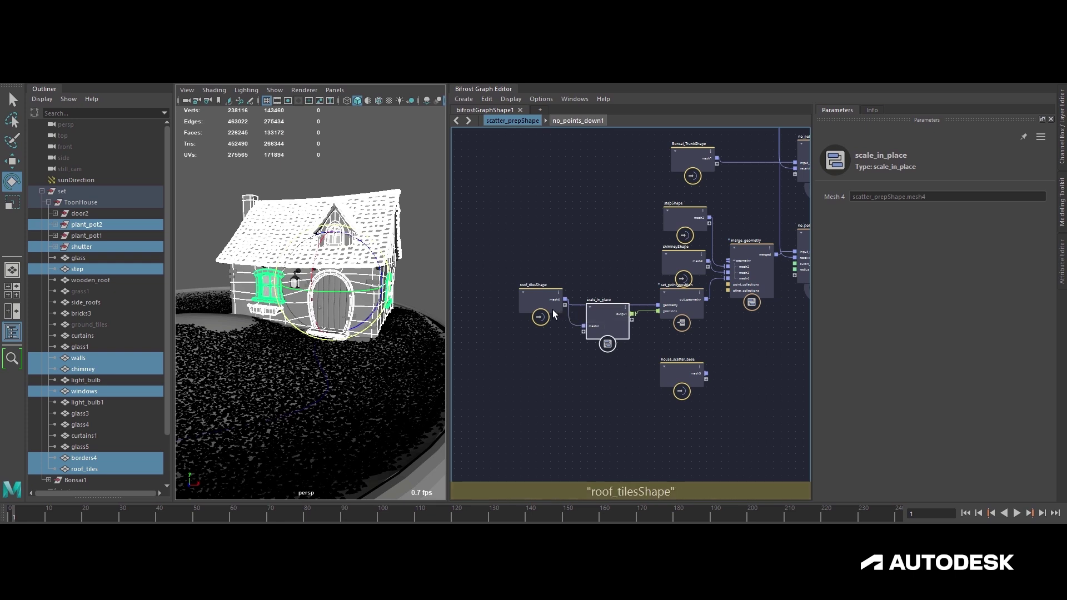
middle_click_drag(739, 395, 628, 368, "alt")
scroll(628, 368, "up", 1)
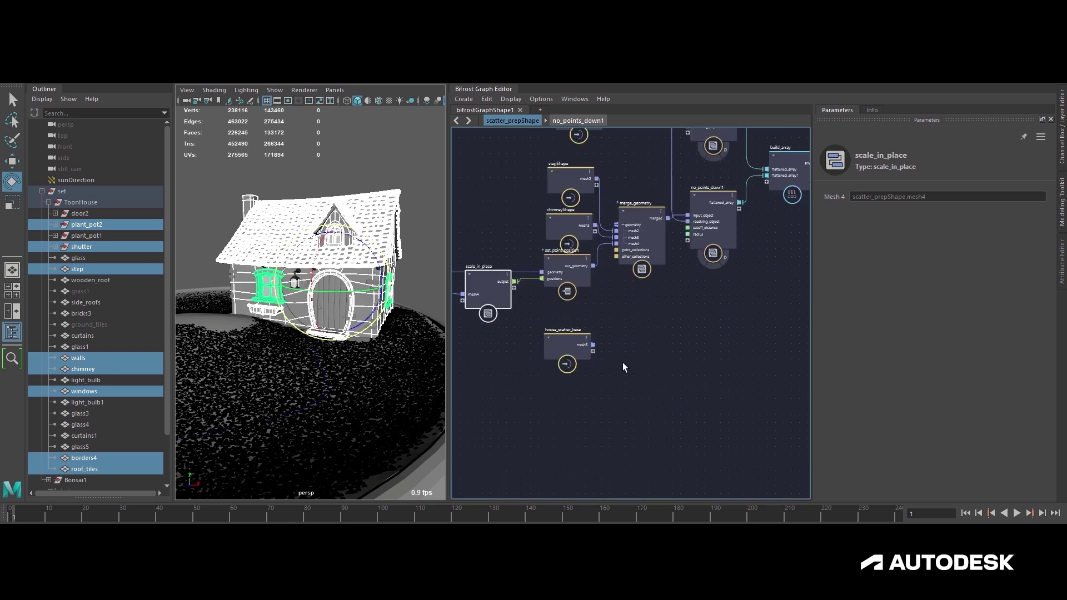
key("Tab")
type("merge")
key("Return")
left_click_drag(571, 348, 553, 357)
left_click_drag(635, 339, 619, 339)
- Add a scatter_points node and connect the merged house geometry to its geometry input
key("Tab")
type("scat")
key("Return")
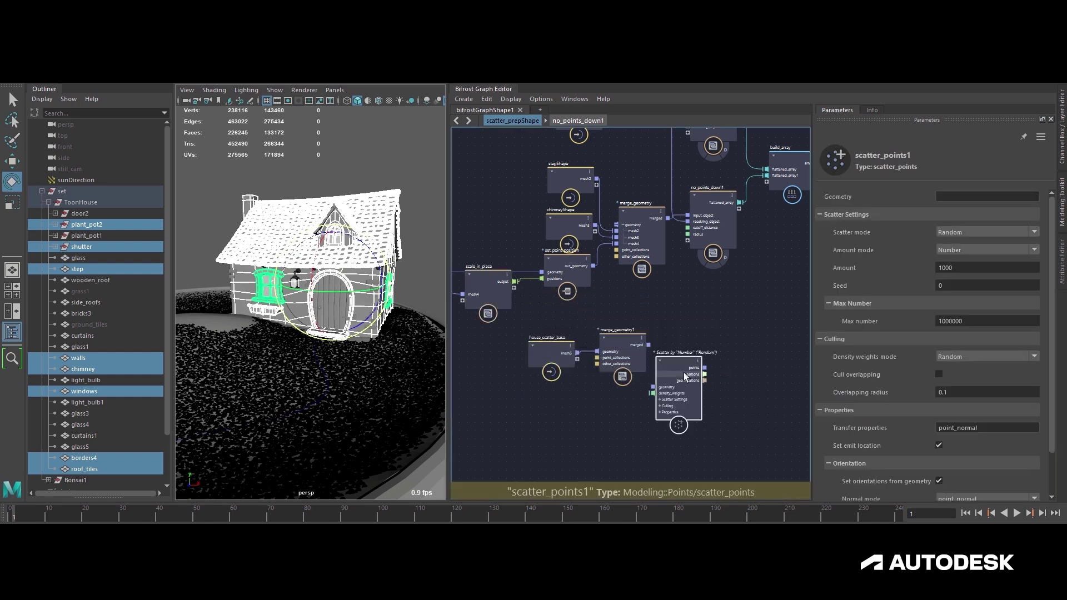
left_click_drag(697, 365, 720, 342)
left_click_drag(649, 345, 679, 371)
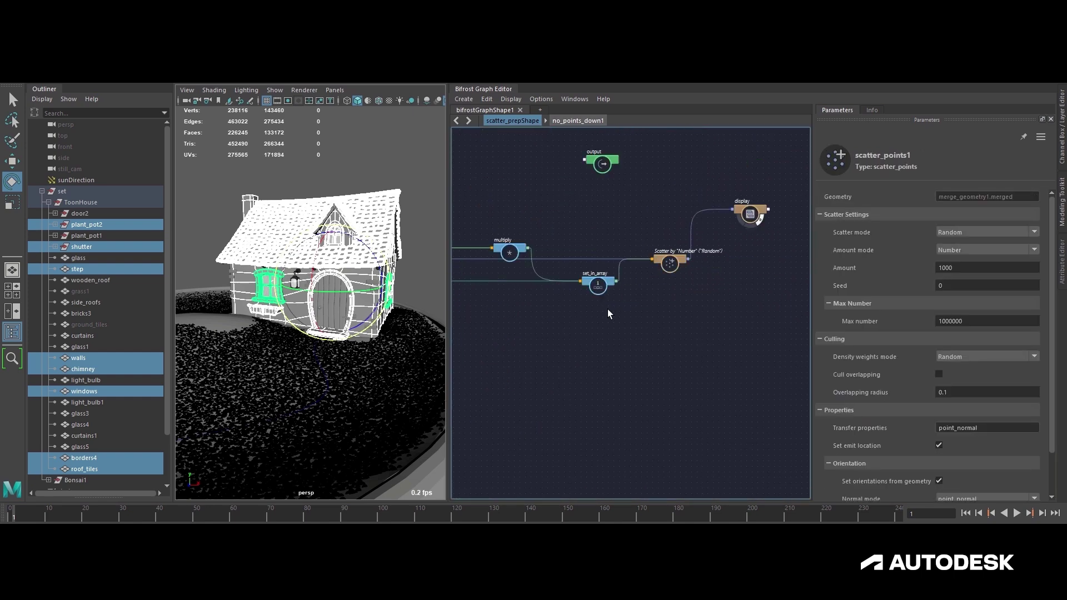
- Duplicate the display node for the new house scatter, connect the scattered points and set its color to 1, 0, 1
left_click(755, 213)
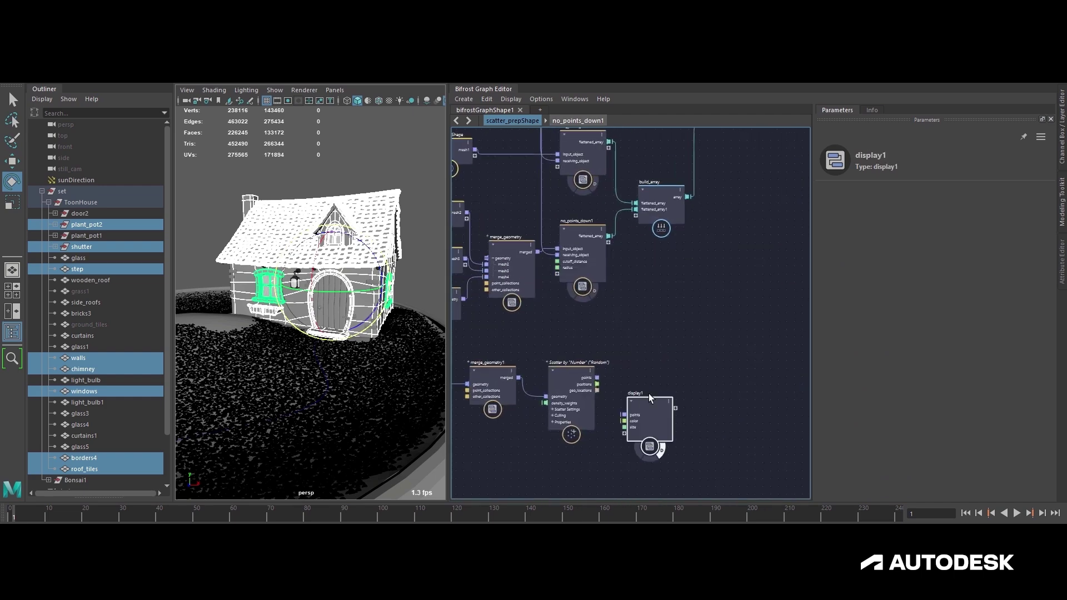
left_click_drag(652, 409, 678, 375)
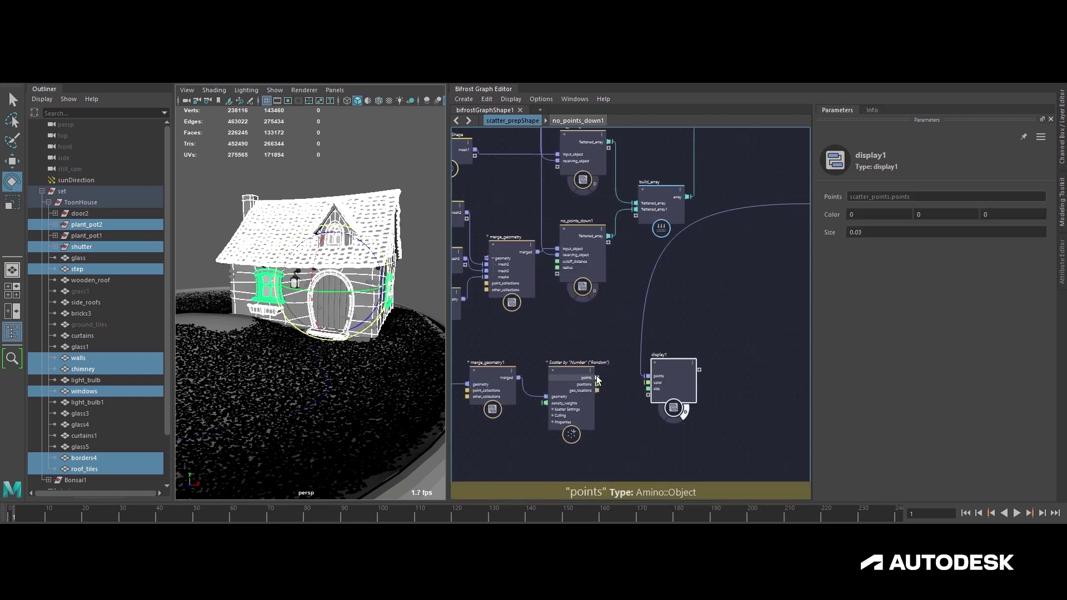
left_click(887, 214)
key("Return")
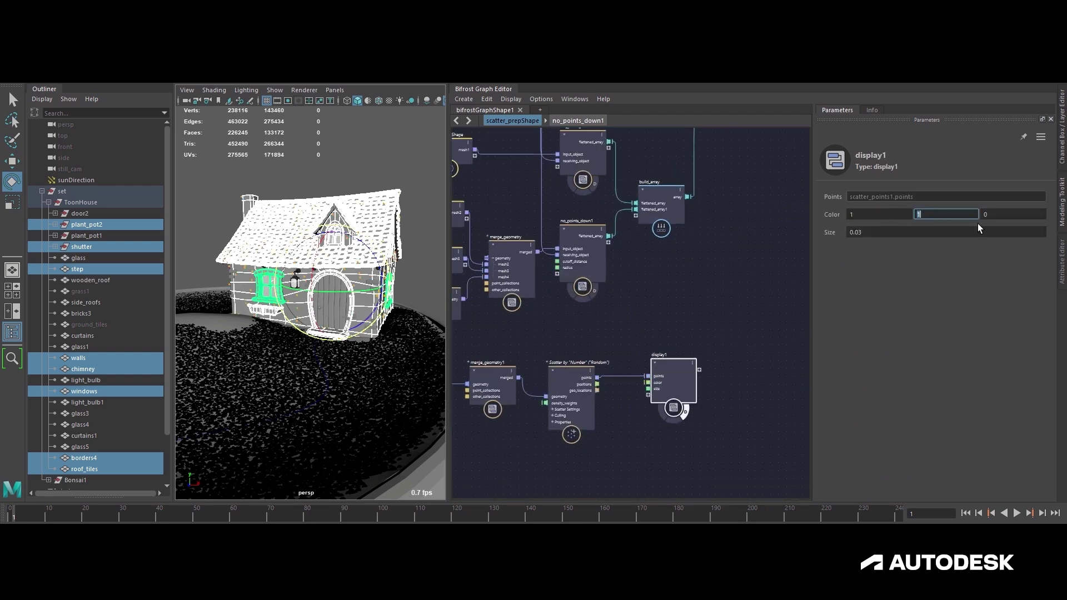
- Set the house scatter amount to 100000 points and clear the scene selection
left_click(576, 378)
left_click(995, 267)
left_click(995, 267)
type("00")
key("Return")
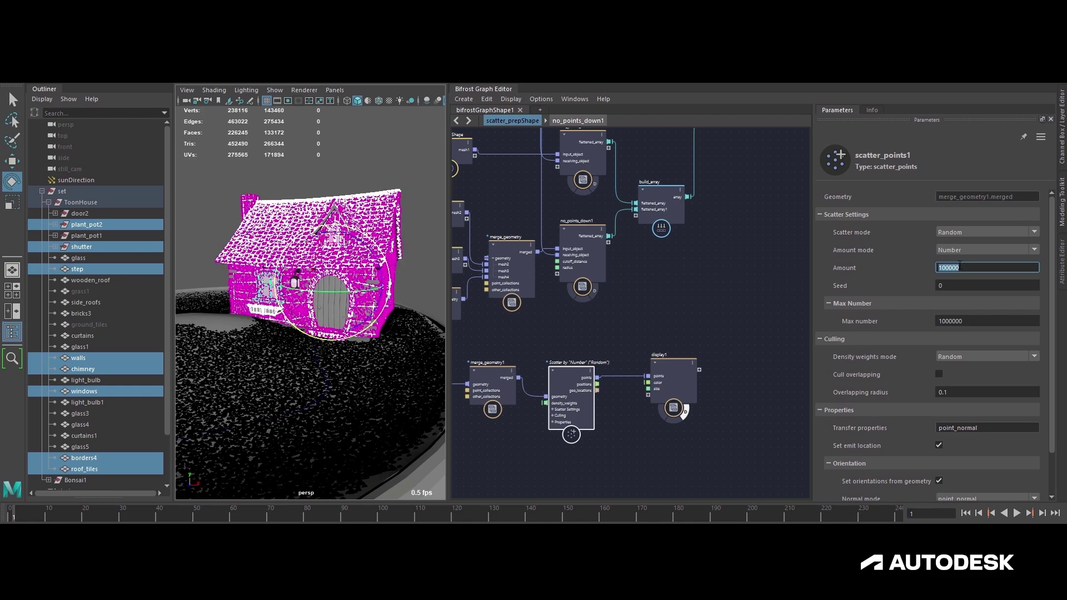
left_click(750, 266)
left_click(362, 178)
left_click_drag(250, 272, 217, 288, "alt")
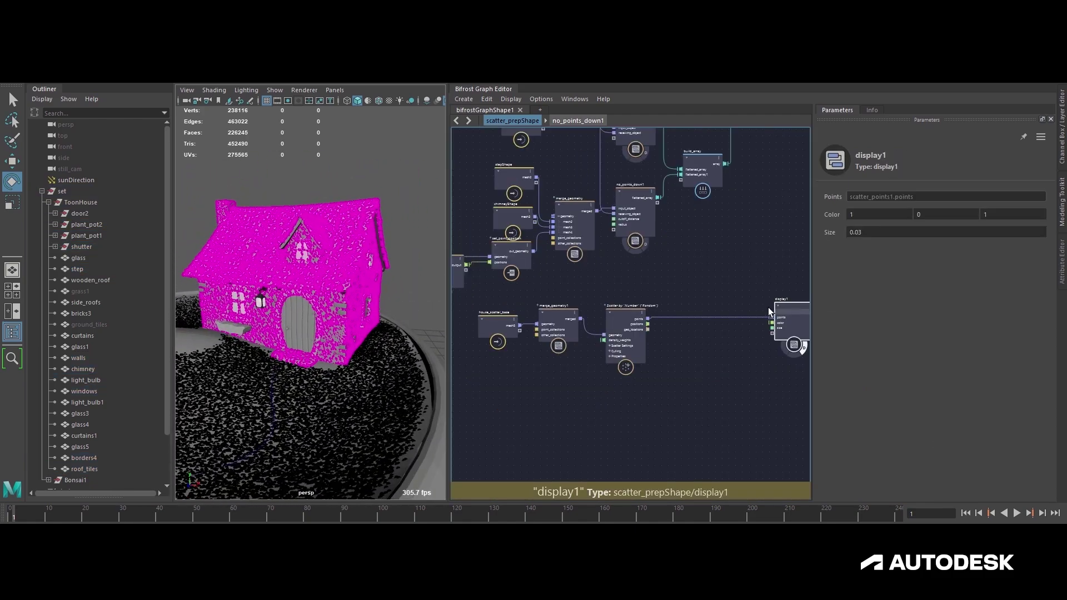
- Space out the house scatter nodes to leave room between merge_geometry1 and the scatter node
middle_click_drag(678, 320, 680, 332, "alt")
left_click_drag(638, 334, 626, 334)
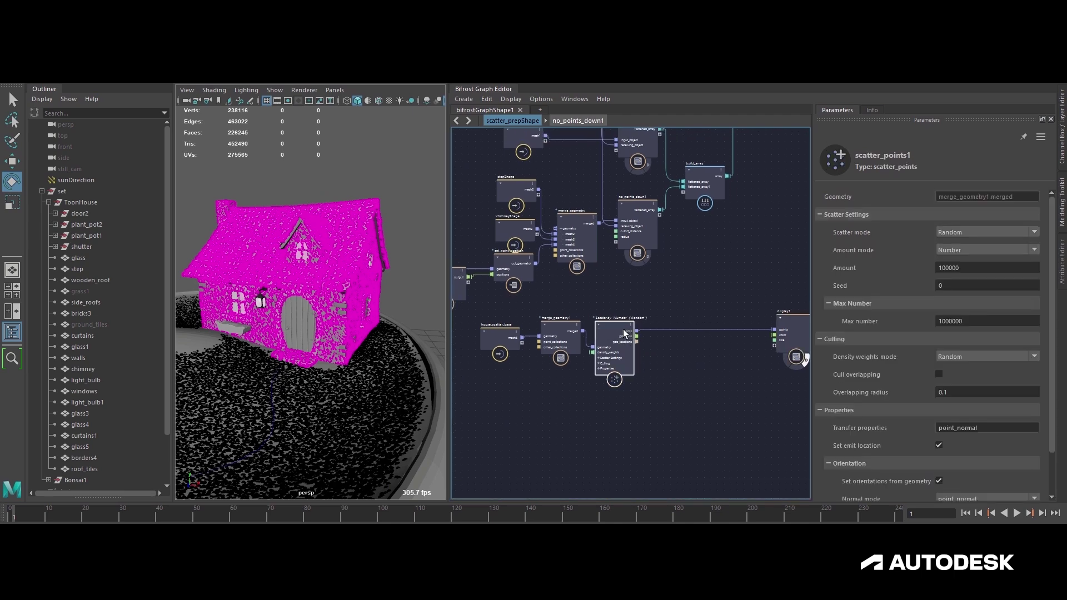
middle_click_drag(654, 315, 636, 316, "alt")
left_click_drag(600, 326, 714, 326)
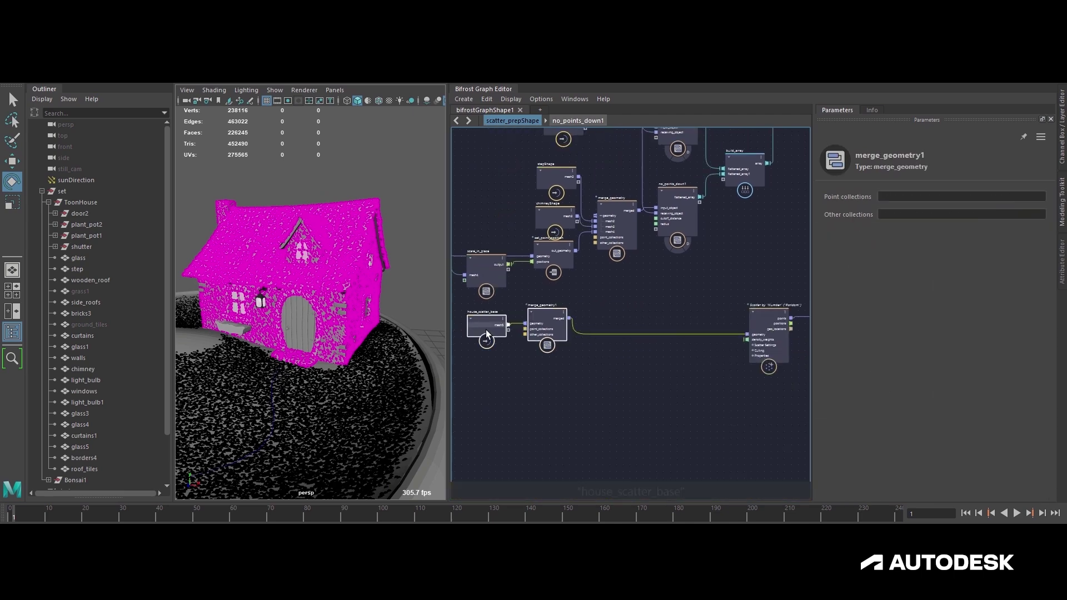
left_click_drag(486, 331, 490, 330)
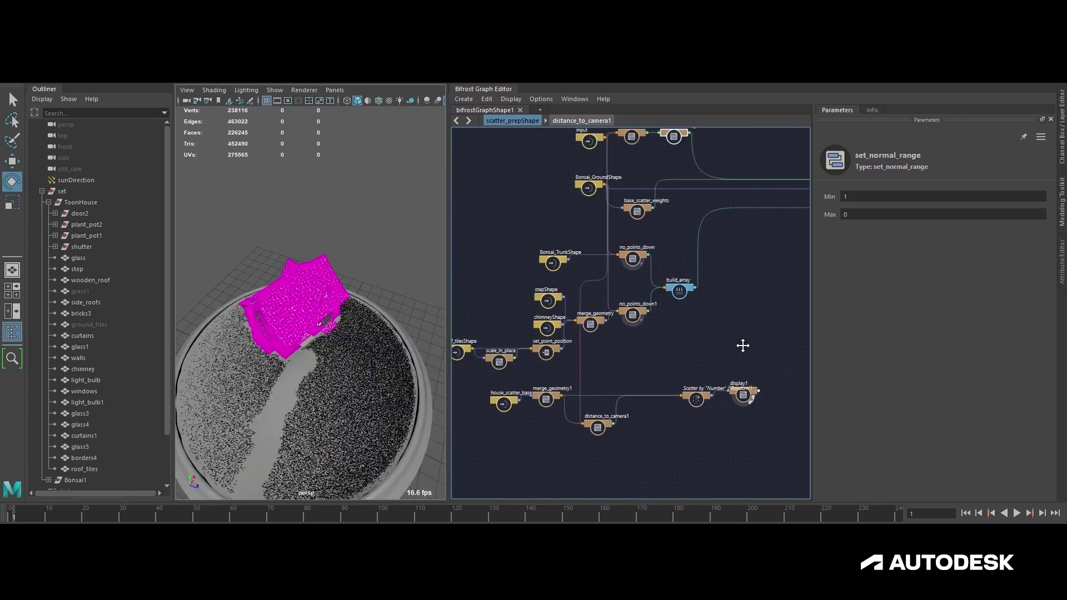
- Paste a set_normal_range copy and wire it between the distance_to_camera1 length and the scatter's density weights
middle_click_drag(743, 346, 727, 290, "alt")
key("ctrl+v")
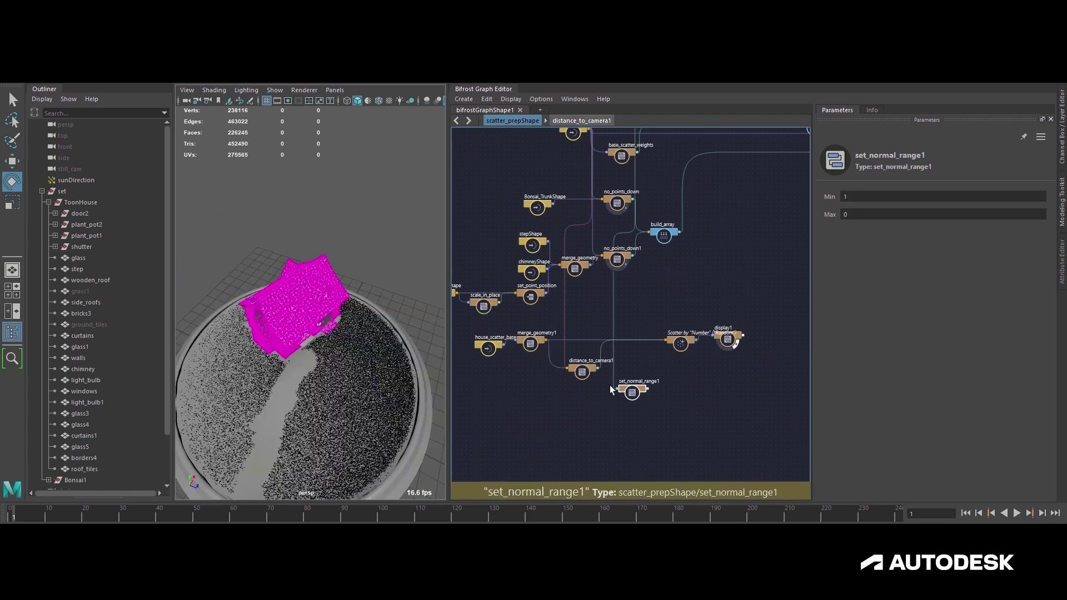
scroll(608, 405, "up", 4)
left_click_drag(634, 376, 622, 359)
- Examine how the camera-distance weights distribute the points over the house from several angles
left_click_drag(339, 317, 388, 384, "alt")
scroll(390, 382, "up", 6)
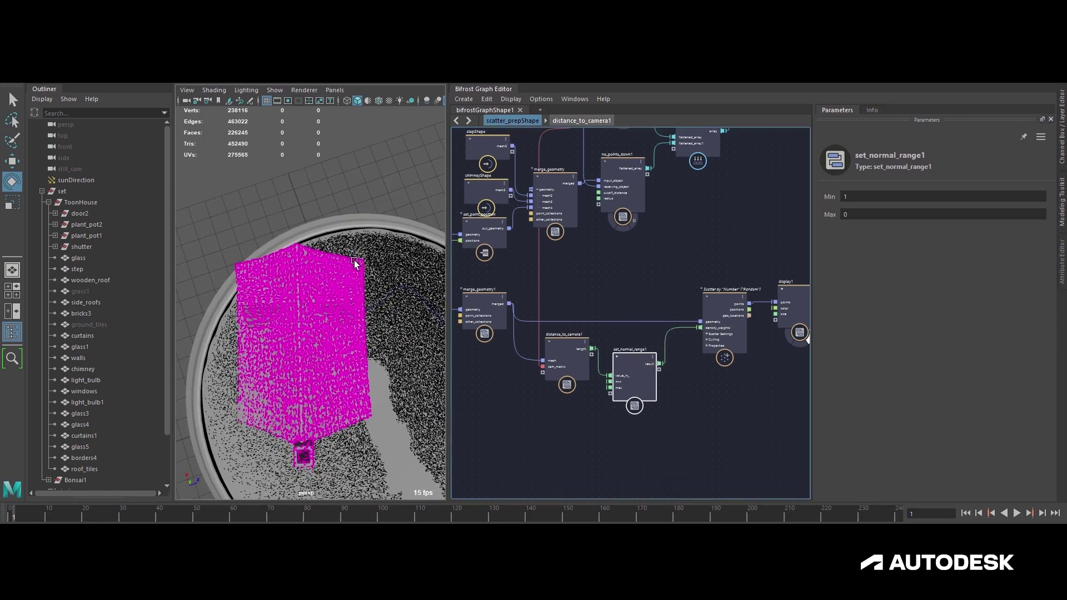
left_click_drag(358, 296, 312, 321, "alt")
right_click_drag(311, 322, 268, 308, "alt")
left_click_drag(268, 308, 257, 316, "alt")
middle_click_drag(578, 401, 567, 423, "alt")
right_click_drag(567, 423, 528, 431, "alt")
middle_click_drag(671, 426, 661, 424, "alt")
right_click_drag(662, 425, 659, 421, "alt")
middle_click_drag(659, 421, 650, 414, "alt")
right_click_drag(651, 414, 734, 412, "alt")
middle_click_drag(592, 417, 658, 432, "alt")
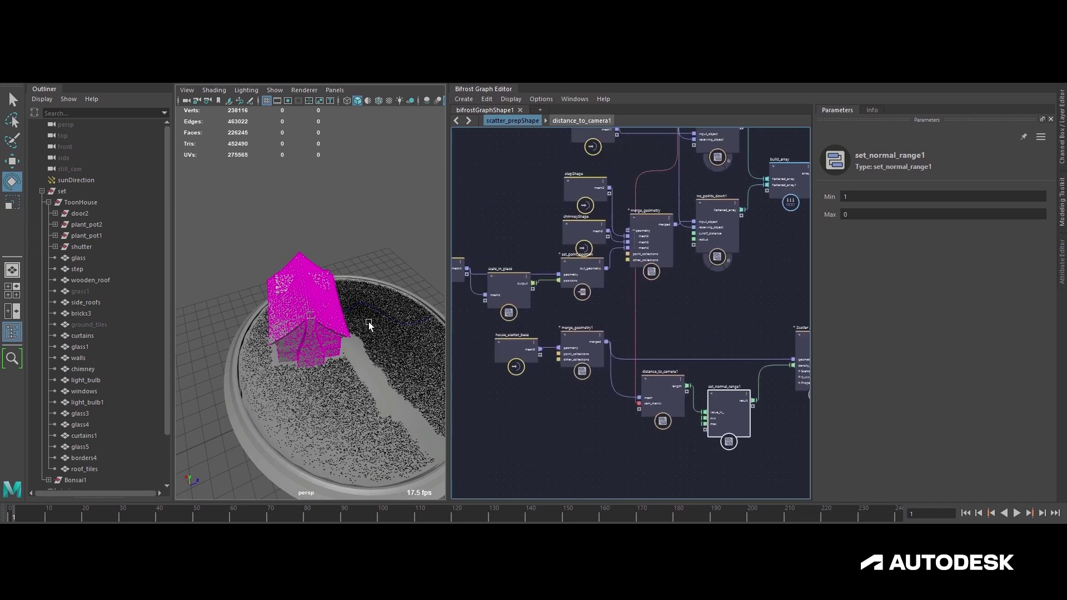
mouse_move(312, 317)
left_mouse_down("alt")
mouse_move(322, 312)
mouse_move(325, 333)
left_mouse_up("alt")
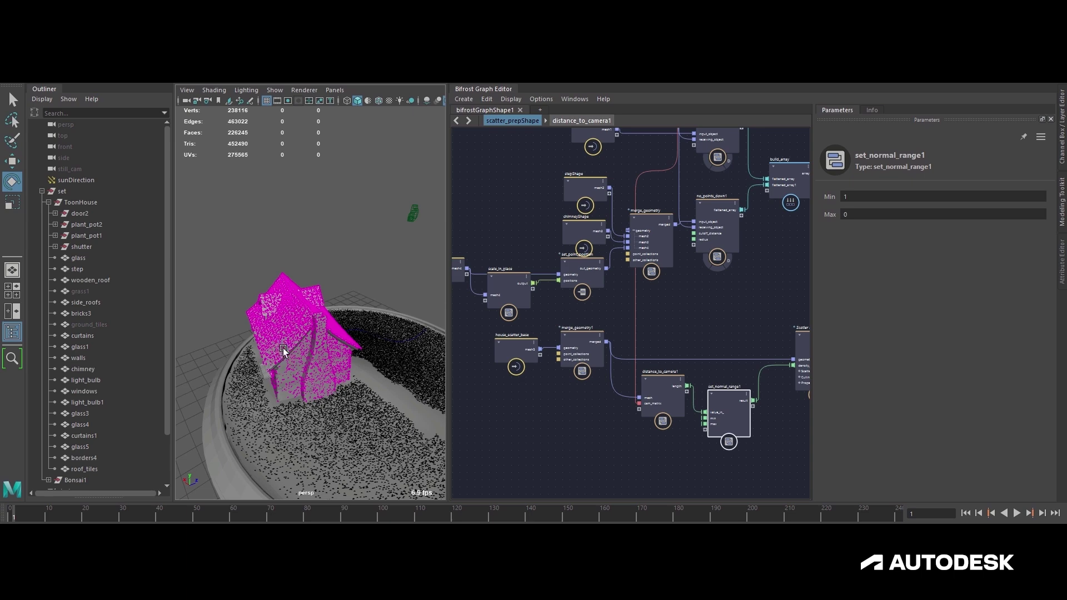
left_click_drag(310, 348, 294, 317, "alt")
- Add a get_raycast_locations node below distance_to_camera1 and connect the merged house geometry to it
middle_click_drag(597, 445, 560, 358, "alt")
key("Tab")
type("raycast")
key("Down")
key("Down")
key("Return")
left_click_drag(559, 359, 664, 368)
scroll(600, 338, "up", 1)
mouse_move(600, 338)
middle_mouse_down("alt")
mouse_move(579, 359)
mouse_move(587, 351)
middle_mouse_up("alt")
- Add a get_point_position node fed by the merged house geometry
left_click_drag(554, 276, 502, 276)
key("Tab")
type("gpopo")
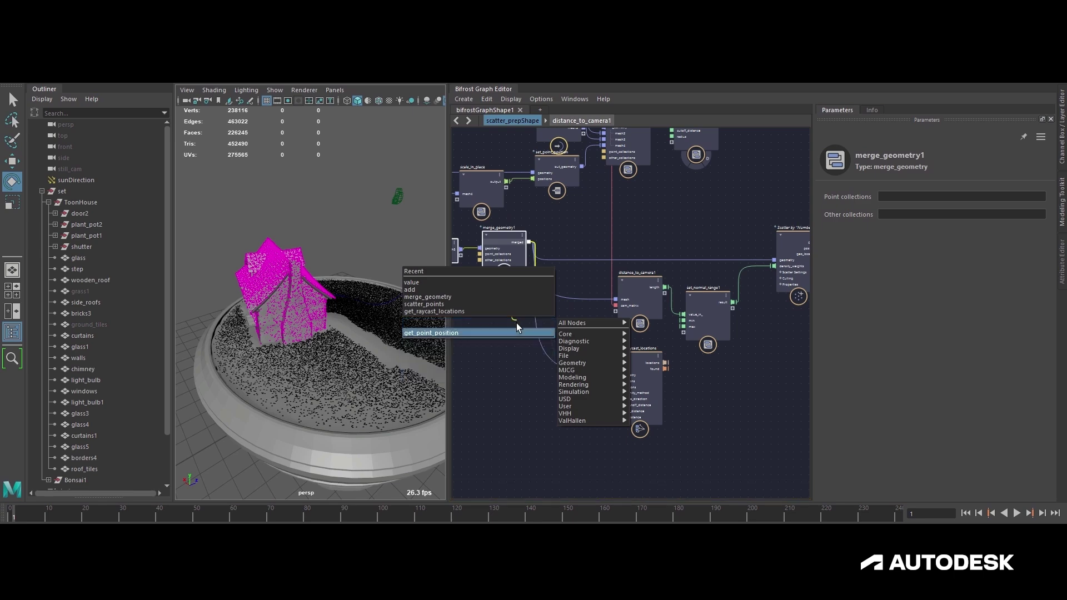
key("Return")
- Expose the camera translation as an output of the distance_to_camera1 compound and return to the parent graph
double_click(633, 320)
key("a")
left_click_drag(524, 248, 677, 275)
double_click(672, 319)
middle_click_drag(672, 318, 670, 286, "alt")
- Add a subtract node taking the camera translation and the point position as inputs
left_click_drag(627, 273, 639, 409)
key("Tab")
type("subt")
key("Return")
left_click_drag(536, 387, 615, 435)
middle_click_drag(720, 407, 681, 425, "alt")
- Rearrange the raycast nodes and connect the subtract output to the directions of get_raycast_locations
left_click_drag(784, 206, 684, 364)
left_click(671, 443)
middle_click_drag(670, 445, 682, 434, "alt")
scroll(681, 433, "up", 1)
left_click_drag(687, 268, 508, 268)
middle_click_drag(573, 378, 554, 362, "alt")
left_click_drag(587, 427, 651, 347)
- Copy the location_scope node from inside the no_points_down1 compound and return to the house scatter nodes
scroll(657, 344, "down", 4)
middle_click_drag(745, 367, 715, 278, "alt")
middle_click_drag(634, 298, 538, 260, "alt")
double_click(561, 233)
middle_click_drag(681, 329, 508, 326, "alt")
left_click_drag(522, 358, 696, 262)
middle_click_drag(570, 410, 715, 305, "alt")
double_click(715, 306)
middle_click_drag(617, 397, 679, 338, "alt")
scroll(679, 338, "up", 3)
middle_click_drag(750, 287, 684, 348, "alt")
left_click(684, 350)
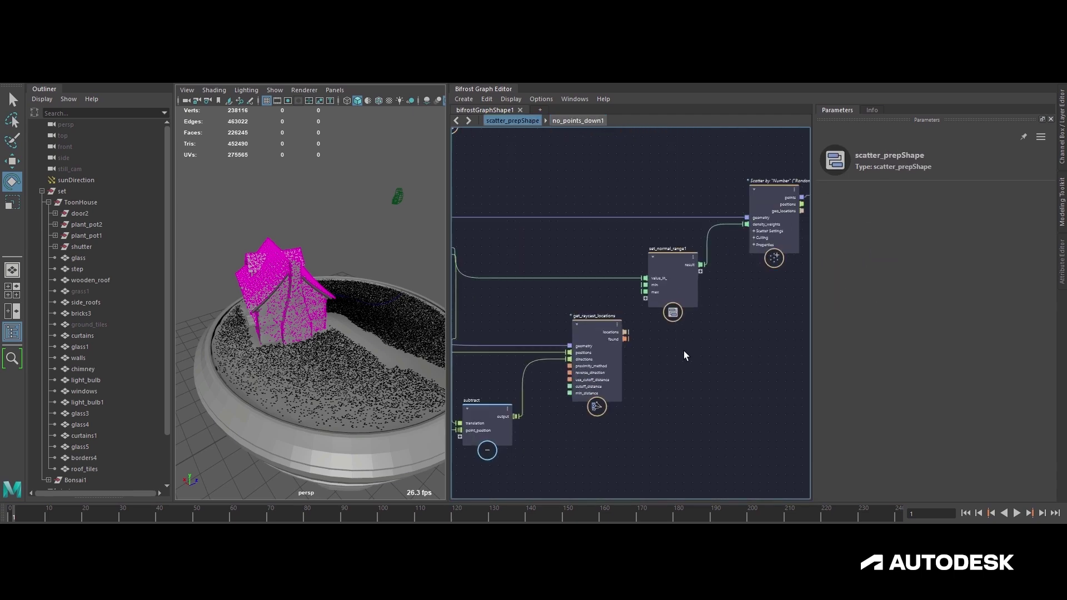
- Paste location_scope after get_raycast_locations and wire in the locations, house geometry, point positions and subtract output as raycast directions
key("ctrl+v")
left_click_drag(626, 332, 660, 379)
middle_click_drag(636, 363, 654, 376, "alt")
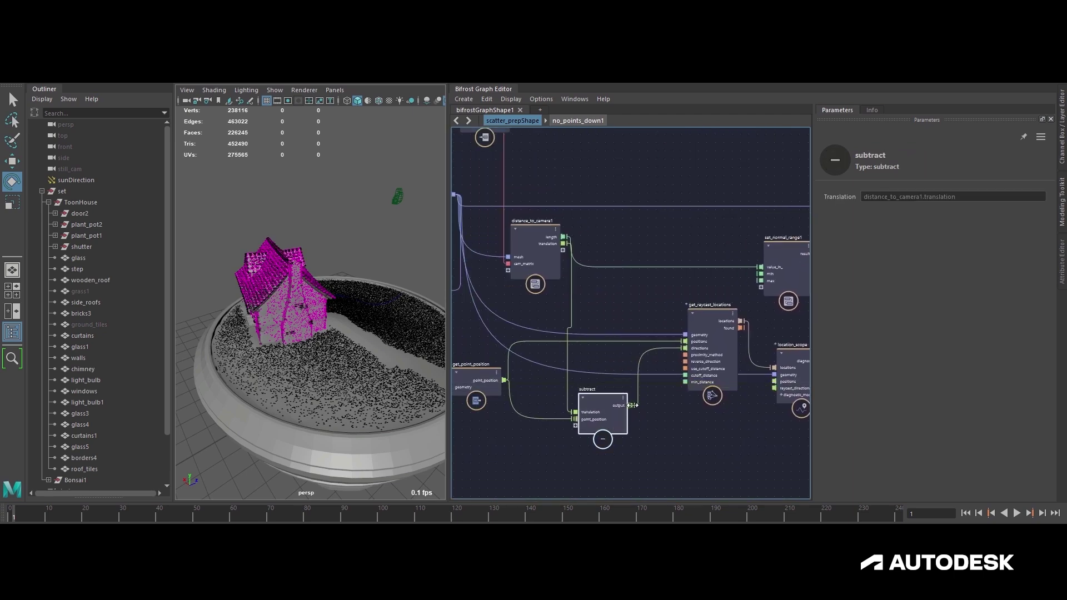
left_click_drag(632, 405, 774, 388)
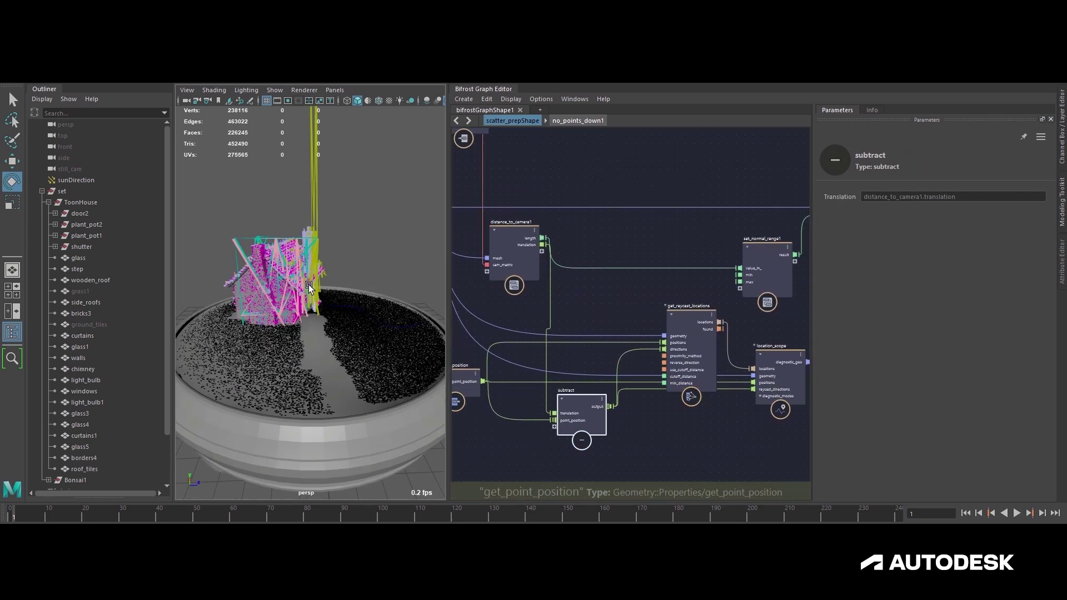
- Rewire the subtract node so the camera translation comes first and the point position second
left_click(675, 315)
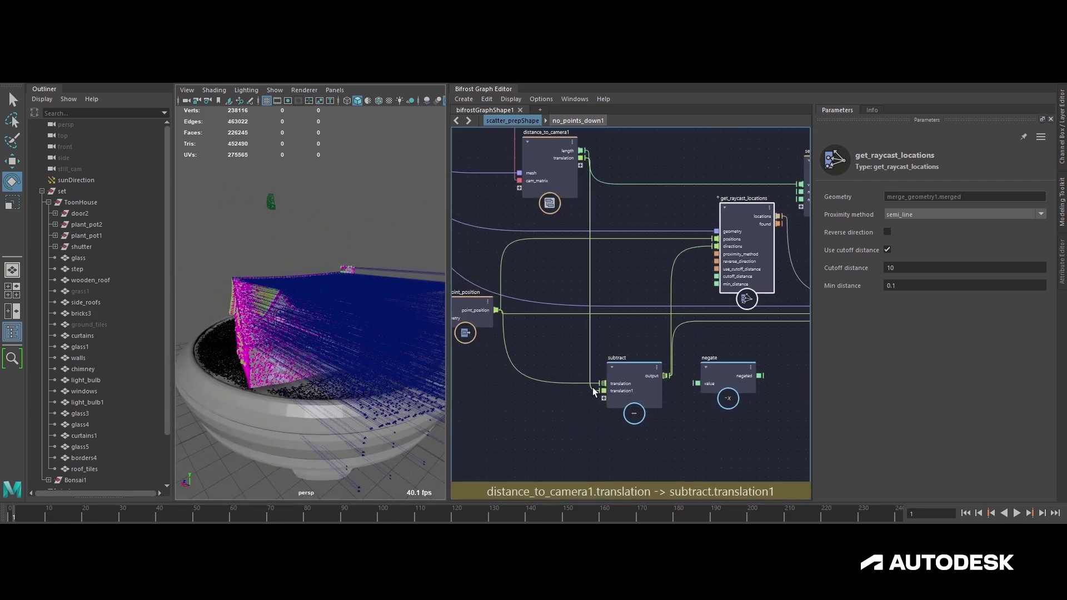
left_click(602, 384)
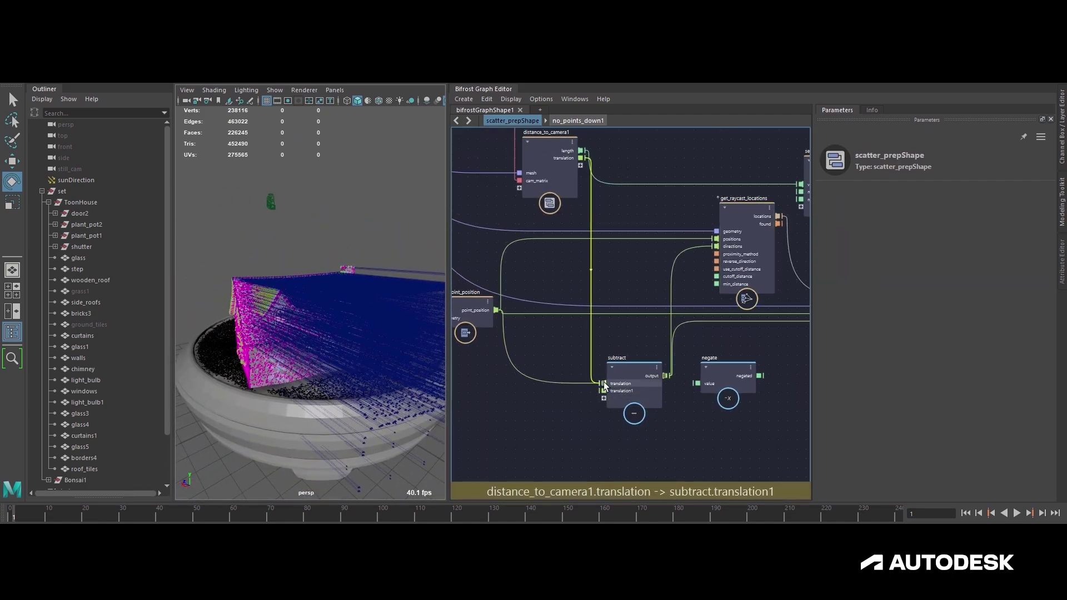
key("Delete")
left_click_drag(496, 310, 603, 391)
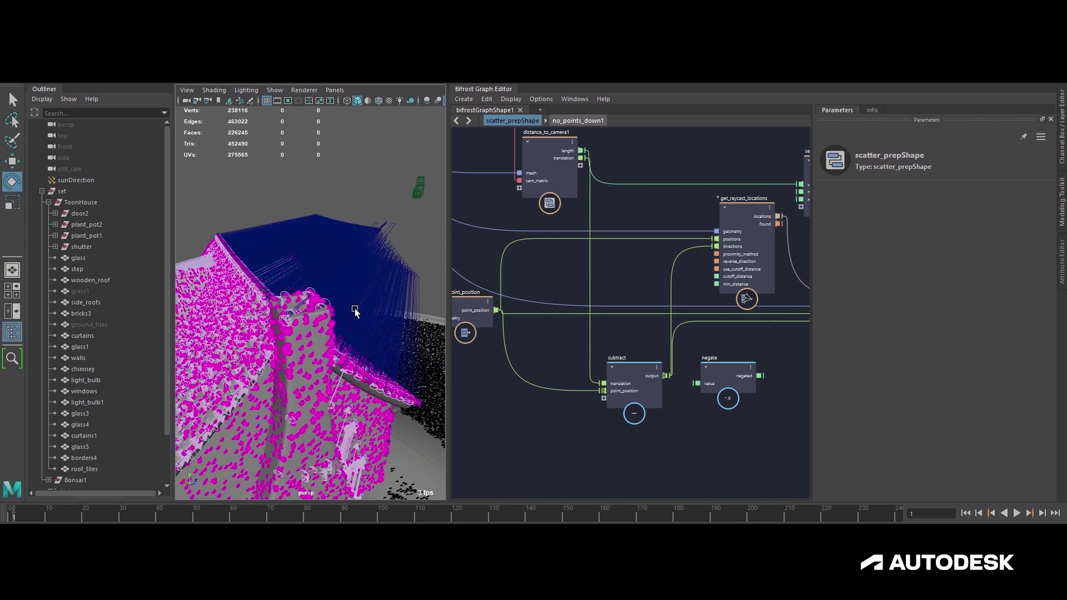
- Examine the rays cast from the house toward the camera and the node connections that produce them
left_click_drag(356, 311, 324, 324, "alt")
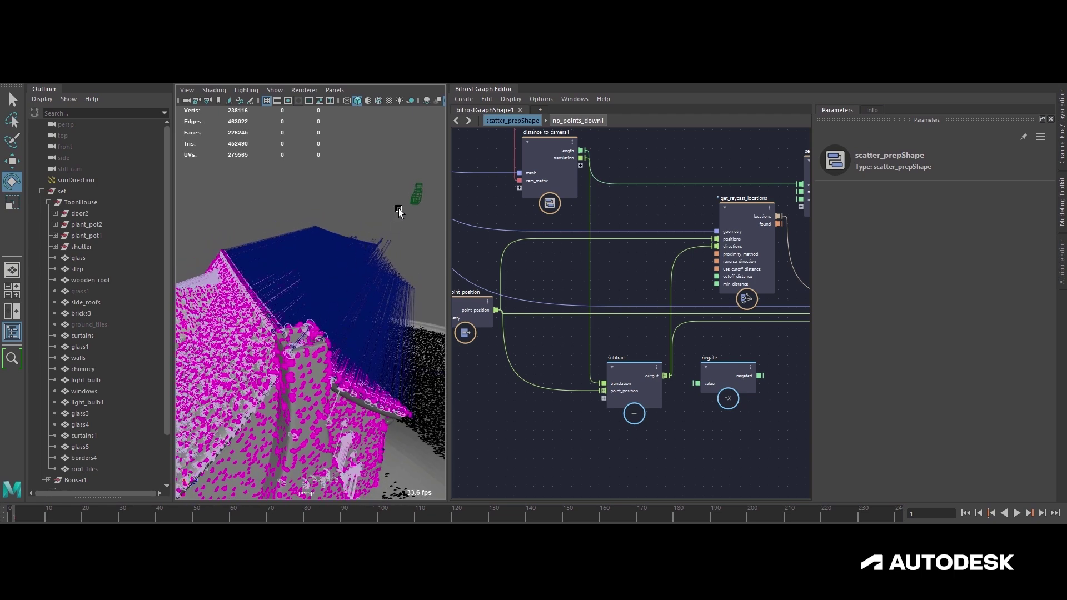
left_click_drag(413, 204, 312, 219, "alt")
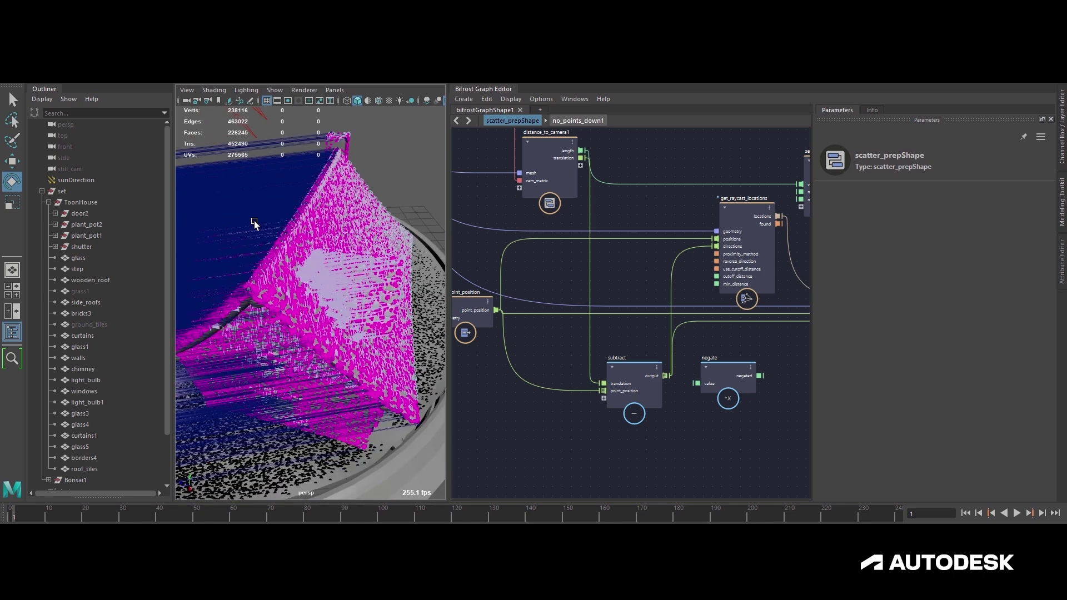
middle_click_drag(794, 340, 631, 359, "alt")
middle_click_drag(603, 242, 679, 242)
left_click_drag(607, 212, 571, 211)
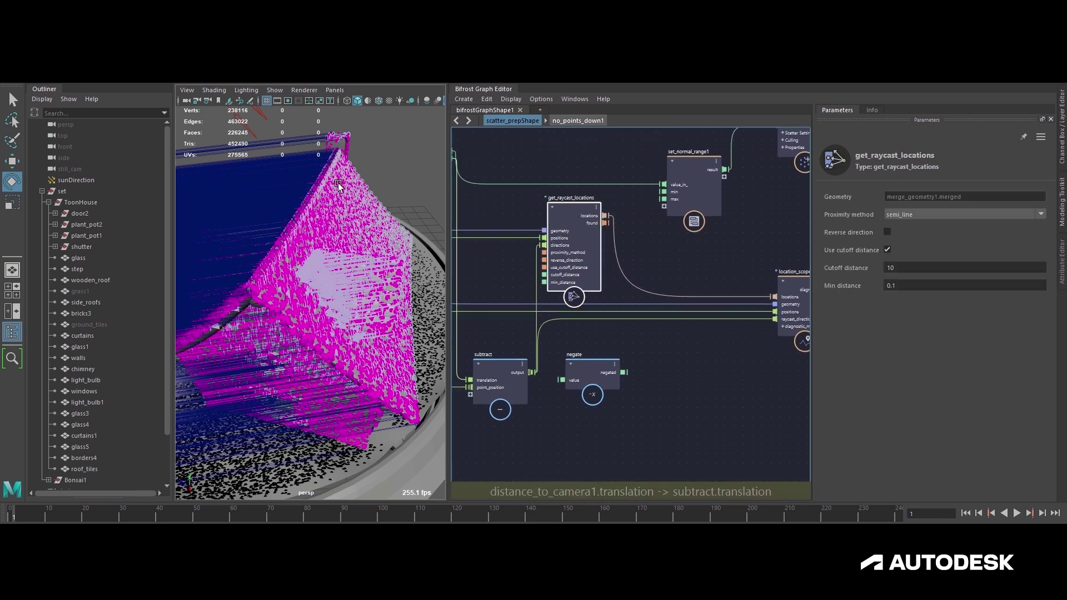
middle_click_drag(642, 234, 712, 258)
middle_click_drag(562, 231, 607, 226)
middle_click_drag(571, 279, 542, 275)
left_click_drag(467, 256, 459, 268)
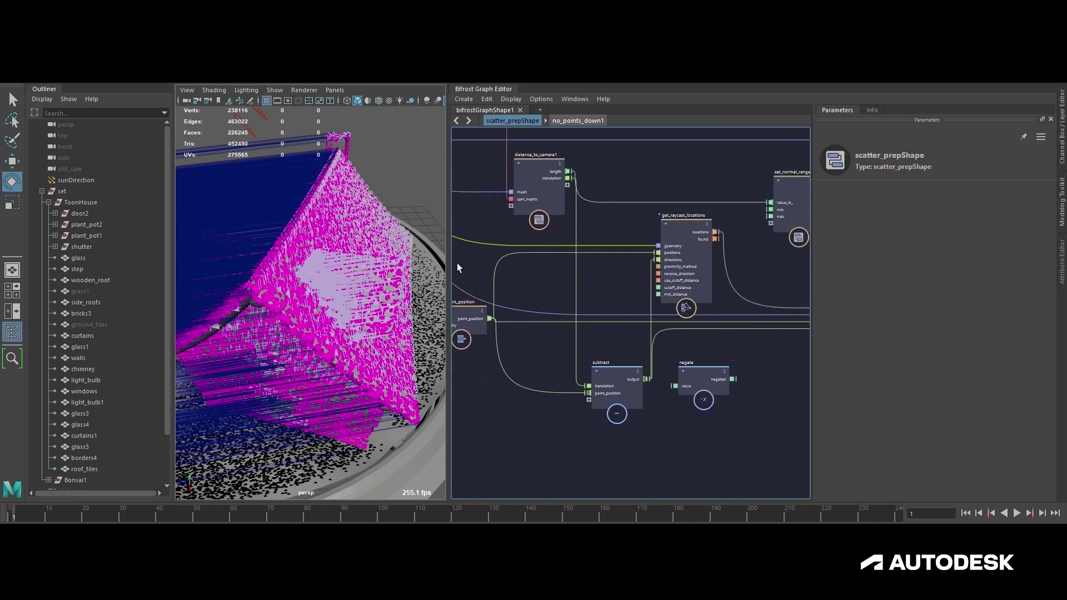
middle_click_drag(512, 285, 557, 287)
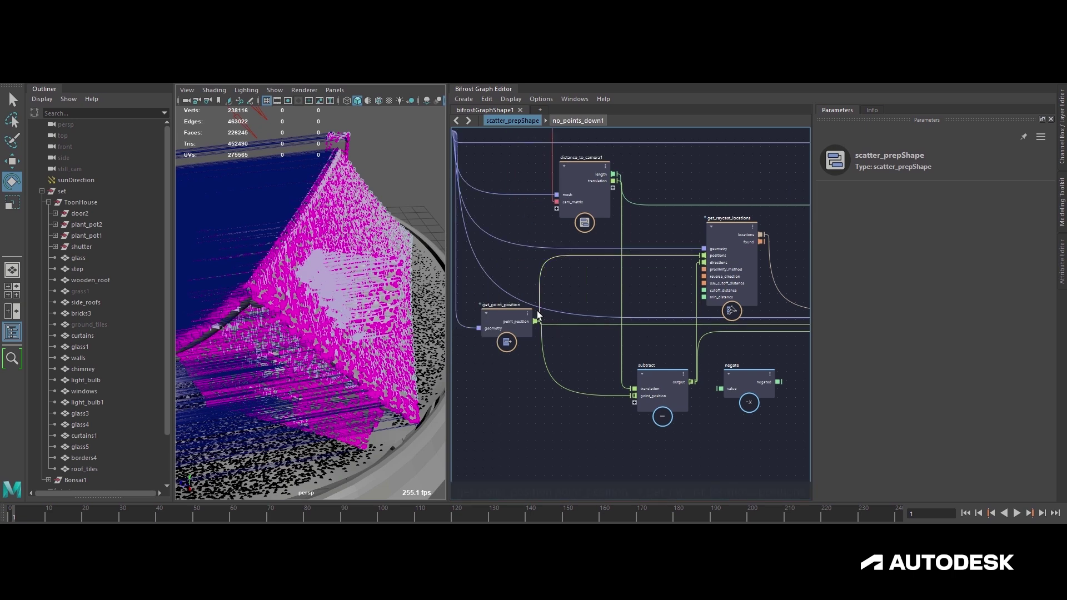
middle_click_drag(659, 281, 626, 279)
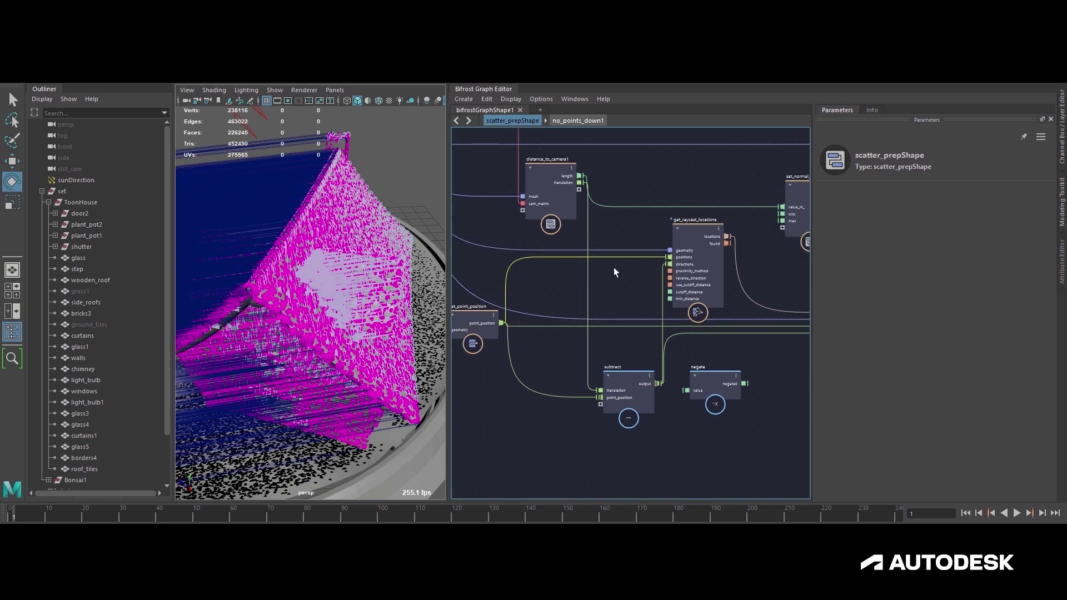
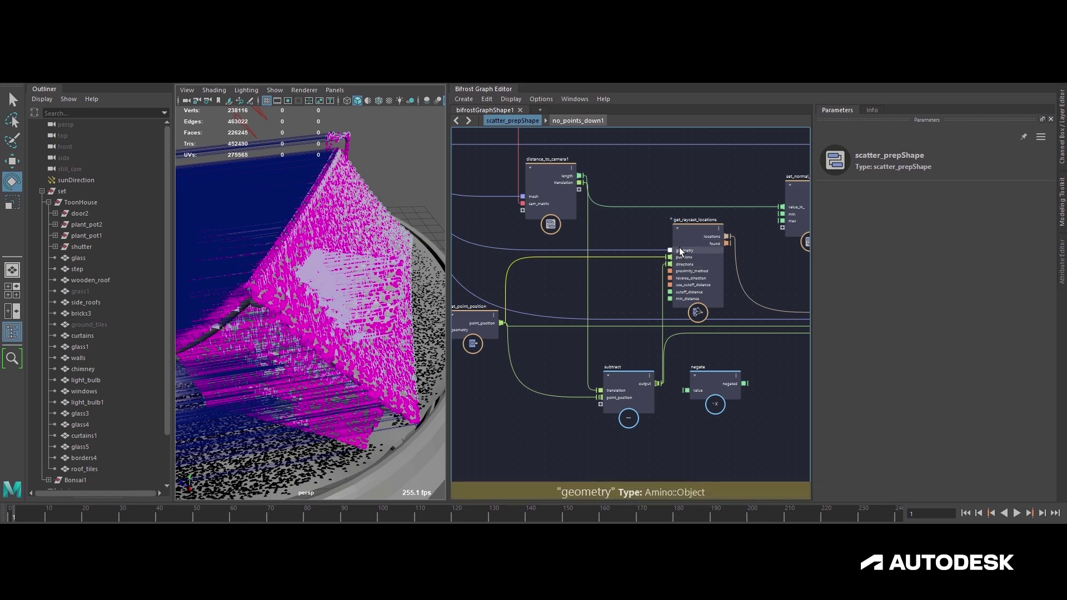
middle_click_drag(596, 298, 615, 295, "alt")
left_click_drag(331, 303, 234, 287, "alt")
- Try a min distance of 1 on get_raycast_locations and check the rays on the roof
left_click(717, 261)
left_click(909, 285)
left_click_drag(312, 339, 500, 334, "alt")
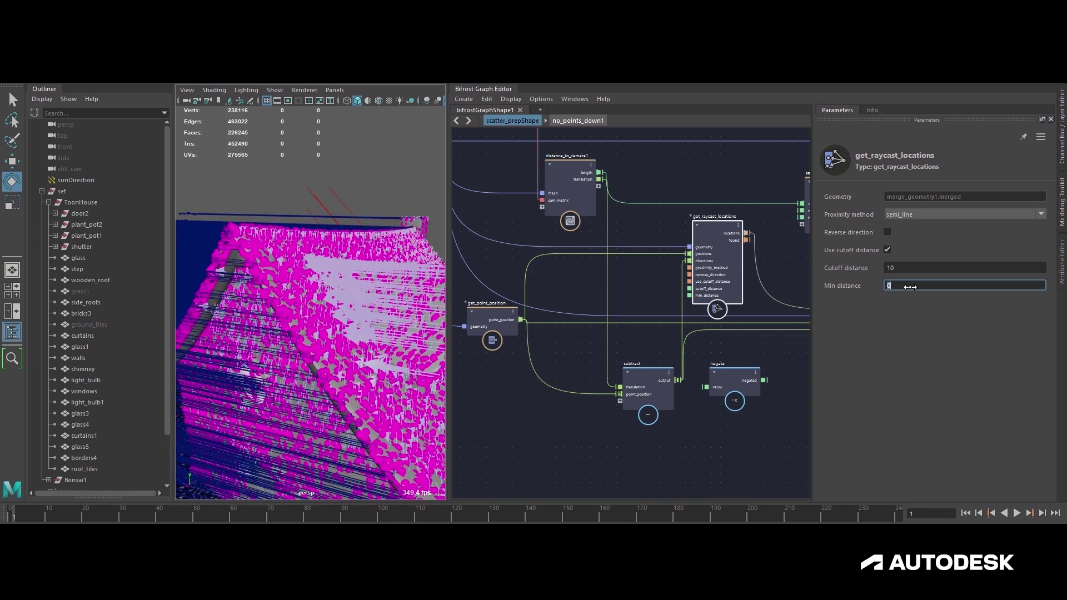
key("Return")
left_click_drag(332, 272, 315, 346, "alt")
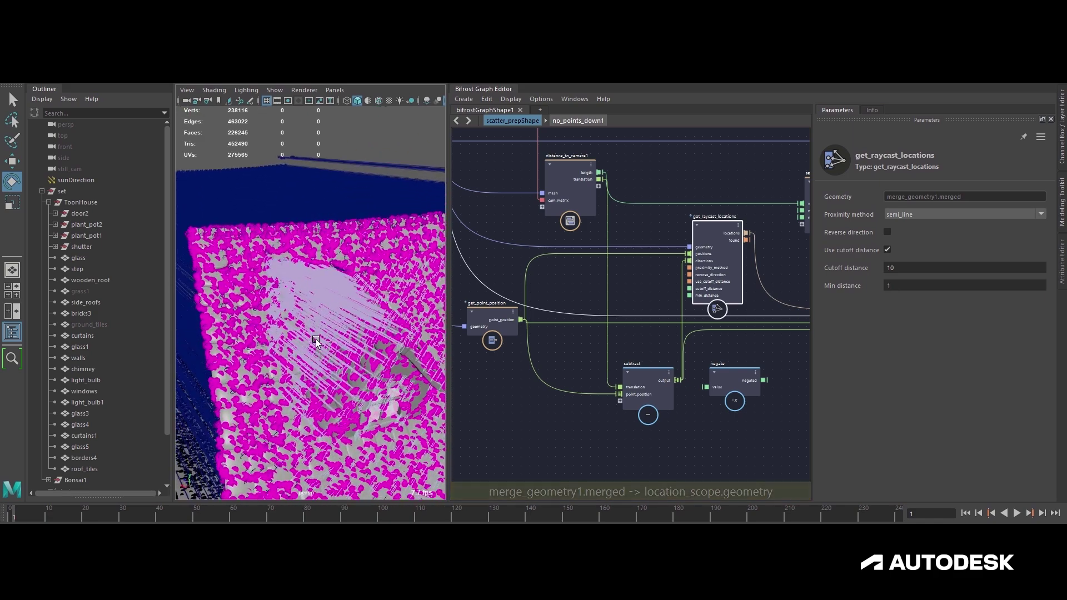
right_click_drag(273, 288, 295, 333, "alt")
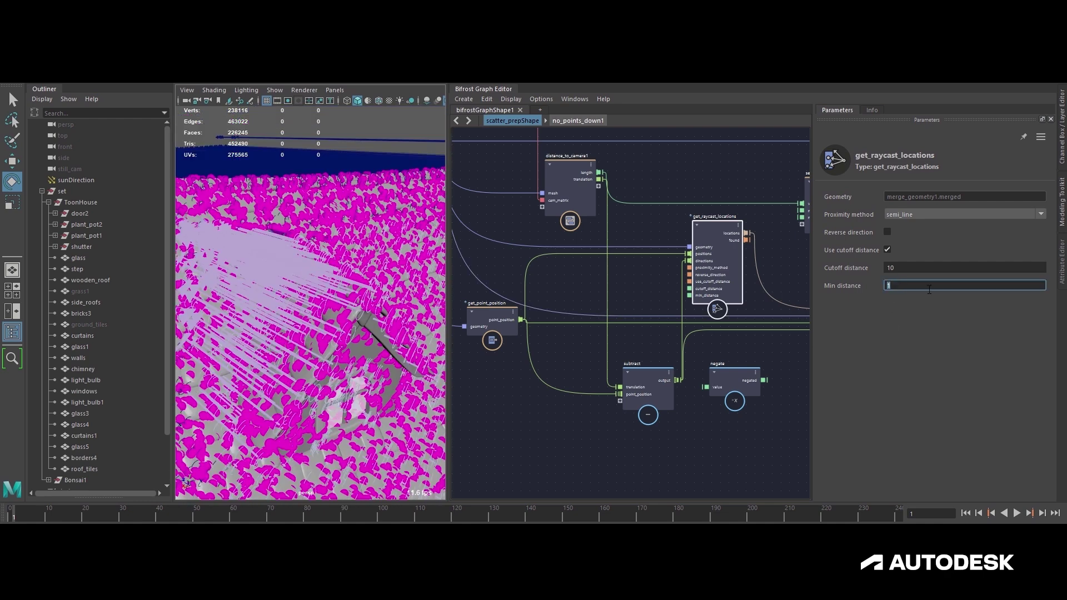
- Set the min distance of get_raycast_locations back to 0.1 and check the rays around the roof
key("Return")
right_click_drag(381, 308, 319, 291, "alt")
left_click_drag(319, 291, 334, 295, "alt")
right_click_drag(334, 294, 330, 290, "alt")
scroll(330, 290, "up", 10)
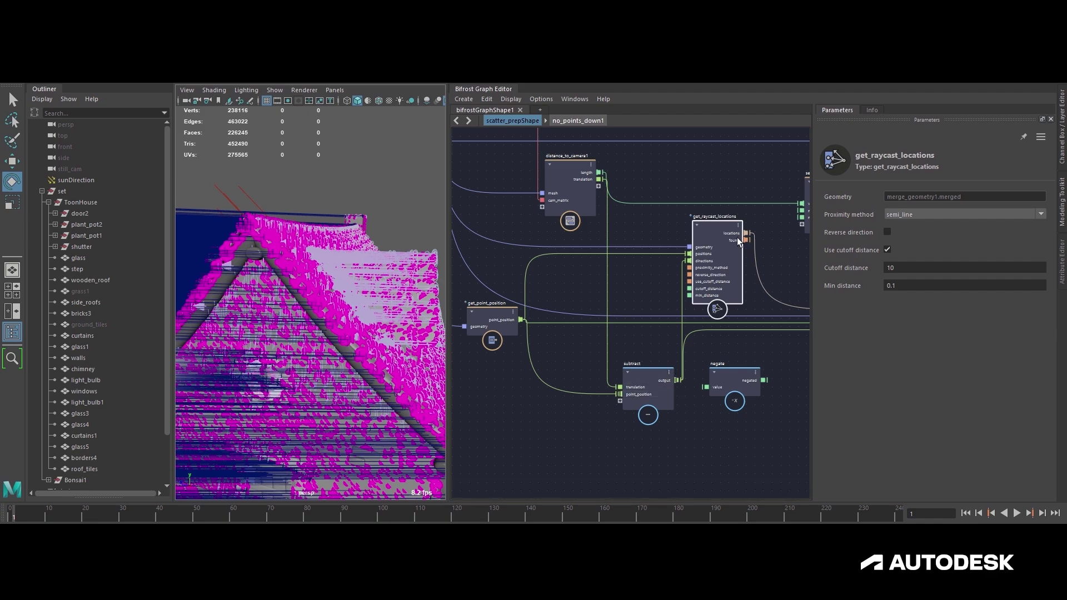
- Move the set_normal_range1 node back beside distance_to_camera1 to free space before the scatter node
left_click_drag(406, 295, 284, 246, "alt")
middle_click_drag(800, 403, 642, 475, "alt")
left_click_drag(609, 309, 610, 283)
middle_click_drag(610, 283, 622, 345, "alt")
scroll(584, 259, "down", 1)
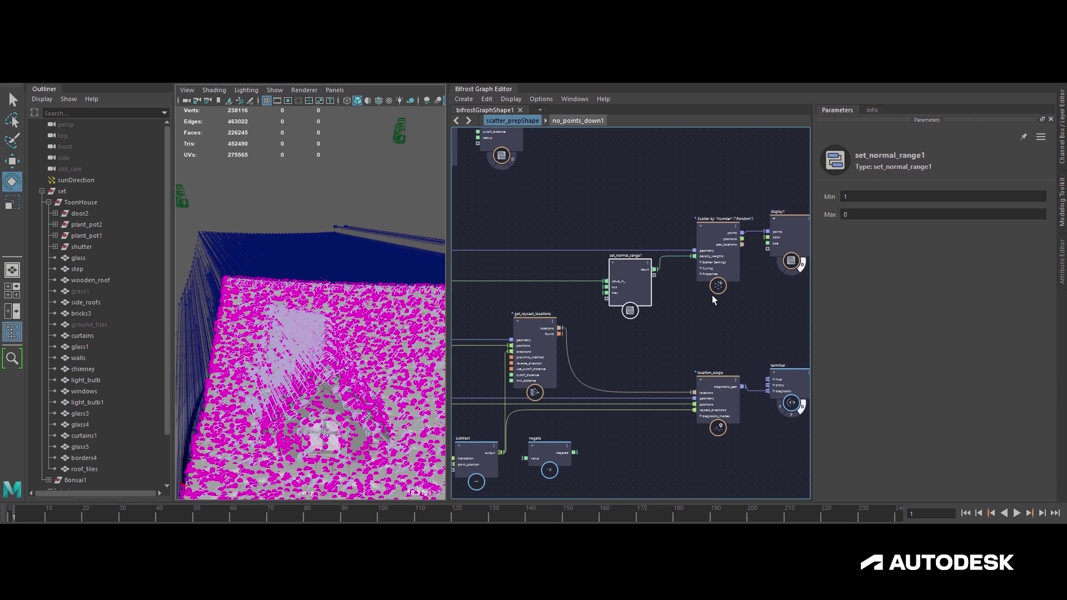
middle_click_drag(691, 310, 734, 315, "alt")
left_click_drag(658, 287, 505, 290)
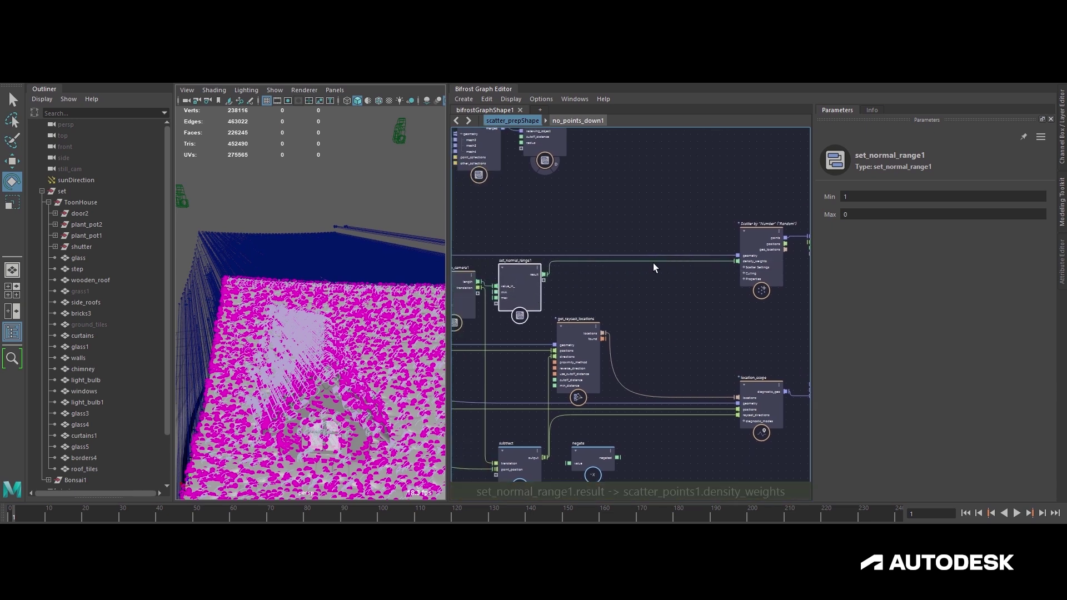
- Create a find_all_in_array node from the found output of get_raycast_locations, searching for false values
left_click_drag(337, 265, 300, 225, "alt")
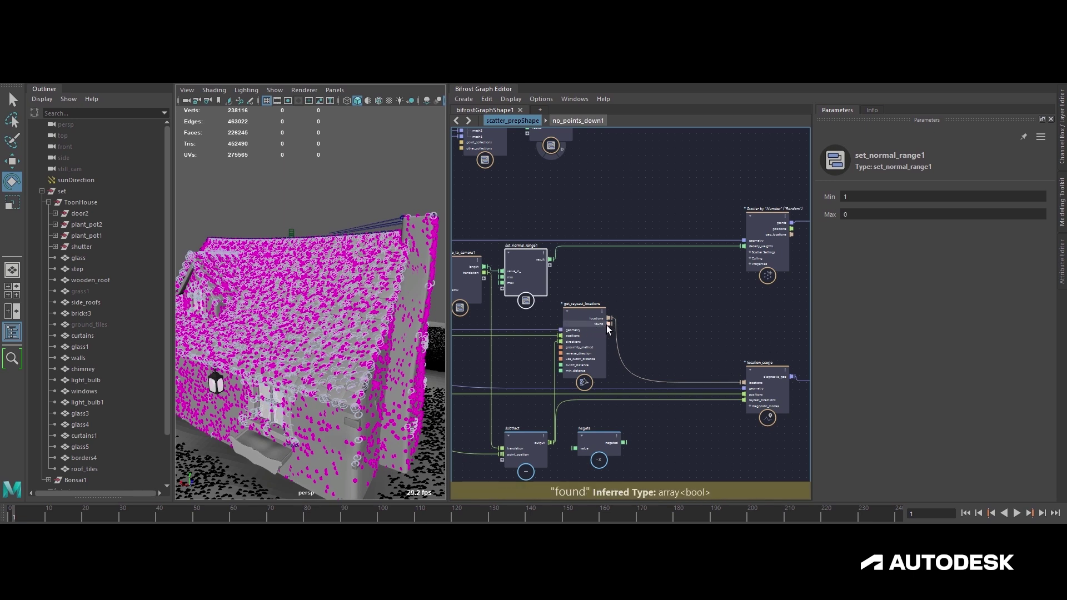
left_click_drag(607, 323, 639, 327)
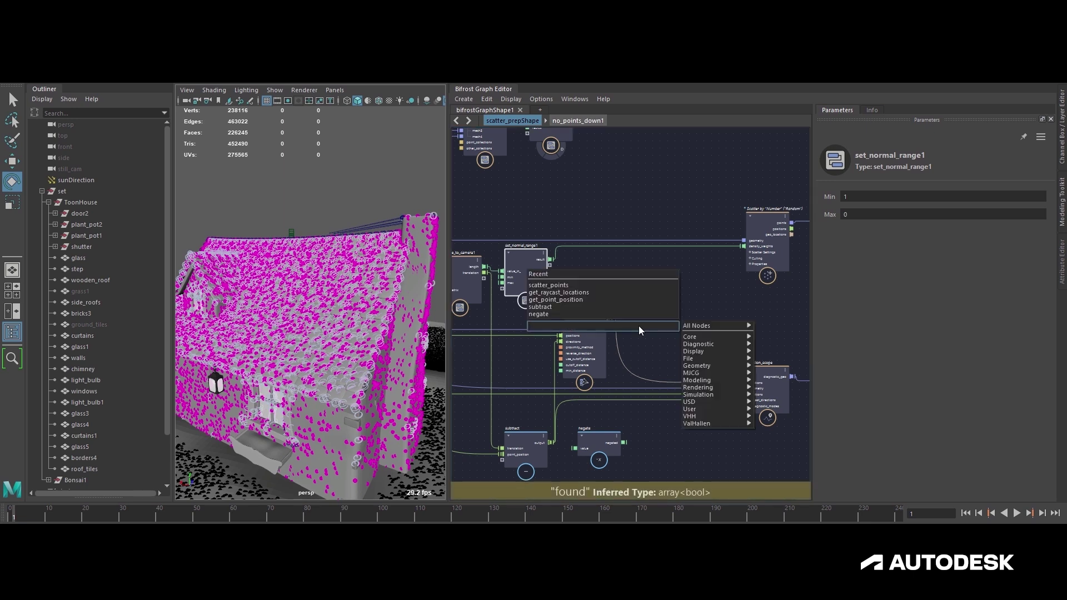
left_click(640, 335)
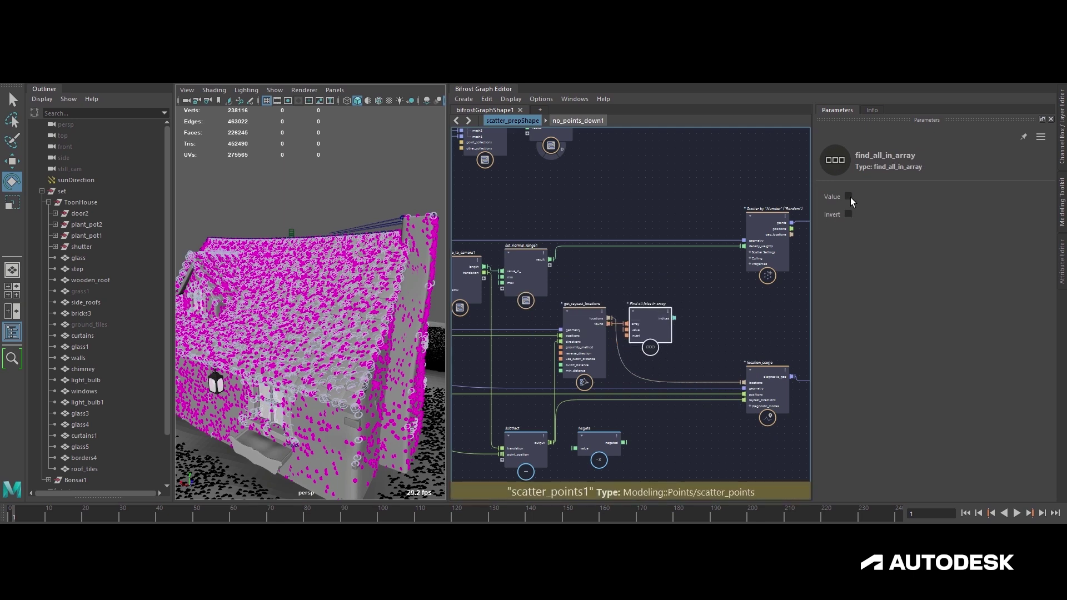
middle_click_drag(696, 268, 680, 279)
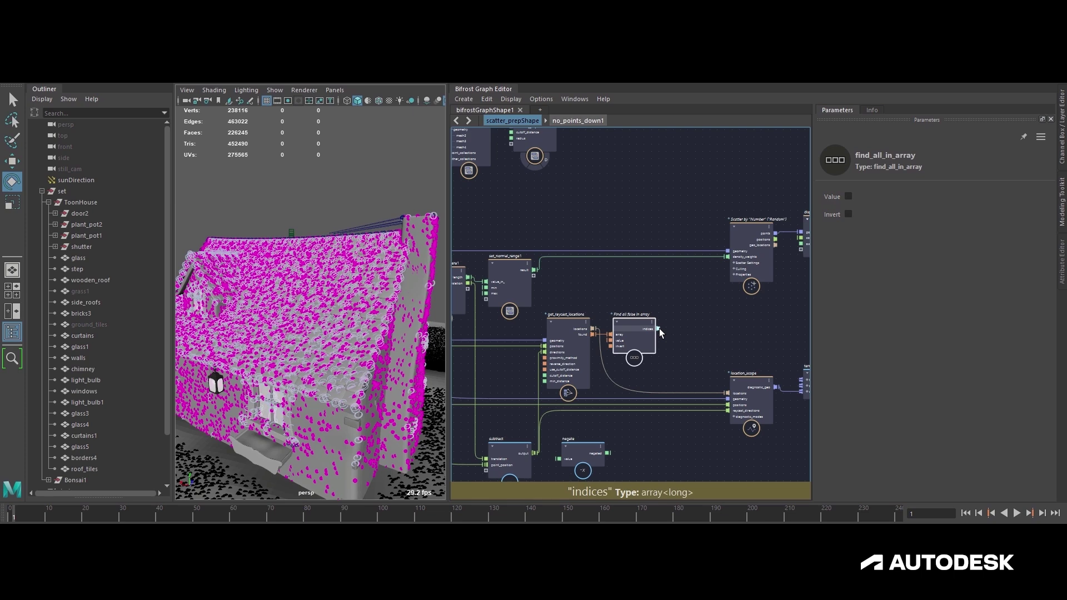
left_click(506, 342)
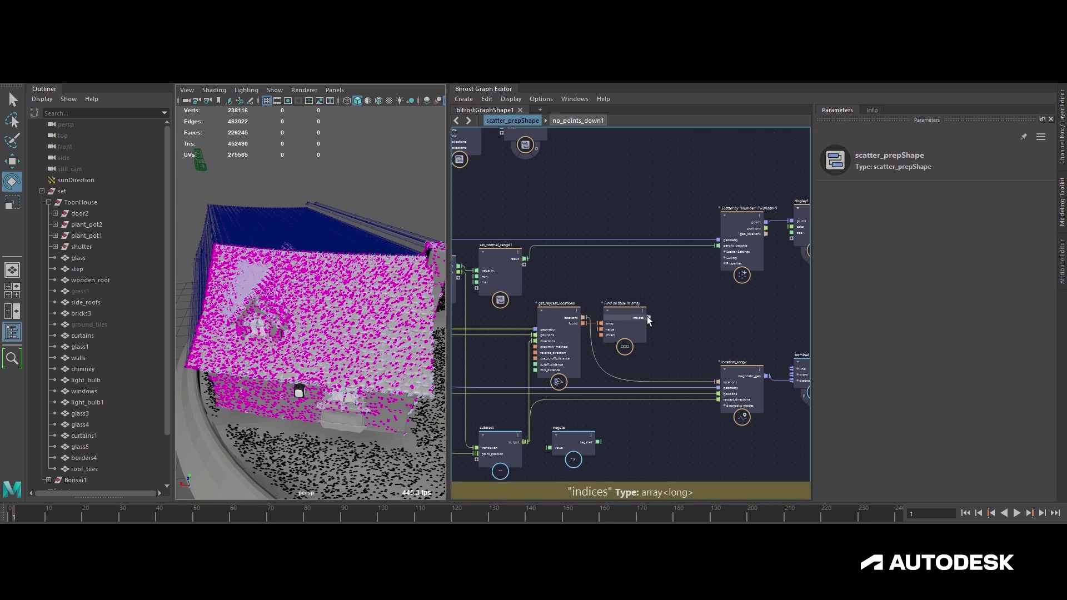
left_click(625, 315)
left_click(652, 315)
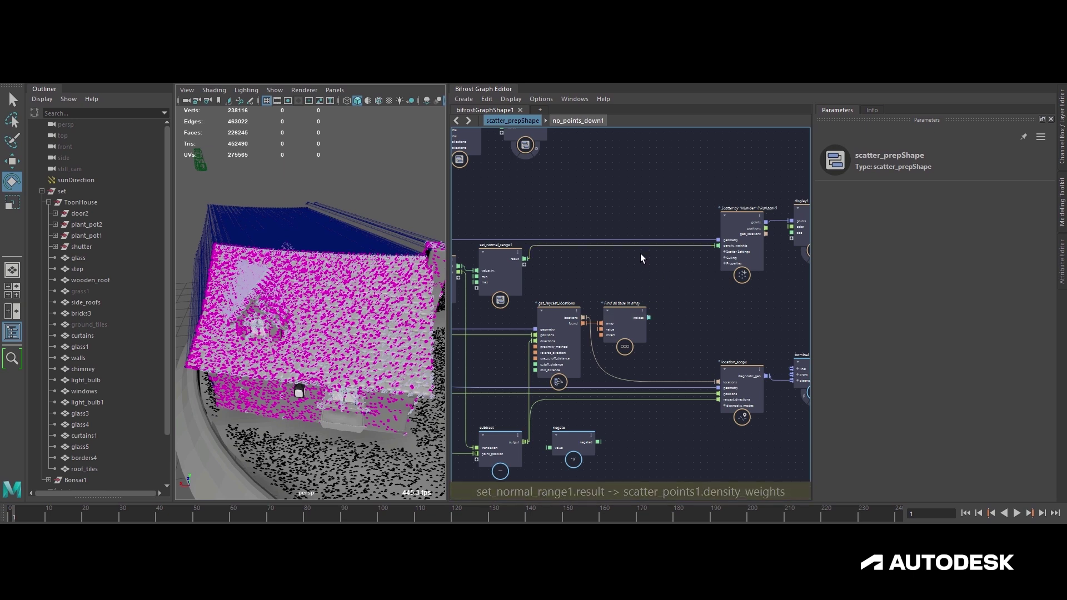
- Insert a set_in_array node before the scatter density weights, with value 0 and find_all_in_array's indices feeding its index
key("Tab")
type("setin")
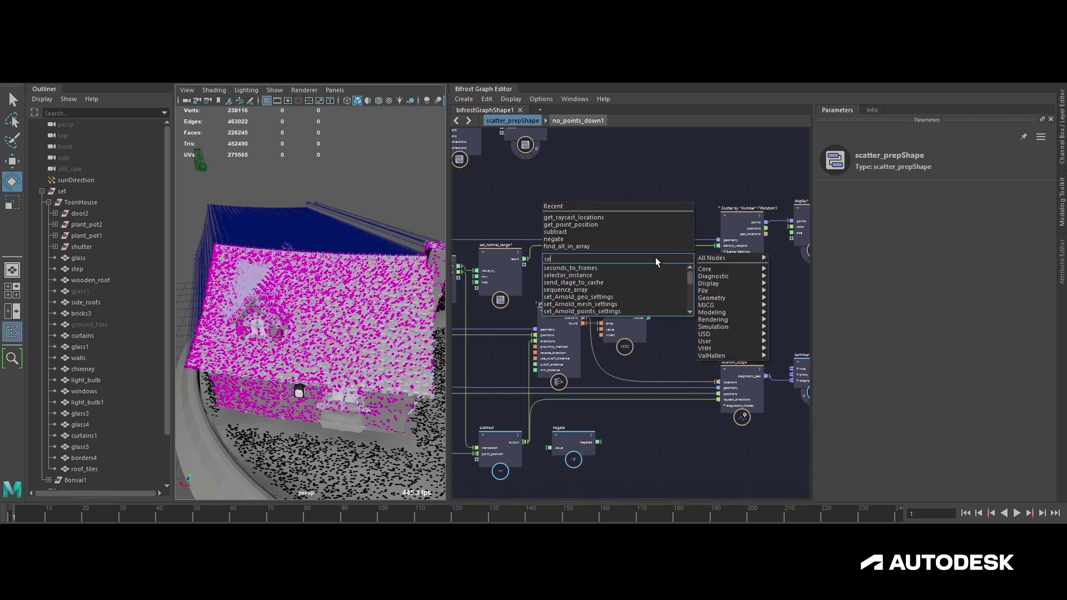
key("Return")
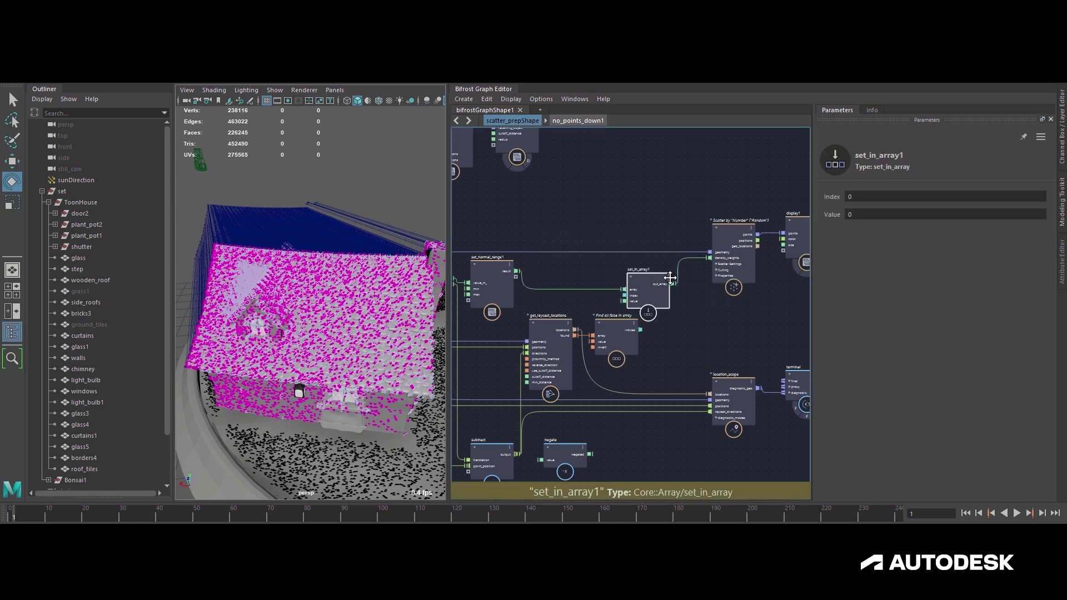
left_click(856, 214)
left_click_drag(635, 332, 638, 286)
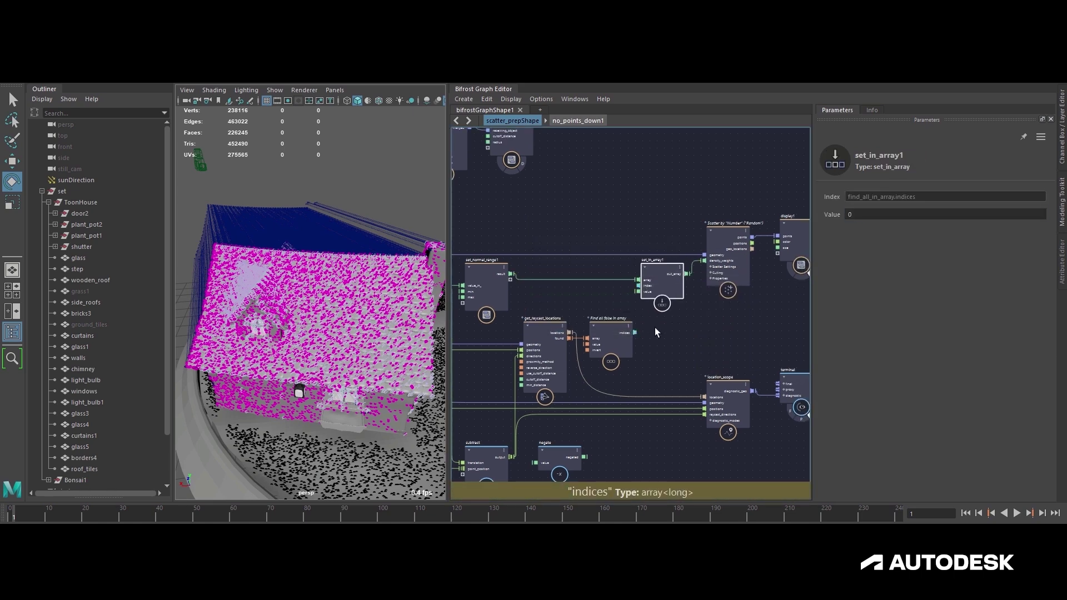
- Turn off the terminal's diagnostic output and hide the set group to check the scattered points alone
middle_click_drag(810, 410, 773, 361)
left_click(776, 361)
key("h")
left_click(66, 192)
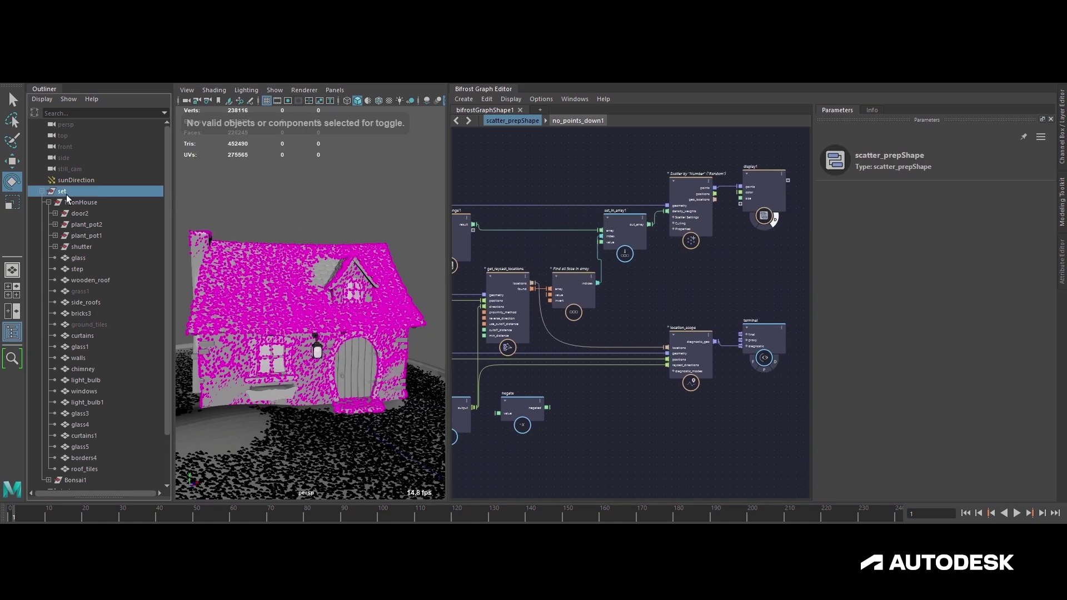
key("h")
left_click_drag(264, 281, 435, 309, "alt")
scroll(593, 286, "down", 1)
middle_click_drag(592, 286, 615, 312, "alt")
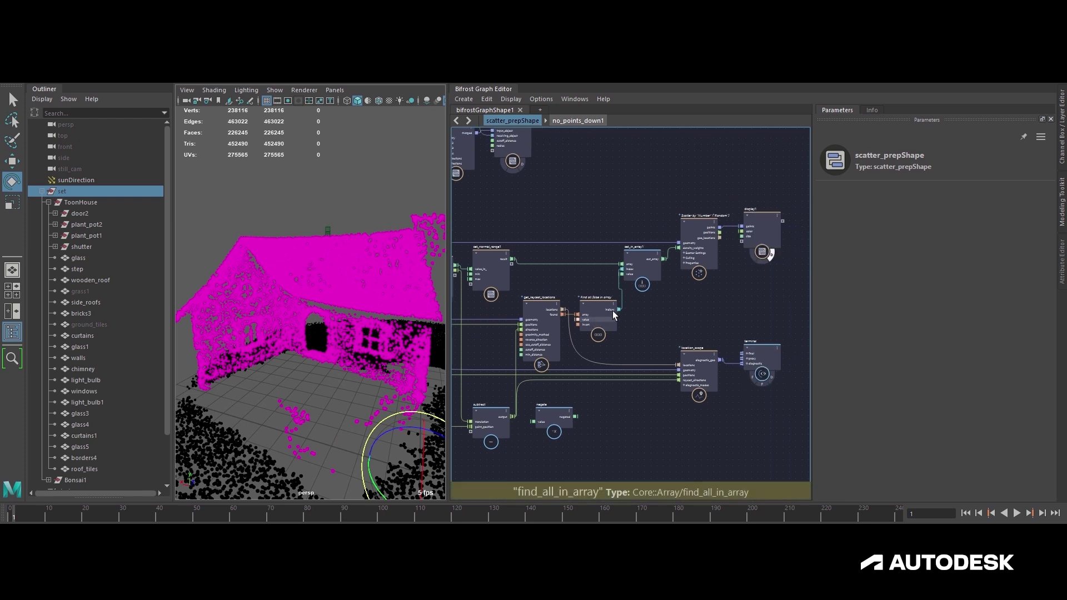
- Move display1 away from scatter_points1 and inspect the point properties on the connection between them
left_click(695, 225)
middle_click_drag(723, 308, 593, 330, "alt")
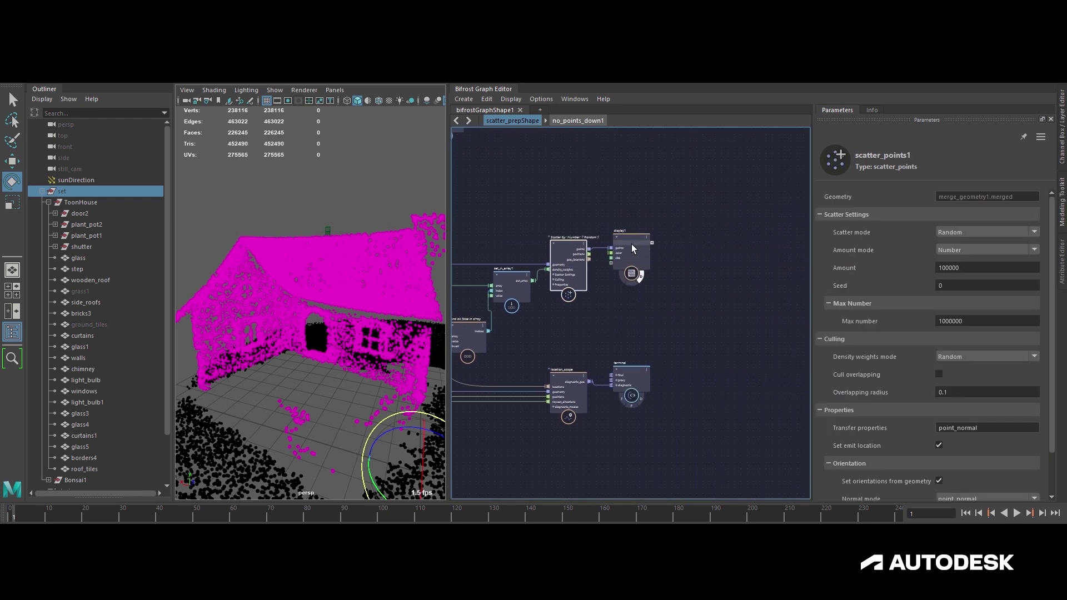
left_click_drag(629, 244, 692, 244)
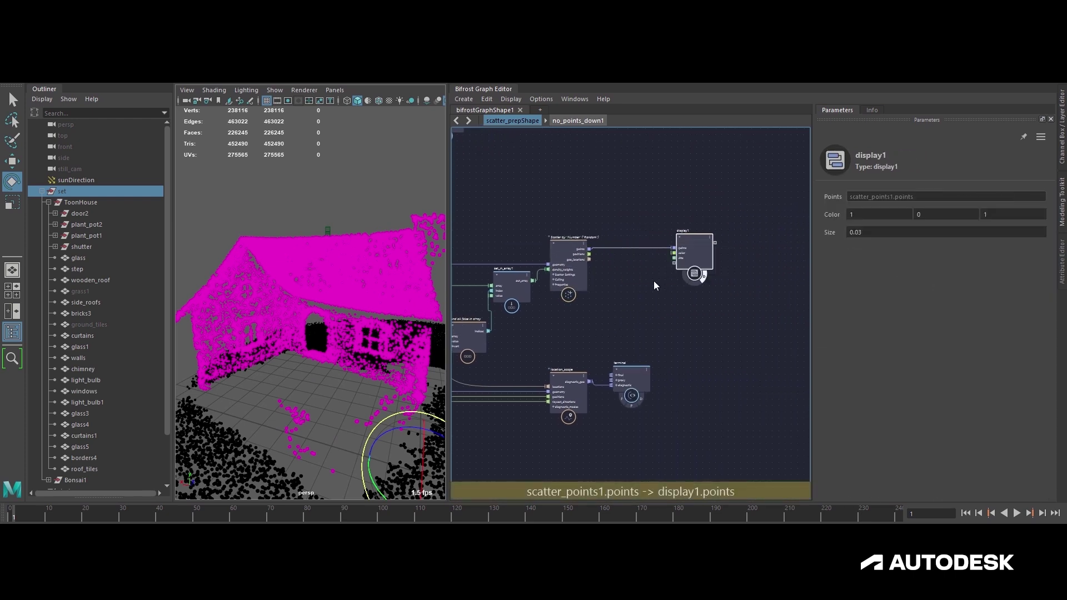
scroll(649, 265, "up", 2)
mouse_move(679, 259)
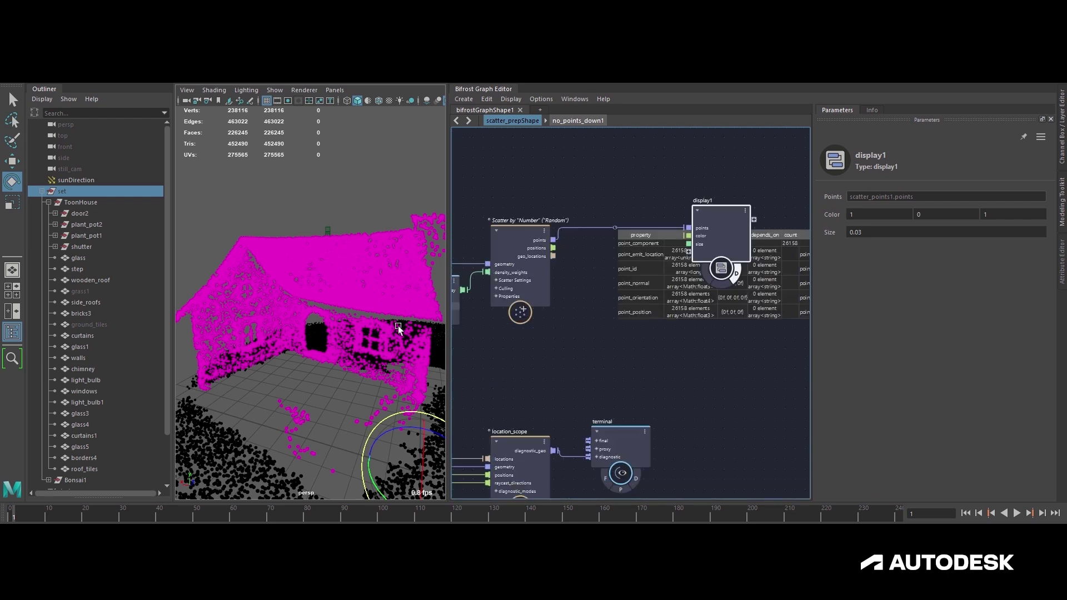
- Look through shot_cam and scrub the timeline to frame 200 to check the points along the camera move
left_click(334, 89)
mouse_move(356, 100)
left_click(467, 119)
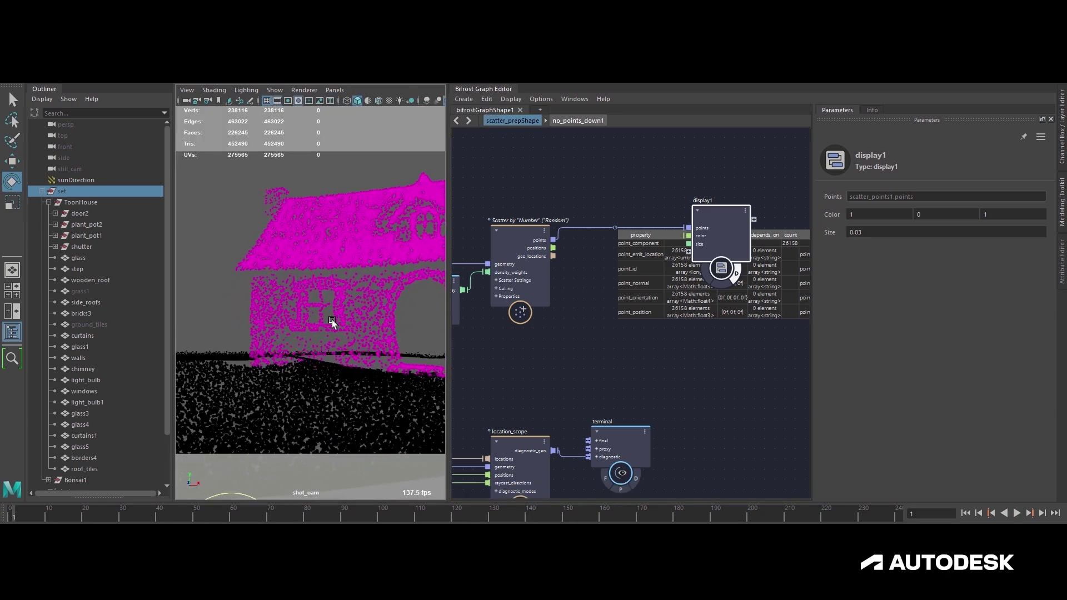
left_click_drag(15, 515, 653, 523)
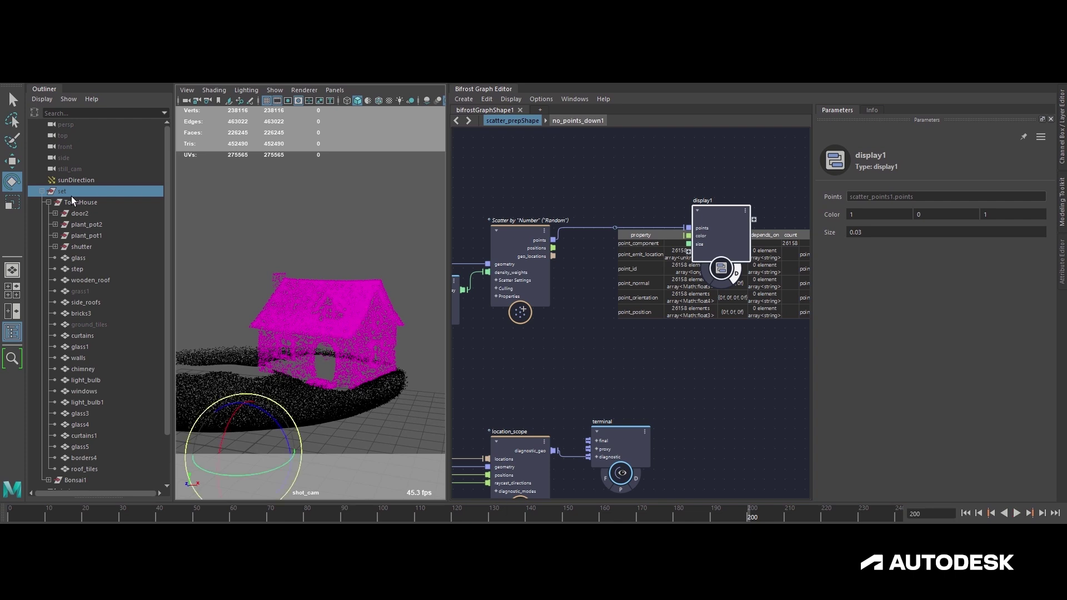
- Collapse the set group and set the scatter_points1 amount to 200000
left_click(43, 191)
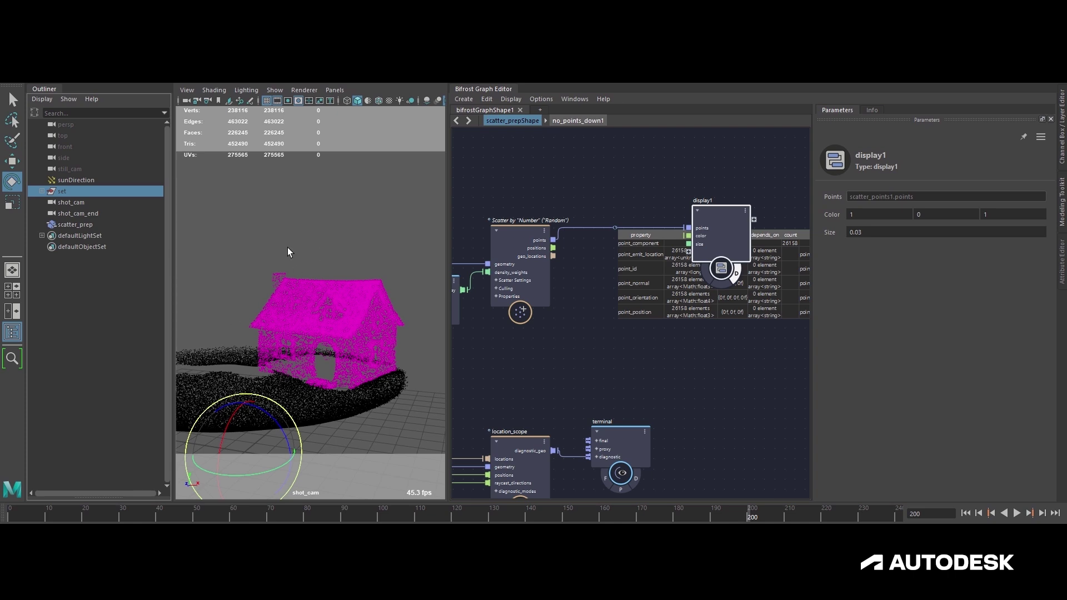
left_click(506, 232)
left_click(973, 272)
type("200000")
key("Return")
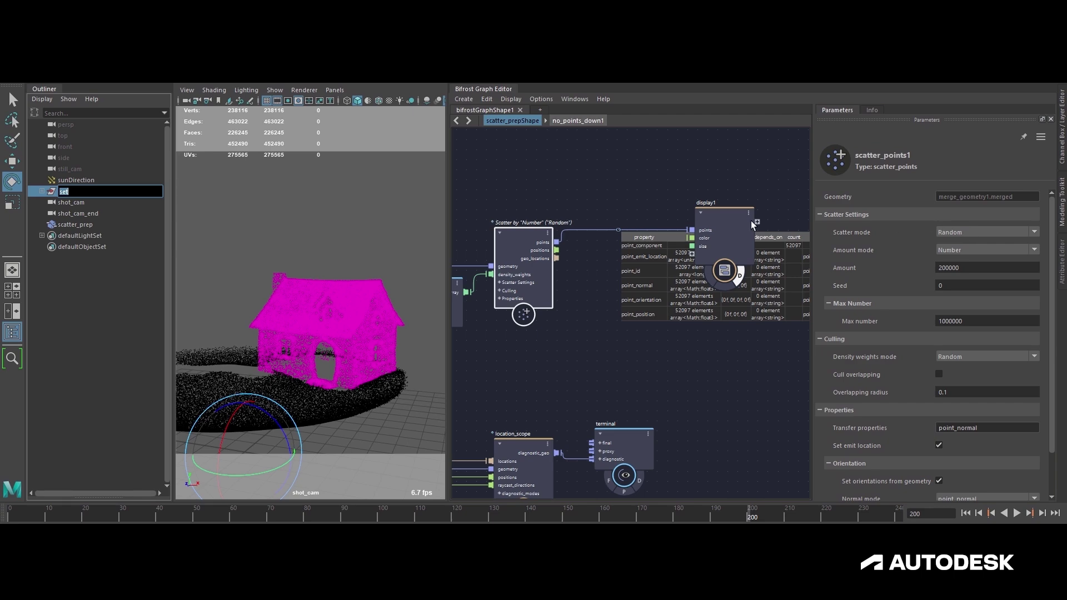
- Set the display1 point size to 0.01 and examine the points around the doorway and roof in the perspective view
left_click_drag(328, 392, 301, 347, "alt")
right_click_drag(301, 347, 343, 360, "alt")
key("space")
left_click_drag(332, 379, 293, 295)
right_click_drag(293, 295, 319, 334, "alt")
left_click_drag(319, 333, 342, 424, "alt")
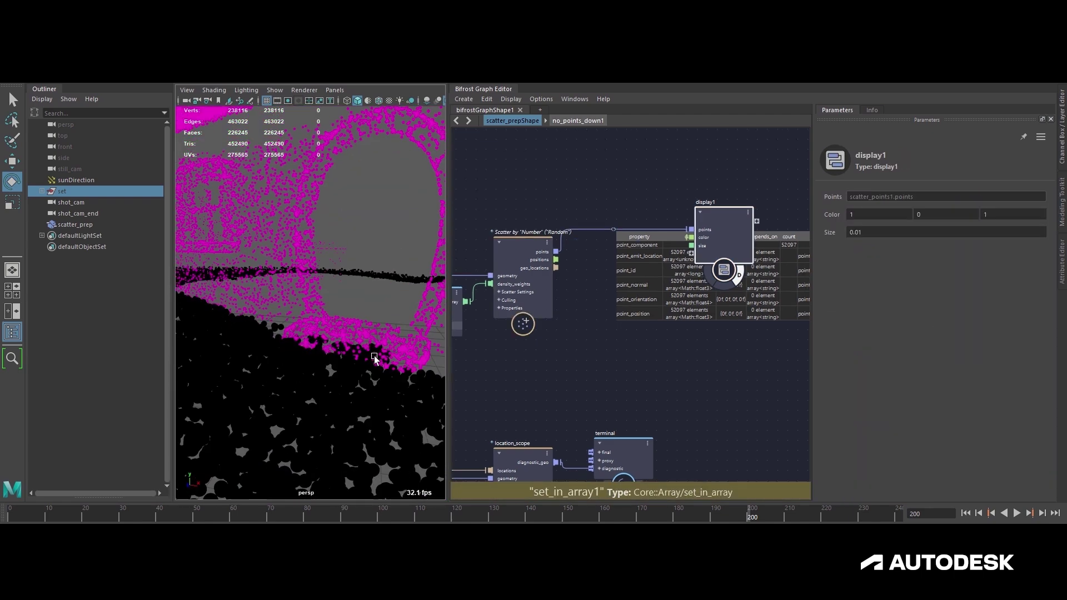
left_click_drag(307, 348, 317, 392, "alt")
right_click_drag(318, 392, 231, 385, "alt")
left_click_drag(231, 386, 289, 390, "alt")
left_click_drag(301, 307, 254, 215, "alt")
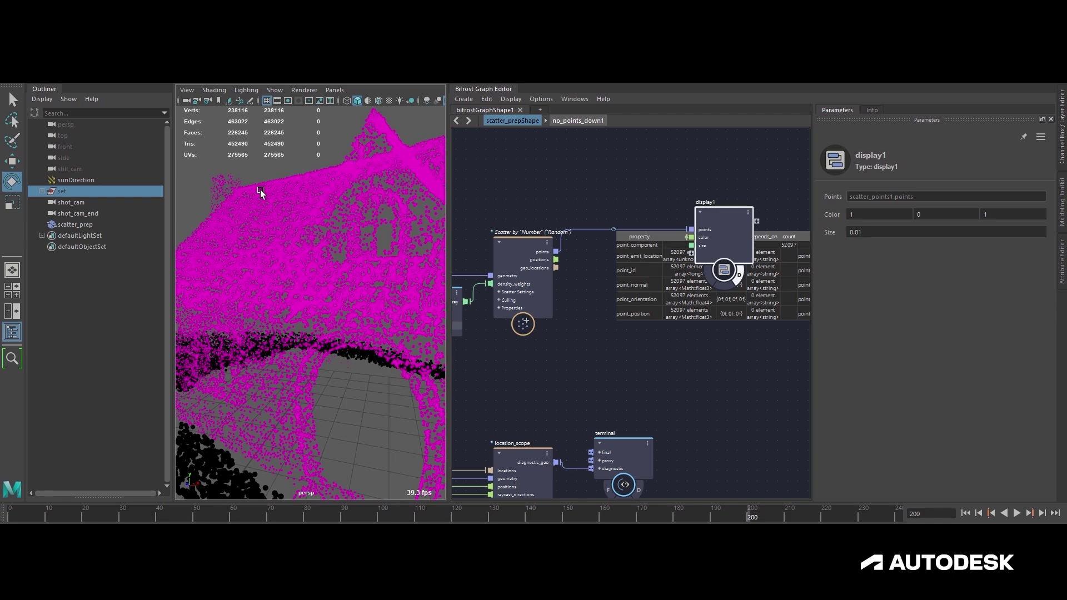
left_click_drag(327, 302, 261, 261, "alt")
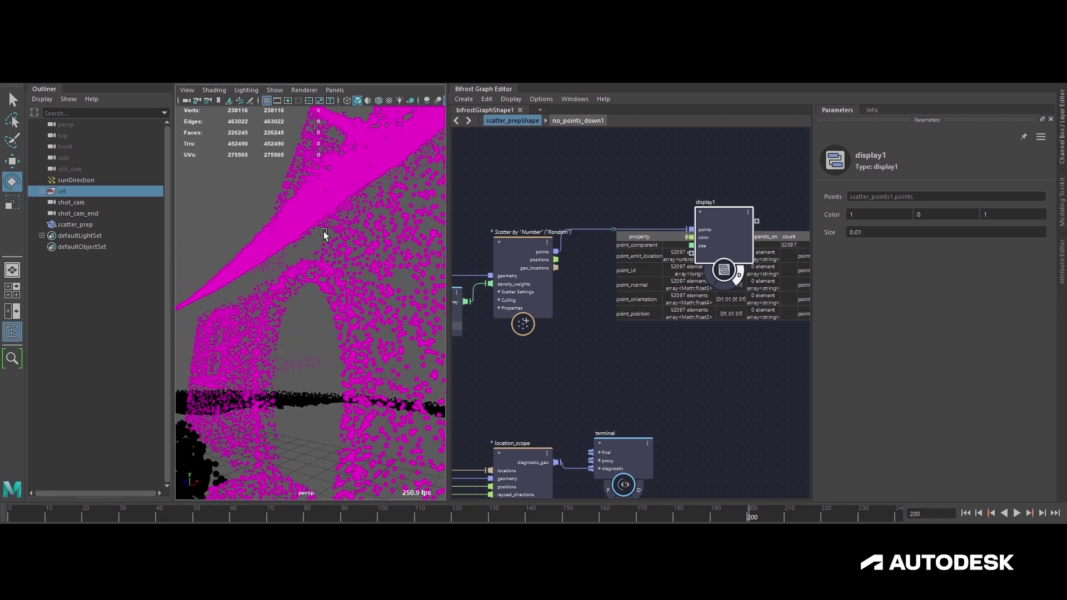
- Show the set again and select its wooden_roof mesh, with the merge_geometry1 node in view
middle_click_drag(503, 347, 698, 334, "alt")
scroll(698, 333, "down", 4)
middle_click_drag(616, 364, 639, 322, "alt")
scroll(645, 311, "up", 2)
middle_click_drag(677, 276, 771, 238, "alt")
middle_click_drag(461, 279, 577, 310, "alt")
scroll(575, 306, "up", 3)
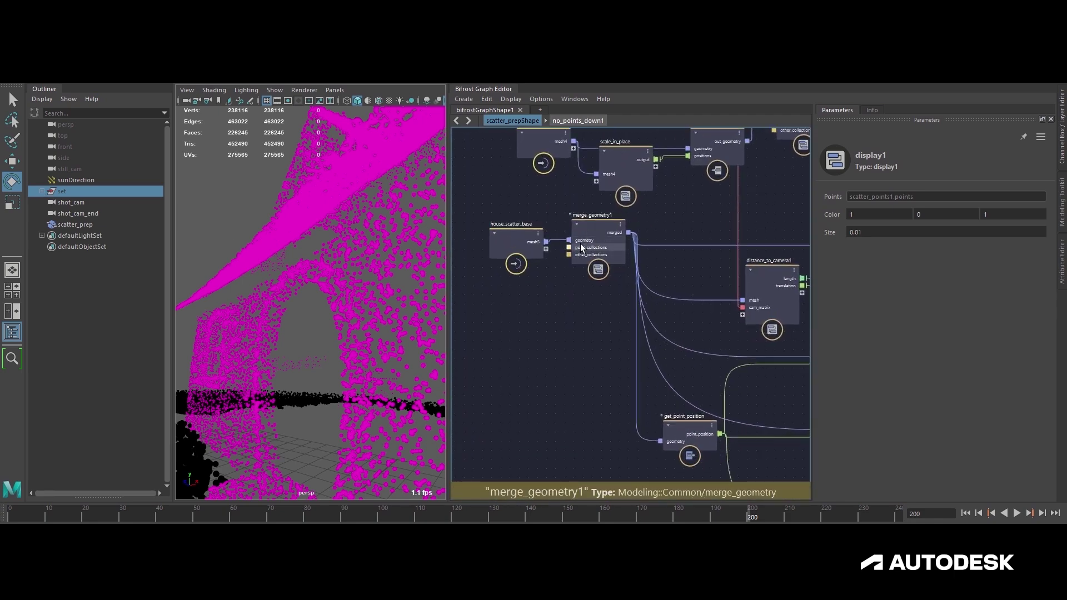
middle_click_drag(590, 250, 600, 241, "alt")
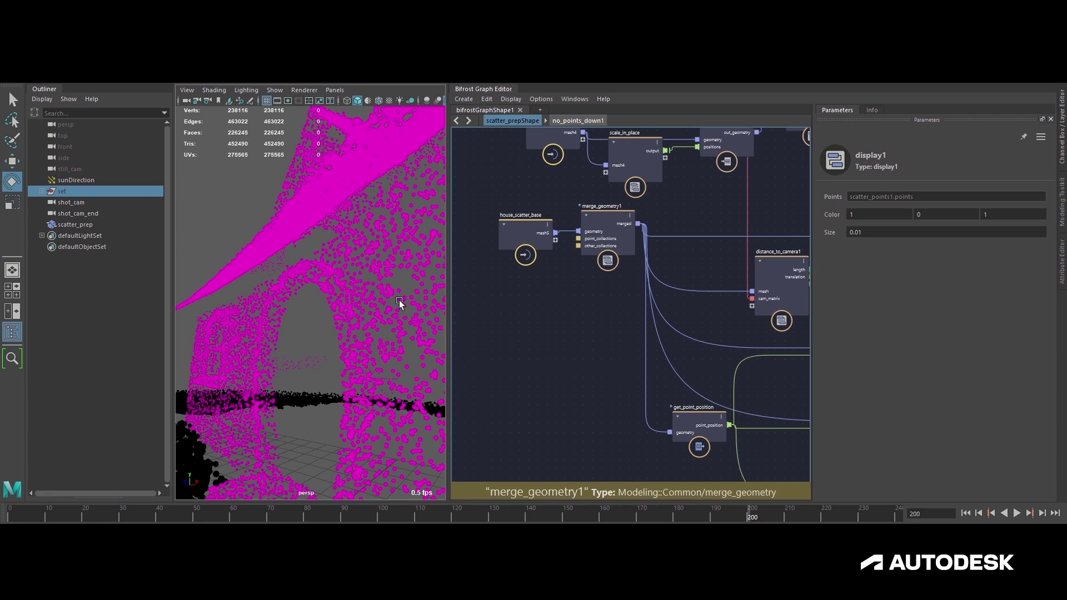
left_click(41, 191)
left_click(90, 279)
key("f")
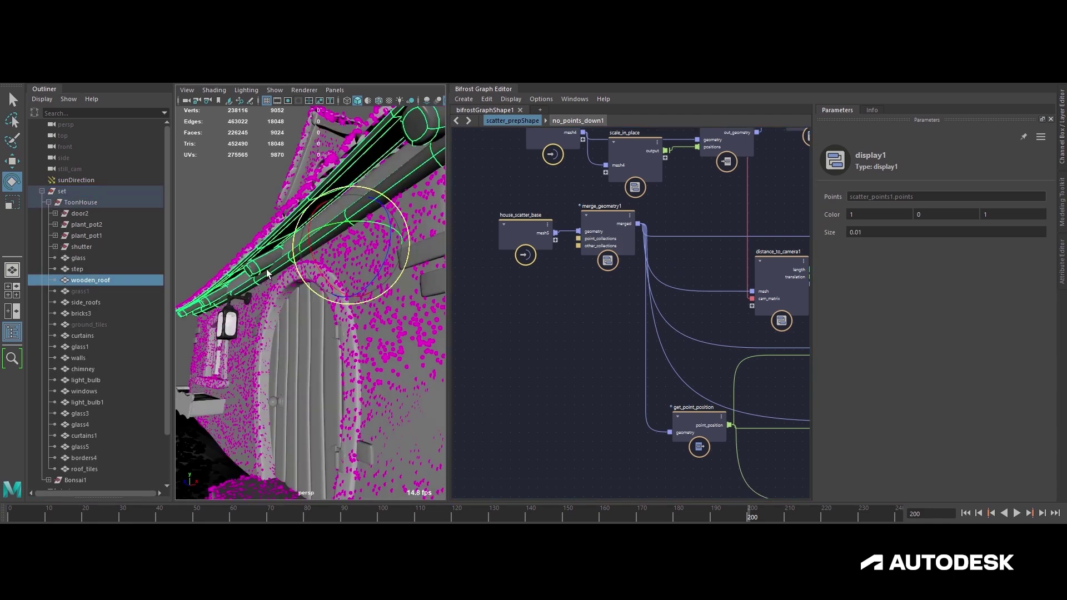
mouse_move(270, 279)
left_mouse_down("alt")
mouse_move(299, 274)
mouse_move(281, 276)
left_mouse_up("alt")
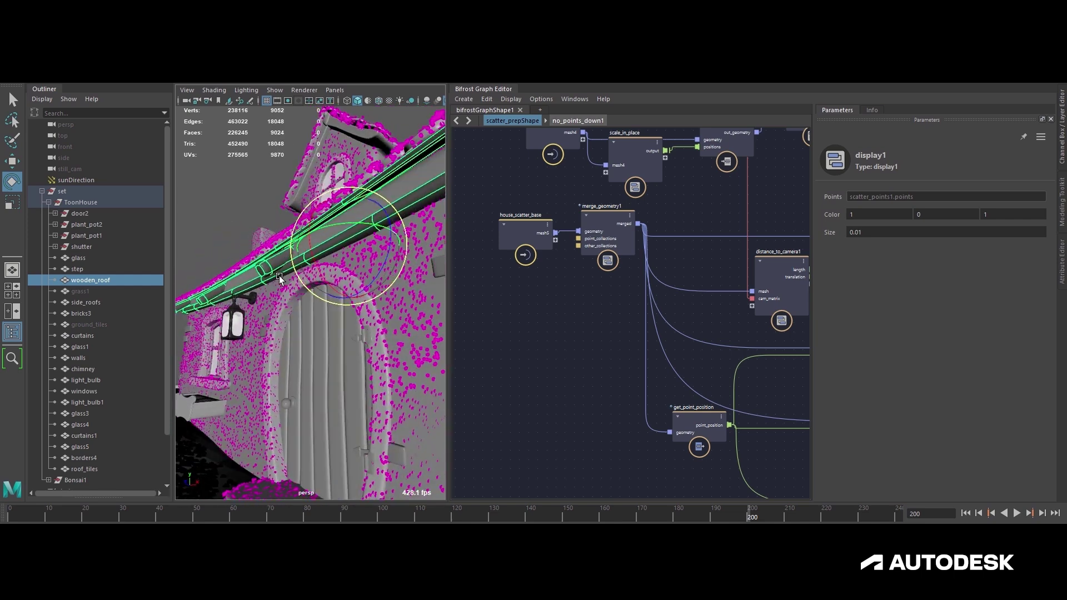
scroll(532, 292, "down", 2)
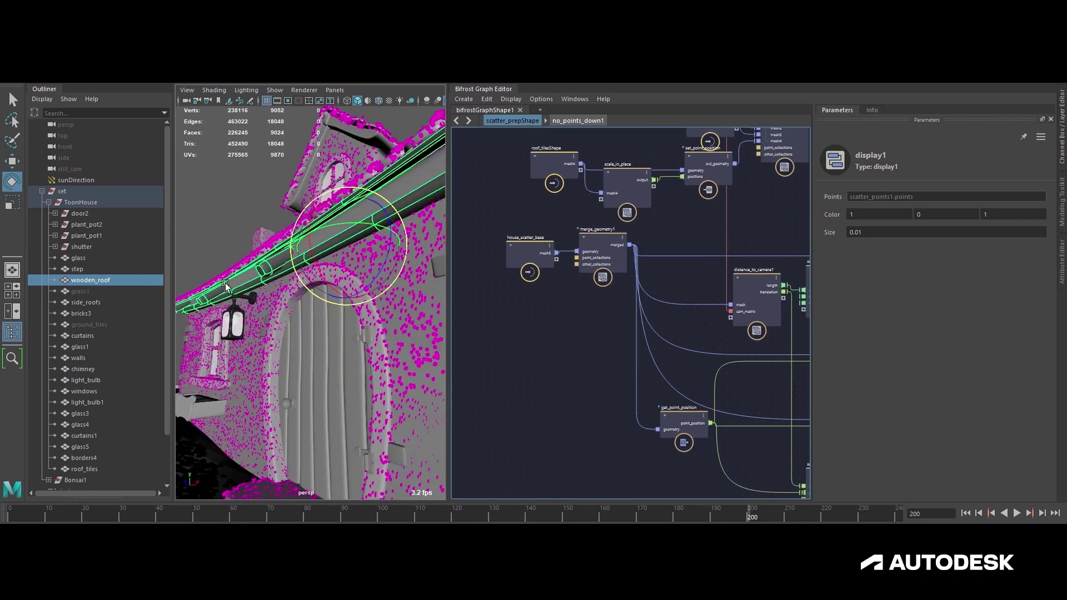
- Bring wooden_roof into the graph and connect it to merge_geometry1's geometry input alongside house_scatter_base
left_click_drag(91, 289, 542, 321)
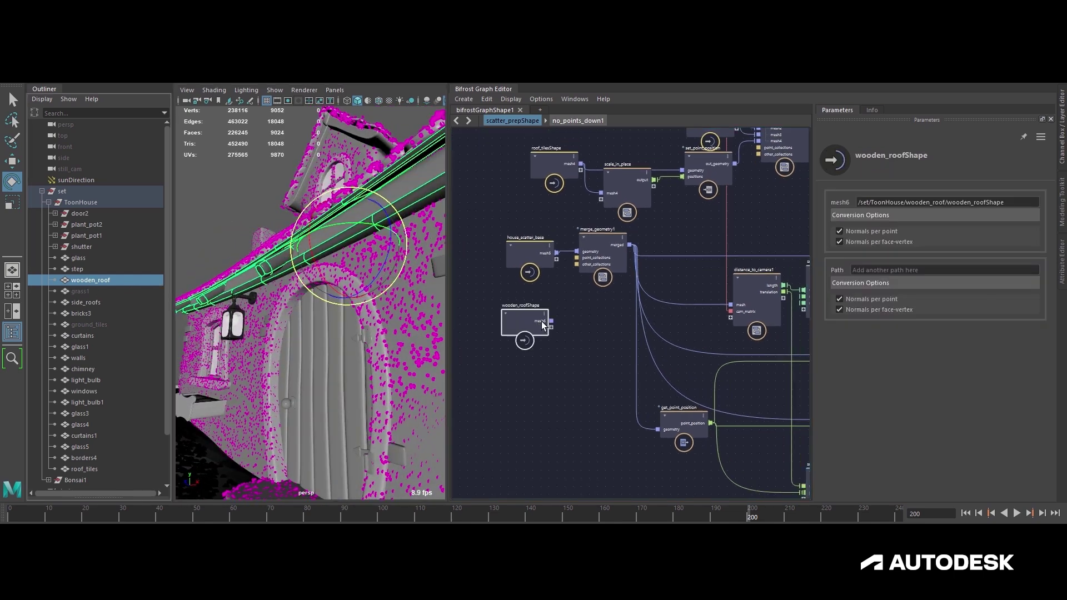
middle_click_drag(549, 330, 542, 355, "alt")
left_click_drag(539, 337, 545, 326)
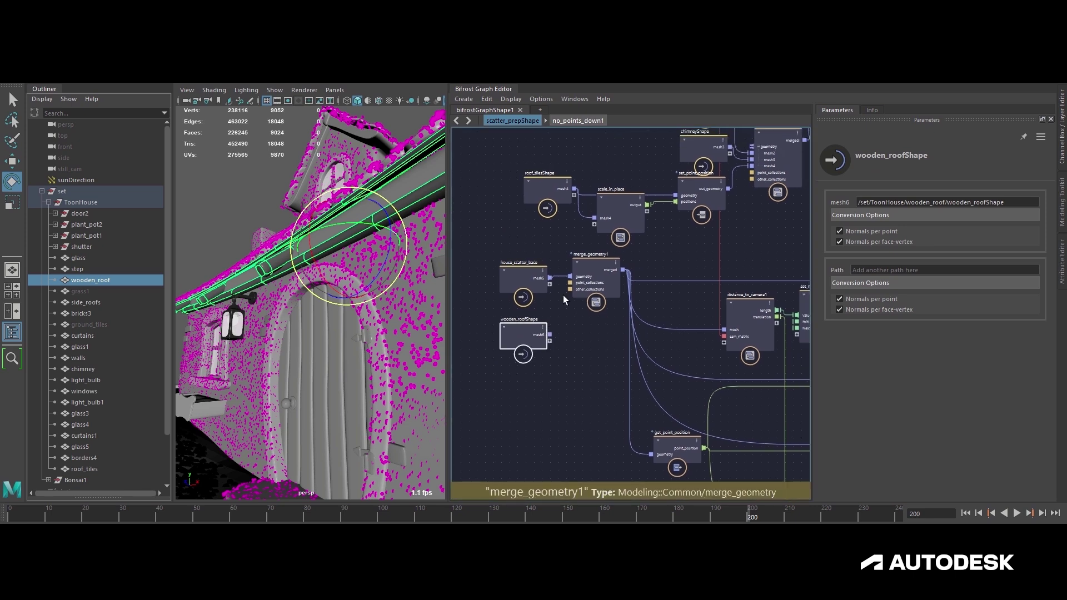
left_click_drag(570, 278, 490, 269)
left_click_drag(531, 329, 569, 277)
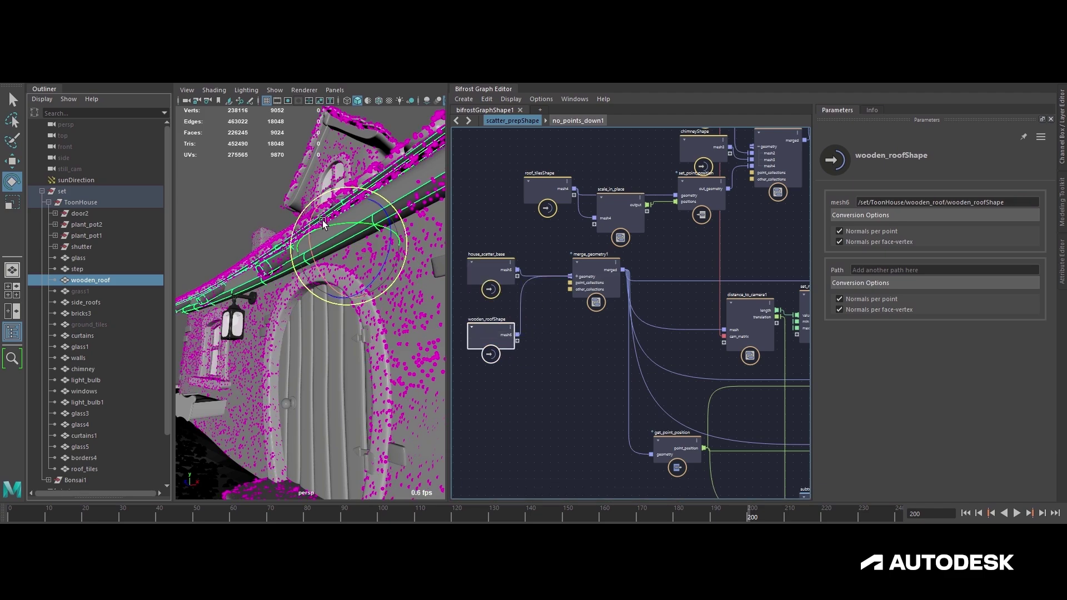
- Hide the set group again and check the scattered points on the house
left_click_drag(284, 263, 421, 279, "alt")
left_click(84, 192)
key("h")
left_click_drag(351, 309, 291, 312, "alt")
scroll(339, 298, "up", 6)
right_click_drag(291, 312, 250, 309, "alt")
- Delete the unused negate node beside the subtract node
right_click_drag(504, 349, 394, 325, "alt")
middle_click_drag(622, 344, 569, 333, "alt")
middle_click_drag(672, 329, 612, 324, "alt")
right_click_drag(612, 324, 664, 345, "alt")
middle_click_drag(655, 364, 670, 313, "alt")
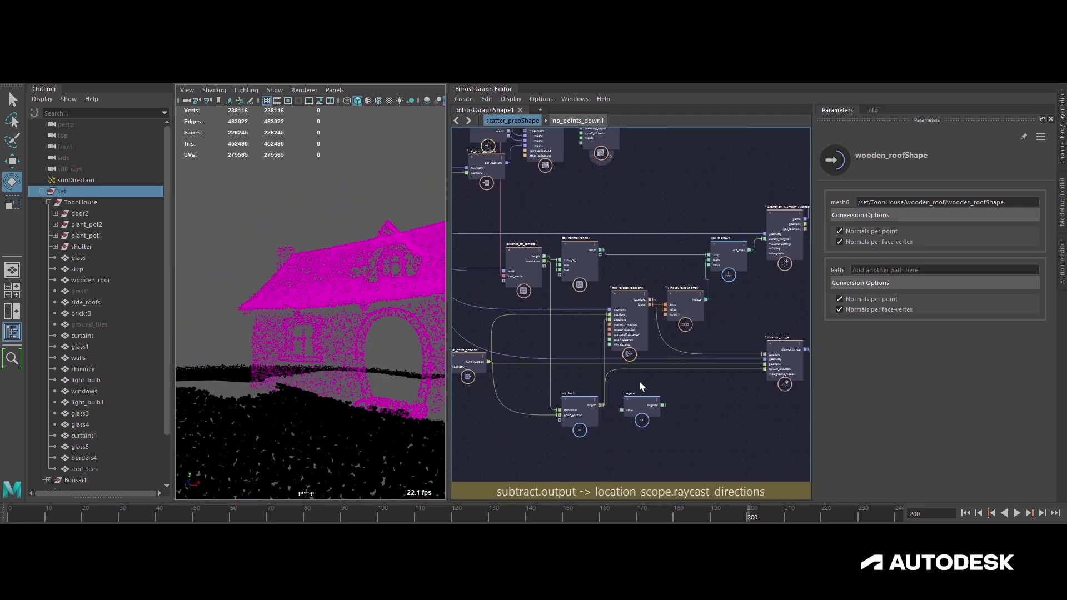
left_click_drag(662, 425, 667, 420)
key("Delete")
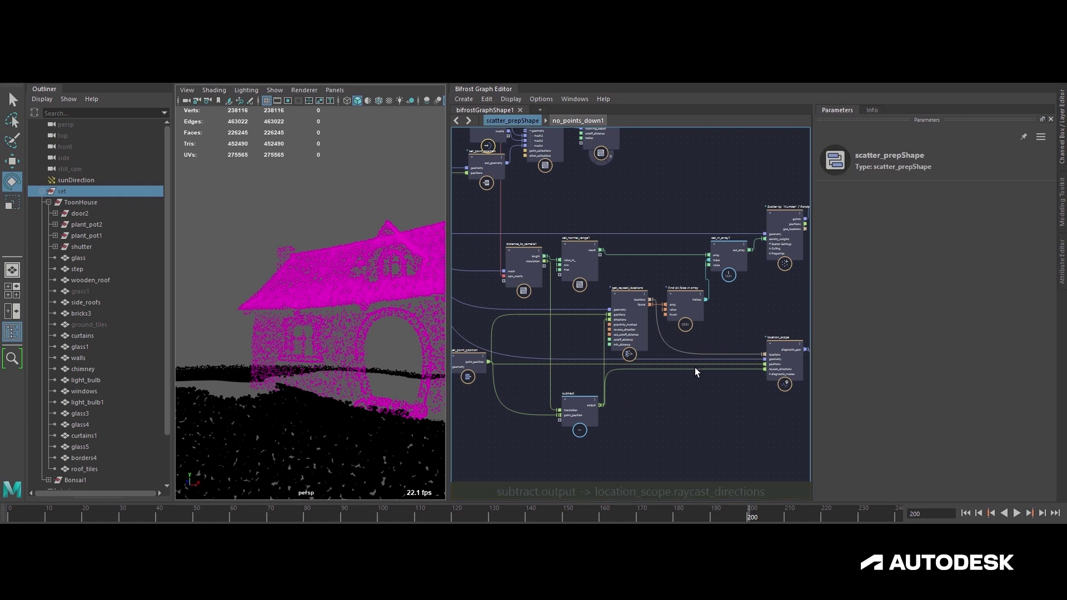
- Turn the terminal's diagnostic output back on to display the raycasts
right_click_drag(700, 371, 695, 372, "alt")
middle_click_drag(696, 371, 660, 386)
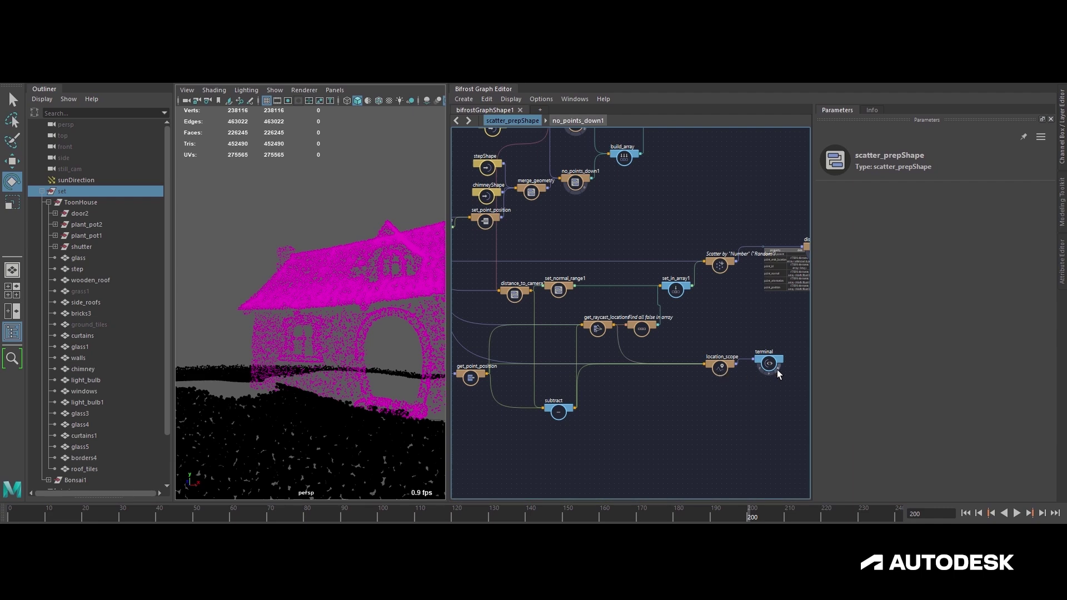
left_click(777, 368)
middle_click_drag(514, 365, 554, 366)
- Group the distance, raycast, subtract, array and diagnostic nodes of the house setup into a compound named direction_to_camera
left_click(511, 376)
left_click(550, 292, "shift")
left_click(676, 329, "shift")
left_click(608, 409, "shift")
left_click(764, 367, "shift")
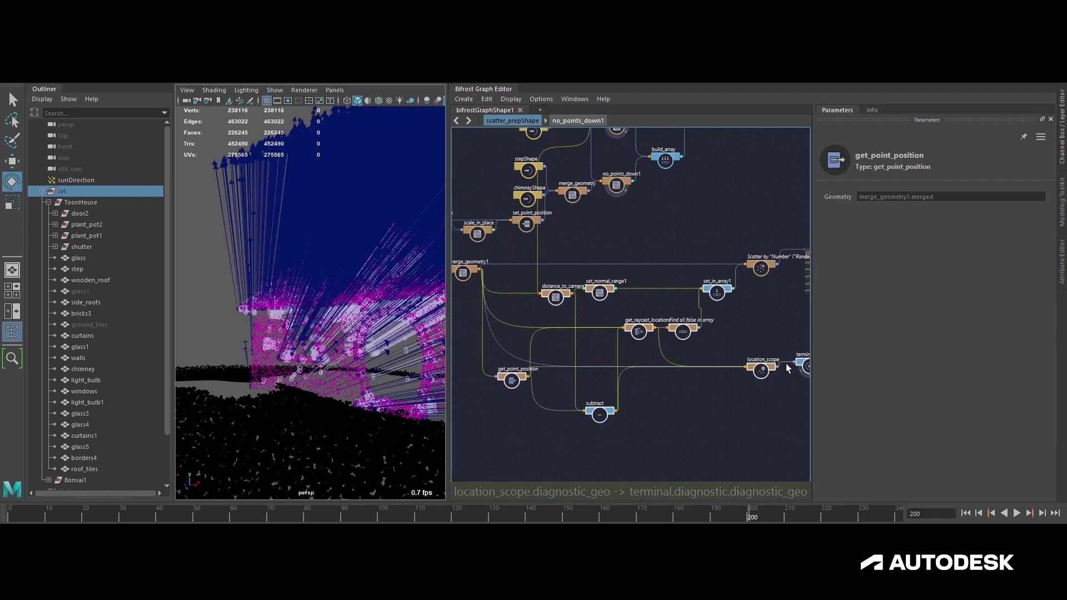
left_click(802, 364, "shift")
key("ctrl+g")
left_click_drag(661, 338, 552, 300)
middle_click_drag(572, 304, 684, 358)
scroll(689, 359, "up", 4)
double_click(620, 331)
type("direction_to_camera")
key("Return")
- Inside direction_to_camera, rewire the nodes to the geometry1 input and delete the redundant mesh, geometry and geometry2 inputs
double_click(612, 307)
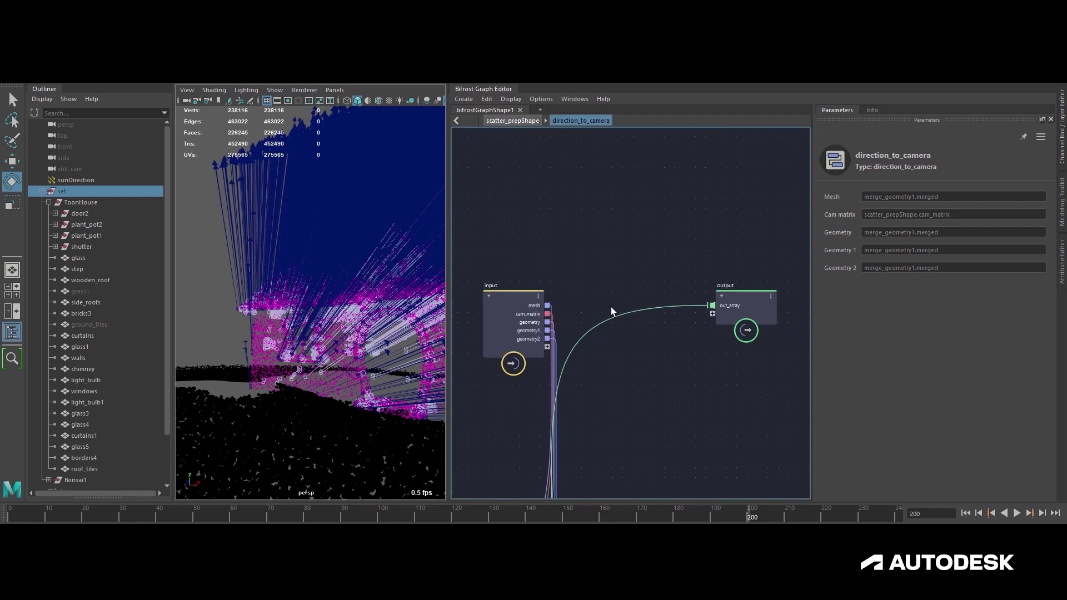
left_click_drag(685, 347, 685, 398)
left_click_drag(597, 341, 654, 406)
left_click_drag(607, 352, 595, 342)
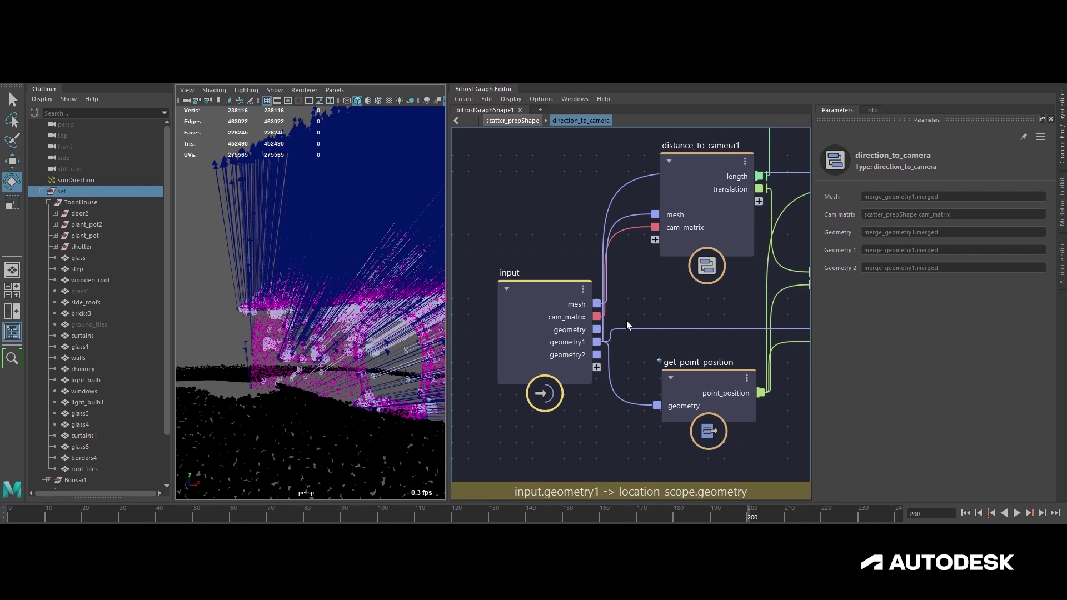
left_click_drag(606, 276, 607, 342)
right_click(566, 305)
left_click(594, 338)
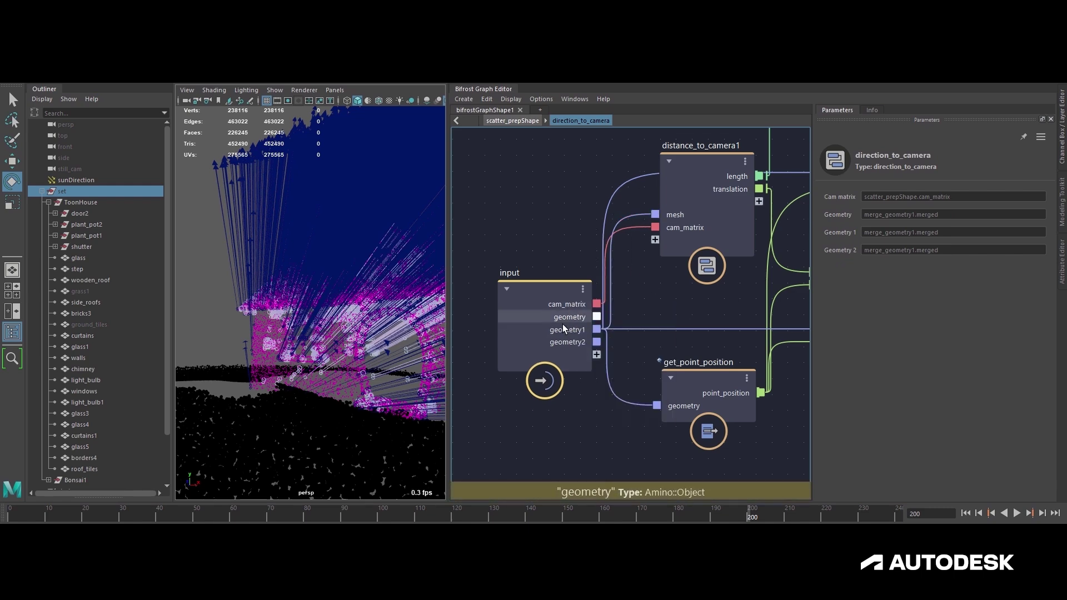
right_click(564, 318)
left_click(617, 351)
right_click(570, 332)
left_click(589, 356)
scroll(594, 354, "down", 3)
middle_click_drag(632, 348, 509, 367, "alt")
scroll(510, 368, "down", 4)
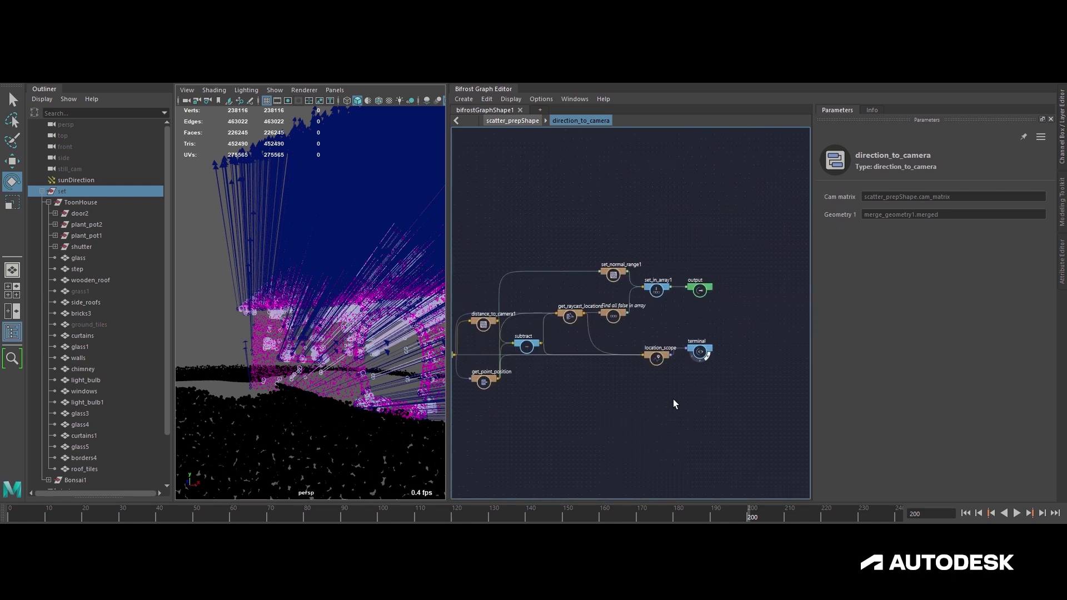
- Return to the scatter_prepShape graph and place the direction_to_camera compound just below merge_geometry1
double_click(671, 399)
middle_click_drag(652, 372, 649, 382, "alt")
left_click(649, 382)
middle_click_drag(694, 346, 699, 374, "alt")
scroll(699, 375, "down", 4)
left_click_drag(666, 393, 642, 387)
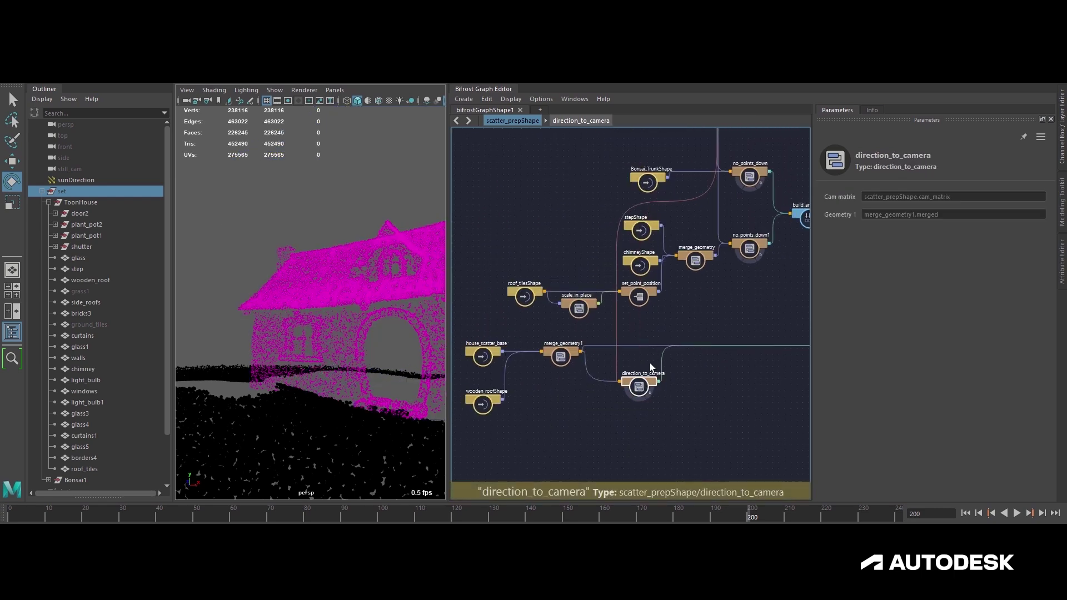
- Collapse the set group in the Outliner and move the camera matrix input node away from distance_to_camera, clear of the other nodes
left_click(42, 192)
scroll(508, 329, "down", 3)
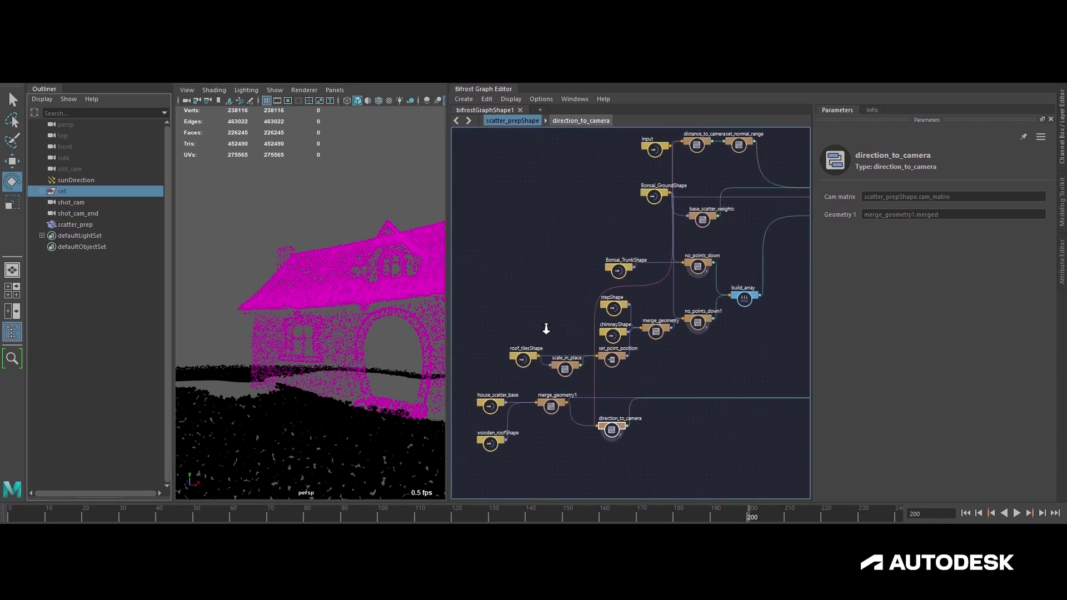
left_click(540, 210)
scroll(625, 333, "up", 6)
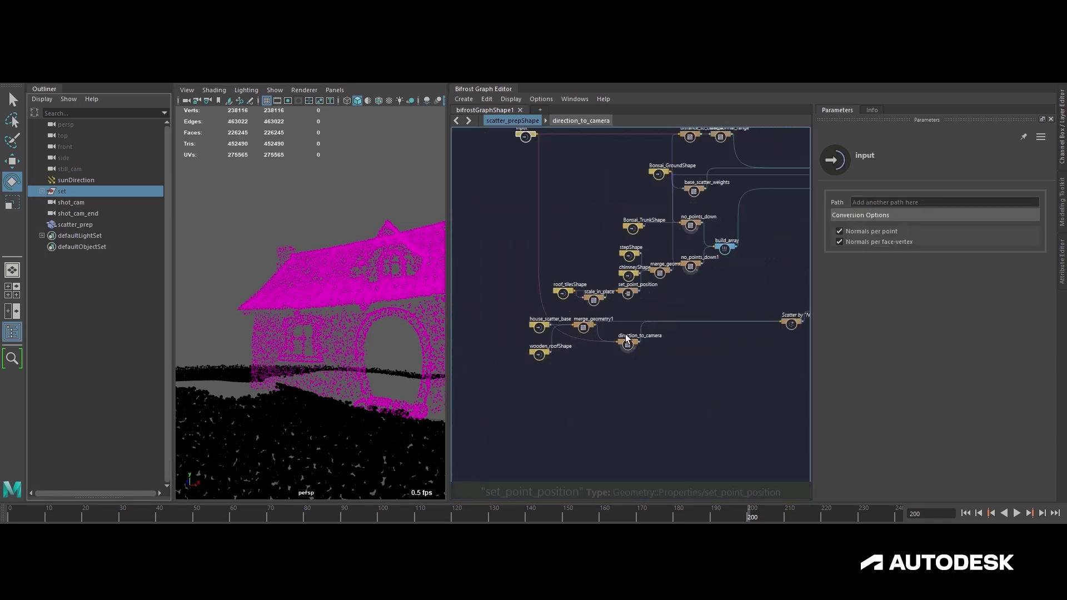
middle_click_drag(692, 353, 676, 300)
scroll(676, 301, "down", 2)
mouse_move(691, 352)
middle_mouse_down()
mouse_move(691, 332)
mouse_move(619, 359)
mouse_move(648, 341)
mouse_move(748, 344)
mouse_move(668, 352)
mouse_move(678, 353)
middle_mouse_up()
scroll(595, 353, "down", 2)
scroll(667, 348, "up", 1)
scroll(692, 345, "up", 1)
scroll(678, 345, "up", 1)
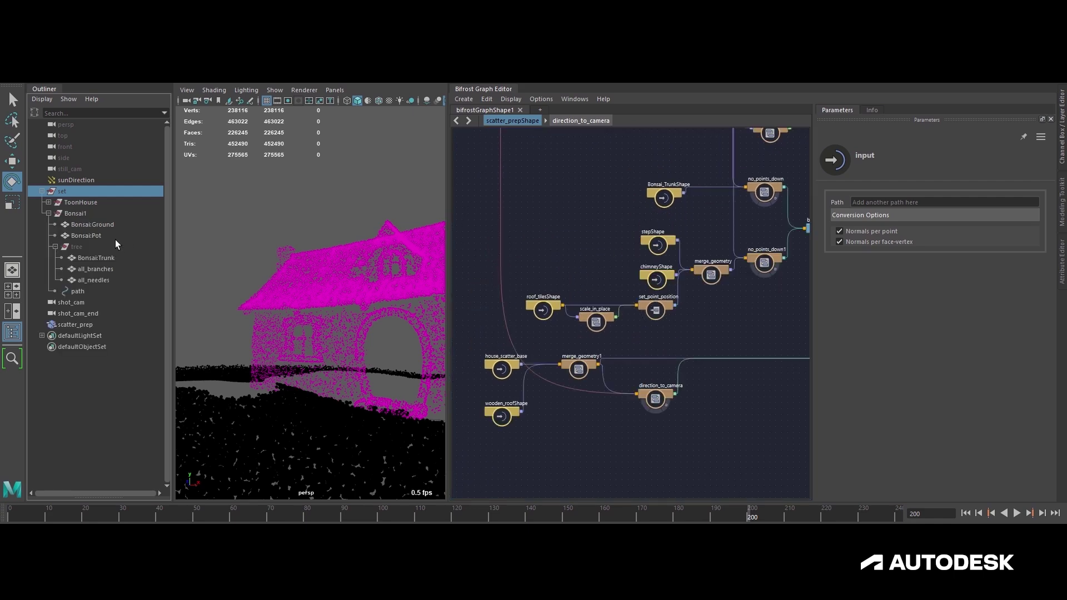
- Bring the BonsaiTrunk mesh into the graph as a new input node below the house scatter nodes
left_click(96, 258)
middle_click_drag(522, 453, 512, 453)
middle_click_drag(579, 482, 568, 387)
left_click_drag(499, 365, 569, 359)
middle_click_drag(617, 339, 593, 346)
- Duplicate the direction_to_camera compound and connect Bonsai_TrunkShape1 and the camera matrix to the copy
left_click(621, 308)
key("ctrl+c")
key("ctrl+v")
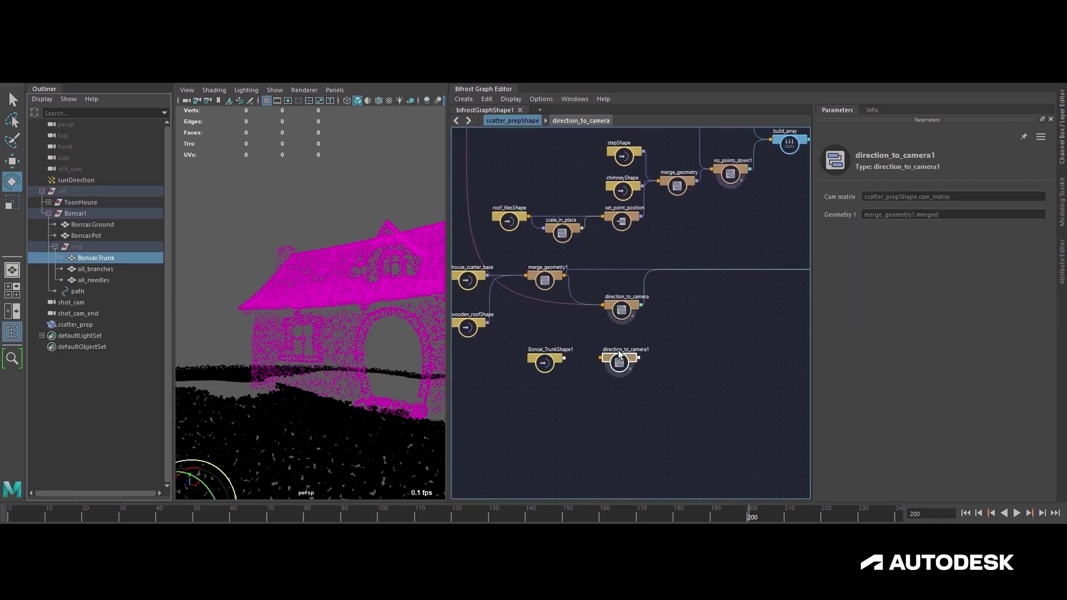
scroll(598, 367, "up", 2)
left_click_drag(546, 357, 521, 386)
scroll(556, 386, "down", 2)
- Add a scatter_points node below the house scatter and connect the Bonsai_TrunkShape1 mesh to its geometry input
middle_click_drag(767, 393, 634, 393)
key("Tab")
type("scatter")
key("Return")
left_click_drag(709, 373, 751, 373)
scroll(750, 375, "up", 1)
middle_click_drag(609, 375, 801, 339)
left_click(591, 384)
middle_click_drag(676, 355, 417, 374)
left_click(666, 376)
left_click(553, 389)
left_click(619, 374)
- Duplicate the display1 compound, disconnect the copy from the house scatter and feed it the trunk scatter's points
left_click(772, 259)
key("ctrl+d")
right_click(698, 263)
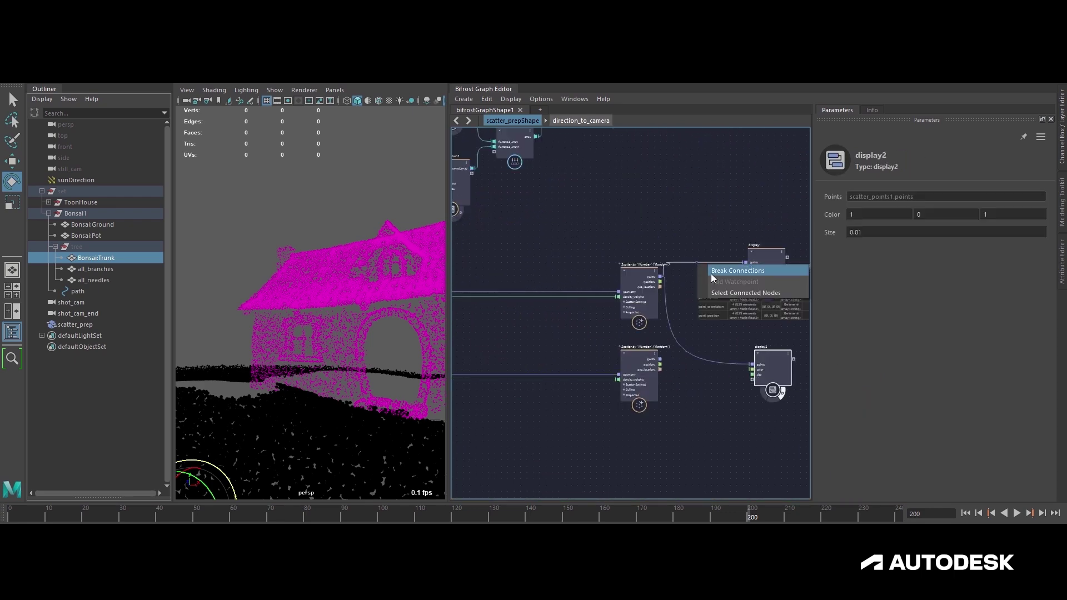
left_click(683, 274)
right_click(696, 262)
left_click(713, 279)
left_click_drag(660, 359, 707, 356)
scroll(709, 357, "up", 3)
middle_click_drag(719, 360, 712, 379)
scroll(684, 383, "down", 2)
middle_click_drag(594, 380, 617, 382)
- Set the trunk scatter's amount to 100000 and the display2 color to 1, 1, 0
left_click(707, 358)
double_click(955, 267)
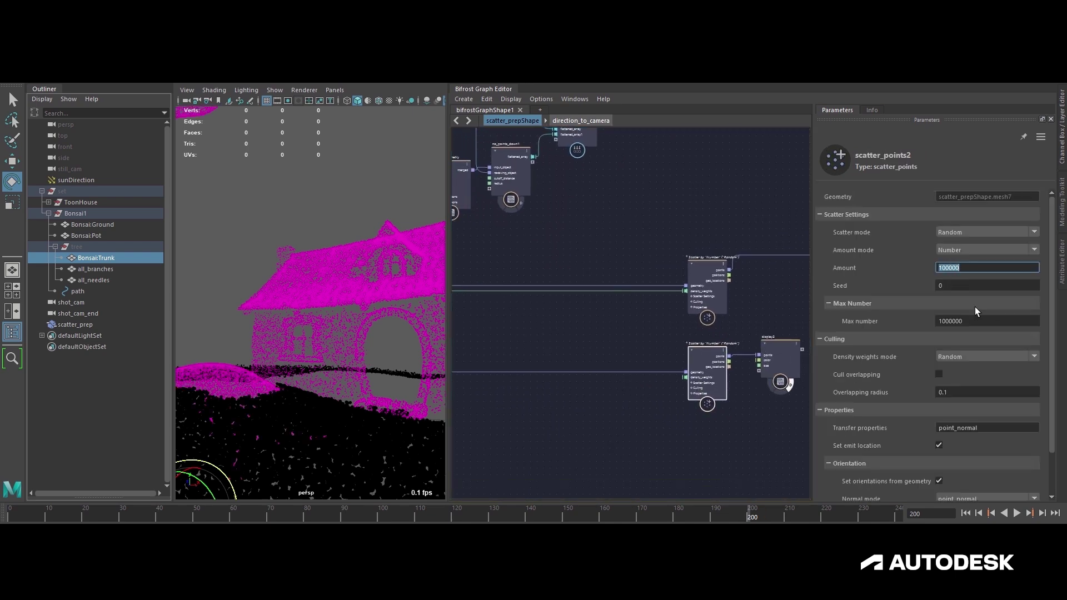
left_click(782, 359)
double_click(942, 215)
left_click_drag(361, 346, 361, 314, "alt")
- Connect direction_to_camera1's out_array to the trunk scatter's density_weights and inspect the weighted points around the scene
middle_click_drag(617, 324, 743, 305)
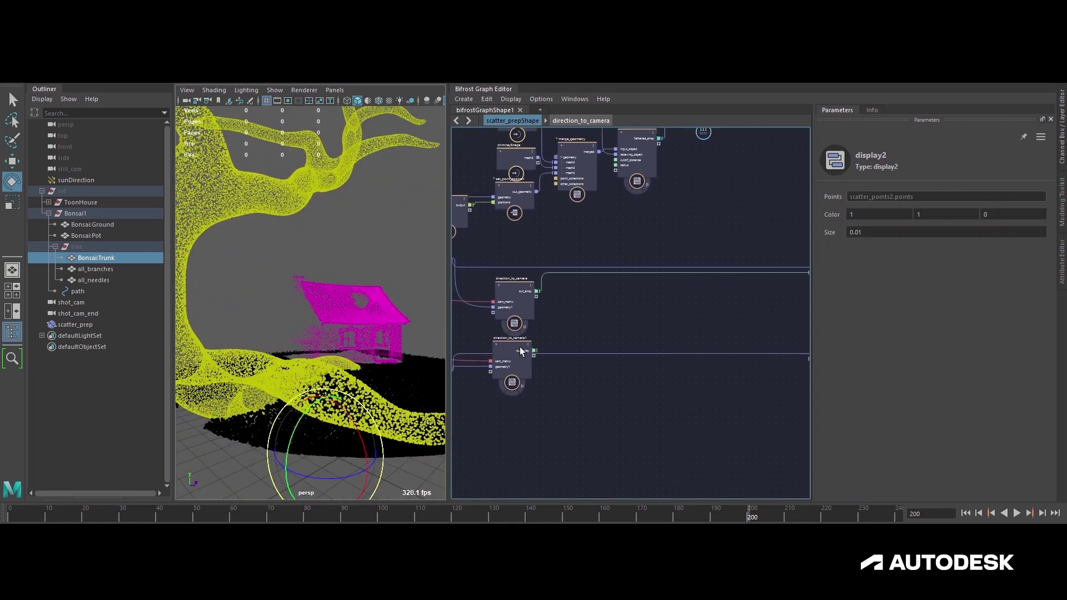
left_click_drag(534, 350, 662, 385)
left_click_drag(394, 360, 331, 354, "alt")
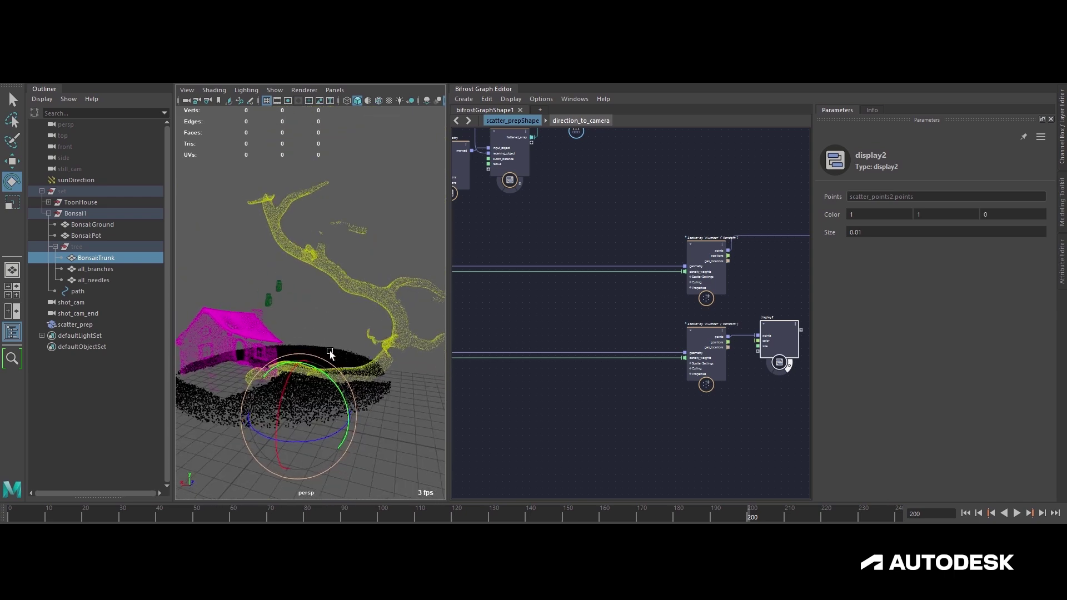
left_click_drag(281, 327, 338, 430, "alt")
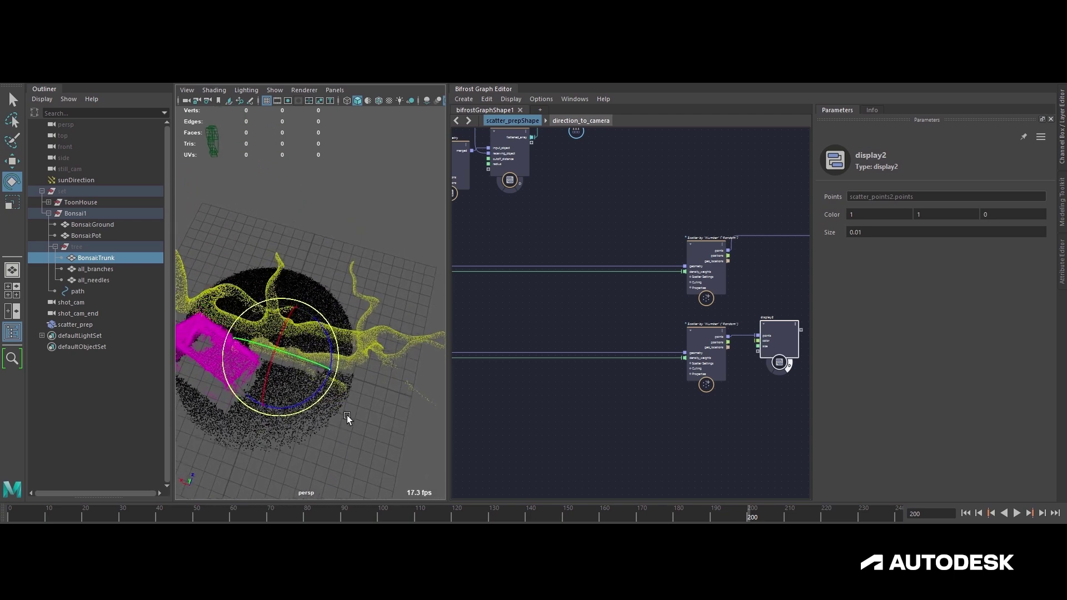
left_click_drag(367, 354, 347, 304, "alt")
- Line up the display1 and display2 nodes beyond their scatter nodes and check the trunk points from other angles
middle_click_drag(676, 428, 517, 433, "alt")
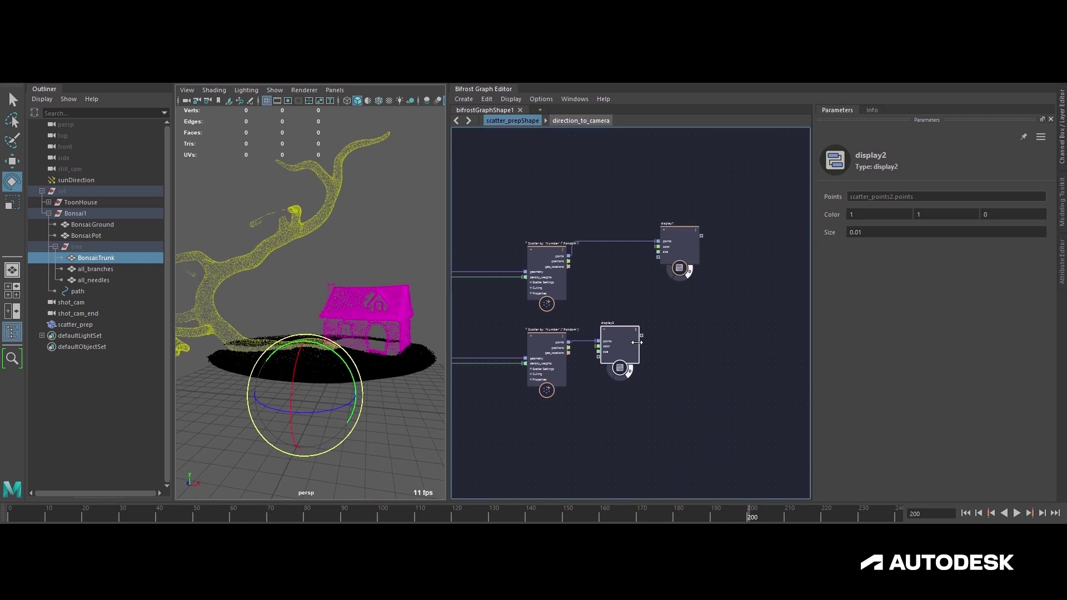
left_click_drag(688, 341, 689, 342)
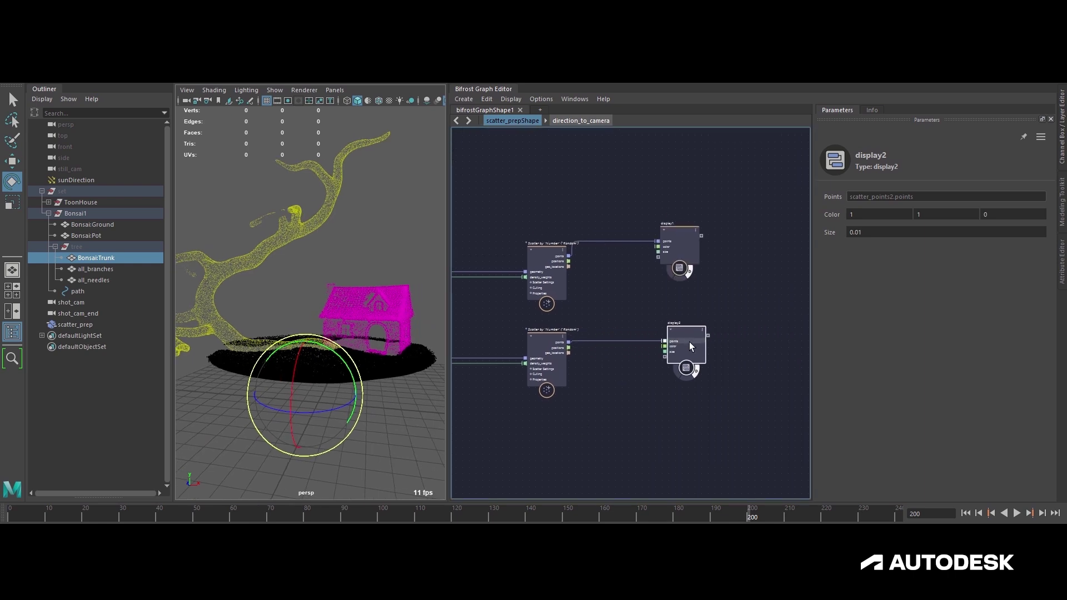
middle_click_drag(621, 371, 664, 362, "alt")
right_click_drag(663, 361, 651, 364, "alt")
left_click_drag(288, 360, 341, 387, "alt")
right_click_drag(341, 387, 352, 397, "alt")
left_click_drag(352, 397, 331, 374, "alt")
right_click_drag(331, 374, 291, 364, "alt")
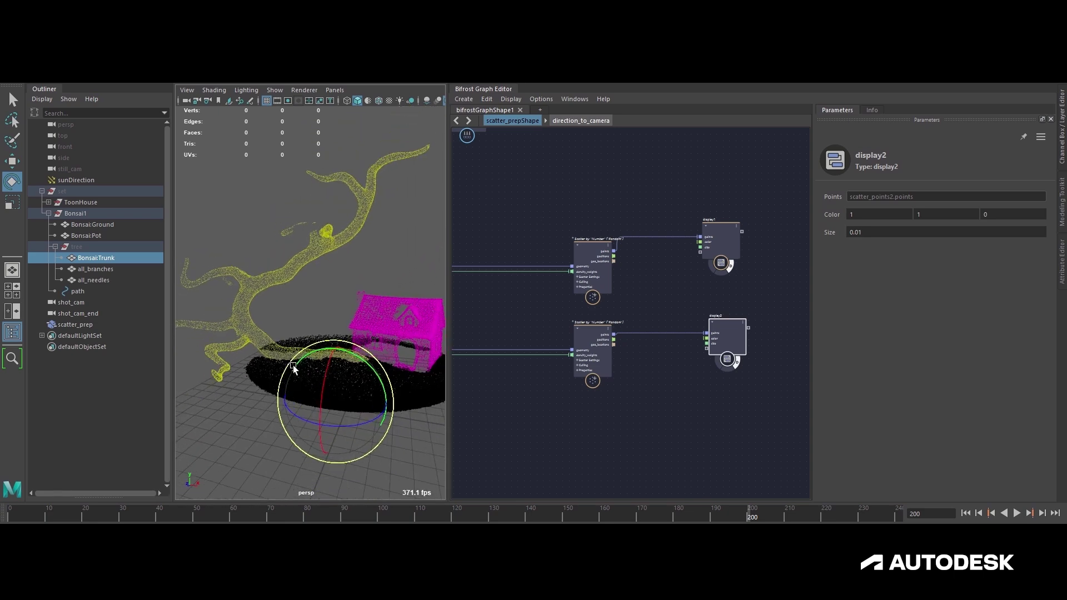
middle_click_drag(322, 366, 306, 365, "alt")
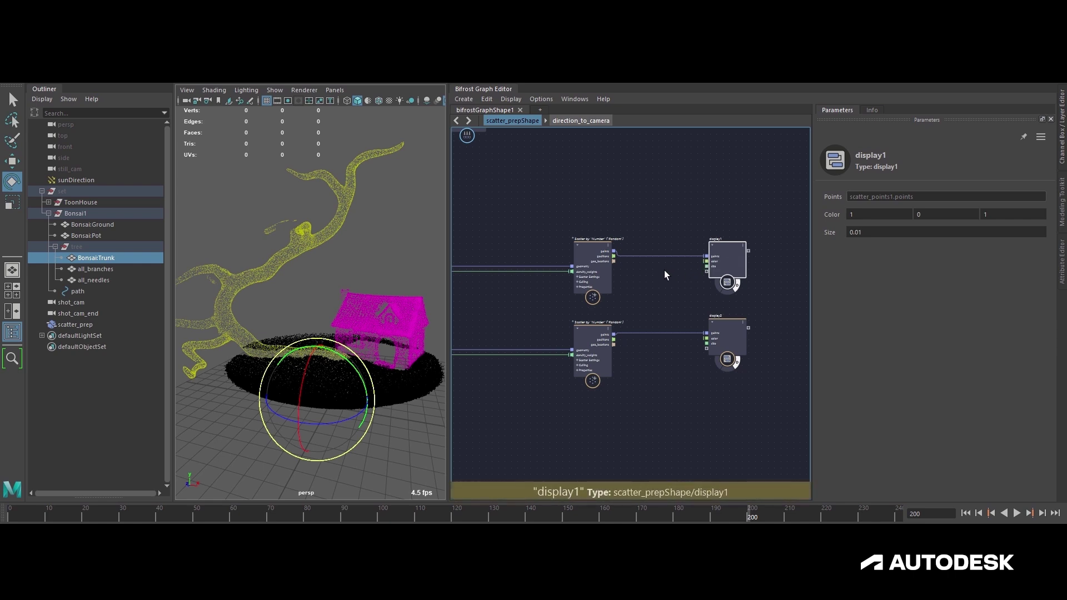
middle_click_drag(638, 298, 643, 284)
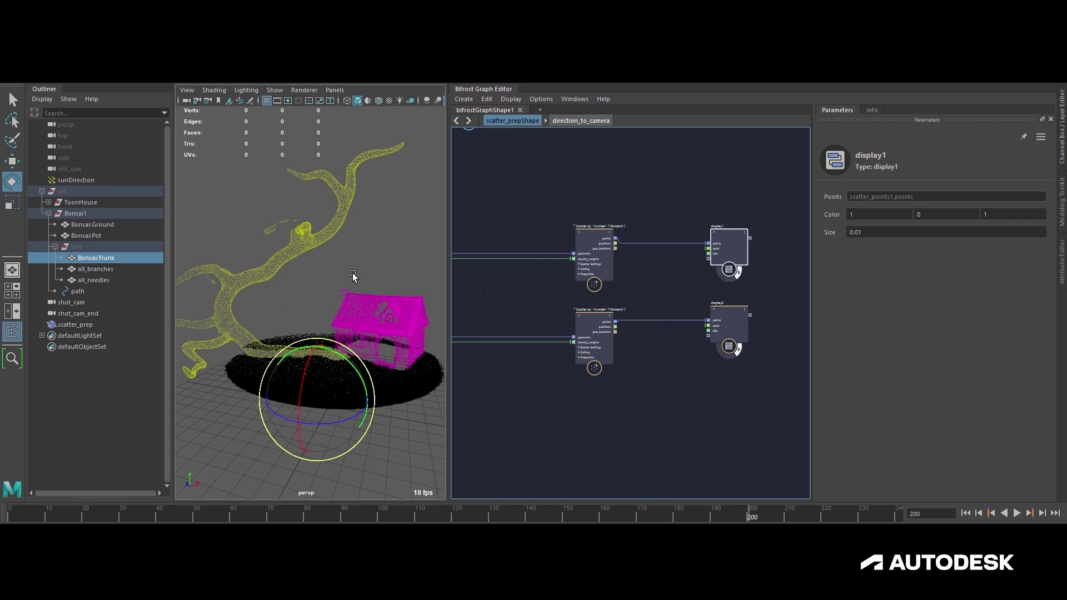
- Insert a frustum_culling node between the trunk scatter and display2, using the camera matrix as its camera transform
scroll(605, 376, "up", 5)
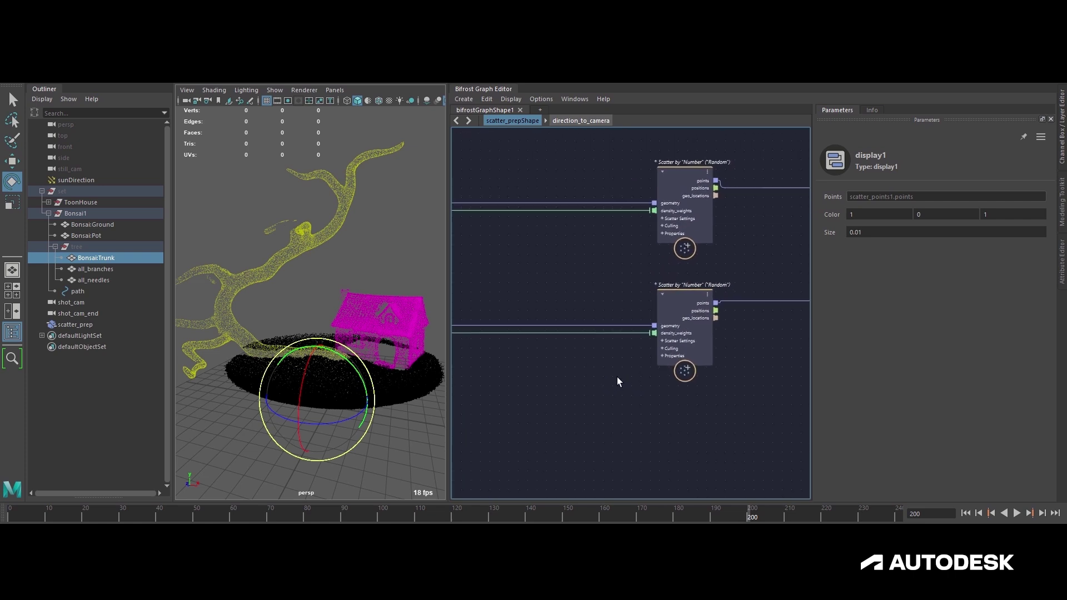
scroll(590, 365, "down", 5)
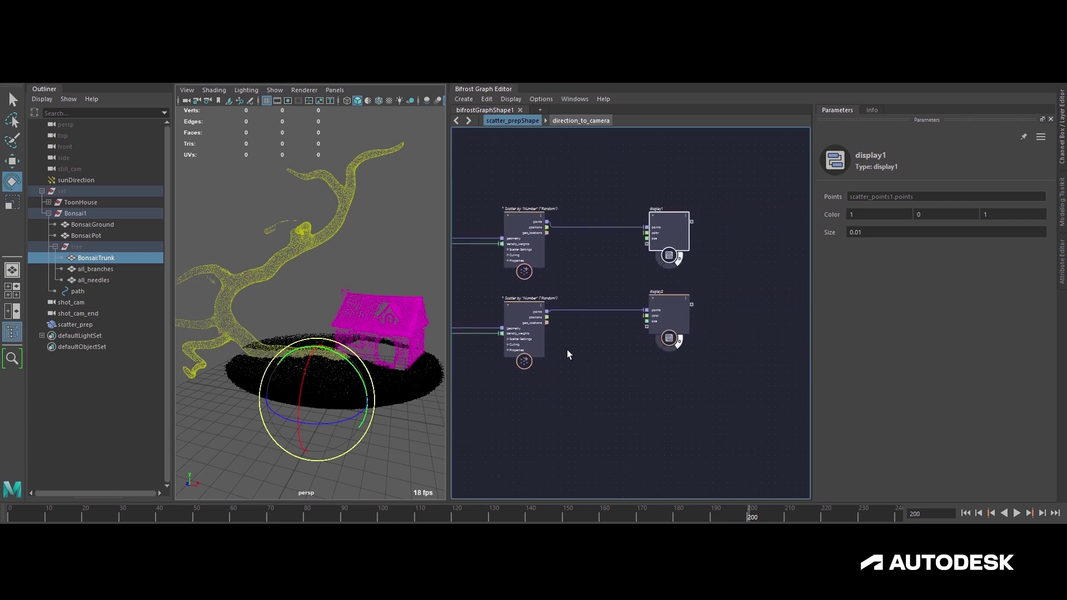
key("Tab")
type("frust")
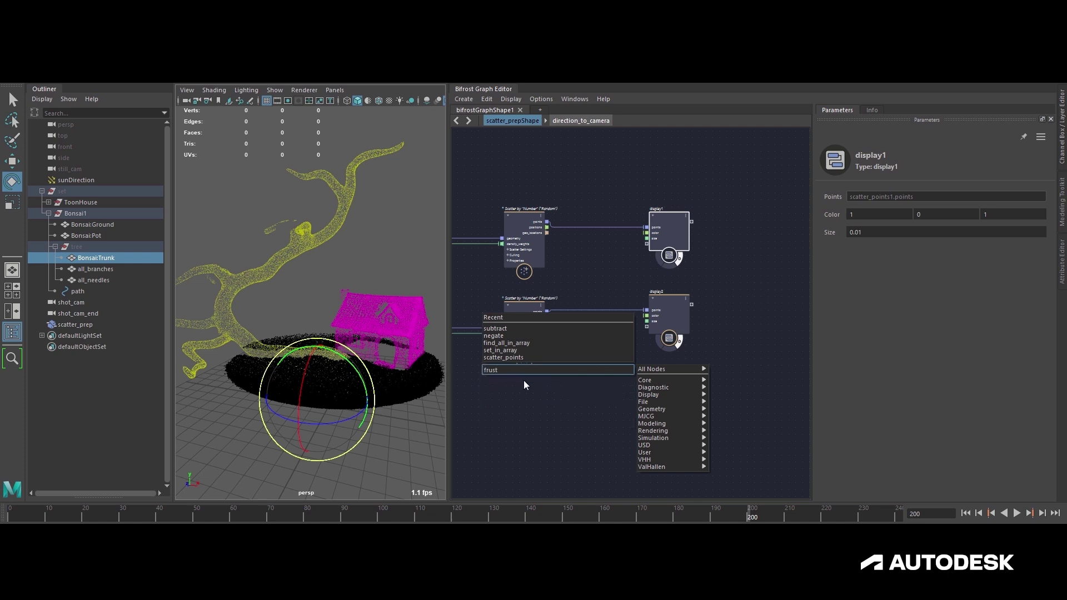
key("Return")
left_click_drag(586, 384, 591, 338)
scroll(625, 341, "up", 2)
middle_click_drag(626, 340, 635, 368, "alt")
left_click_drag(541, 333, 583, 382)
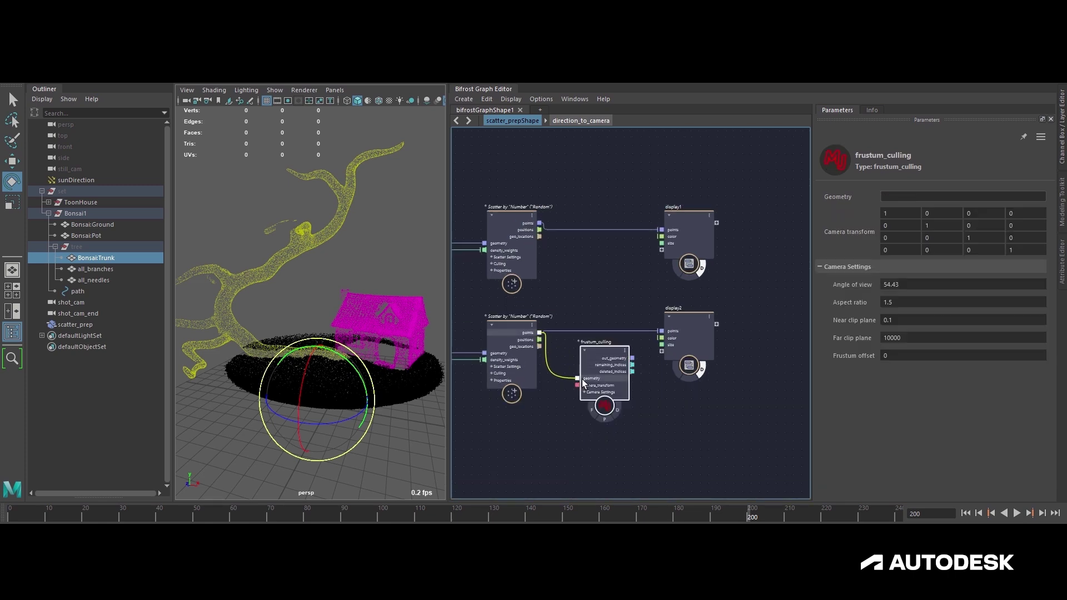
left_click_drag(633, 358, 662, 335)
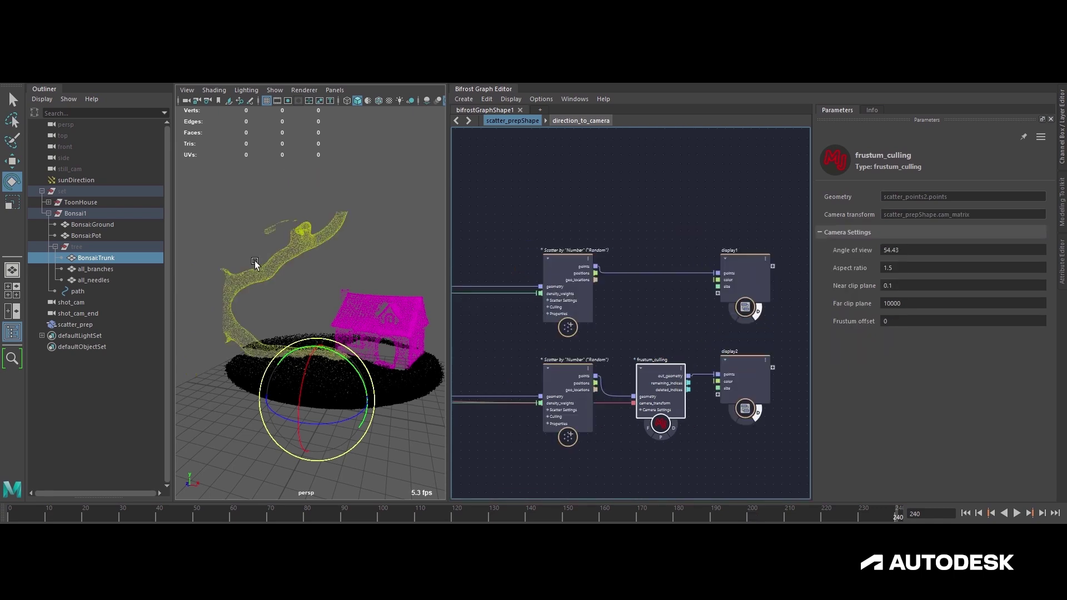
- Examine the frustum-culled trunk points from around the scene and through shot_cam at frame 1
left_click_drag(306, 272, 433, 282, "alt")
left_click_drag(404, 249, 244, 239)
left_click(75, 313)
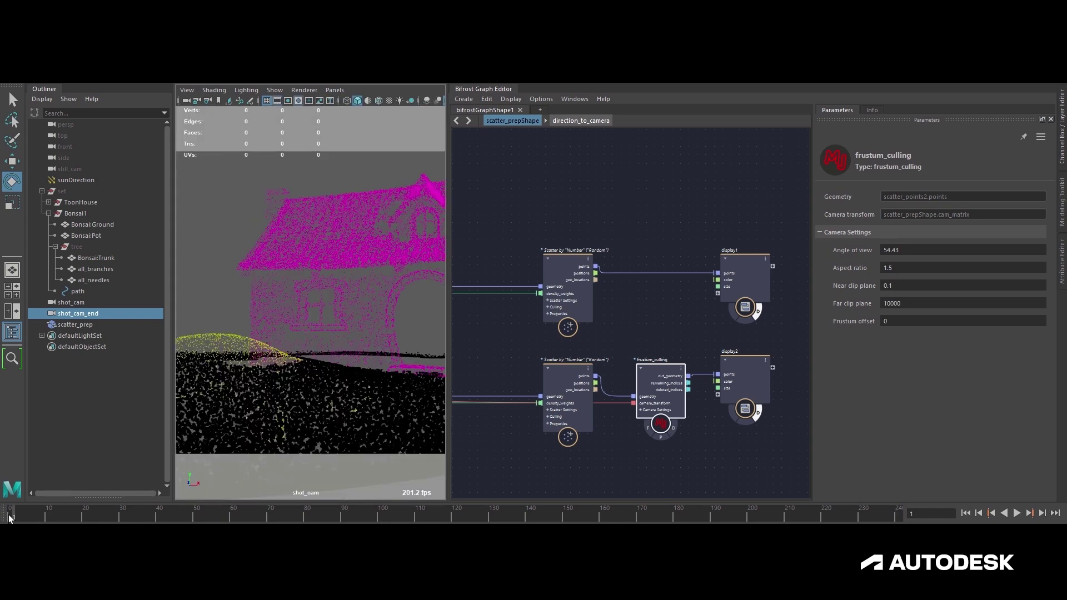
mouse_move(4, 512)
left_mouse_down()
mouse_move(768, 519)
mouse_move(1, 504)
left_mouse_up()
left_click_drag(406, 306, 347, 293, "alt")
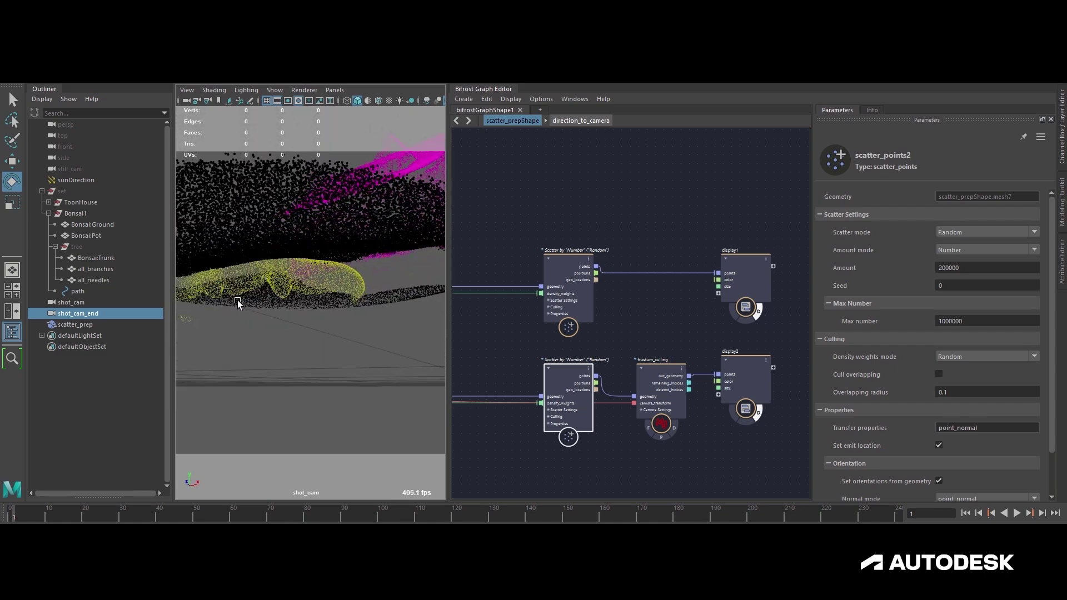
- Duplicate no_points_down1 with its connections and place the copy beside direction_to_camera1
middle_click_drag(620, 357, 748, 355, "alt")
scroll(748, 354, "down", 3)
middle_click_drag(519, 243, 622, 343, "alt")
scroll(625, 345, "up", 1)
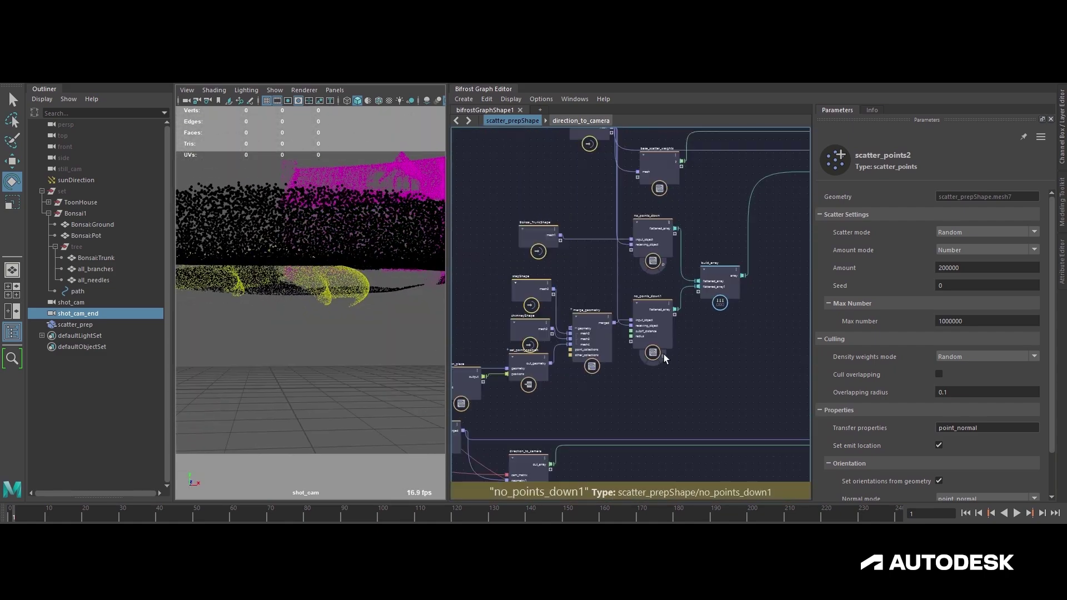
left_click(652, 301)
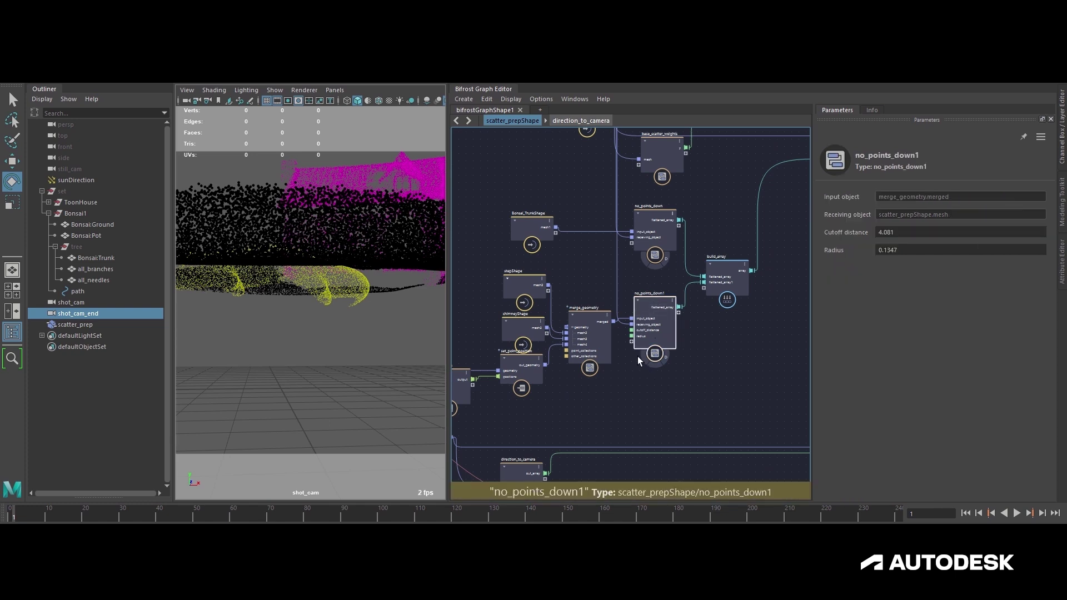
middle_click_drag(676, 364, 616, 167, "alt")
key("ctrl+shift+v")
middle_click_drag(584, 378, 692, 314, "alt")
left_click_drag(691, 315, 669, 375)
scroll(605, 359, "up", 2)
middle_click_drag(596, 336, 648, 377, "alt")
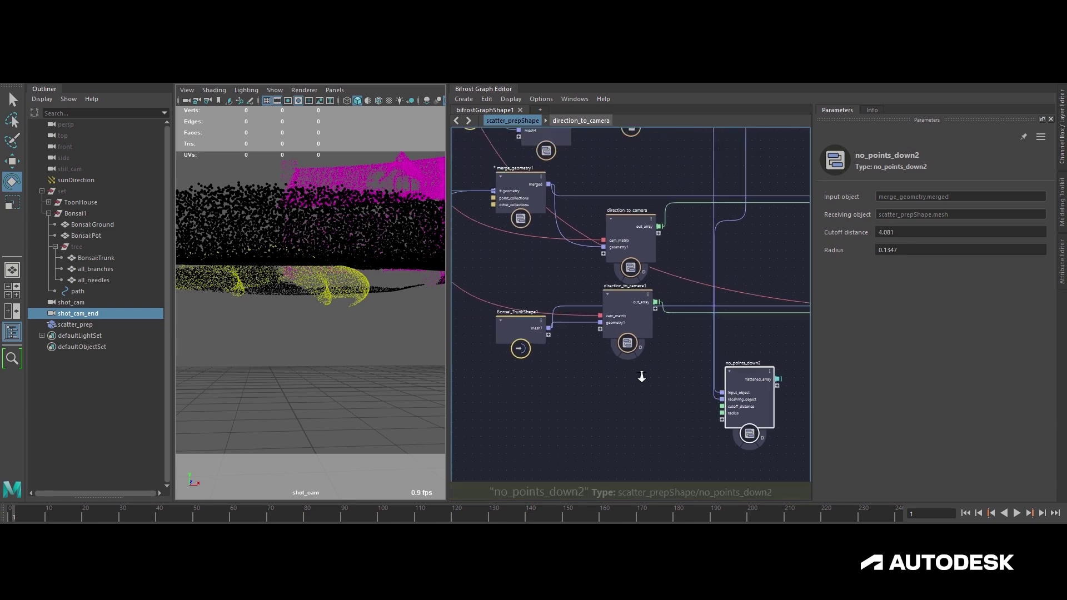
- Move the Bonsai_GroundShape node further away from base_scatter_weights to spread out its connections
scroll(542, 272, "down", 1)
middle_click_drag(542, 273, 590, 407, "alt")
middle_click_drag(669, 277, 568, 350, "alt")
middle_click_drag(628, 222, 595, 400, "alt")
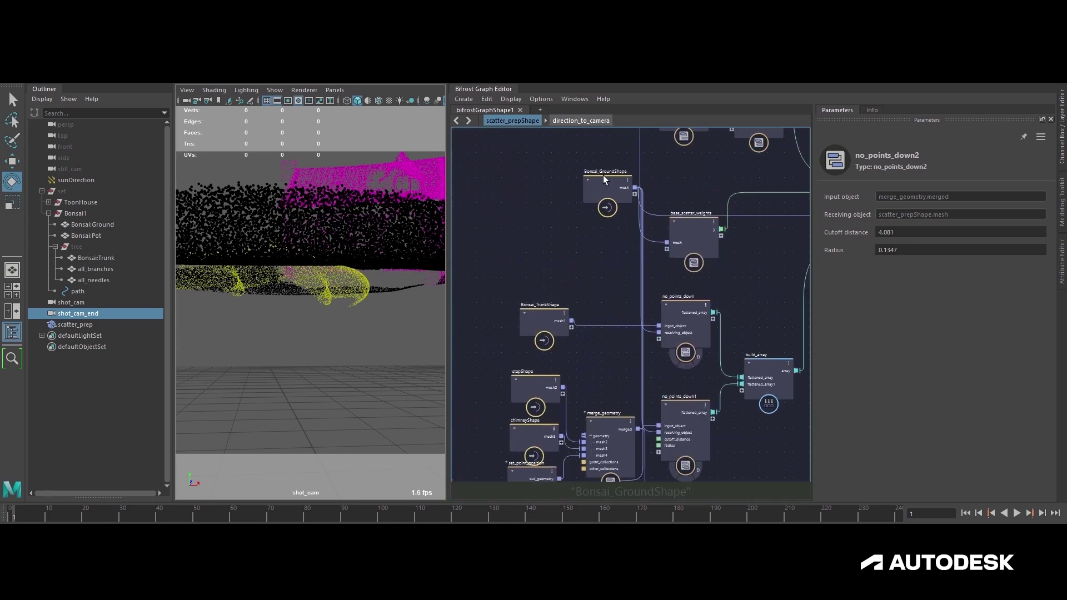
left_click_drag(610, 188, 535, 185)
left_click(559, 186)
middle_click_drag(646, 463, 638, 173, "alt")
middle_click_drag(639, 445, 635, 218, "alt")
left_click(612, 257)
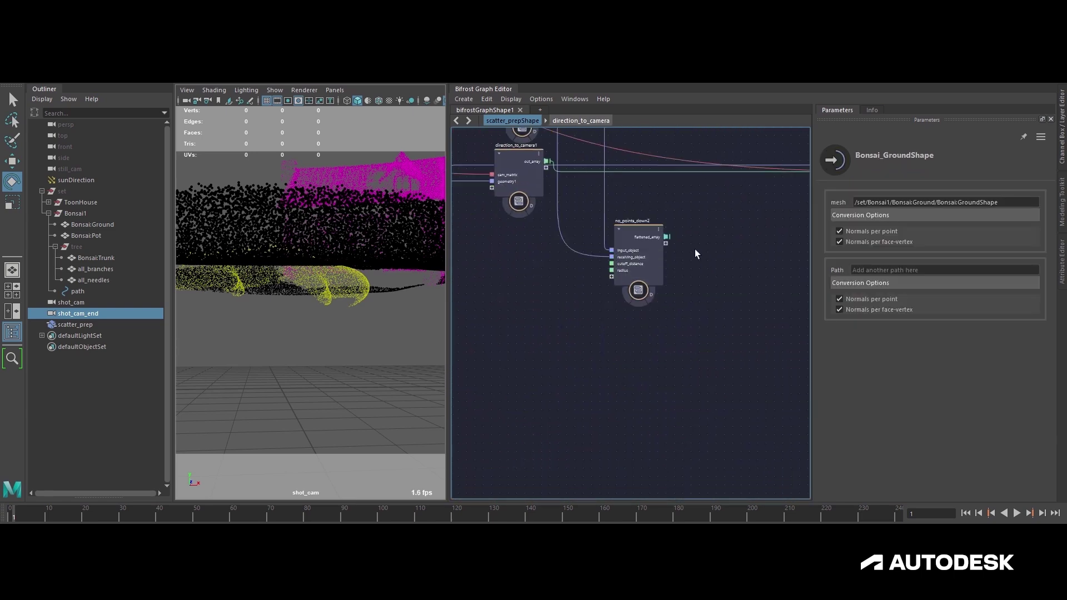
- Reposition no_points_down2 and connect the Bonsai_TrunkShape1 mesh to its input_object
middle_click_drag(703, 262, 707, 338, "alt")
left_click_drag(650, 316, 729, 324)
middle_click_drag(515, 319, 622, 359, "alt")
middle_click_drag(789, 367, 472, 345, "alt")
mouse_move(503, 347)
left_mouse_down()
mouse_move(692, 351)
mouse_move(515, 350)
left_mouse_up()
middle_click_drag(464, 295, 806, 318, "alt")
left_click_drag(614, 311, 628, 406)
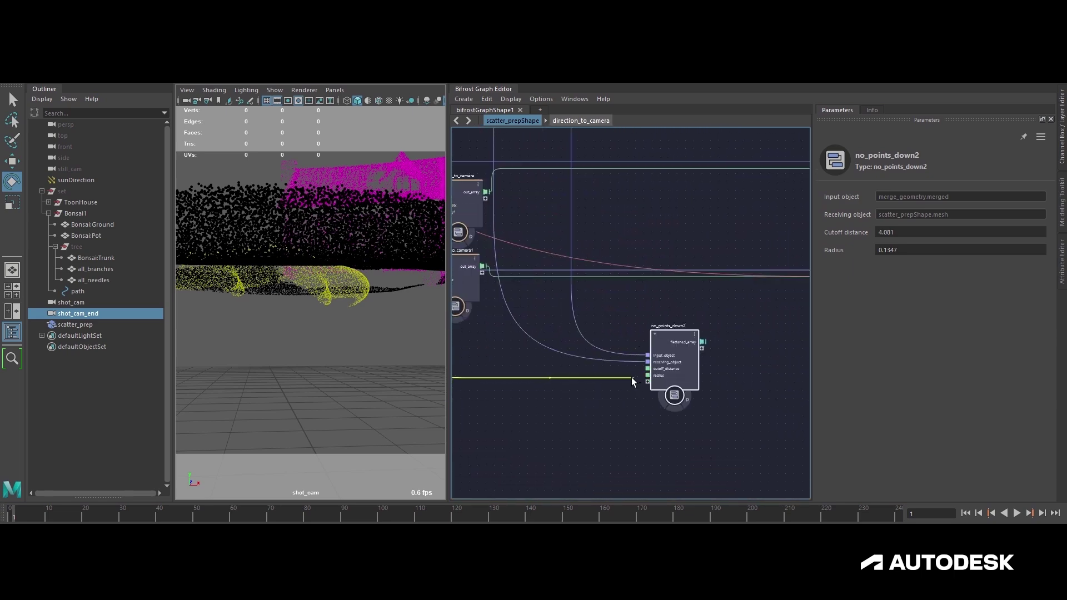
- Inside the no_points_down2 compound, set the default ray direction on resize_array to 0, 1, 0 and inspect the raycasts under the trunk
left_click(674, 395)
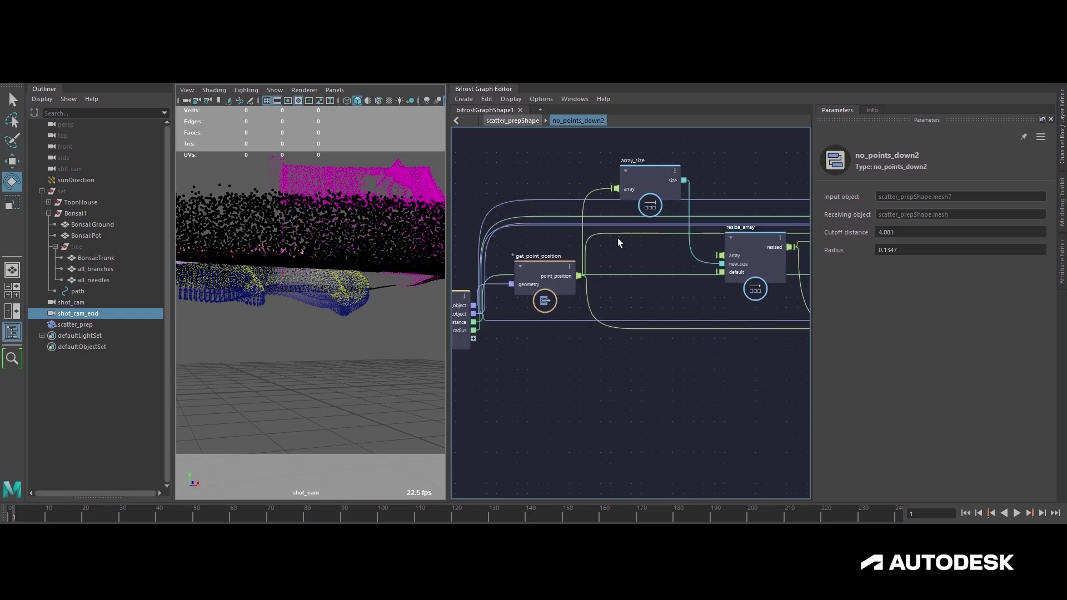
left_click(599, 256)
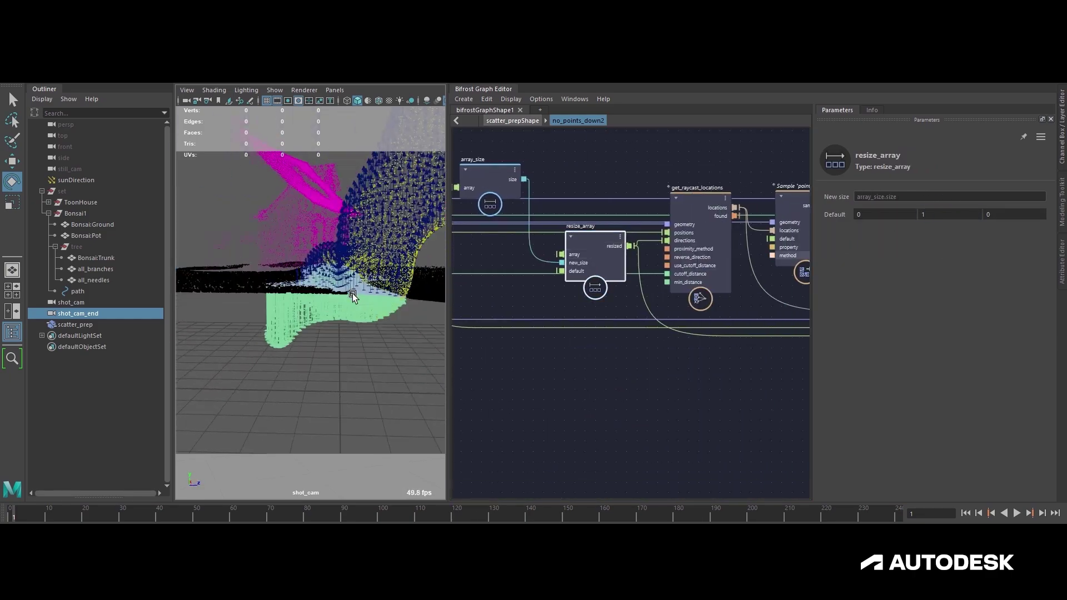
left_click_drag(439, 312, 311, 311, "alt")
middle_click_drag(695, 332, 535, 352, "alt")
middle_click_drag(583, 327, 517, 327, "alt")
scroll(590, 302, "down", 2)
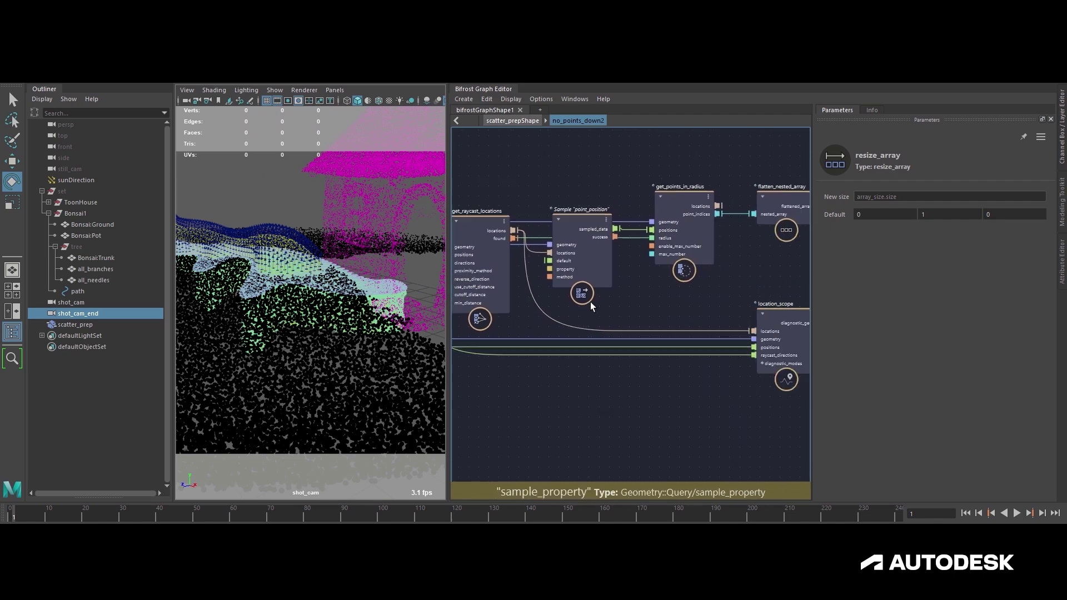
- Move the Sample "point_position", get_points_in_radius, flatten_nested_array and output nodes up to free space beside get_raycast_locations
middle_click_drag(590, 301, 580, 310, "alt")
left_click_drag(573, 253, 584, 172)
left_click_drag(661, 224, 665, 160)
left_click_drag(742, 218, 736, 155)
middle_click_drag(707, 219, 653, 238, "alt")
scroll(633, 238, "down", 1)
left_click_drag(744, 226, 745, 173)
middle_click_drag(621, 264, 718, 272)
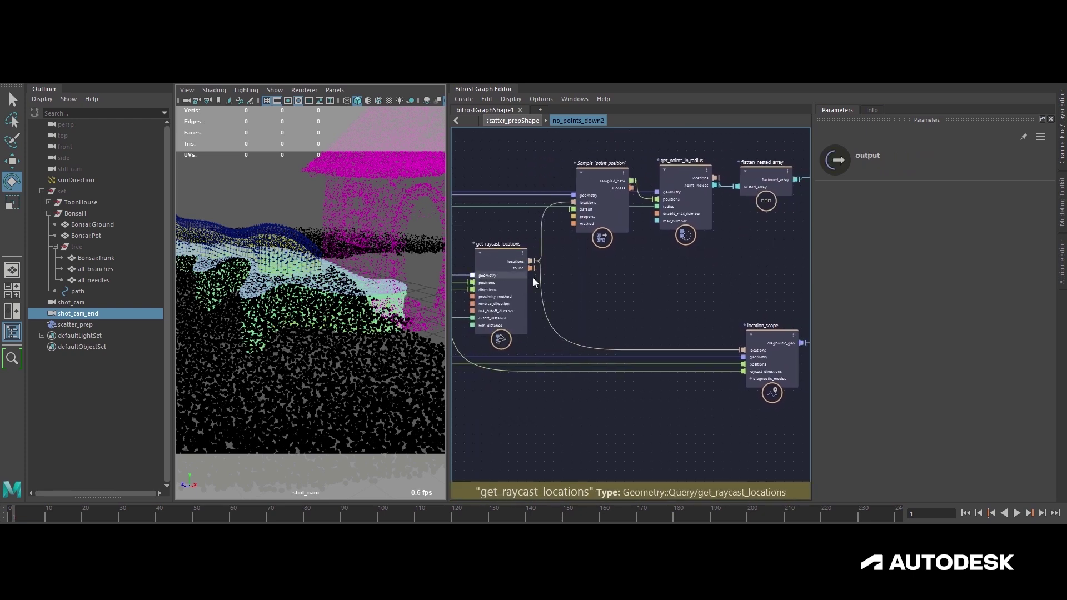
- Add a find_all_in_array node fed by the found output of get_raycast_locations and set it to find true values
left_click_drag(401, 256, 602, 270, "alt")
key("Tab")
type("find_a")
key("Down")
key("Return")
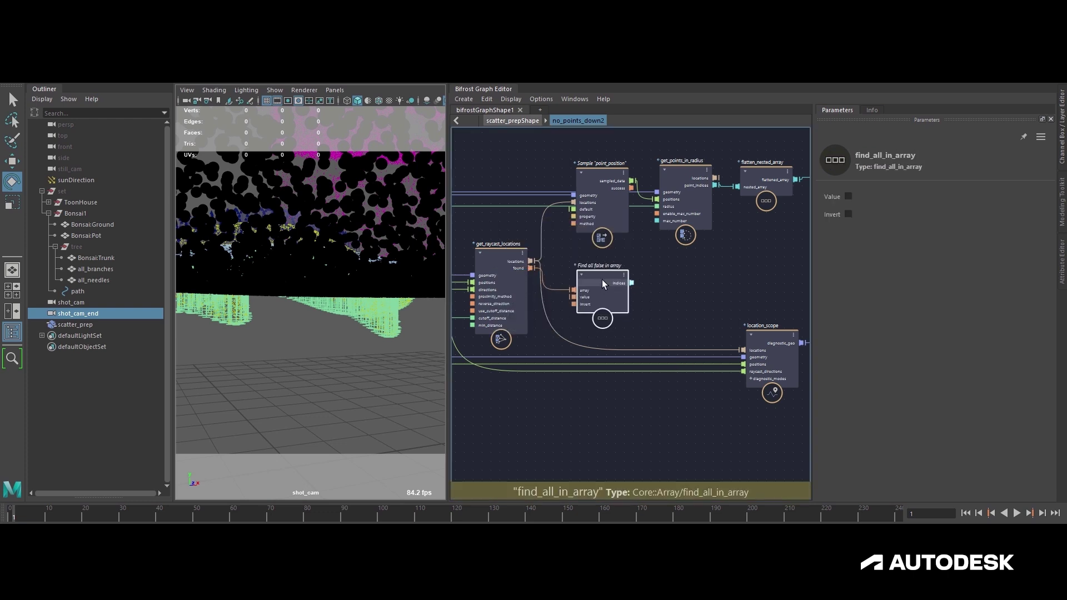
left_click(848, 196)
middle_click_drag(616, 282, 582, 297)
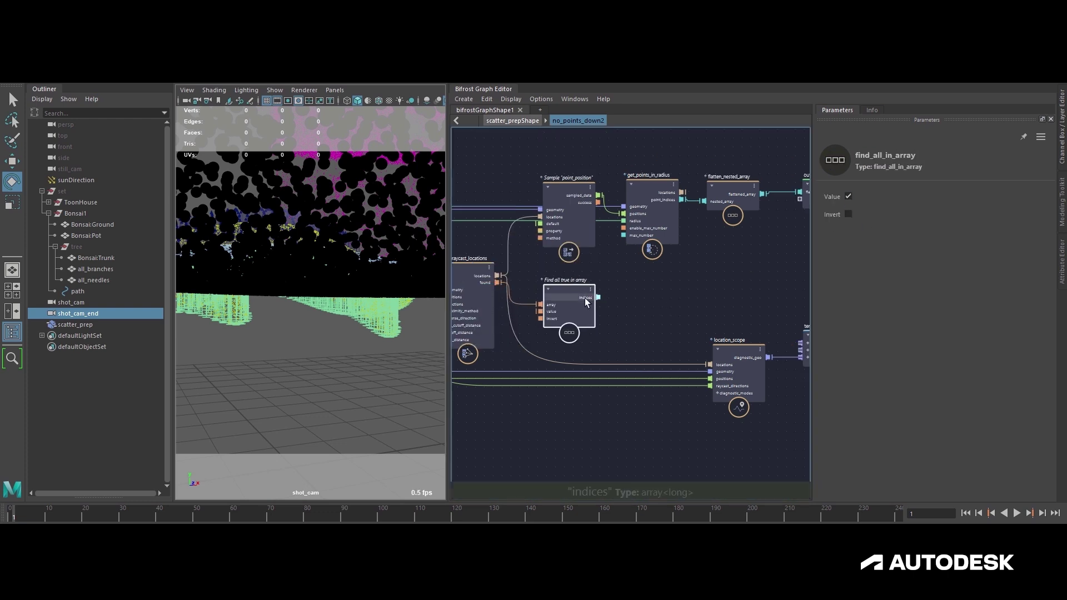
- Connect the find_all_in_array indices to the compound's output, delete the unused sampling, radius and flattening nodes, and return to scatter_prepShape
left_click_drag(598, 298, 664, 284)
left_click_drag(702, 217, 722, 309)
middle_click_drag(714, 257, 786, 243)
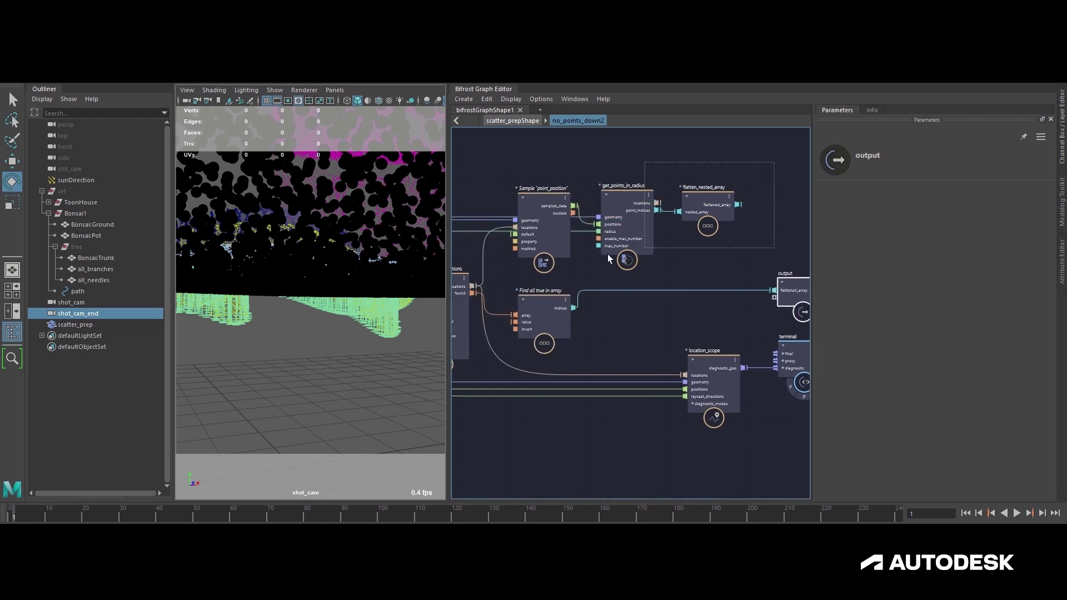
key("Delete")
middle_click_drag(670, 264, 597, 260)
key("BackSpace")
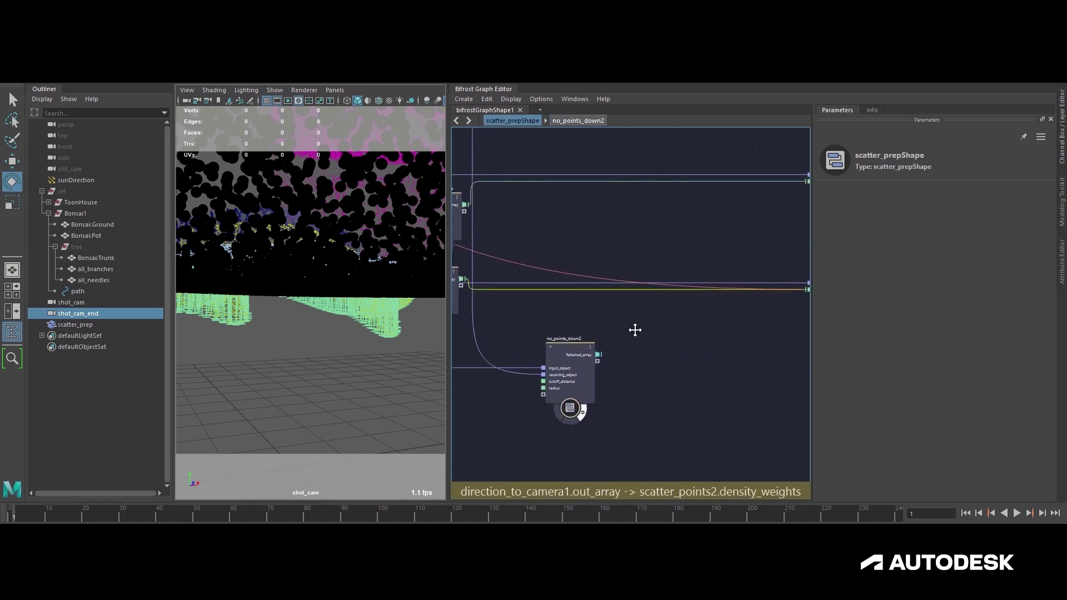
- Insert a set_in_array node between direction_to_camera1 and the trunk's density_weights, with no_points_down2 feeding its index
key("Tab")
left_click(680, 305)
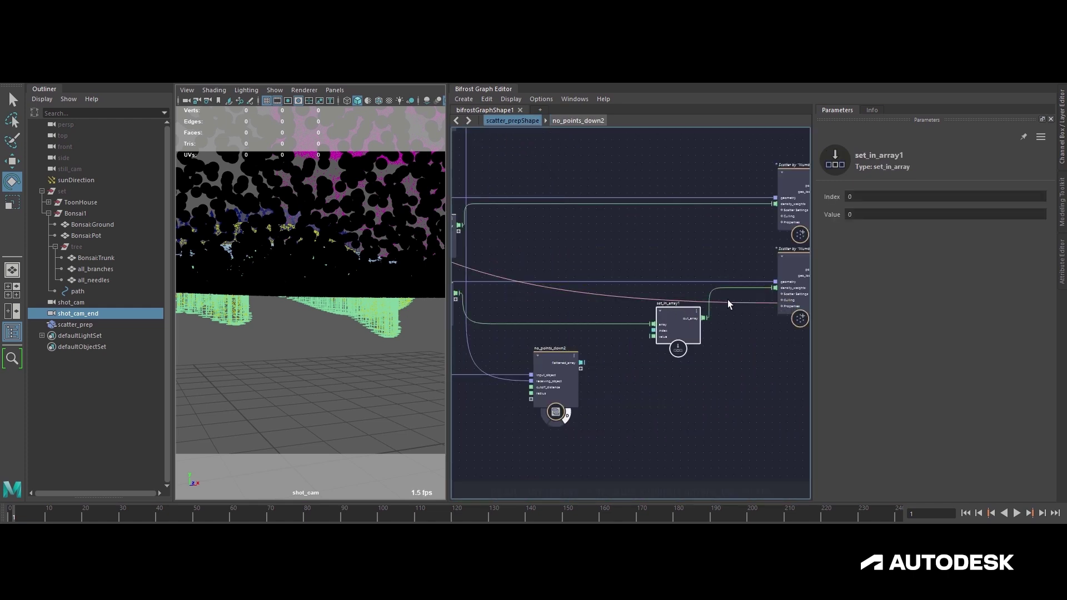
left_click_drag(649, 337, 652, 330)
left_click_drag(417, 262, 344, 286, "alt")
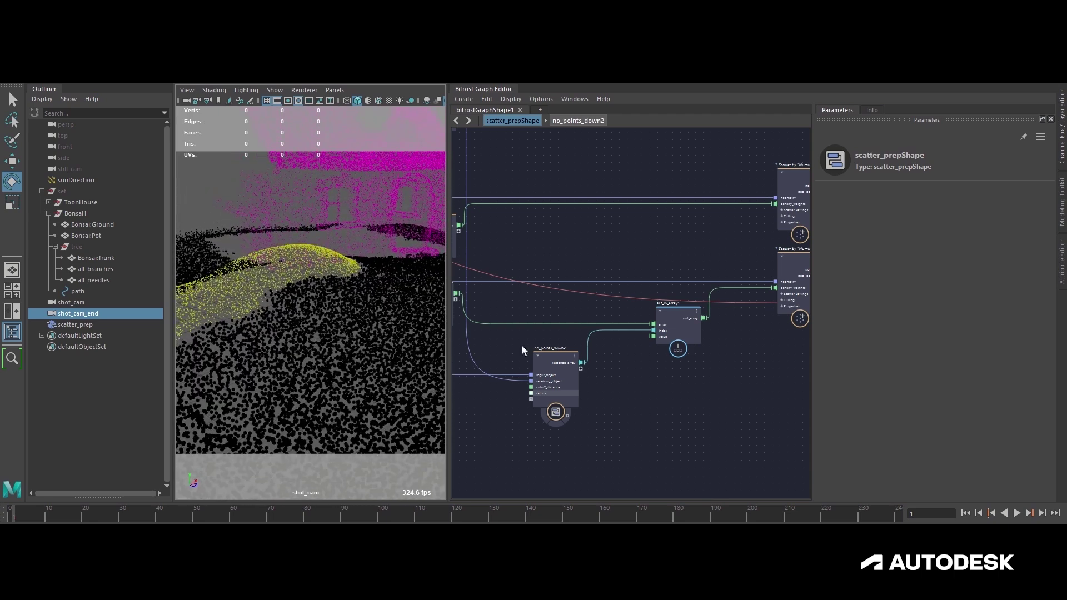
- Tidy the graph by moving no_points_down2 and set_in_array1 closer to direction_to_camera1
middle_click_drag(637, 337, 678, 342, "alt")
left_click_drag(617, 366, 557, 350)
middle_click_drag(650, 367, 635, 367, "alt")
left_click_drag(697, 329, 681, 328)
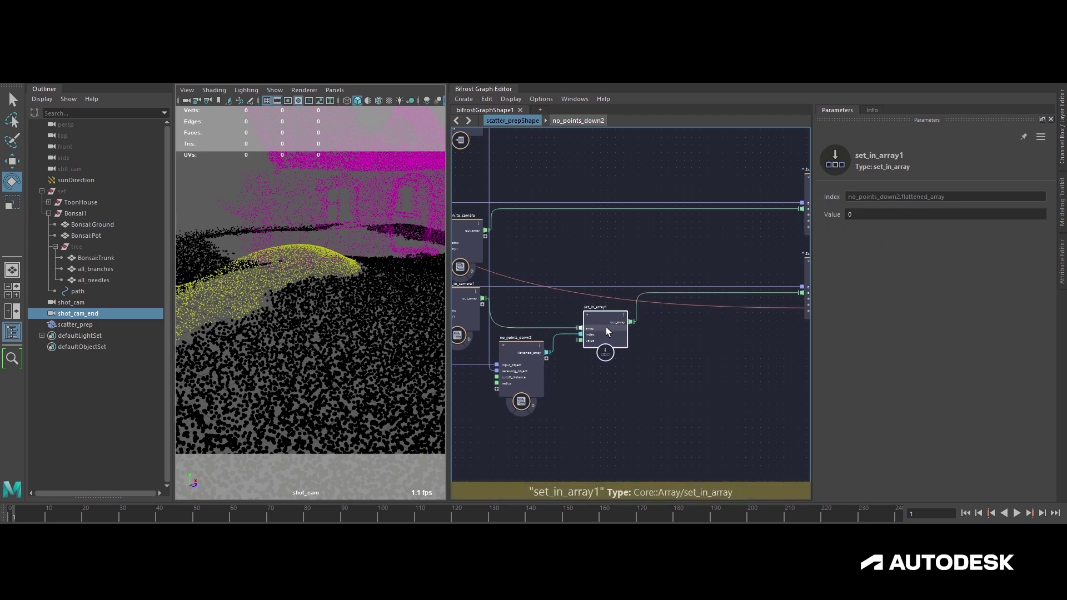
right_click_drag(710, 343, 612, 326, "alt")
middle_click_drag(707, 328, 631, 358, "alt")
right_click_drag(632, 358, 614, 357, "alt")
- Examine the trunk's scattered points from around the whole scene, then inspect the frustum_culling settings
left_click_drag(278, 292, 179, 289, "alt")
right_click_drag(389, 337, 324, 319, "alt")
left_click_drag(324, 319, 289, 328, "alt")
middle_click_drag(296, 345, 341, 389, "alt")
right_click_drag(573, 281, 565, 281, "alt")
middle_click_drag(565, 281, 593, 296, "alt")
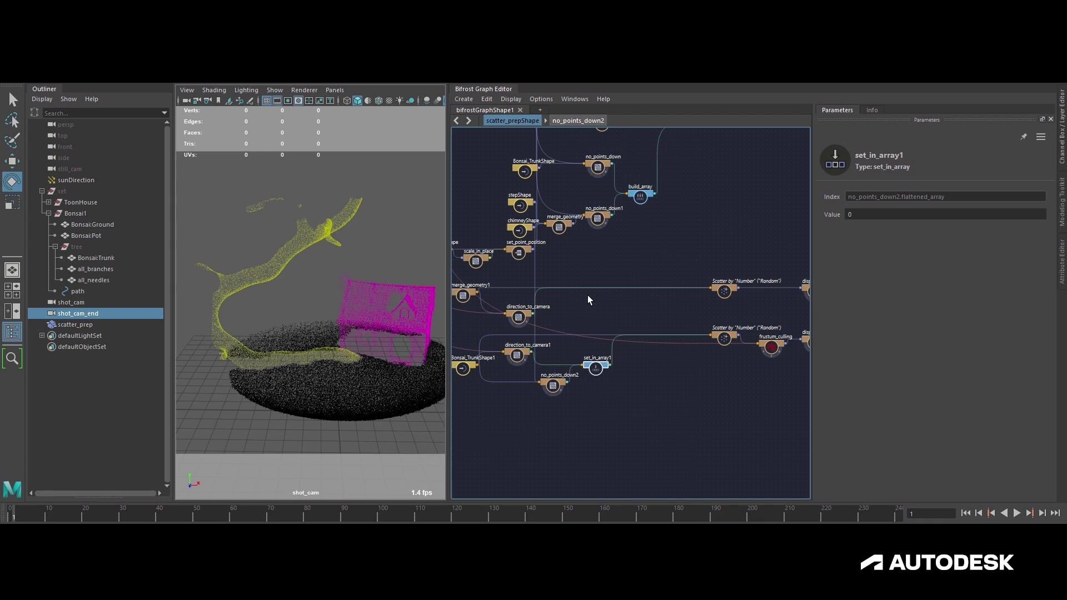
middle_click_drag(587, 292, 557, 289)
left_click(741, 343)
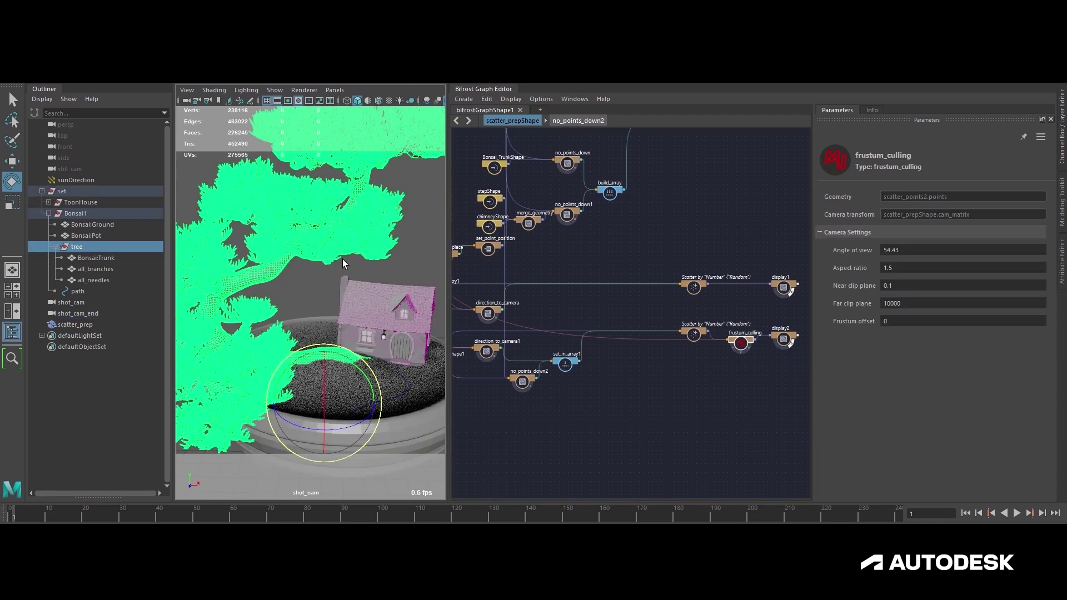
- View the full set through shot_cam at frame 240 and highlight the tree's branches and needles to check what remains for scattering
left_click(409, 228)
left_click(334, 89)
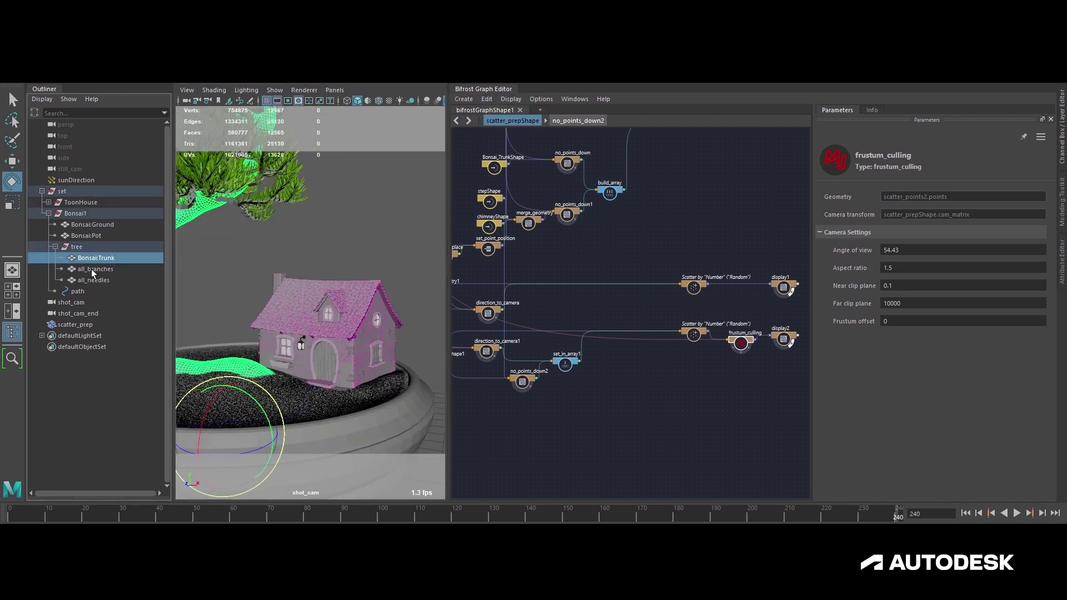
left_click(92, 269)
left_click(93, 280)
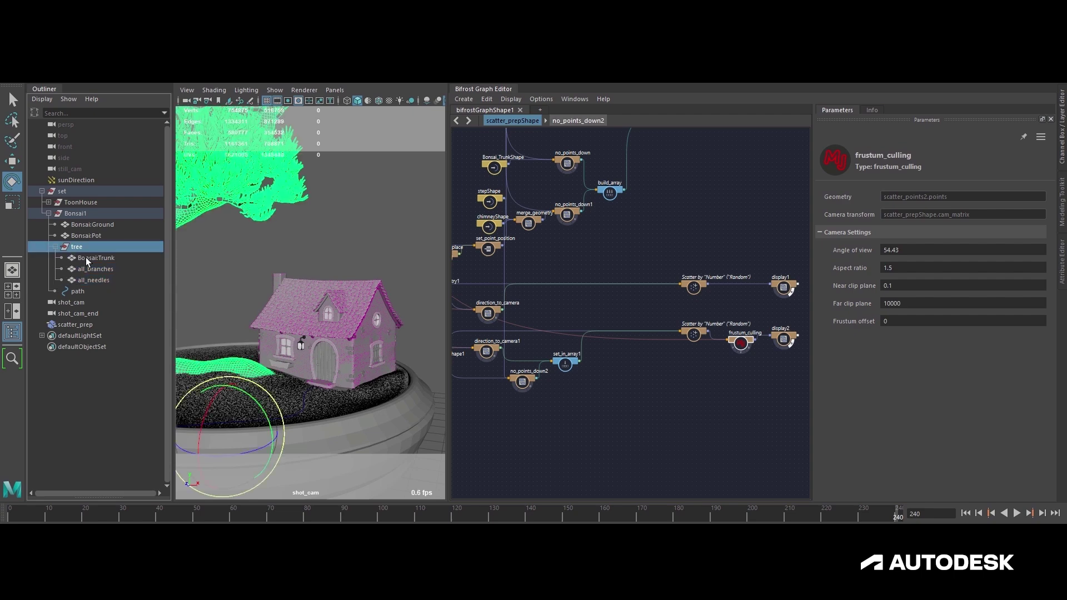
left_click(259, 278)
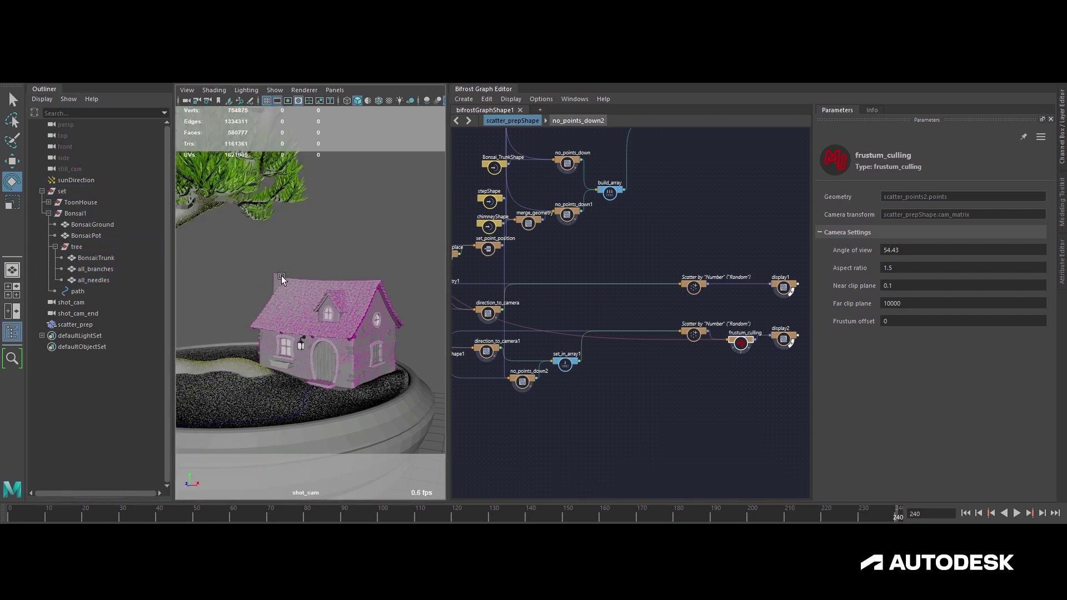
- Select the complete trunk scatter network from Bonsai_TrunkShape1 through set_in_array1 to the scatter, frustum_culling and display2 nodes
middle_click_drag(483, 411, 507, 398)
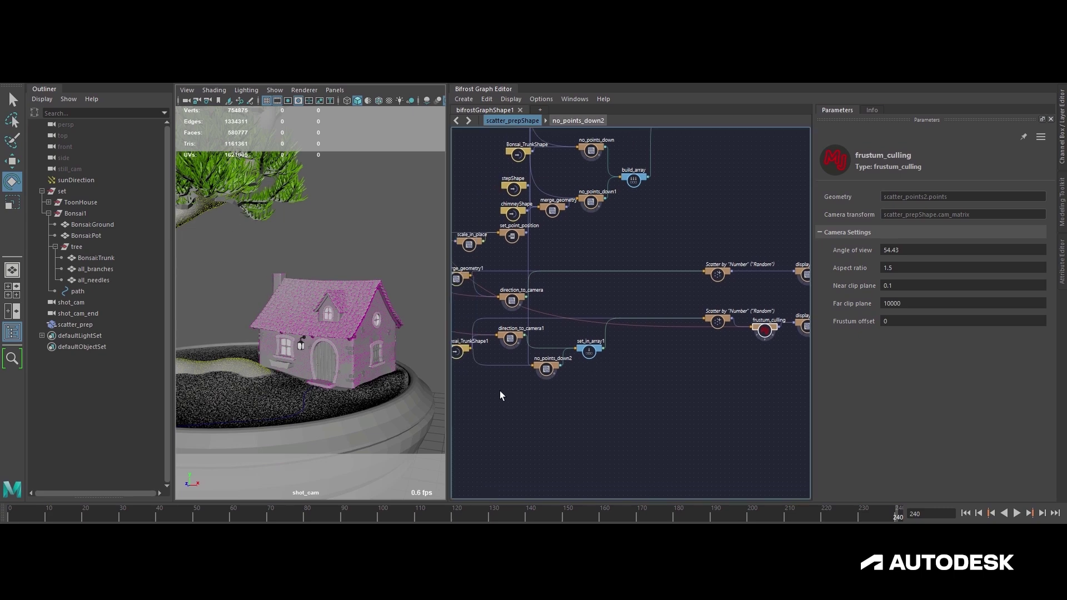
left_click(473, 393)
left_click_drag(487, 407, 808, 318)
middle_click_drag(721, 371, 748, 377)
scroll(748, 377, "down", 1)
left_click(506, 358, "shift")
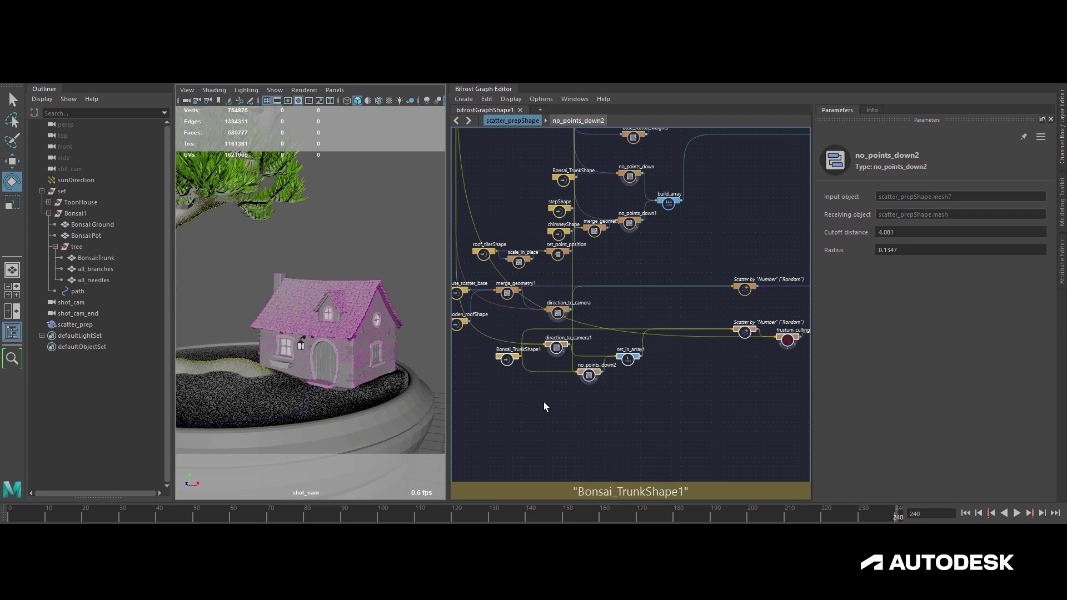
middle_click_drag(678, 389, 623, 385)
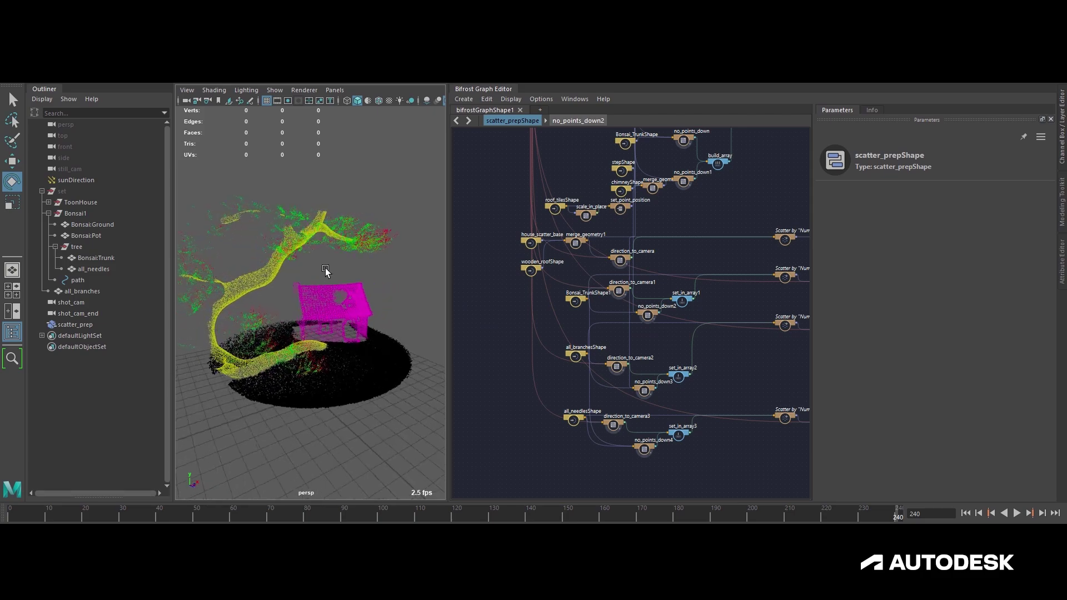
- Examine the scattered branch and needle points in the perspective view from above and around the house
left_click_drag(344, 333, 288, 280, "alt")
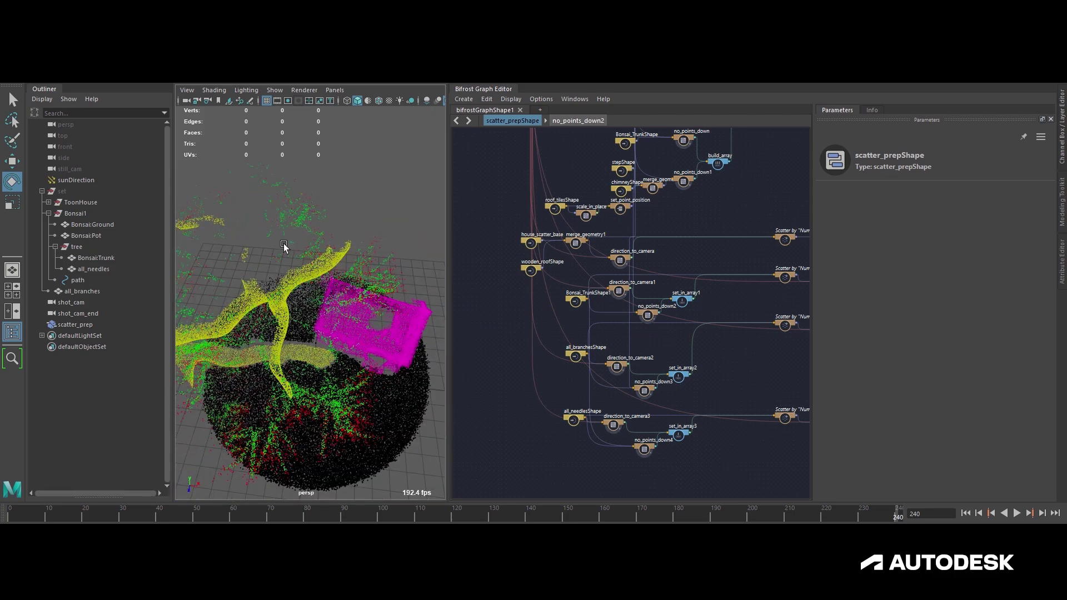
left_click_drag(254, 194, 280, 194, "alt")
right_click_drag(280, 193, 354, 239, "alt")
middle_click_drag(353, 239, 316, 278, "alt")
- Move the all_needlesShape scatter network further down in the graph and create a backdrop behind it
middle_click_drag(701, 415, 631, 346, "alt")
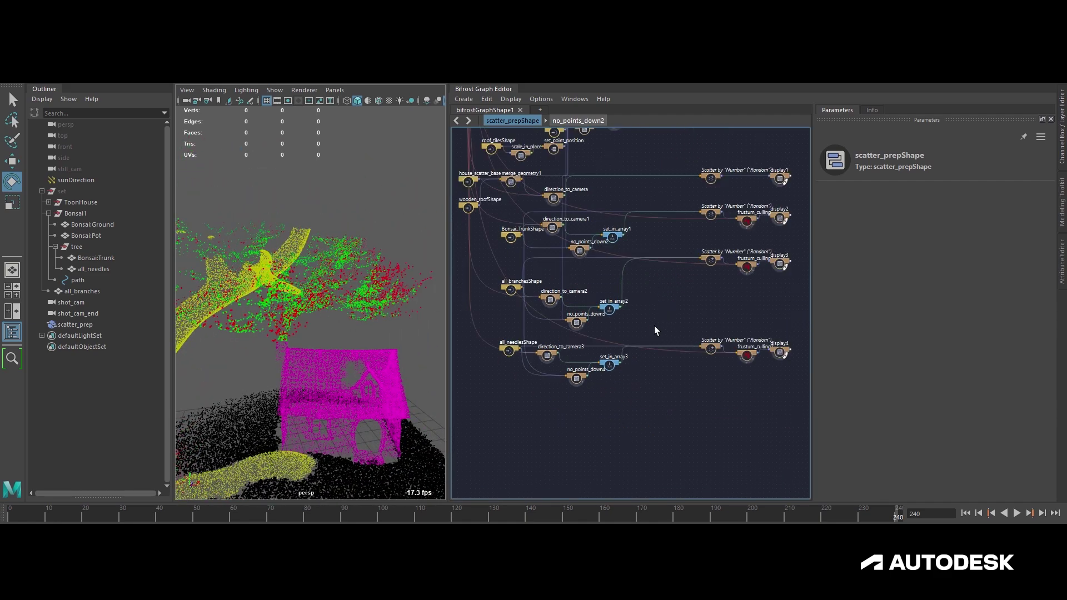
left_click_drag(492, 334, 818, 398)
left_click_drag(712, 357, 709, 408)
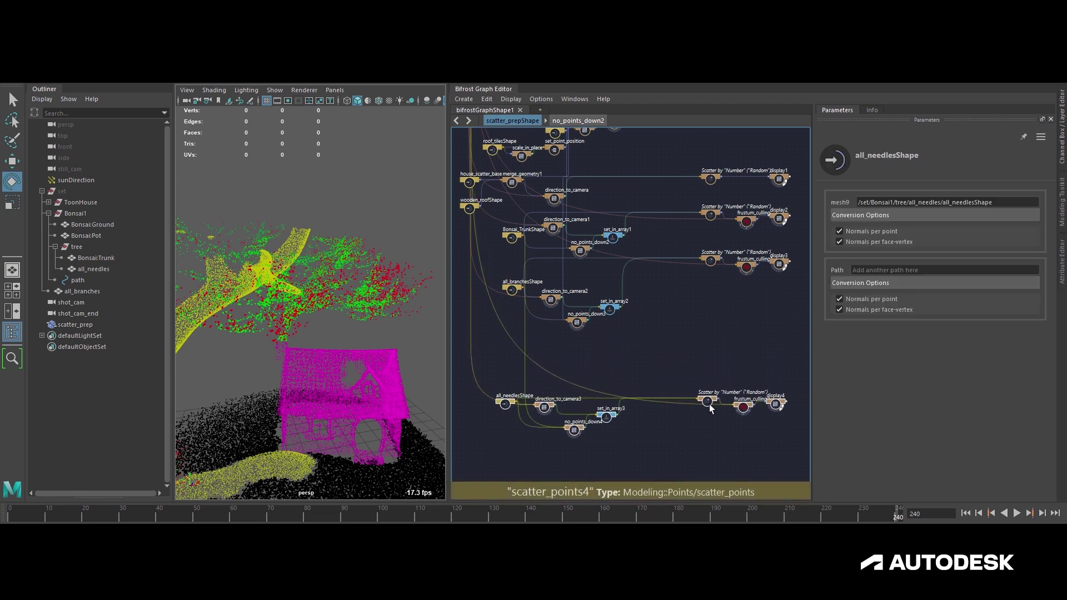
right_click(689, 436)
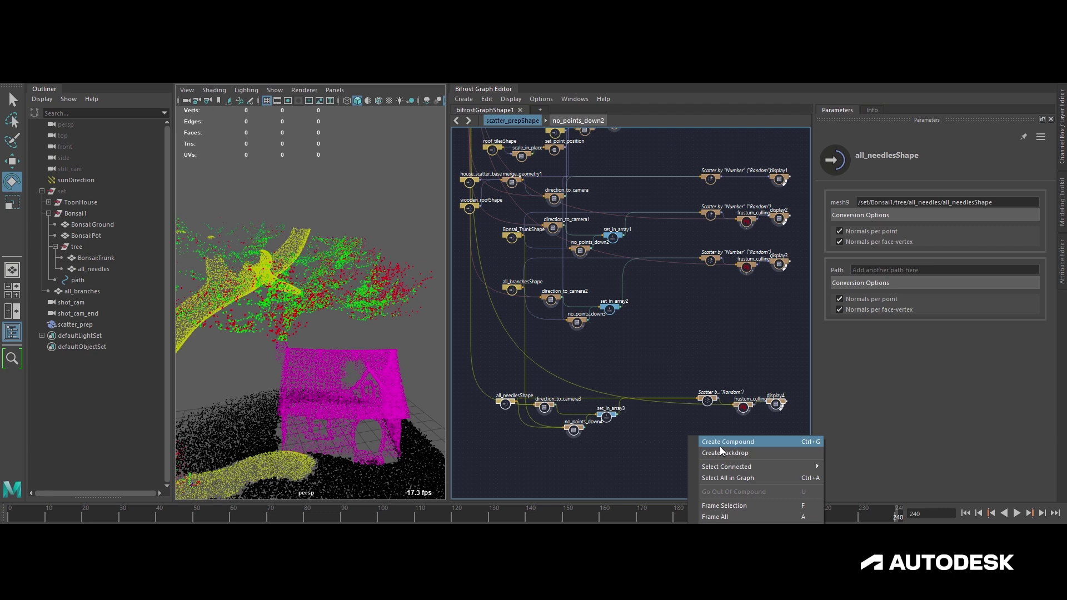
left_click(719, 446)
left_click(644, 422)
key("a")
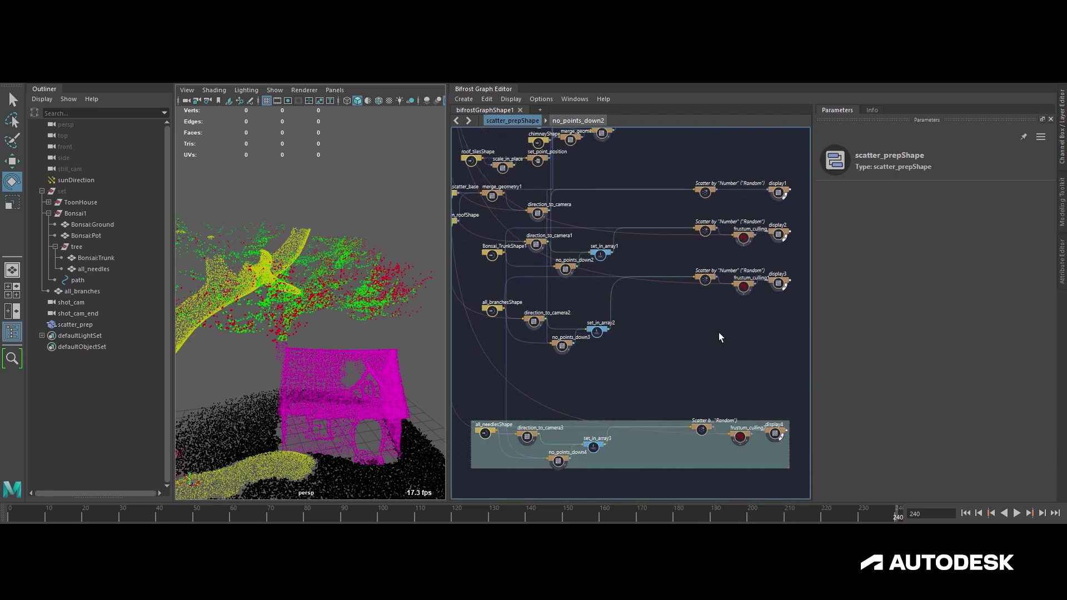
- Create a backdrop behind the all_branchesShape network, align the needles backdrop with it, and place the branches backdrop just above the needles one
left_click_drag(685, 313, 472, 357)
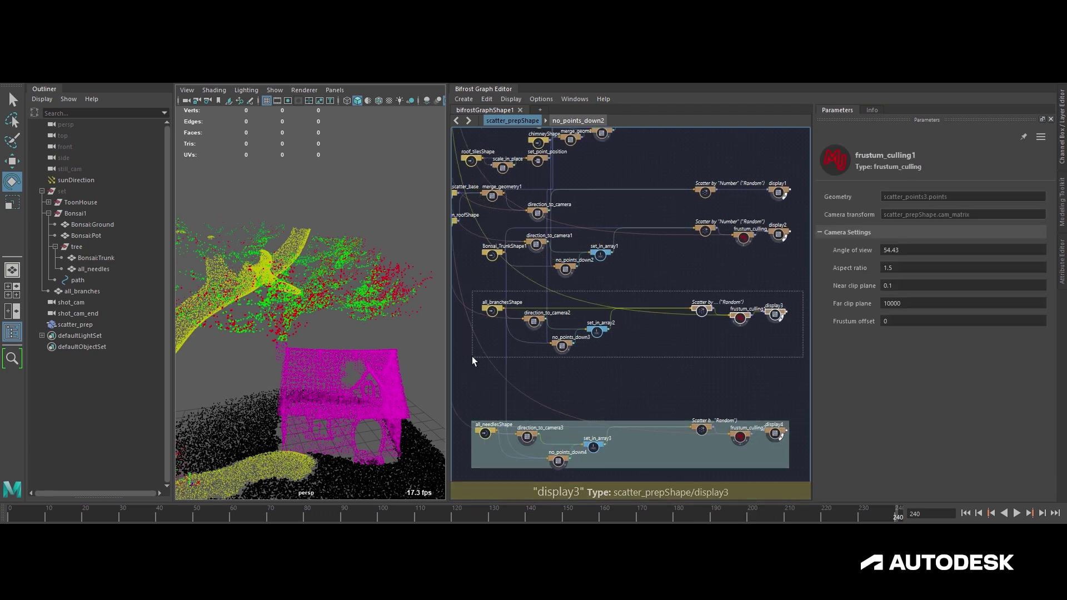
right_click(594, 367)
left_click(634, 381)
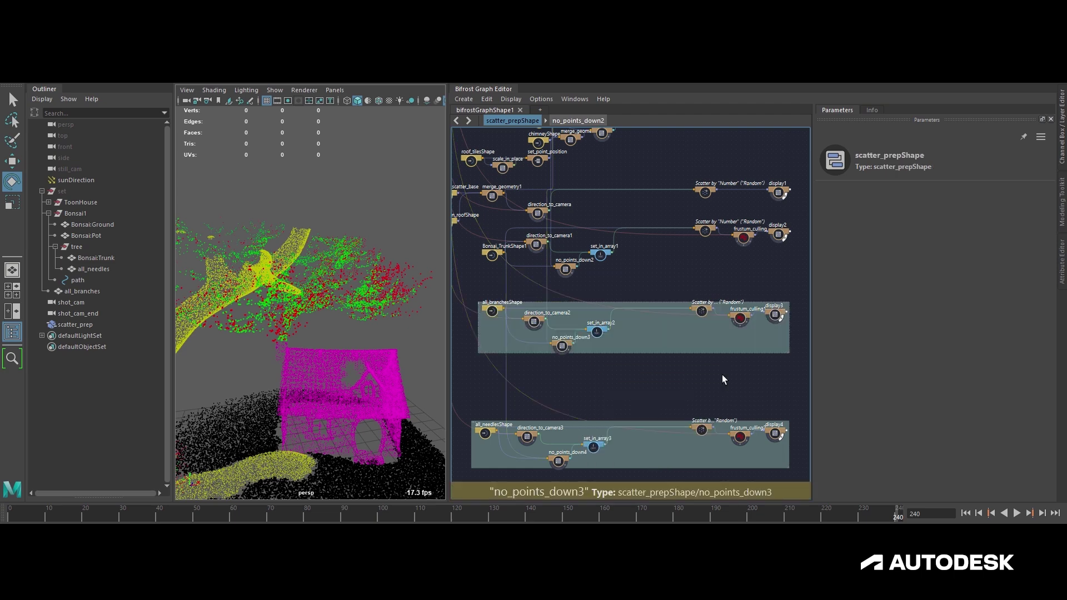
key("a")
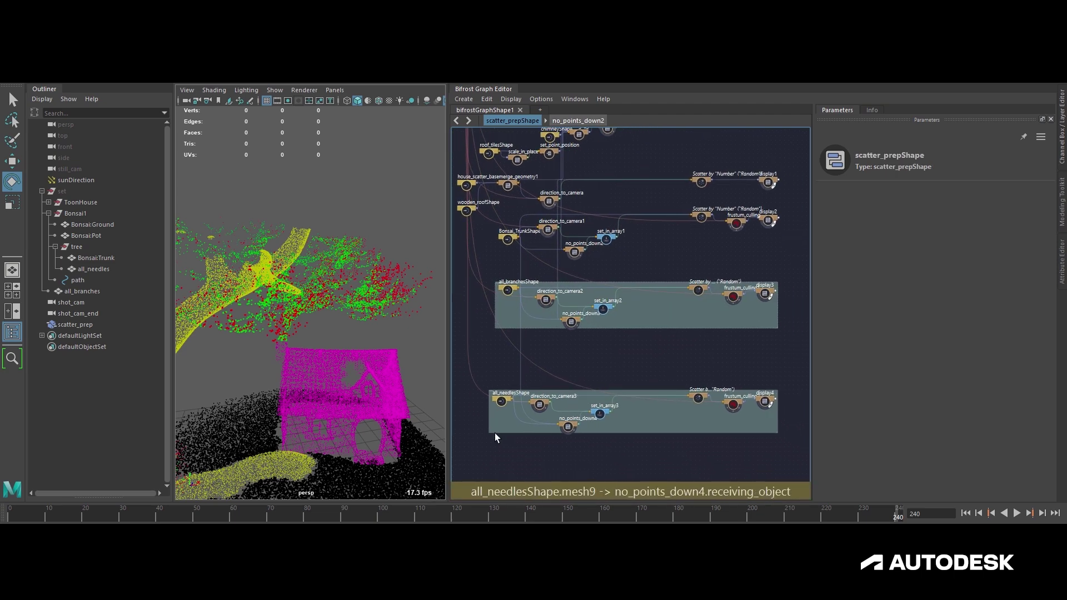
mouse_move(502, 424)
left_mouse_down()
mouse_move(504, 405)
mouse_move(502, 415)
left_mouse_up()
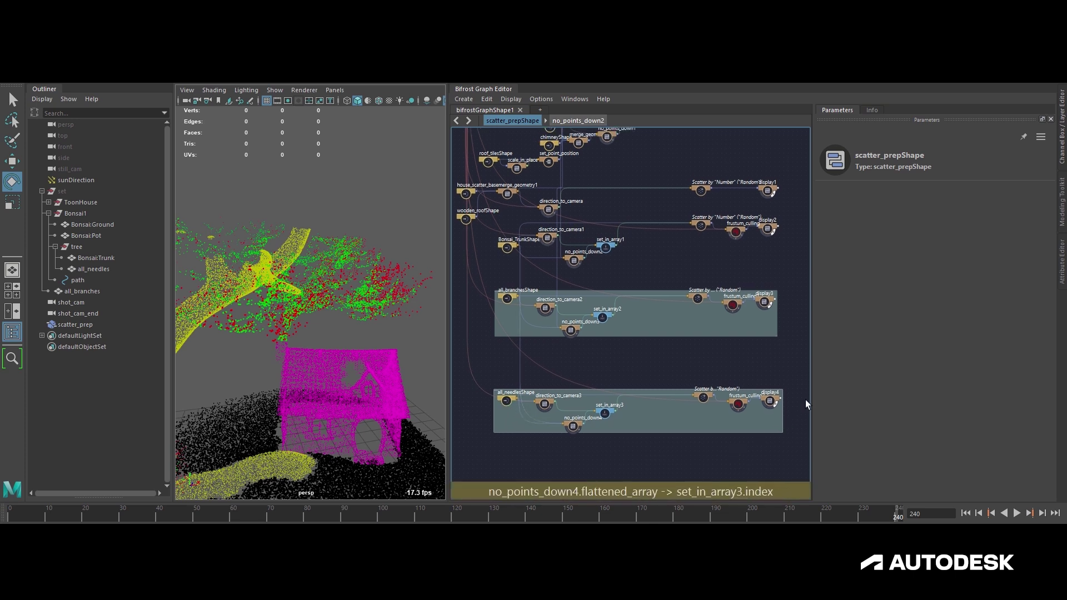
left_click_drag(633, 329, 631, 361)
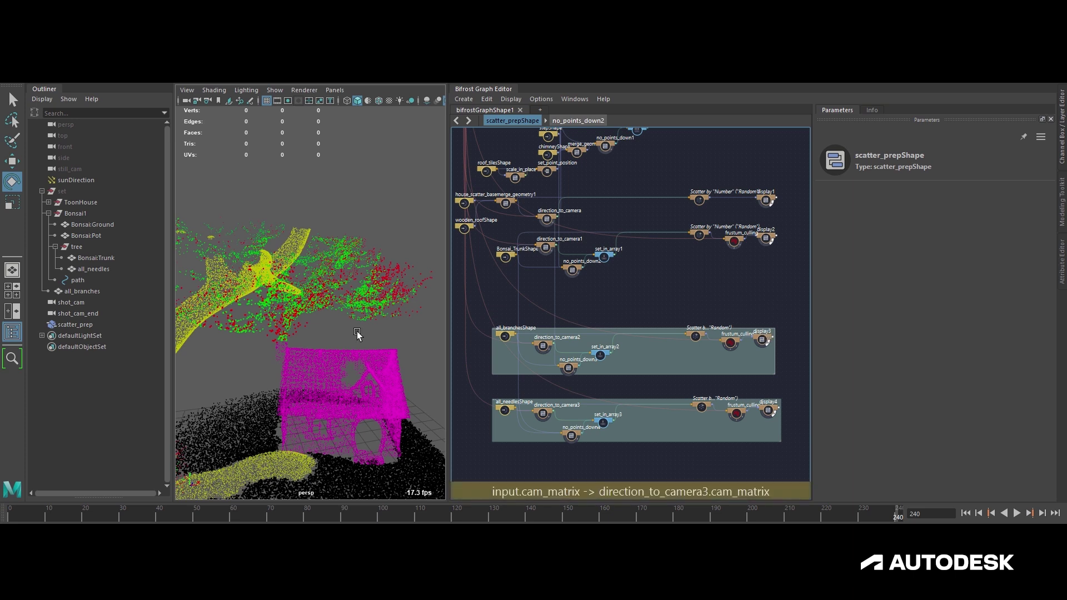
- Move the Bonsai_TrunkShape1 scatter network down toward the branches backdrop and create a backdrop behind it
left_click_drag(492, 284, 787, 225)
left_click_drag(606, 258, 606, 283)
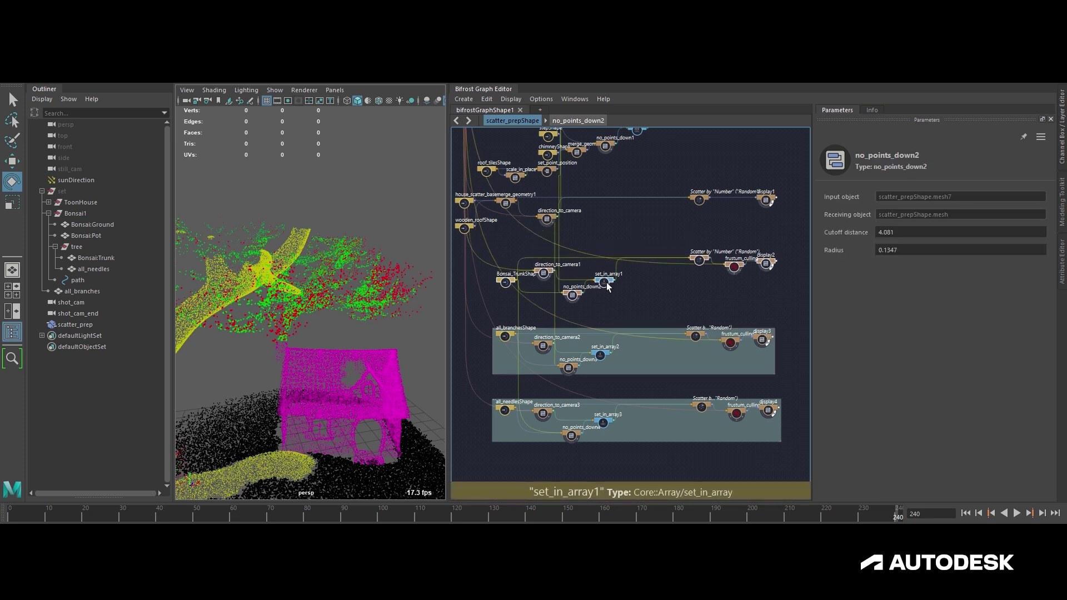
key("shift+b")
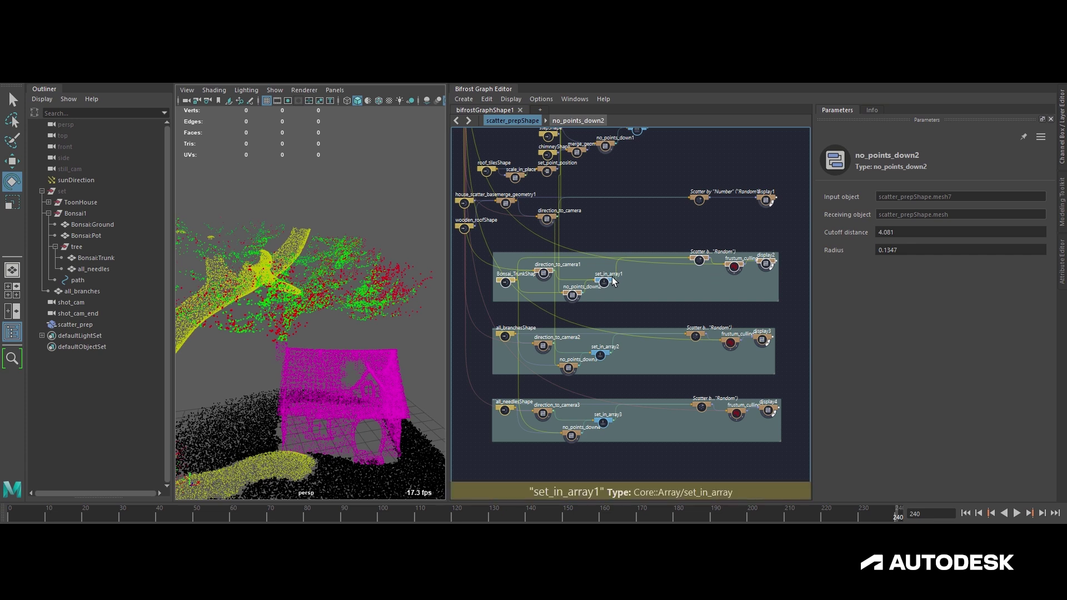
left_click(743, 289)
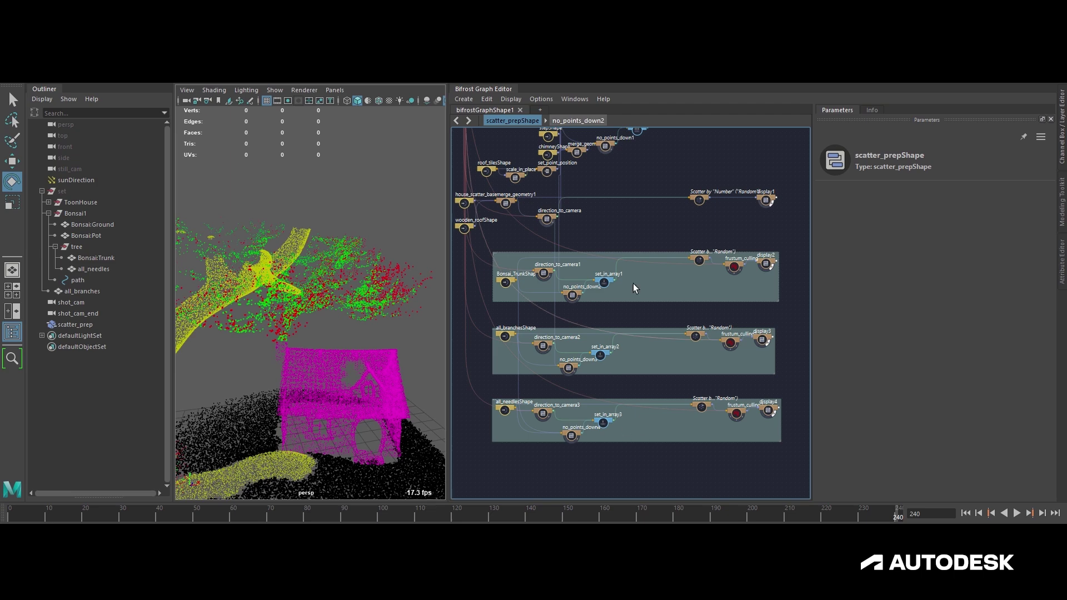
- Set the trunk network's backdrop color to yellow, #ffff00
left_click(778, 302)
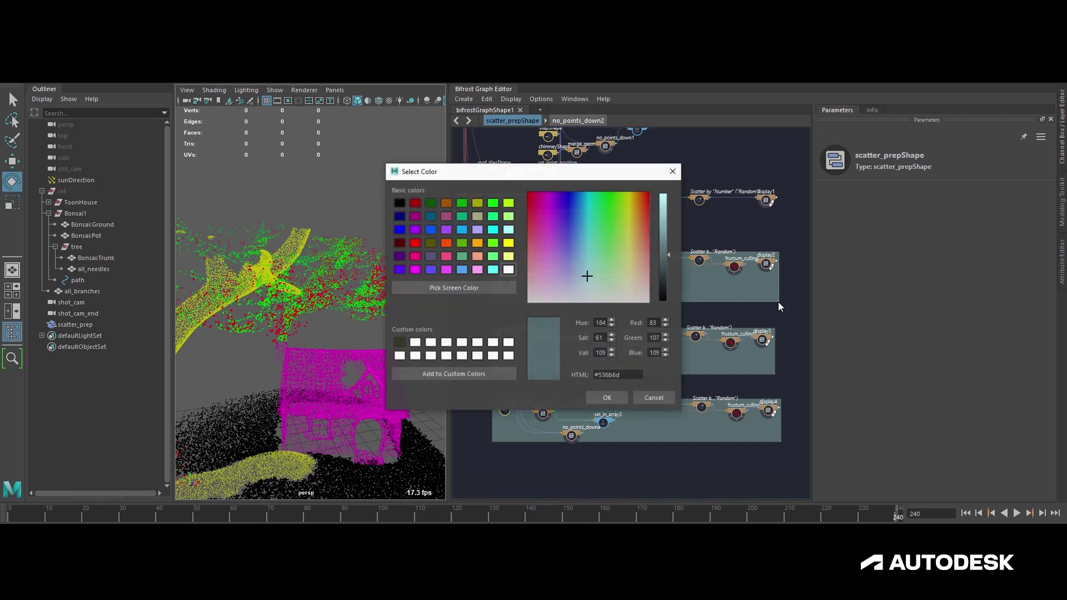
left_click(508, 244)
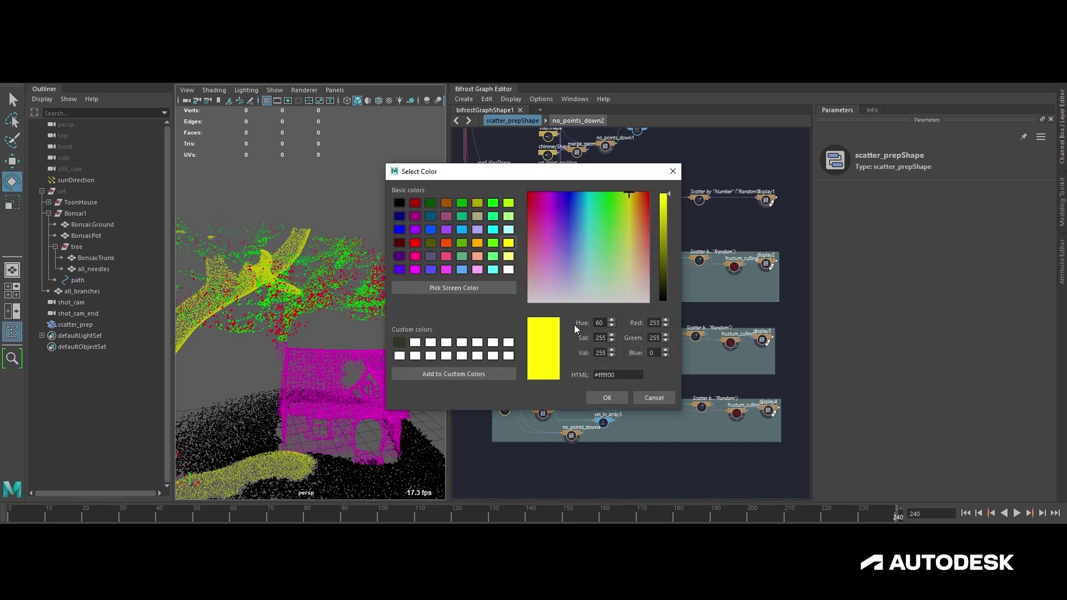
left_click(607, 398)
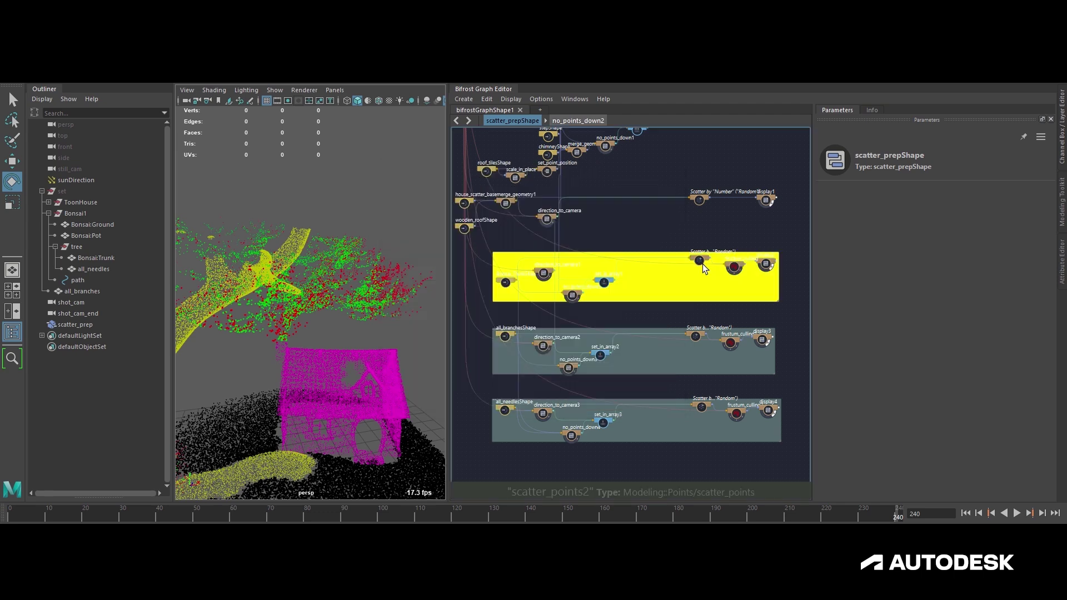
- Darken the trunk backdrop's yellow and make the branches backdrop dark green with hue 122, saturation 255 and value 50
left_click(778, 302)
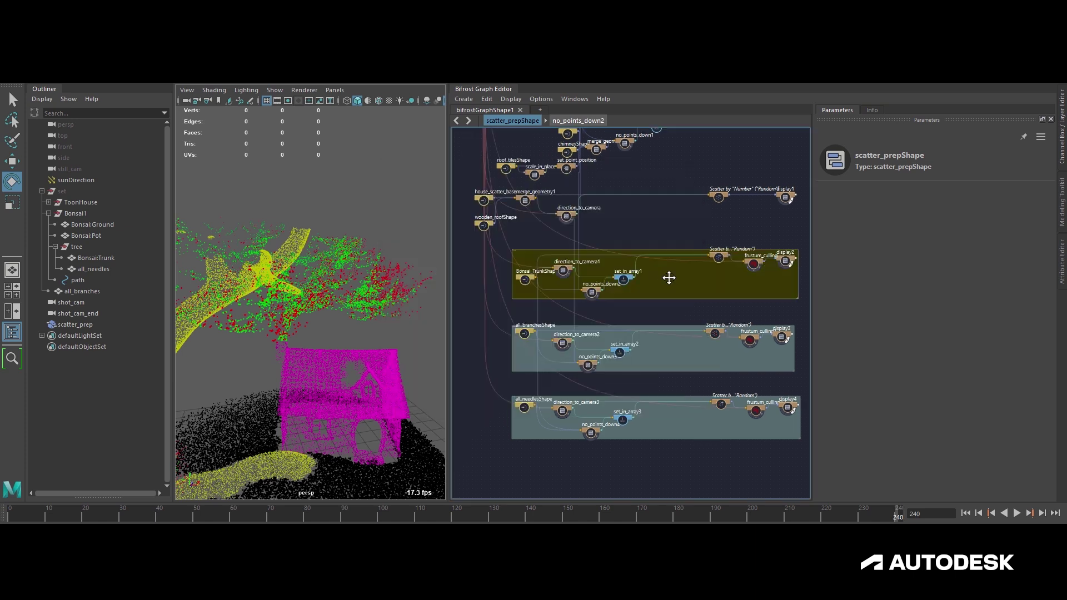
middle_click_drag(669, 277, 659, 277, "alt")
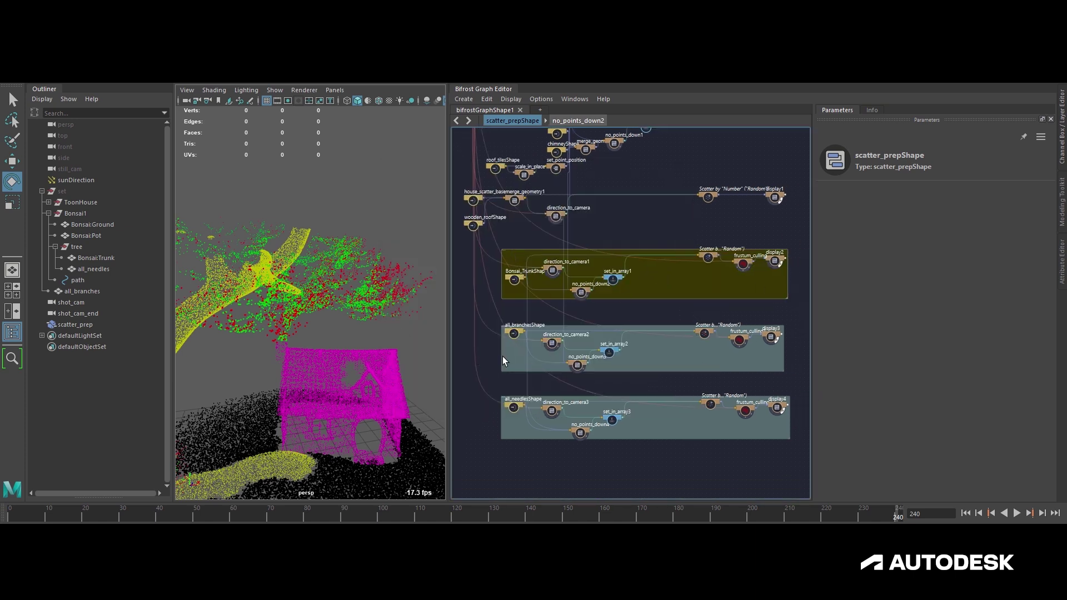
left_click(783, 371)
left_click(608, 193)
double_click(603, 352)
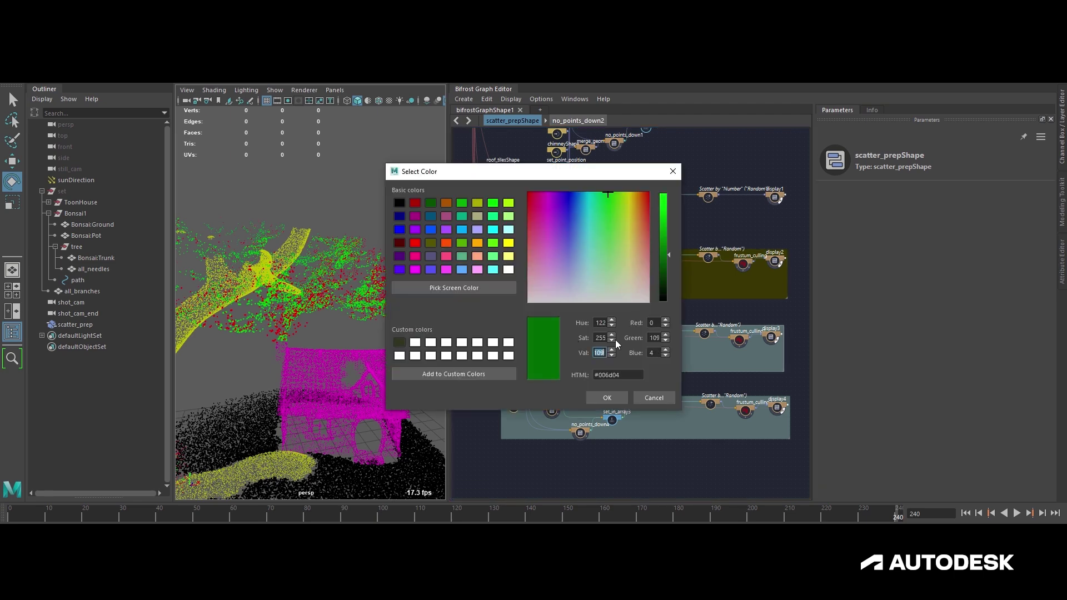
type("50")
key("Return")
- Set the needles network's backdrop color to dark red, hue 359 and saturation 255
middle_click_drag(786, 437, 757, 423, "alt")
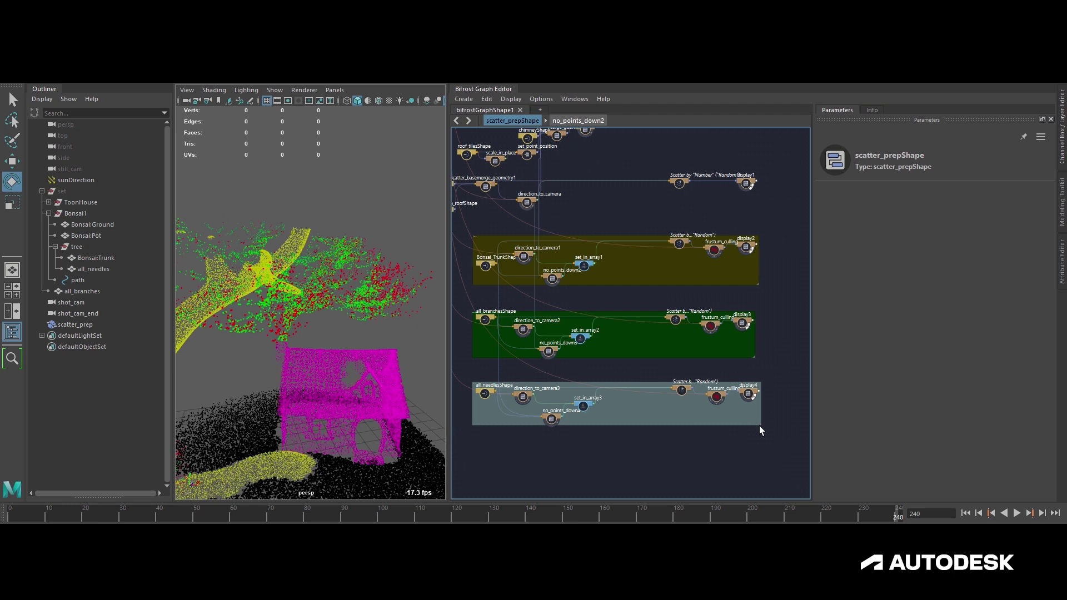
scroll(759, 425, "up", 3)
left_click(759, 420)
left_click(528, 193)
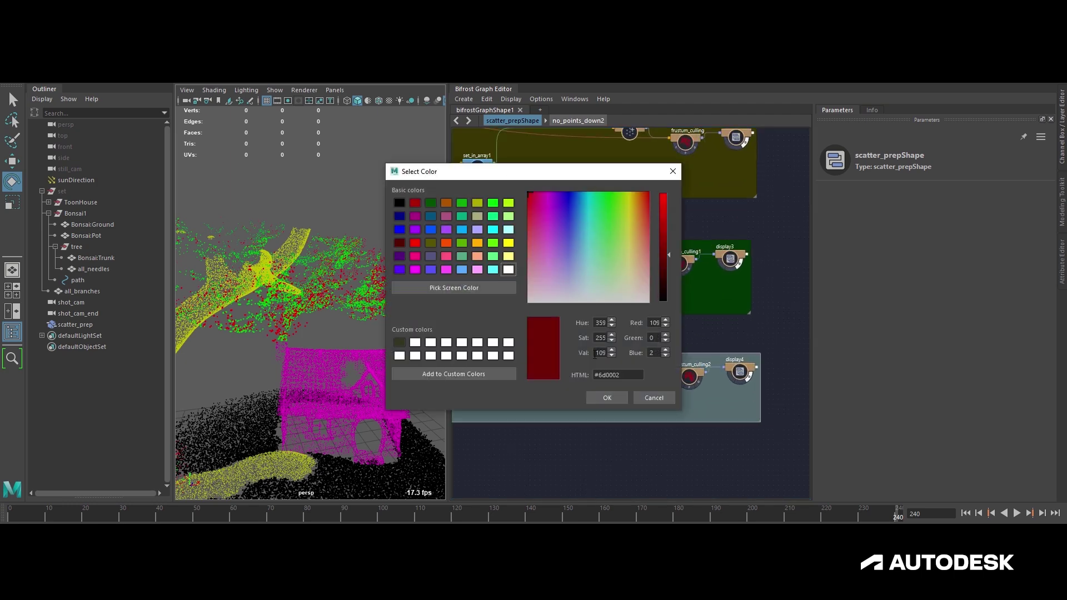
key("Return")
- Move the house scatter network so its nodes line up with the trunk, branches and needles backdrops
left_click_drag(460, 296, 790, 338)
left_click_drag(696, 308, 800, 302)
left_click_drag(795, 309, 758, 309)
- Move the ground network up away from the house network, and bring roof_tilesShape and scale_in_place up beside set_point_position
middle_click_drag(668, 243, 653, 262, "alt")
left_click_drag(475, 149, 825, 307)
middle_click_drag(713, 248, 634, 304)
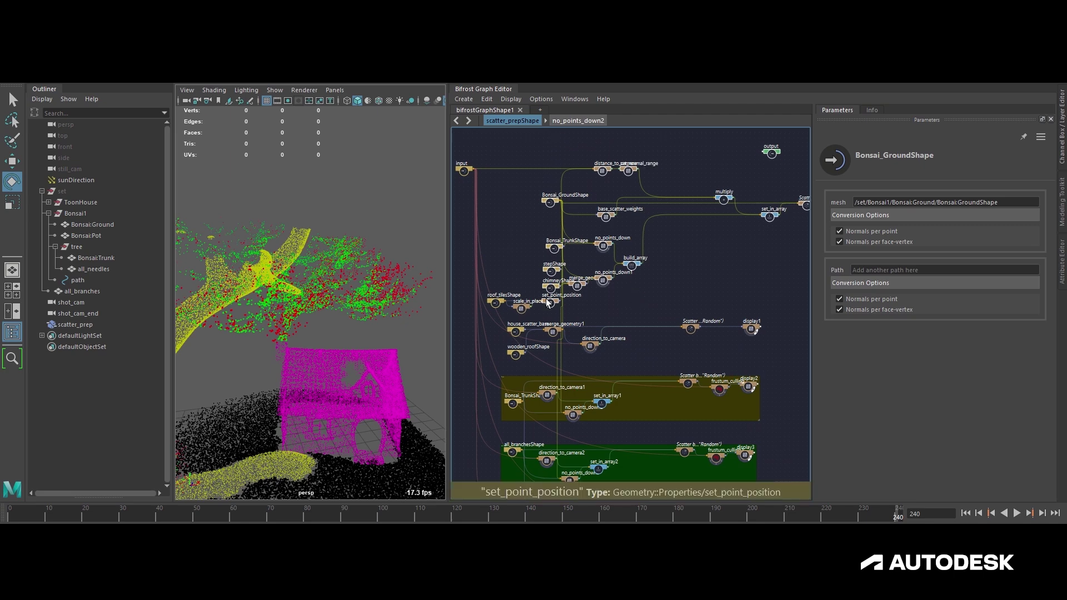
left_click_drag(548, 299, 547, 288)
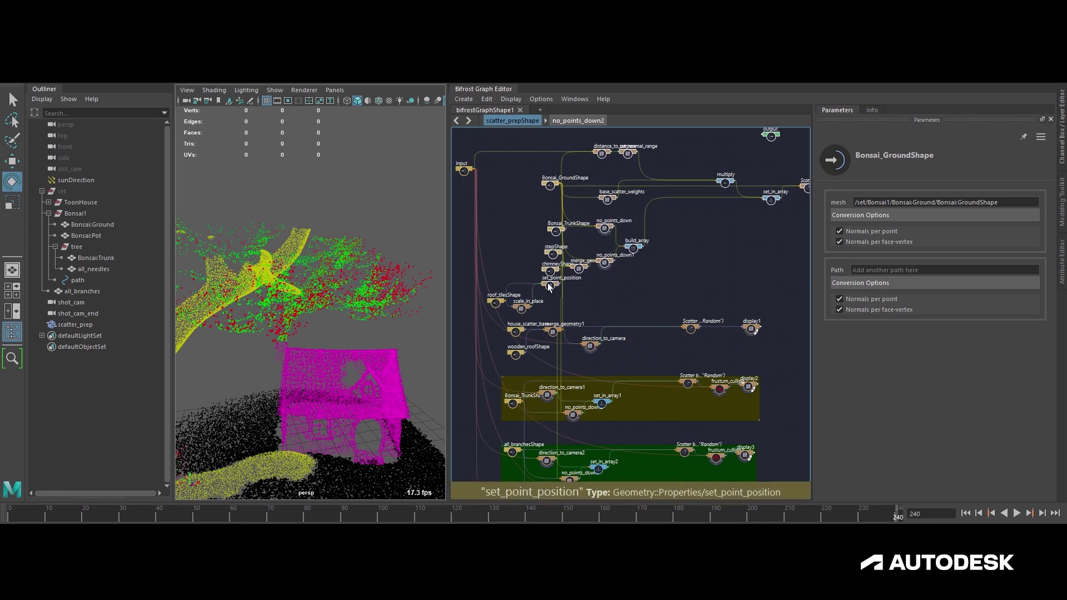
middle_click_drag(585, 304, 627, 290)
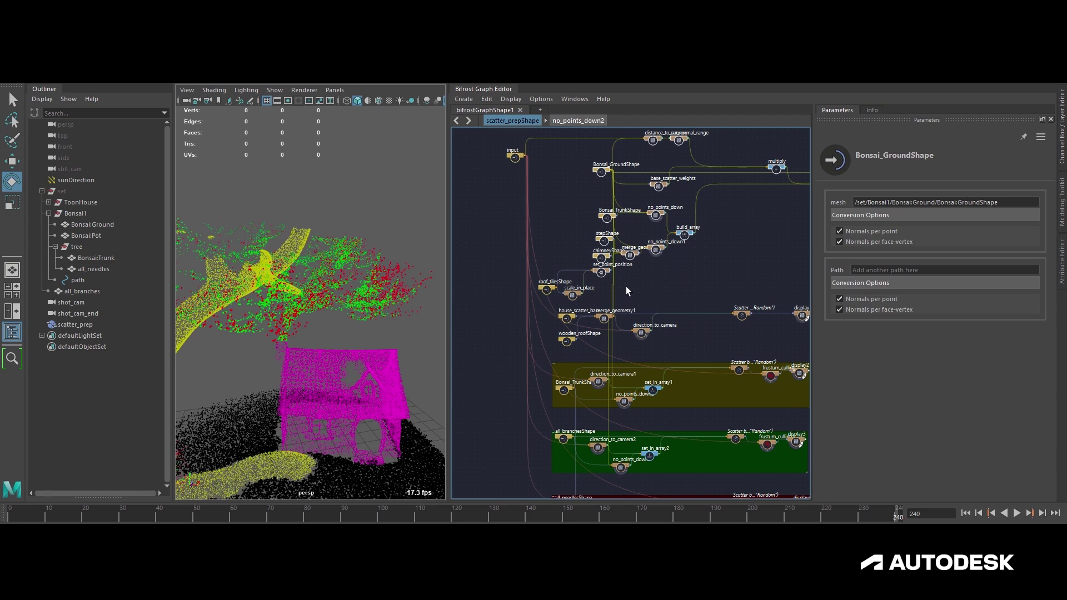
left_click_drag(578, 311, 570, 286)
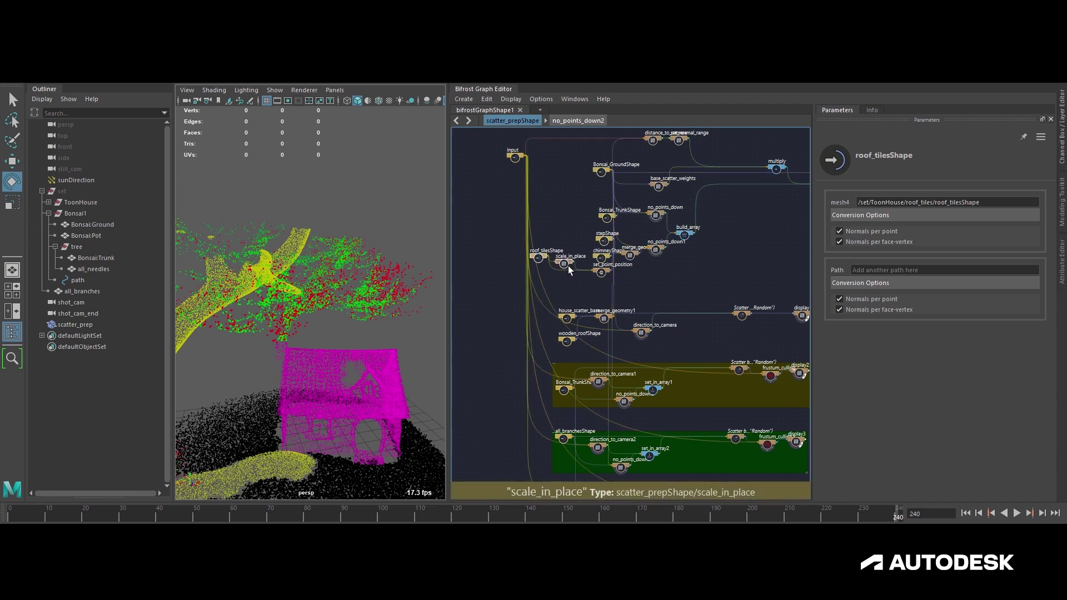
middle_click_drag(616, 290, 587, 280)
- Create a backdrop behind the house scatter network and set its color to dark purple
left_click_drag(526, 283, 761, 342)
right_click(732, 332)
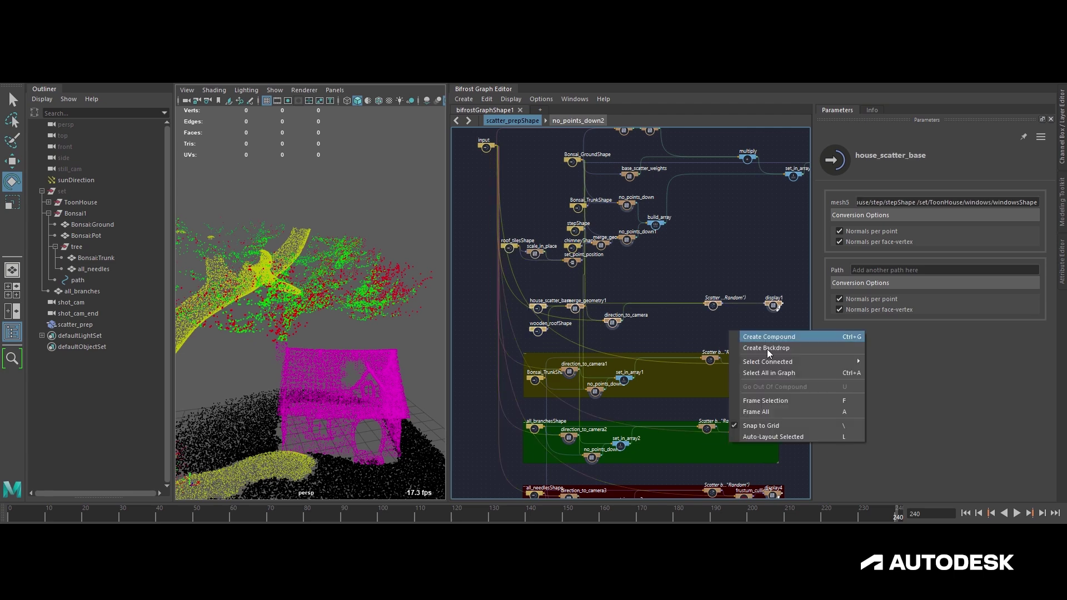
left_click(766, 348)
left_click(784, 337)
left_click(416, 230)
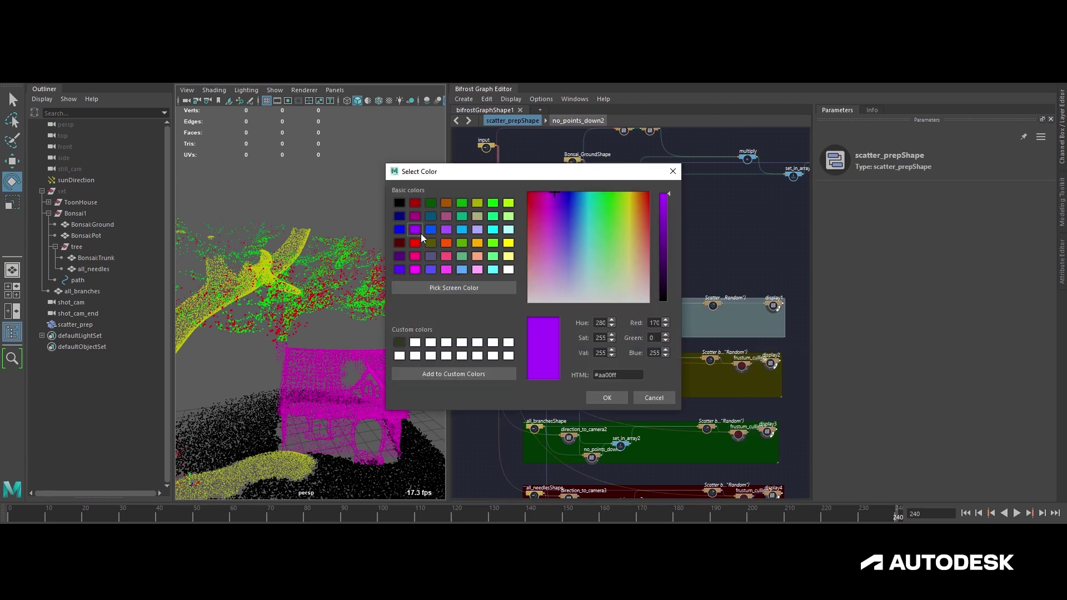
left_click(607, 397)
- Move the ground network's display node down and place the graph's output node just below it
middle_click_drag(685, 329, 665, 333)
right_click_drag(682, 282, 595, 274, "alt")
middle_click_drag(635, 278, 623, 256)
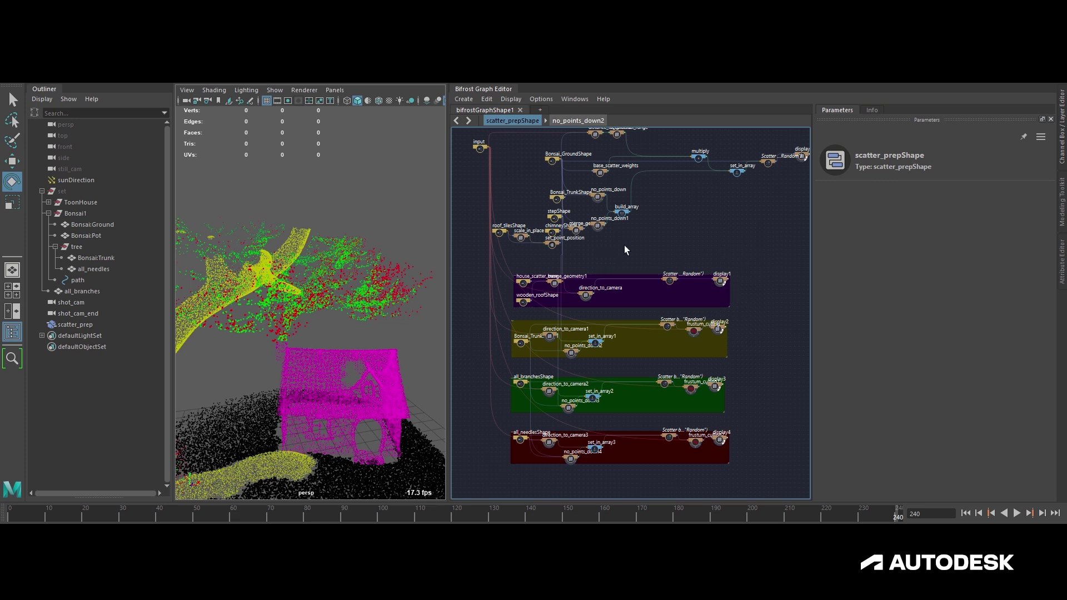
middle_click_drag(605, 248, 519, 294, "alt")
mouse_move(739, 333)
left_mouse_down()
mouse_move(719, 342)
mouse_move(741, 340)
left_mouse_up()
scroll(719, 195, "up", 4)
left_click_drag(700, 217, 693, 351)
middle_click_drag(693, 351, 699, 298)
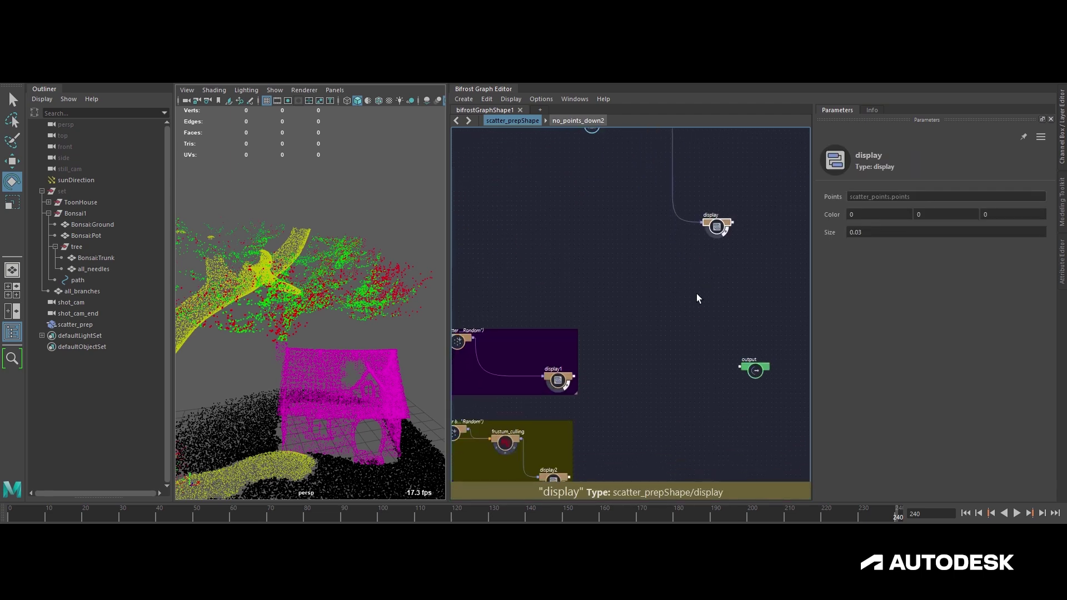
left_click_drag(755, 367, 717, 320)
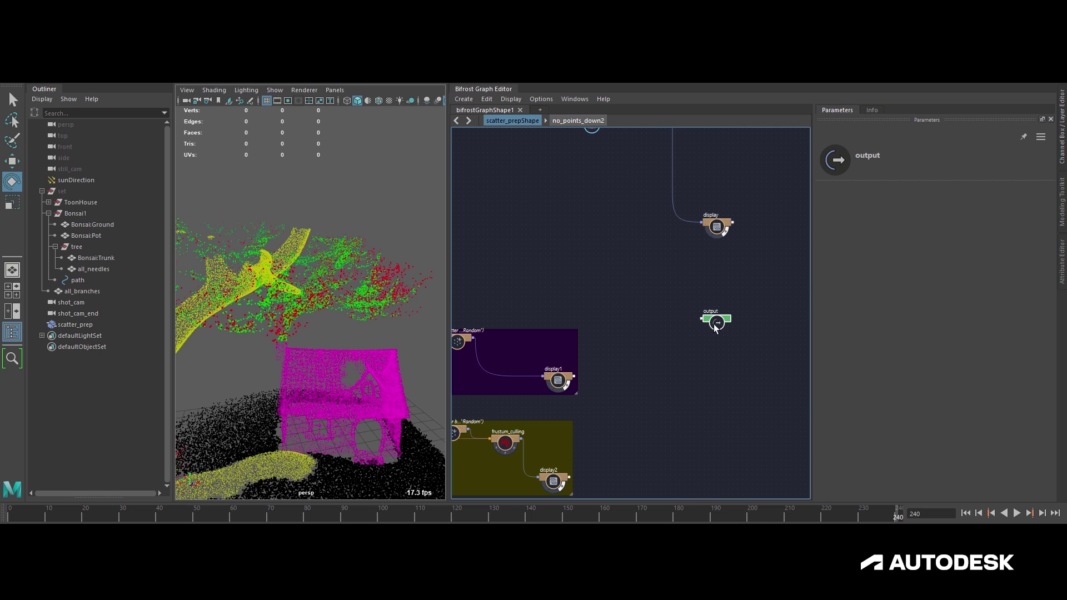
- Move the ground network's set_in_array and scatter nodes closer to the multiply node
middle_click_drag(601, 148, 687, 252, "alt")
left_click_drag(676, 228, 638, 233)
left_click_drag(745, 212, 690, 210)
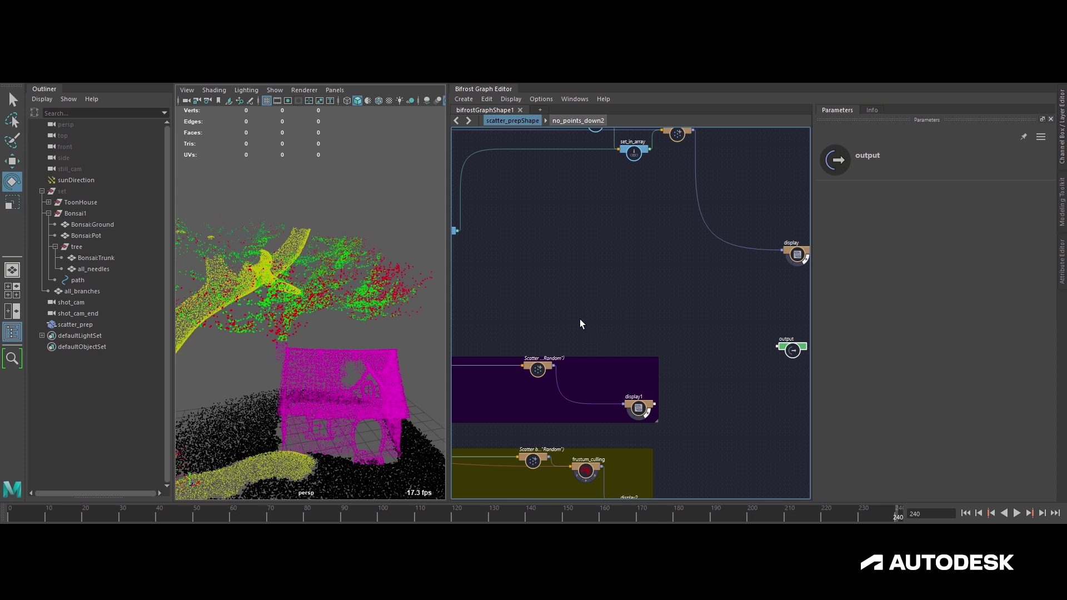
- Add a set_geo_property node connected to the points output of the ground scatter node
middle_click_drag(605, 326, 577, 305)
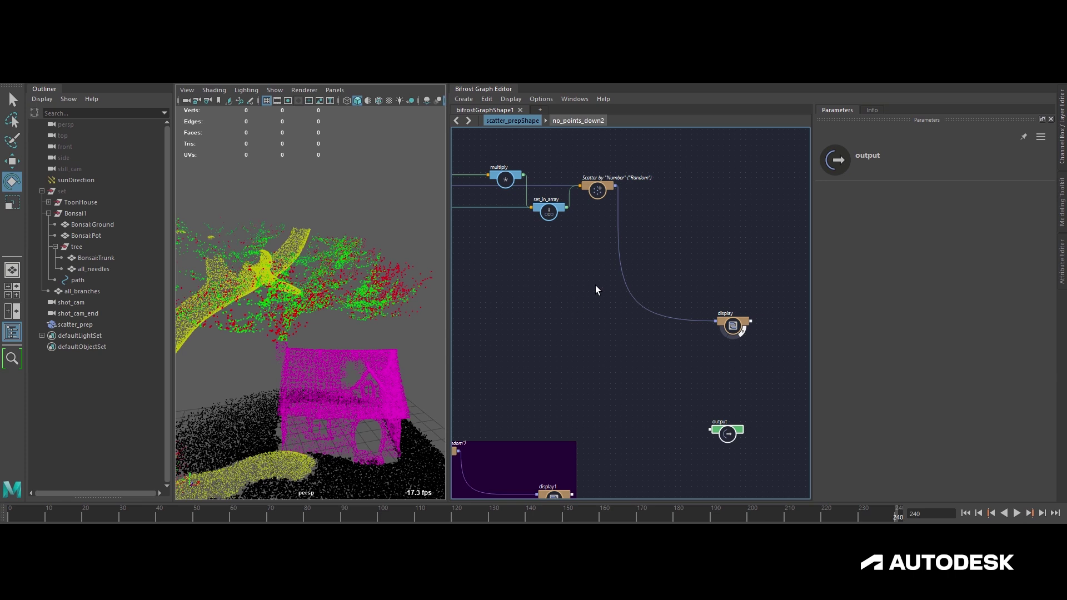
middle_click_drag(678, 314, 637, 384)
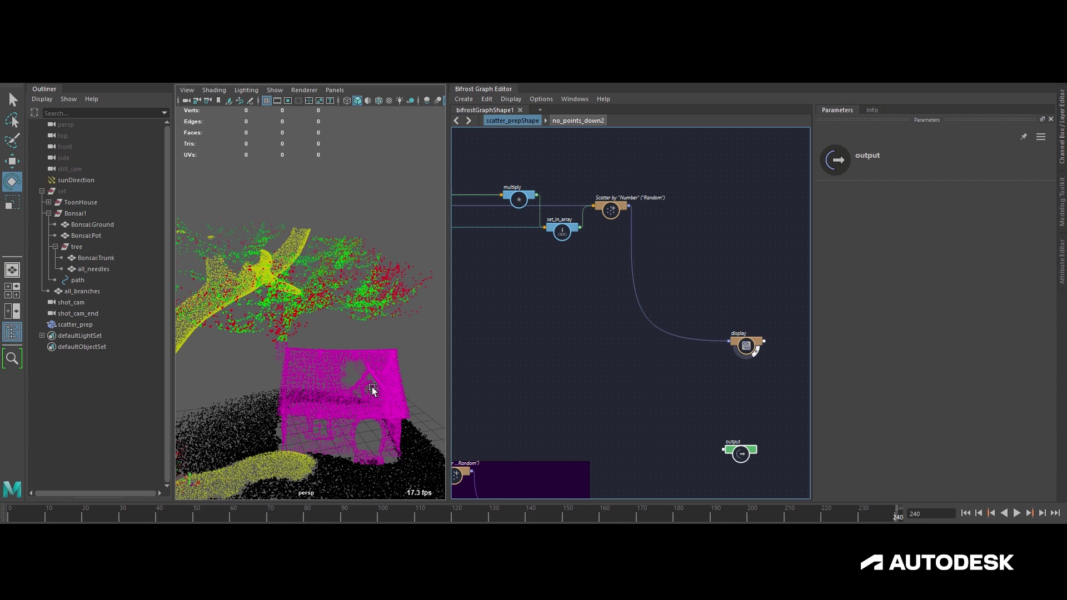
middle_click_drag(555, 357, 520, 328)
right_click_drag(521, 328, 549, 285, "alt")
middle_click_drag(549, 286, 546, 315, "alt")
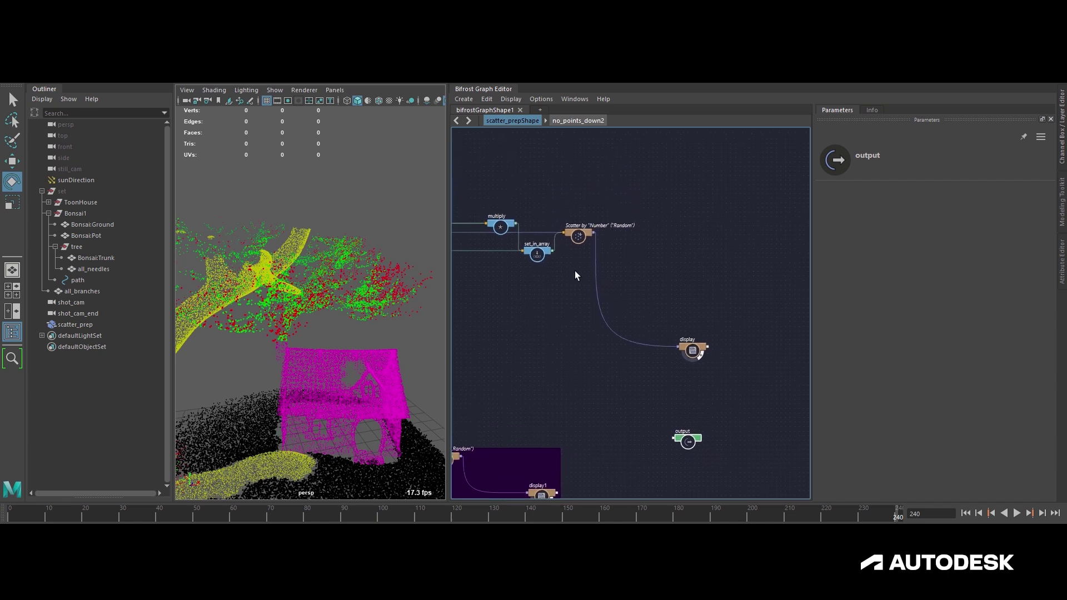
double_click(612, 259)
right_click_drag(614, 261, 661, 311, "alt")
left_click_drag(558, 188, 619, 198)
type("sgp")
key("Down")
key("Return")
- Set the new set_geo_property node's data to 1 and its property name to ground
left_click(889, 250)
left_click(905, 415)
left_click(454, 225)
left_click(532, 258)
left_click(522, 281)
left_click(562, 381)
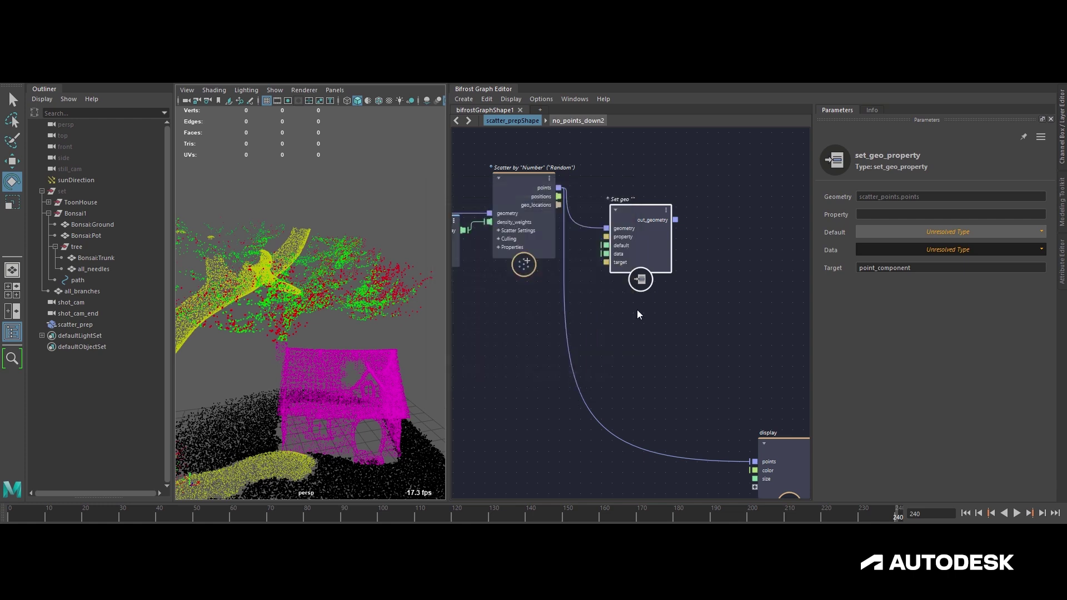
left_click(868, 249)
type("1")
left_click(874, 215)
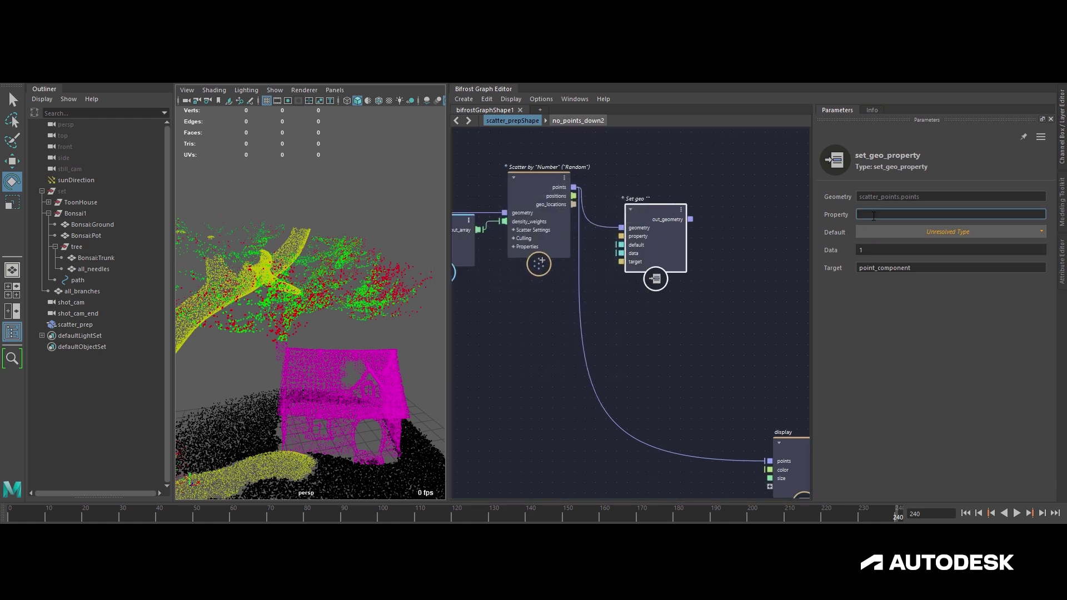
- Duplicate the set_geo_property node for the other four scatter networks, connect each copy, and name the properties house, trunk, branches and needles
scroll(733, 306, "down", 3)
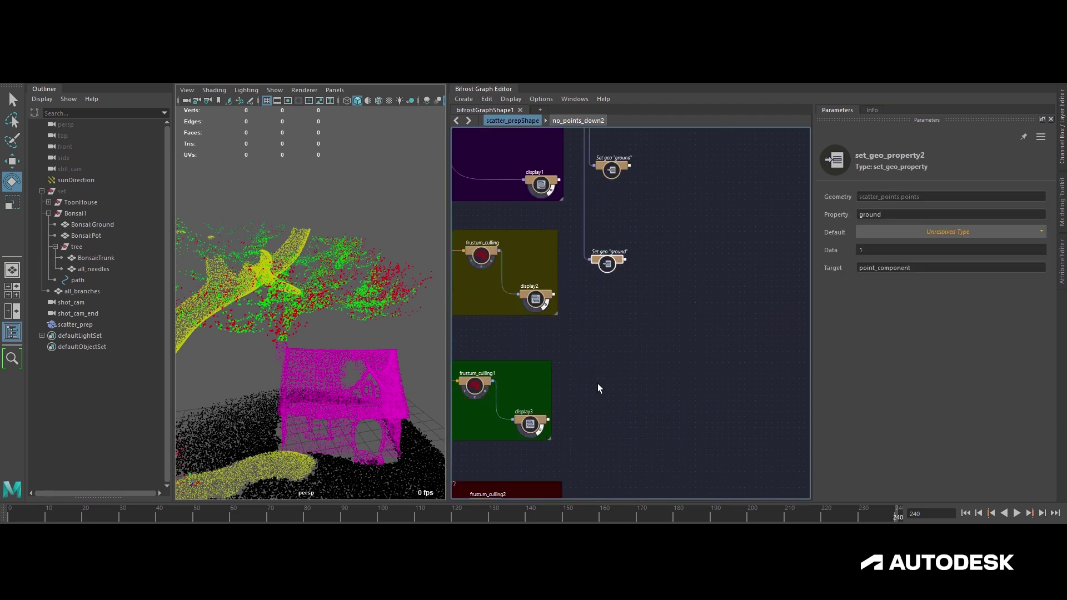
scroll(595, 386, "up", 5)
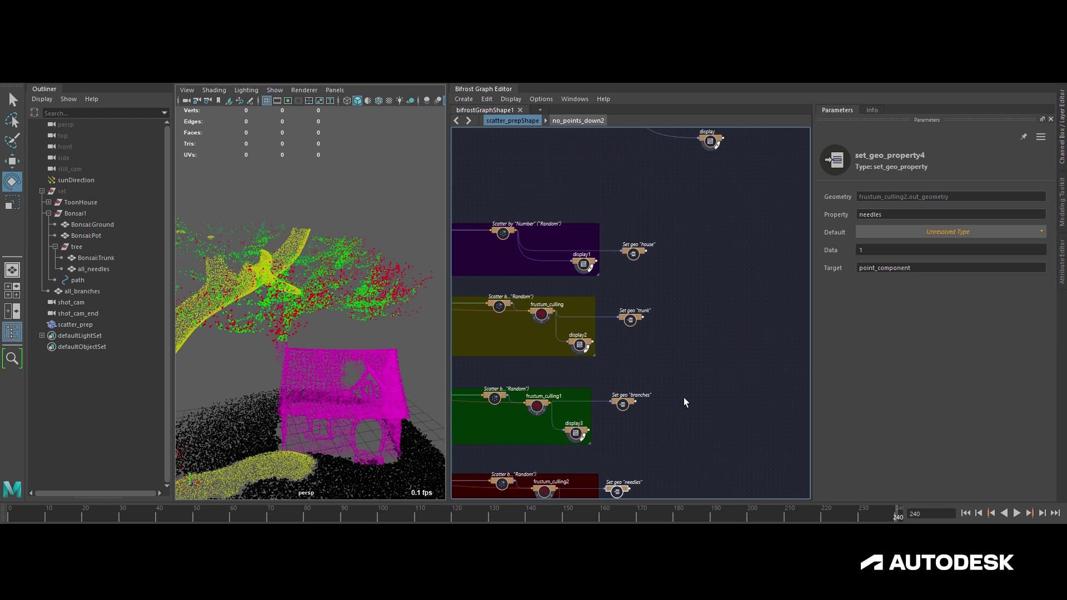
scroll(684, 398, "down", 1)
- Move the output node down beside the house and trunk Set geo nodes, and nudge the ground Set geo node below its scatter node
middle_click_drag(683, 398, 676, 322, "alt")
middle_click_drag(682, 242, 659, 304, "alt")
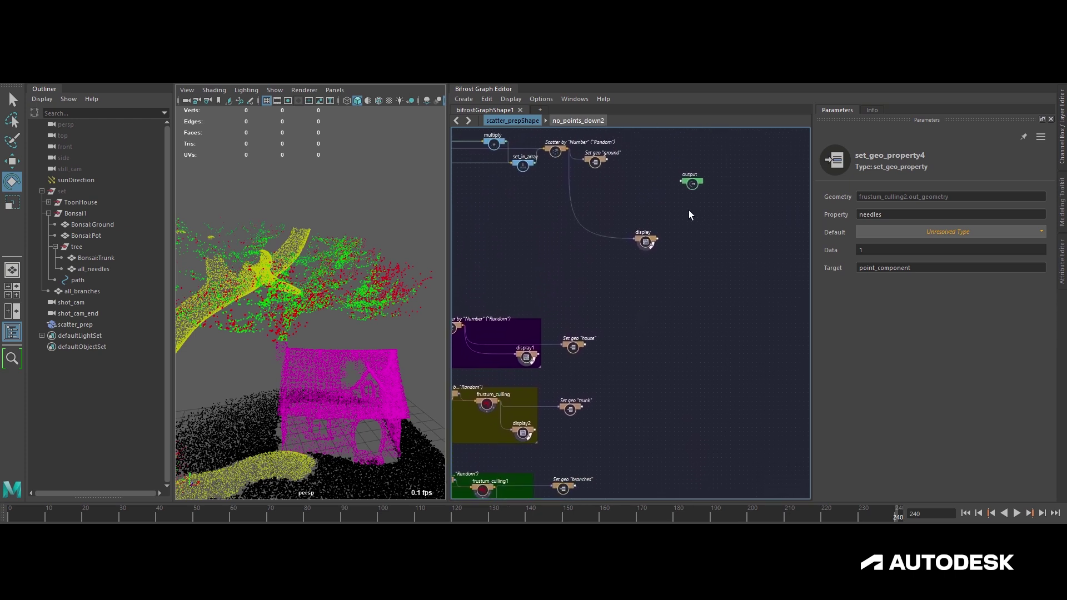
left_click_drag(692, 184, 706, 376)
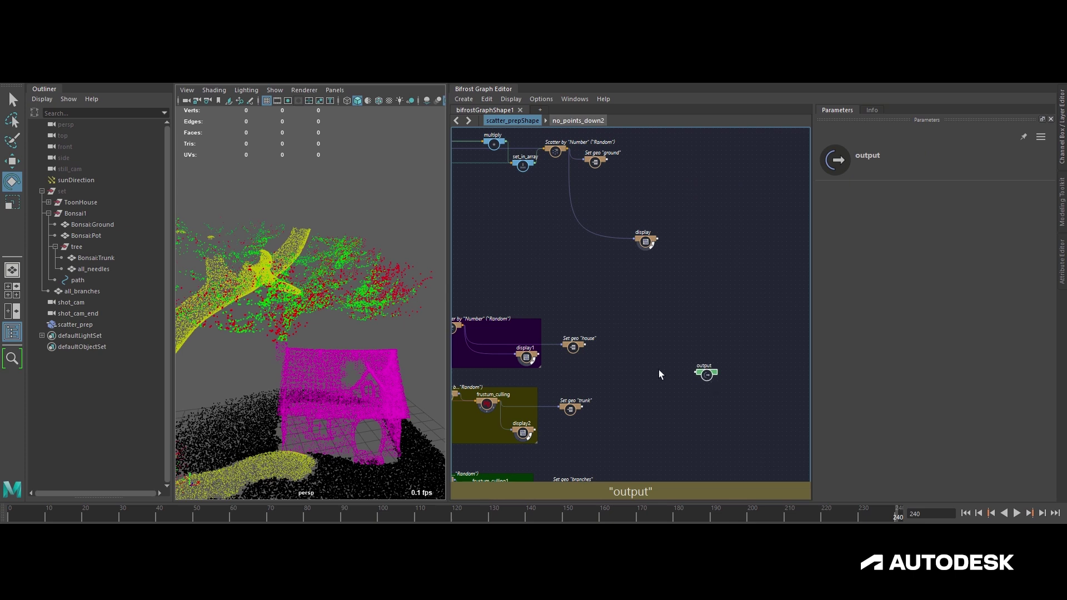
left_click(599, 185)
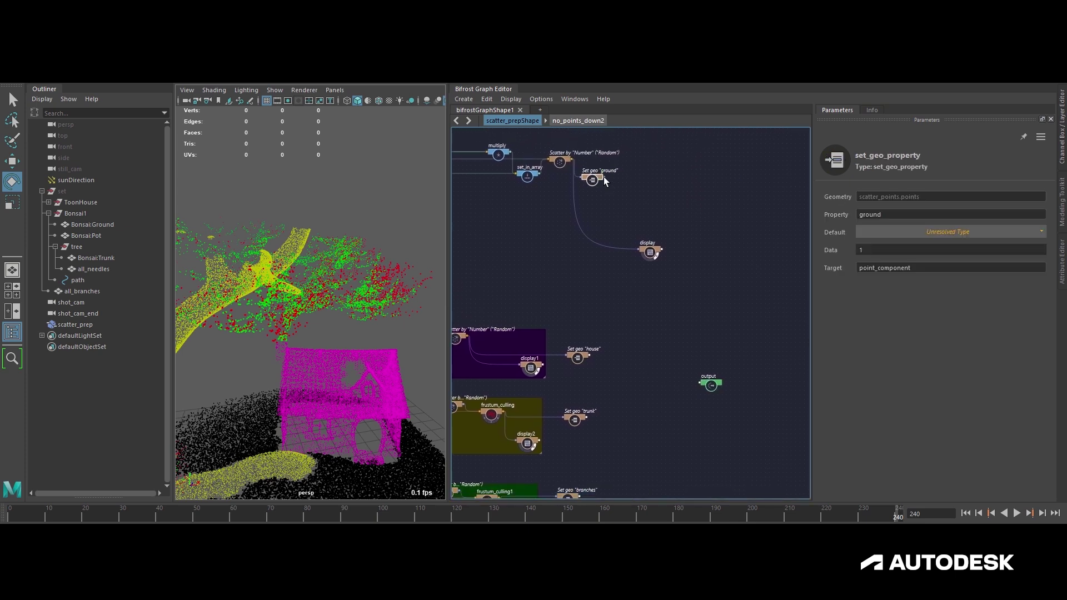
- Add a merge_geometry node, feed it the ground Set geo output, and place it near the house Set geo node
left_click(621, 225)
scroll(621, 225, "up", 5)
key("Tab")
type("merge")
key("Return")
left_click_drag(575, 171, 584, 253)
scroll(623, 234, "down", 5)
middle_click_drag(624, 233, 627, 165, "alt")
left_click_drag(628, 164, 662, 390)
- Connect the out_geometry of the house, trunk, branches and needles Set geo nodes to the merge_geometry node
scroll(601, 396, "up", 5)
middle_click_drag(602, 395, 615, 277, "alt")
left_click_drag(571, 272, 682, 276)
left_click_drag(563, 438, 679, 277)
middle_click_drag(616, 412, 649, 166, "alt")
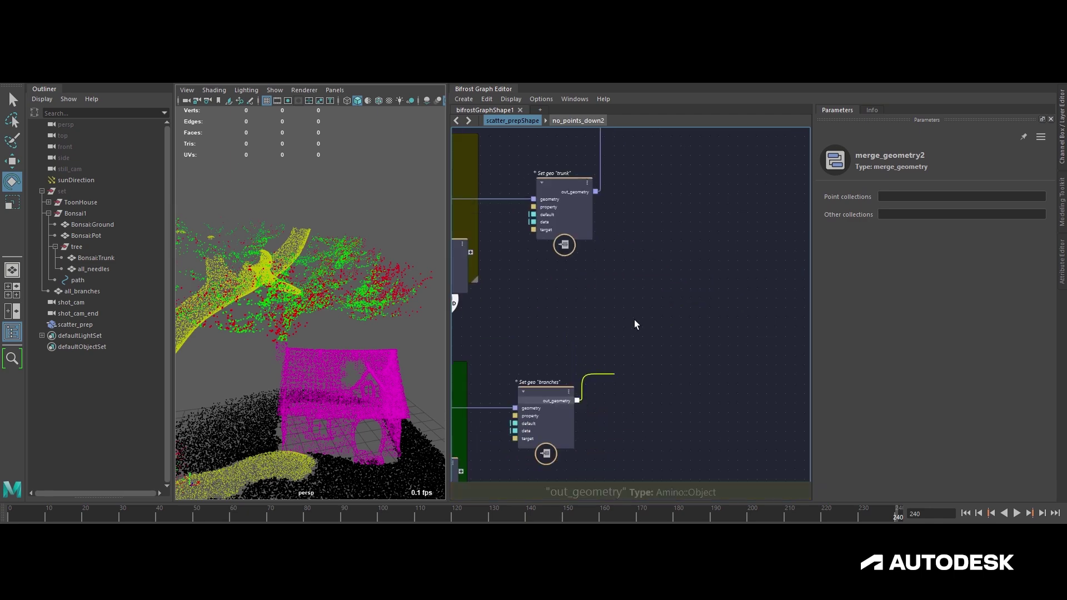
left_click(578, 400)
middle_click_drag(639, 211, 584, 402, "alt")
left_click(656, 222)
middle_click_drag(617, 469, 558, 474, "alt")
left_click(511, 443)
left_click(609, 193)
- Connect the merged geometry to the graph's output and move the ground display node below the ground Set geo node
middle_click_drag(670, 187, 559, 312)
left_click_drag(559, 312, 669, 303)
scroll(640, 350, "down", 6)
middle_click_drag(639, 350, 724, 338, "alt")
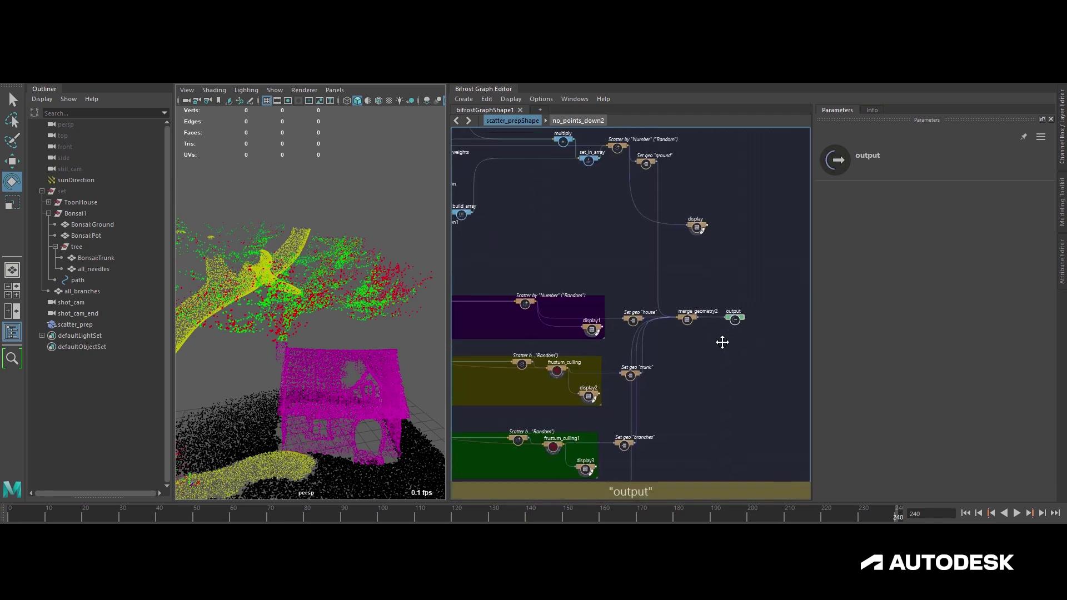
left_click_drag(694, 224, 639, 217)
scroll(655, 416, "down", 1)
middle_click_drag(655, 416, 685, 363, "alt")
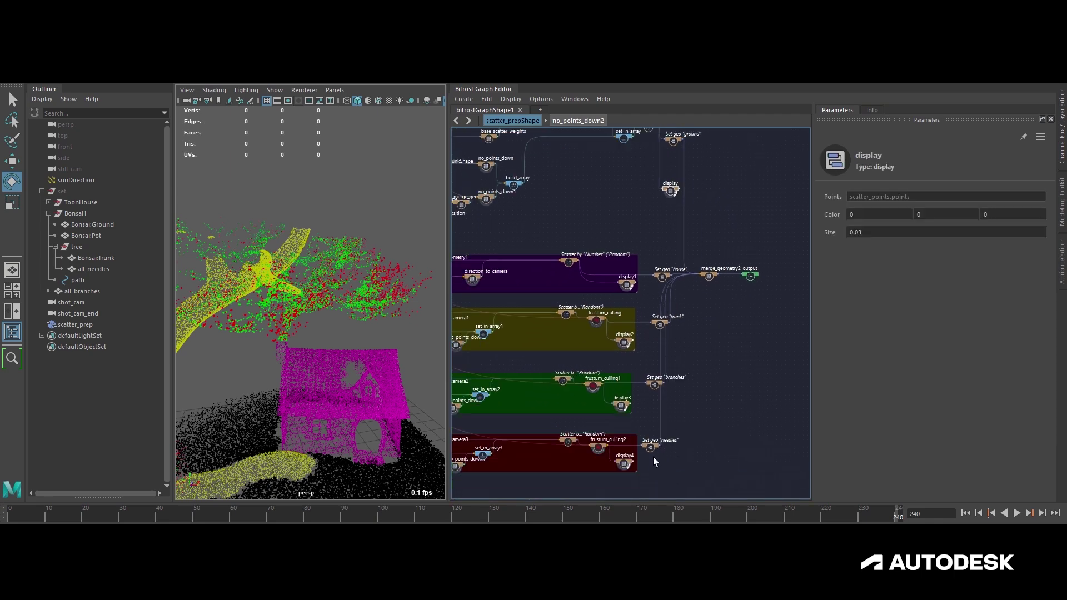
middle_click_drag(736, 297, 713, 331, "alt")
scroll(737, 309, "up", 1)
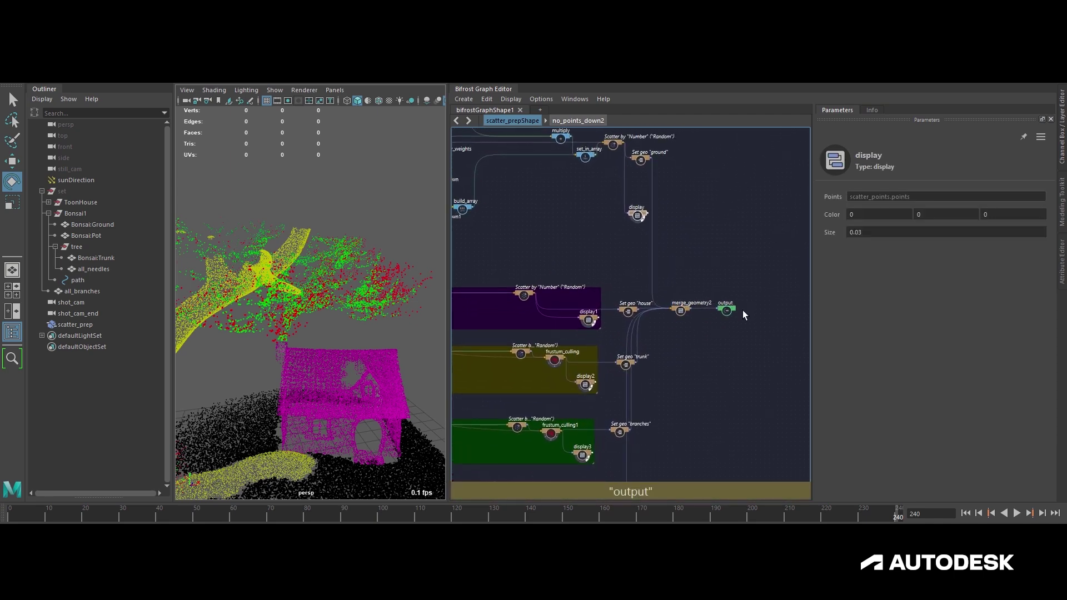
scroll(706, 307, "up", 5)
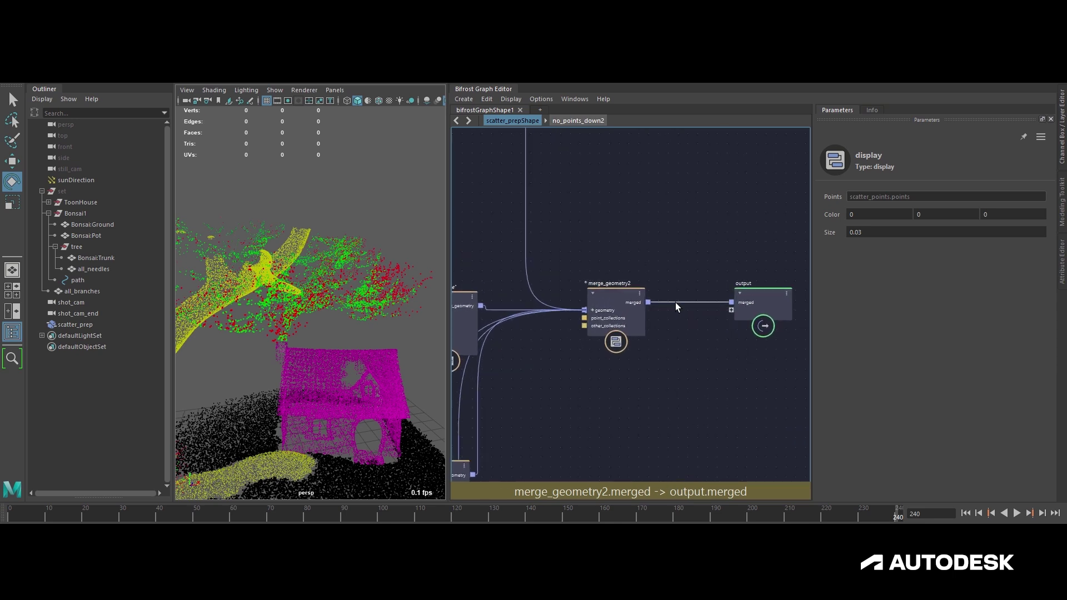
scroll(598, 336, "down", 5)
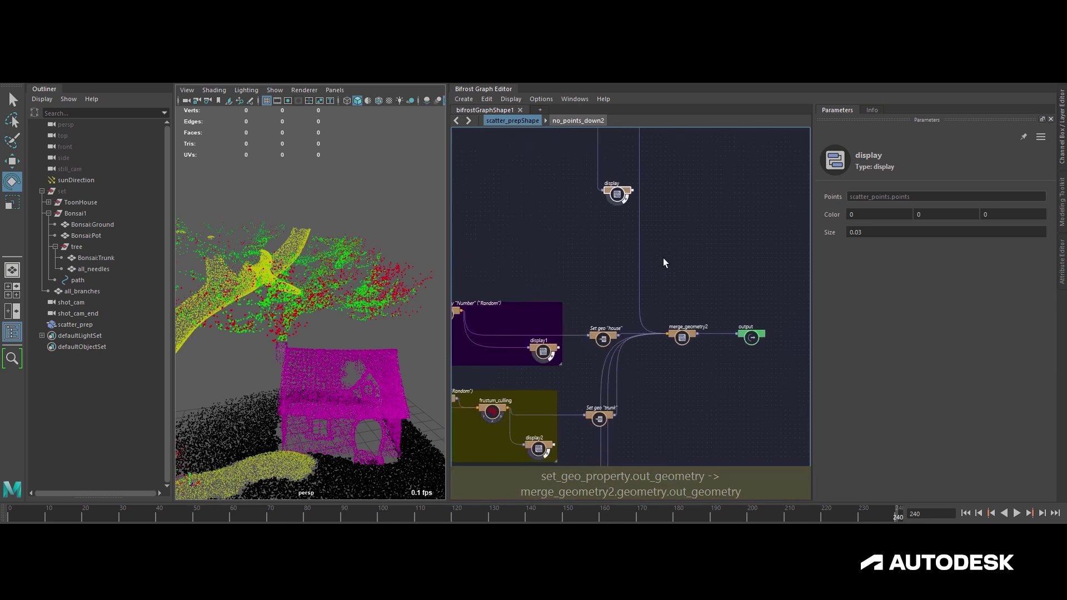
- Close the bifrostGraphShape1 tab and examine the split_input compound's nodes in the separate bifrostGraph1 graph
left_click(520, 110)
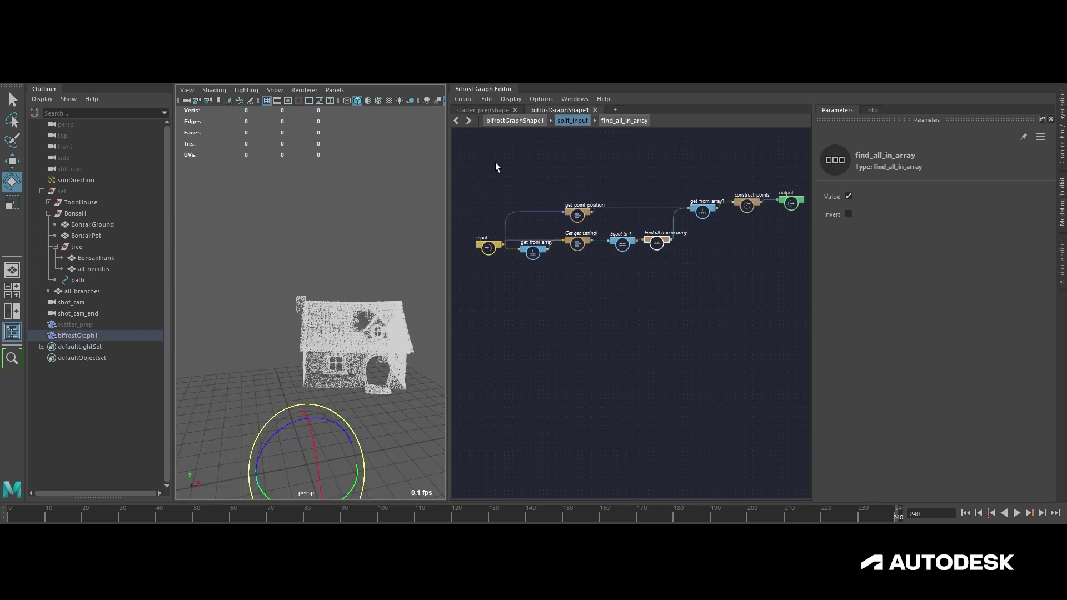
middle_click_drag(554, 189, 556, 212, "alt")
middle_click_drag(501, 290, 482, 292, "alt")
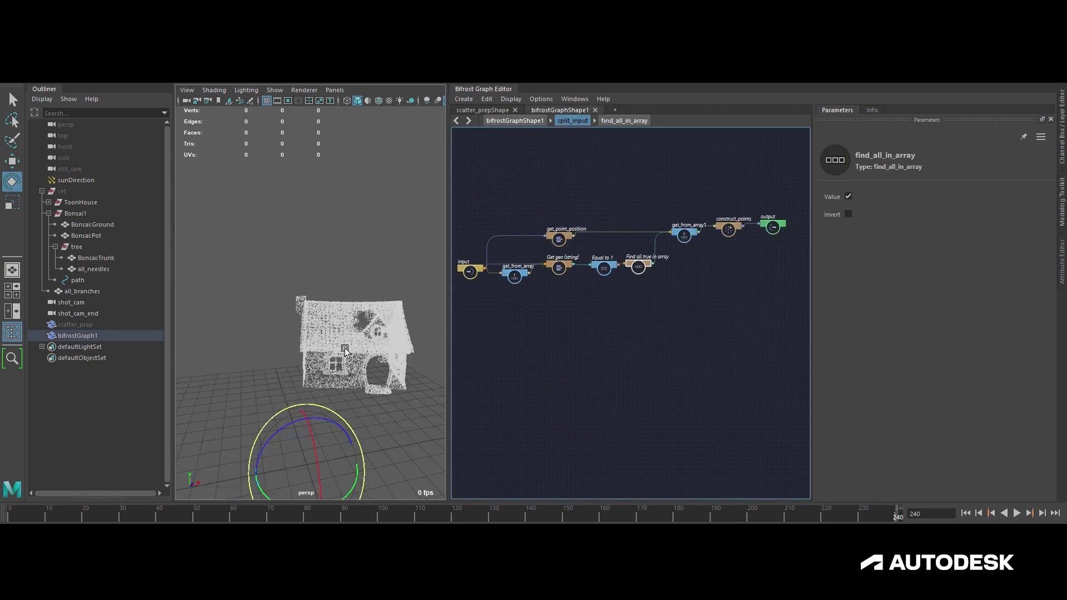
scroll(687, 304, "up", 4)
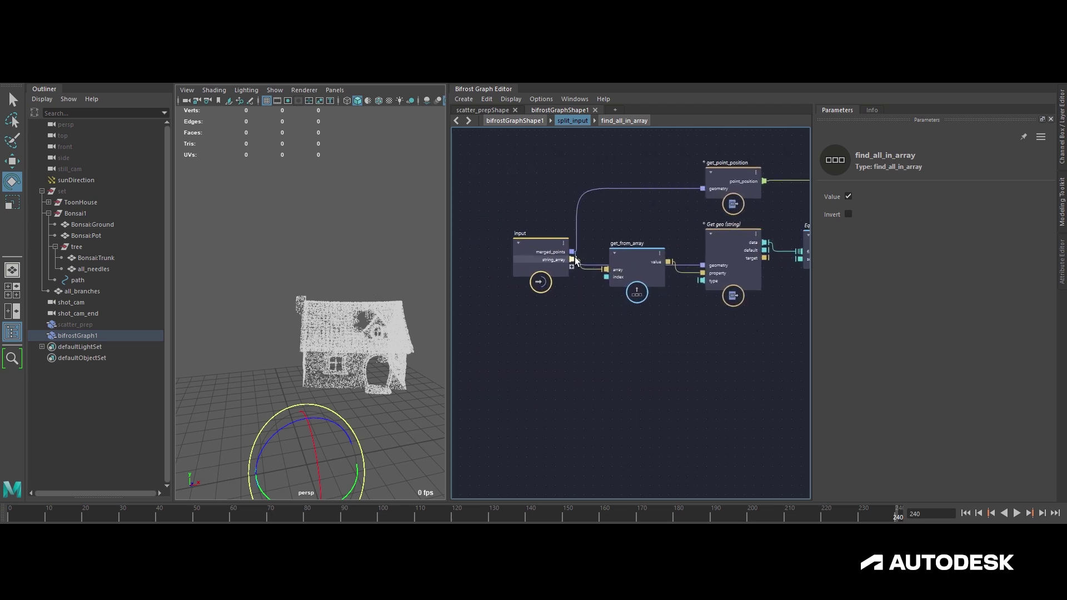
scroll(607, 328, "down", 4)
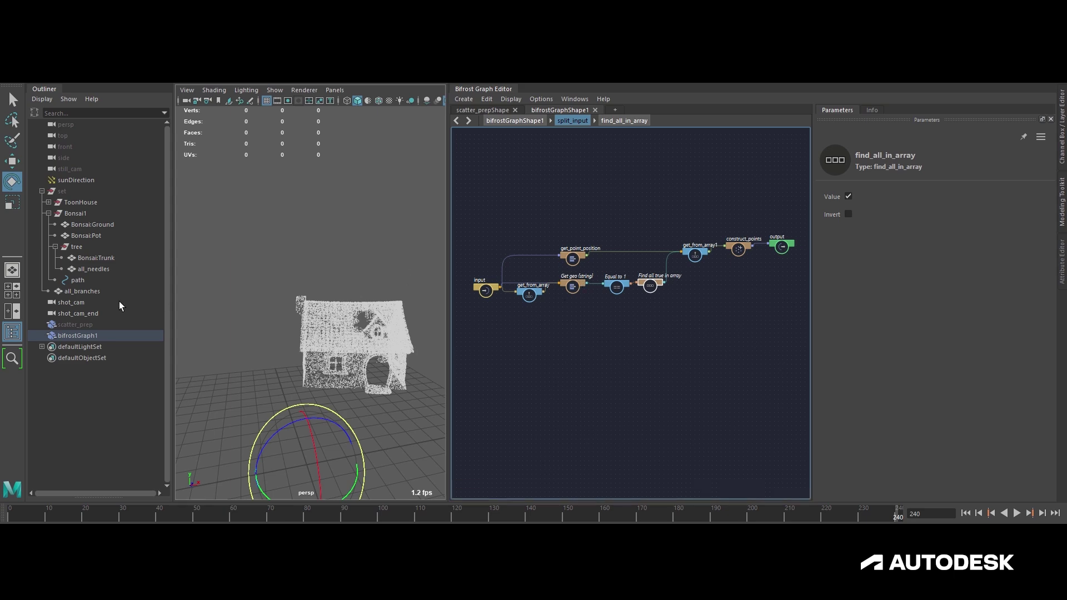
- Close the open bifrostGraphShape1 tab and delete the bifrostGraph1 graph from the scene
left_click(595, 110)
left_click(80, 337)
key("Delete")
- Create a new Bifrost graph and rename it "instancing"
left_click(536, 111)
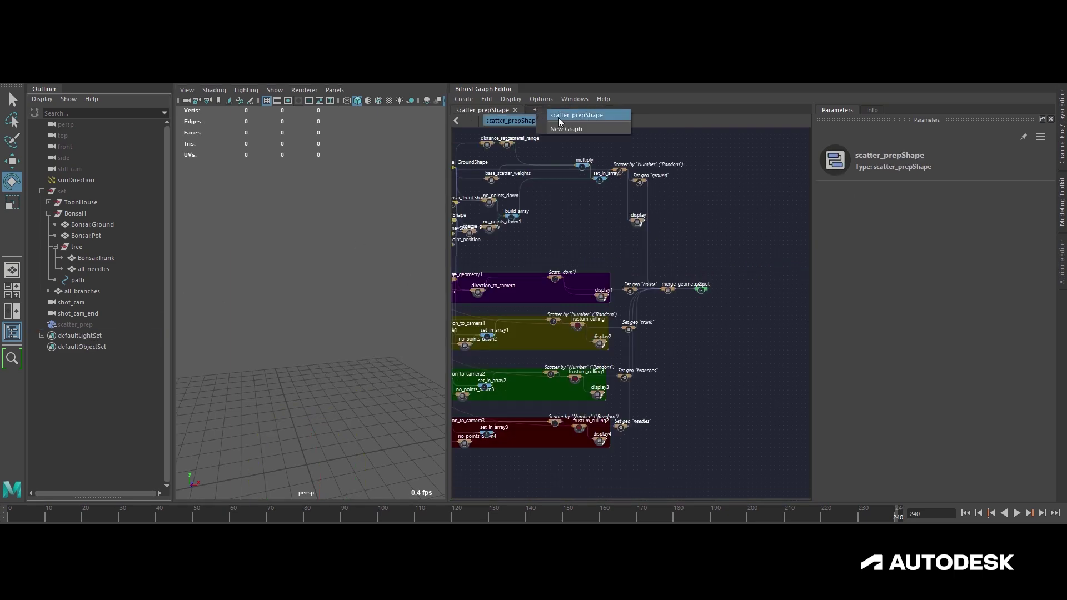
left_click(559, 128)
double_click(79, 336)
type("instancing")
key("Return")
- Bring scatter_prep into the graph, feed its merged output into a new compound node, and space the two nodes apart
left_click_drag(67, 327, 618, 286)
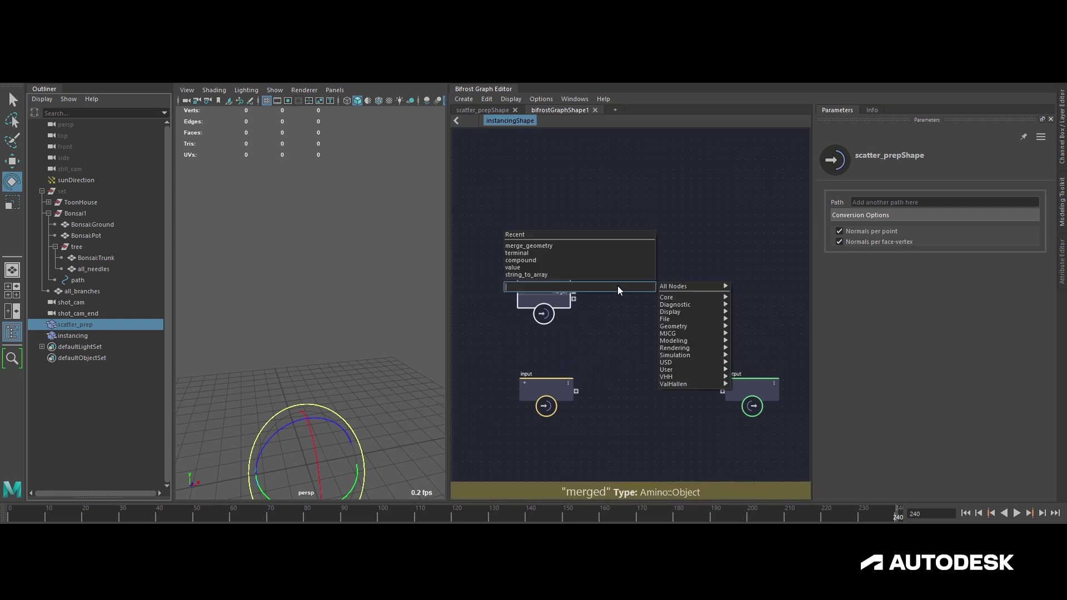
type("comp")
key("Return")
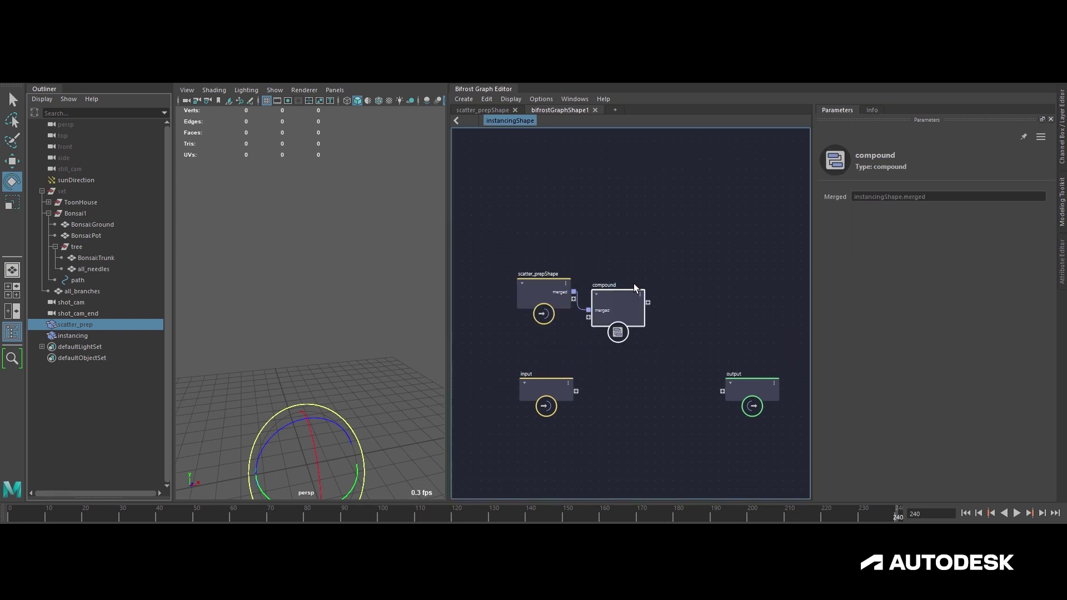
left_click_drag(618, 286, 647, 244)
left_click_drag(545, 291, 521, 269)
- Add a string_to_array node below scatter_prepShape and move the graph's input and output nodes out of the way
key("Tab")
type("string_to")
key("Return")
middle_click_drag(500, 341, 518, 314, "alt")
mouse_move(518, 313)
left_mouse_down()
mouse_move(603, 301)
mouse_move(528, 296)
left_mouse_up()
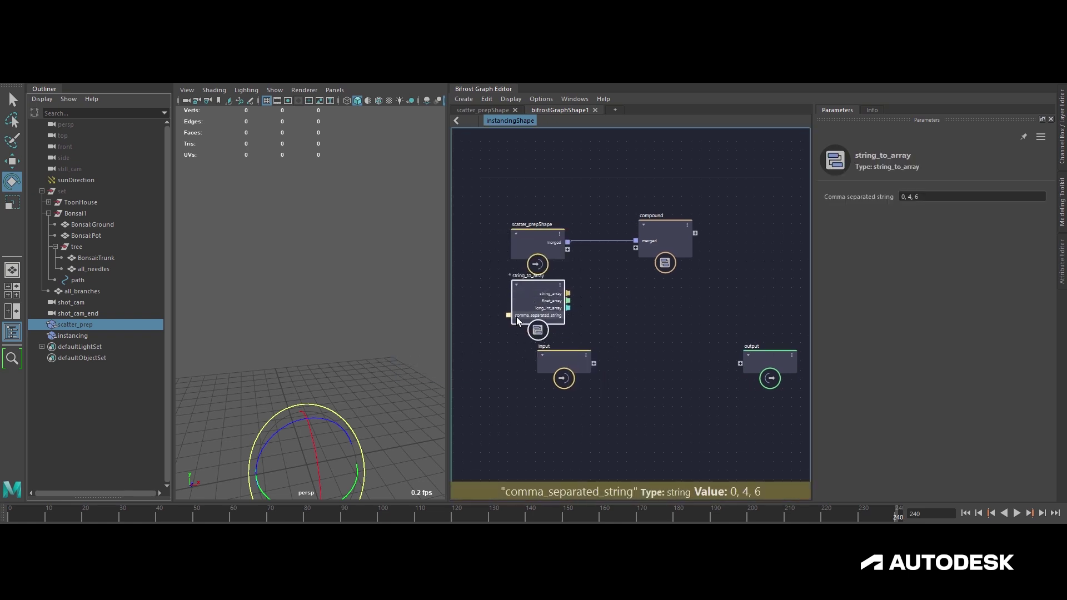
left_click_drag(554, 360, 515, 395)
left_click_drag(754, 362, 698, 396)
middle_click_drag(644, 371, 682, 401, "alt")
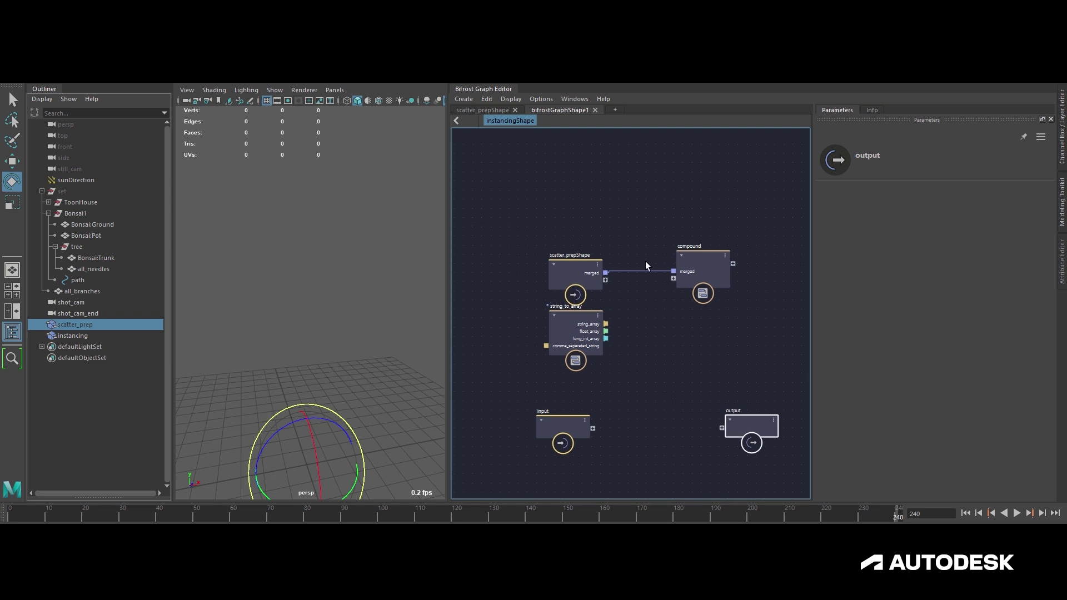
- Set the string_to_array node's comma separated string to "ground,house,trunk,branches,needles"
left_click(576, 322)
left_click(931, 195)
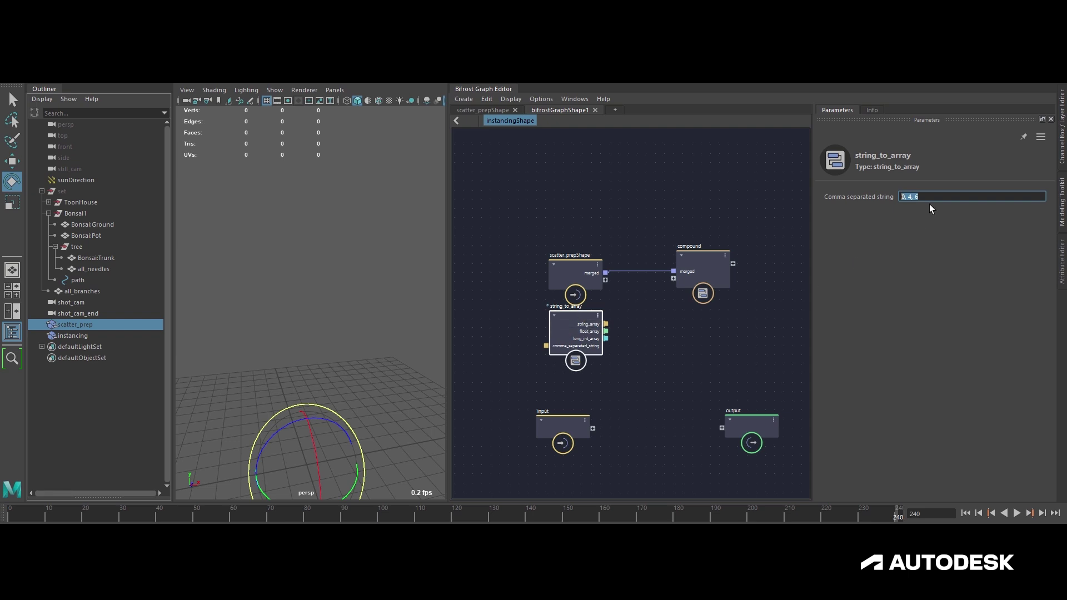
left_click_drag(572, 323, 571, 324)
left_click_drag(934, 196, 864, 193)
type("ground,house,")
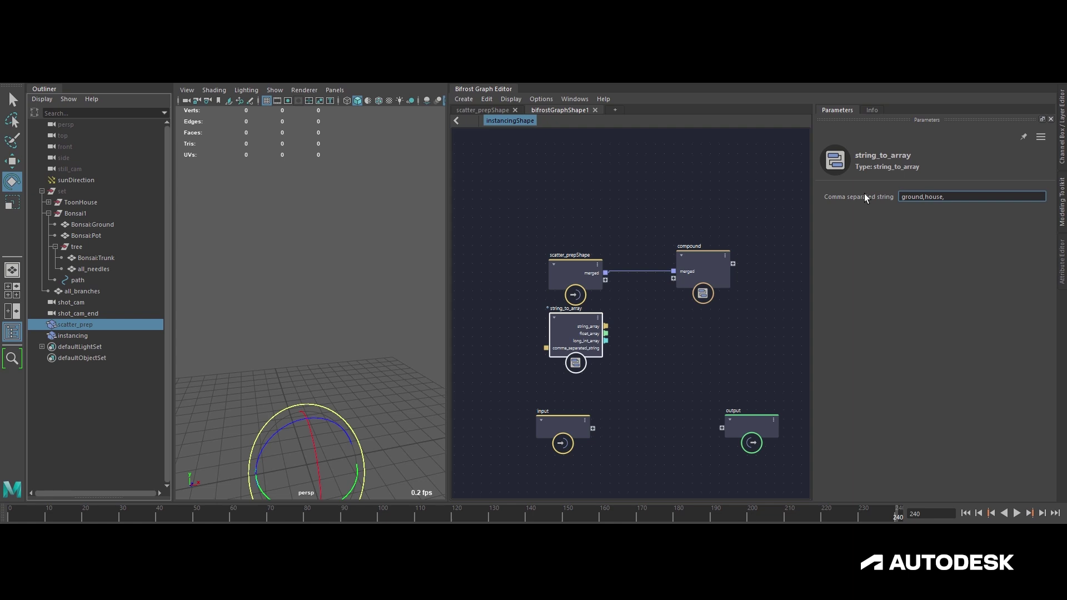
type("trunk,branches,m")
key("BackSpace")
type("needles")
key("Return")
- Connect the string_array output of string_to_array to the compound as a new input
left_click(611, 325)
scroll(612, 325, "up", 1)
left_click_drag(588, 321, 662, 271)
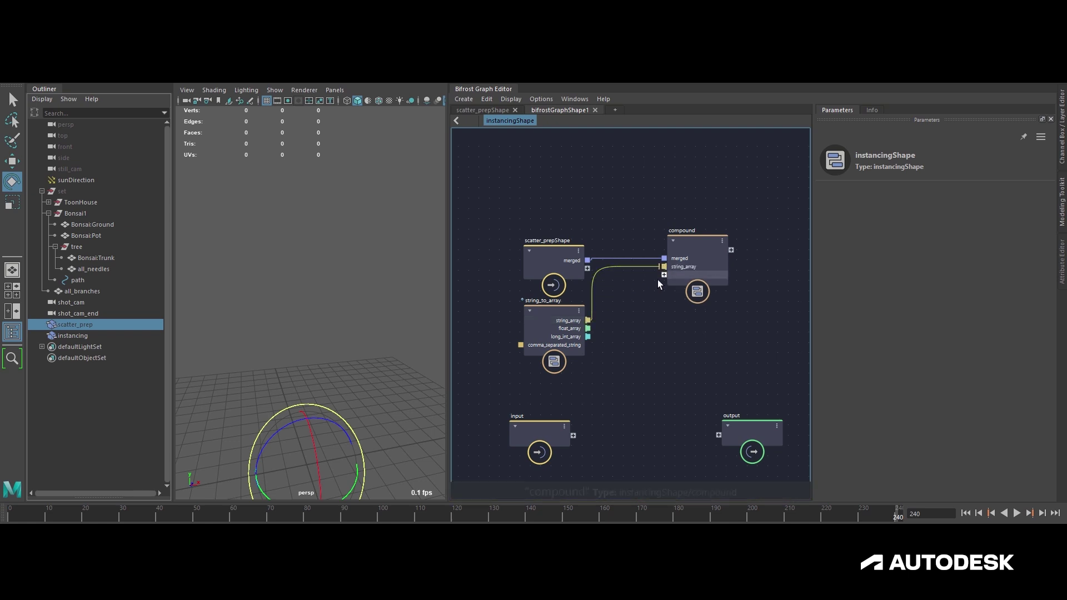
- Open the compound and spread its input and output nodes apart to make room between them
double_click(693, 278)
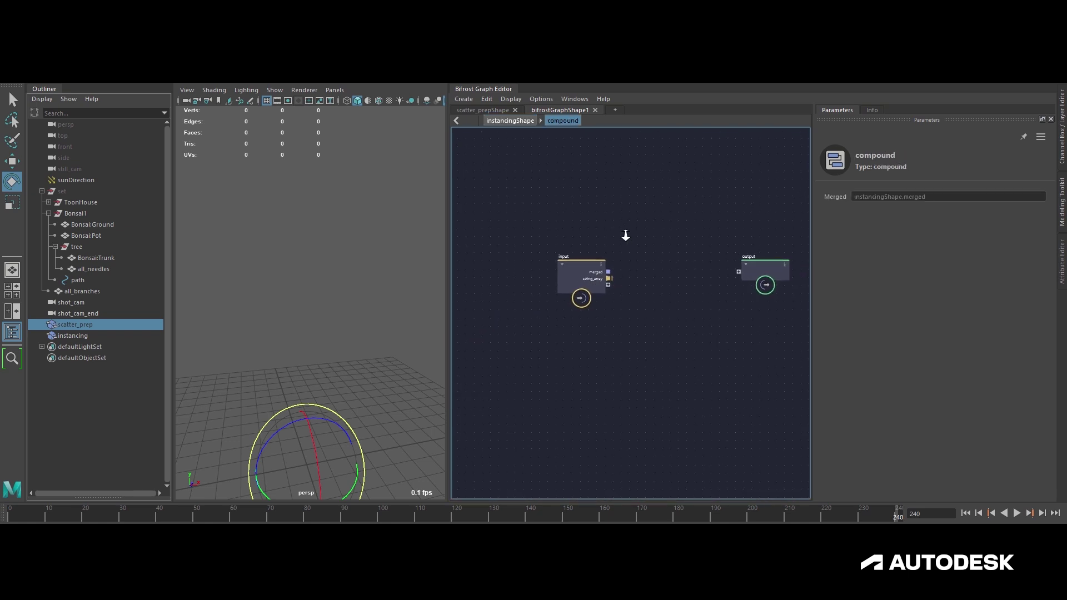
left_click(572, 257)
left_click_drag(573, 258, 514, 257)
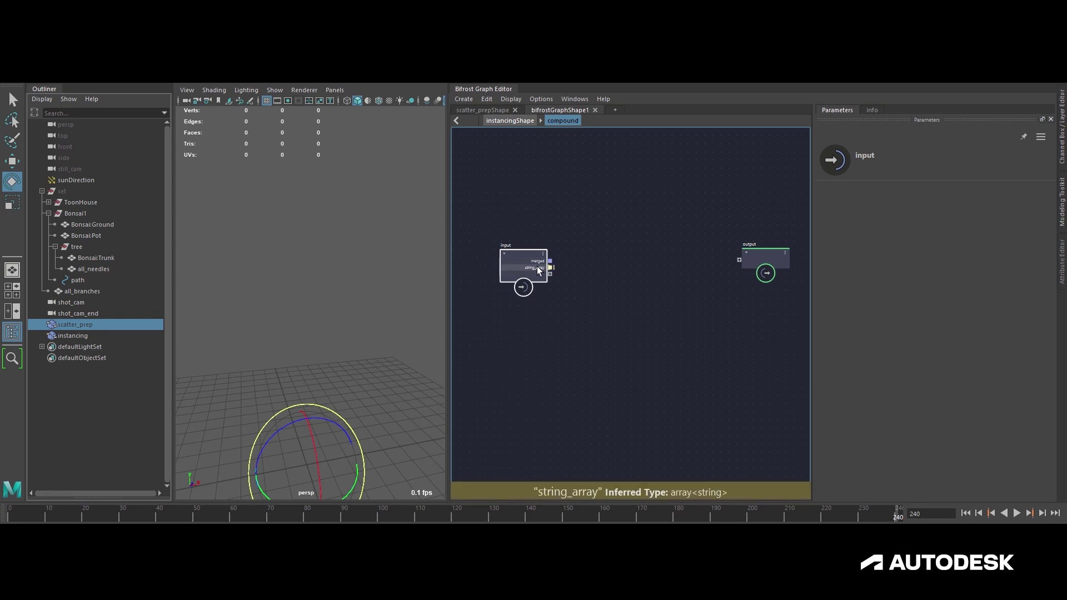
middle_click_drag(537, 266, 543, 271, "alt")
right_click_drag(543, 272, 533, 272, "alt")
left_click_drag(529, 262, 518, 261)
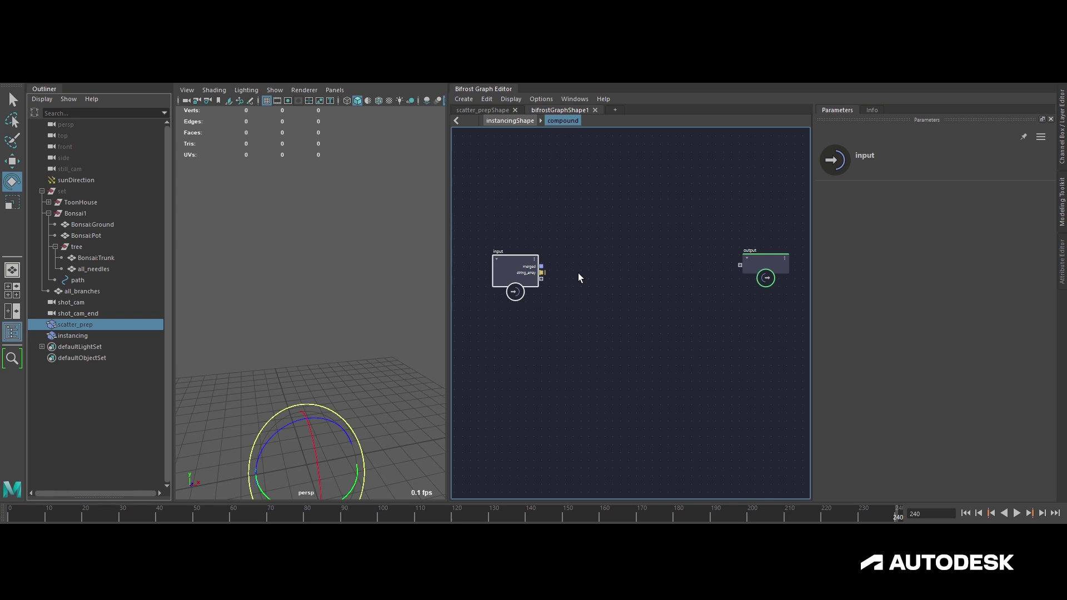
middle_click_drag(600, 268, 583, 269, "alt")
right_click_drag(616, 279, 608, 276, "alt")
left_click_drag(734, 265, 748, 266)
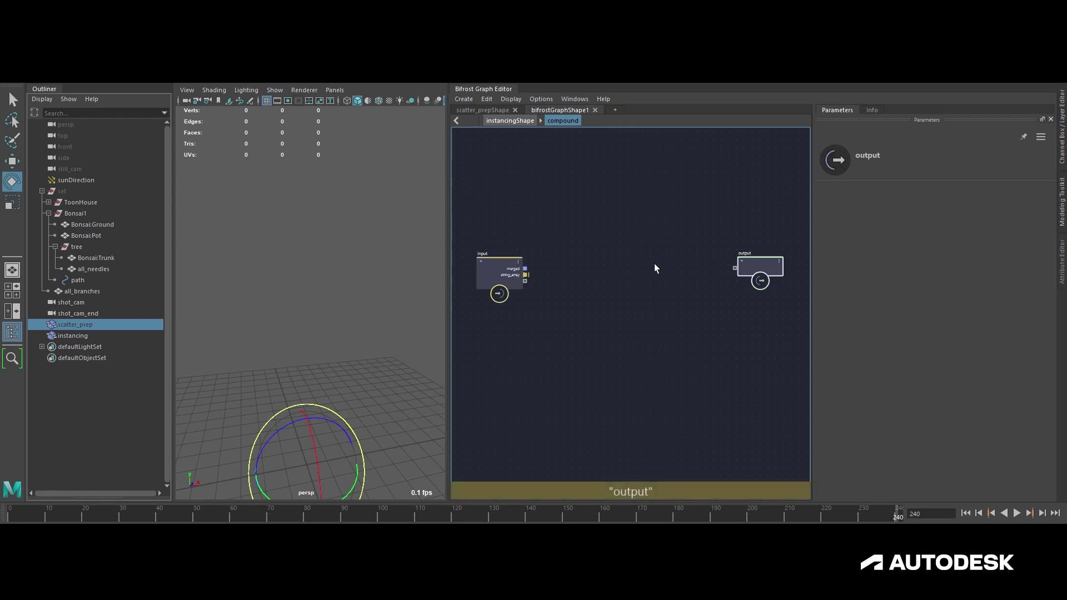
- Add a get_point_position node and a get_geo_property node, both fed by the compound's merged input
left_click(511, 259)
left_click_drag(530, 266, 555, 222)
type("getpopo")
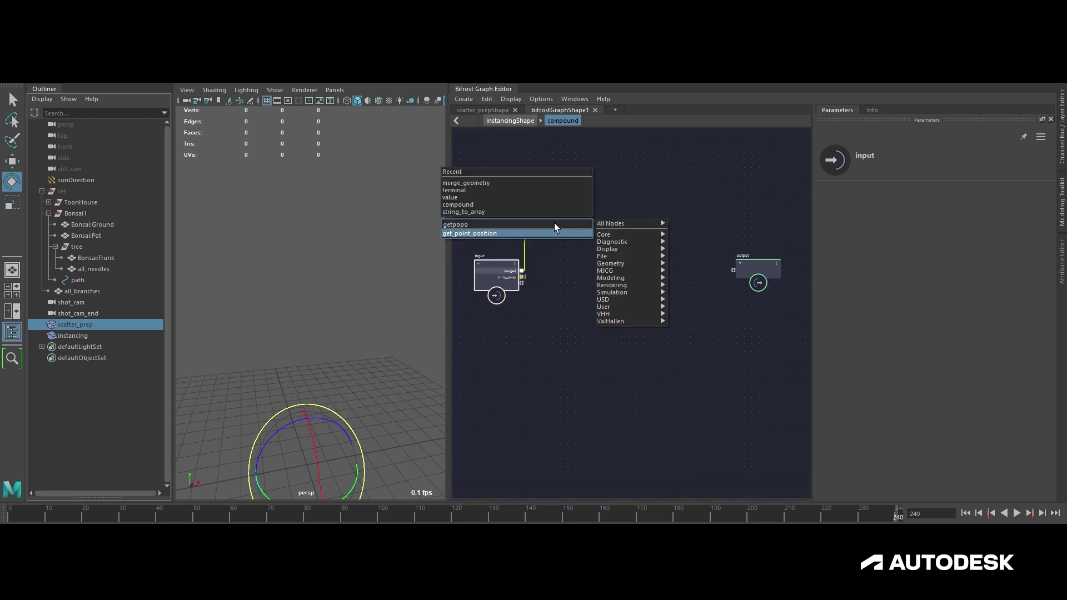
key("Return")
left_click_drag(523, 262, 568, 266)
type("ggp")
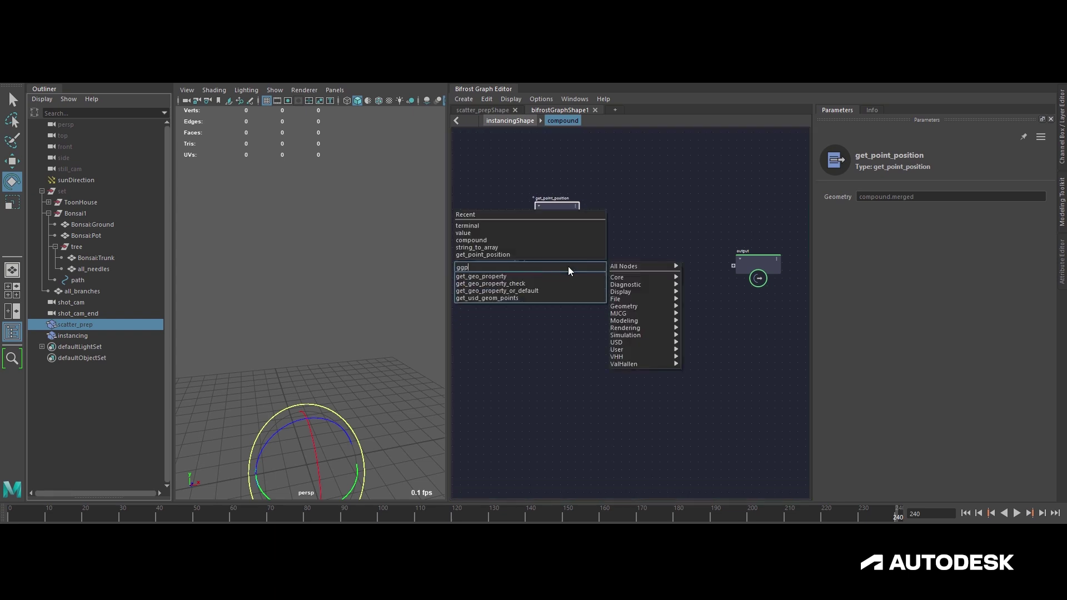
key("Return")
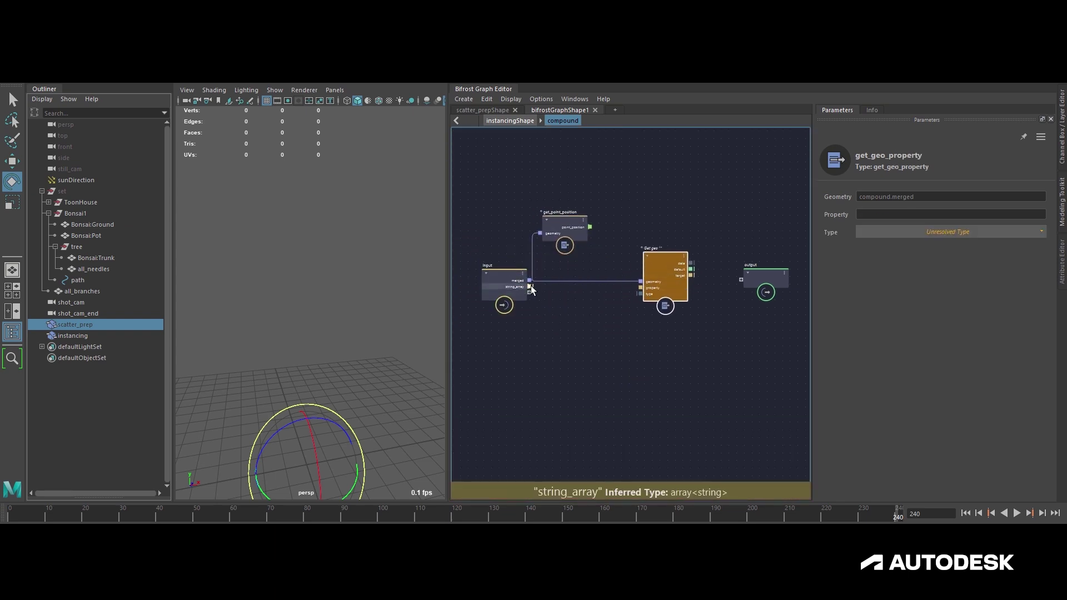
- Add a get_from_array node fed by string_array and open its index for editing
left_click_drag(530, 287, 552, 312)
type("gfa")
key("Down")
key("Down")
key("Return")
double_click(859, 197)
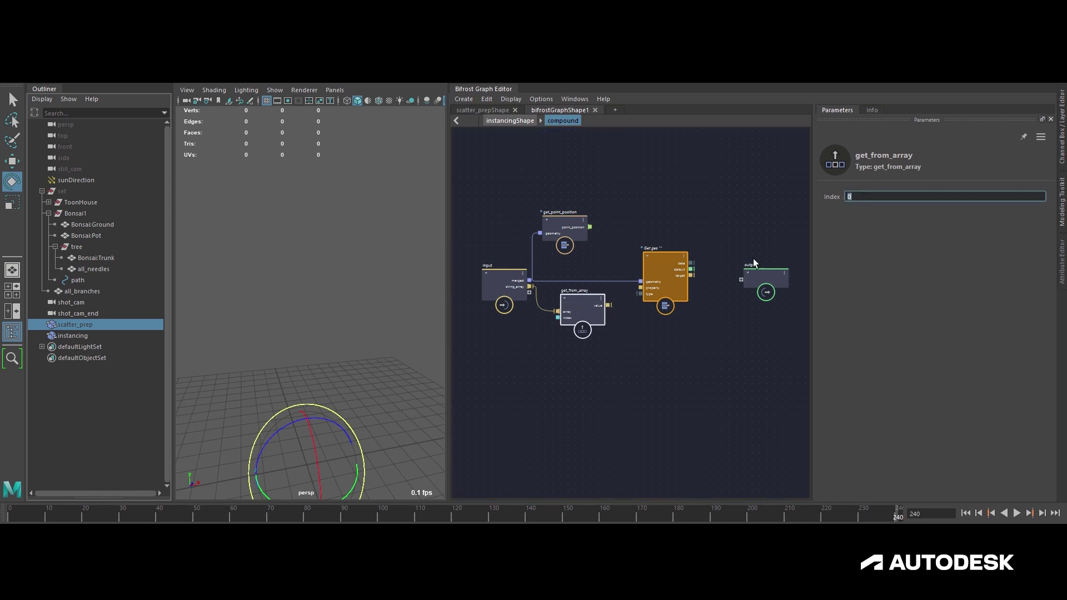
- Connect the get_from_array value to the property input of get_geo_property and set that node's value type
scroll(662, 312, "up", 1)
middle_click_drag(662, 311, 617, 325, "alt")
left_click_drag(568, 321, 600, 302)
middle_click_drag(618, 339, 648, 363, "alt")
right_click(593, 300)
mouse_move(641, 317)
left_click(741, 453)
- Feed the get_geo_property data into a new equal node that compares it with 1, moving get_point_position aside
left_click_drag(526, 260, 624, 231)
middle_click_drag(713, 312, 580, 304, "alt")
left_click_drag(579, 304, 714, 305)
middle_click_drag(538, 287, 671, 290, "alt")
left_click_drag(649, 293, 685, 292)
type("equal")
key("Down")
key("Return")
left_click(742, 317)
- Add a find_all_in_array node to the equal node's output and enable its Value option
middle_click_drag(742, 317, 643, 317, "alt")
left_click_drag(615, 306, 648, 306)
type("findall")
key("Down")
key("Return")
left_click(849, 198)
- Add a second get_from_array node that takes the found indices and the point_position array
left_click_drag(508, 223, 639, 231)
middle_click_drag(722, 311, 589, 310, "alt")
left_click_drag(627, 314, 729, 325)
key("Tab")
type("getfron")
key("ctrl+a")
type("get_from")
key("Return")
left_click_drag(550, 233, 586, 261)
- Add a construct_points node for the filtered positions and connect its points to the output and a new terminal node
left_click_drag(553, 299, 713, 324)
key("Tab")
type("construct_p")
key("Return")
key("Tab")
type("terminal")
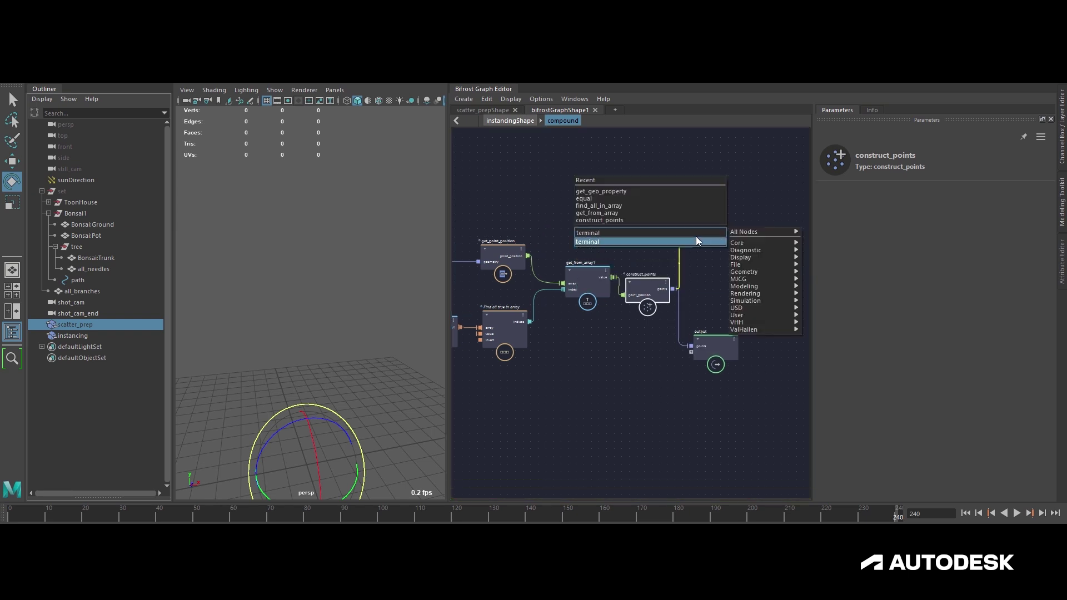
left_click(696, 240)
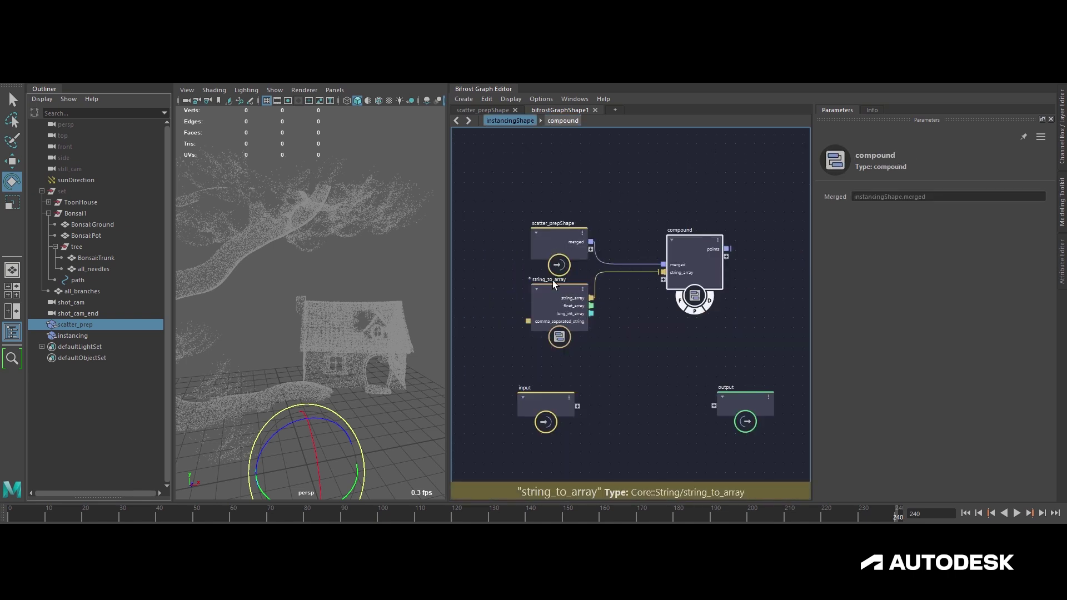
- Toggle the terminal node's display flag inside the compound and view the resulting points in the viewport
left_click(552, 283)
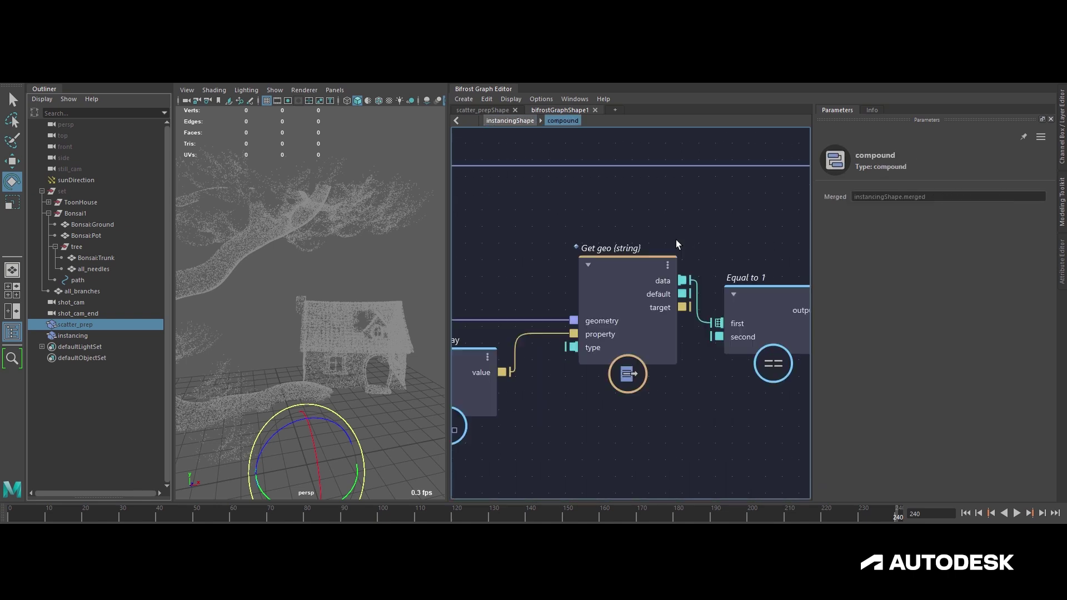
scroll(622, 280, "down", 5)
middle_click_drag(612, 305, 606, 306, "alt")
left_click(735, 310)
middle_click_drag(734, 333, 683, 346, "alt")
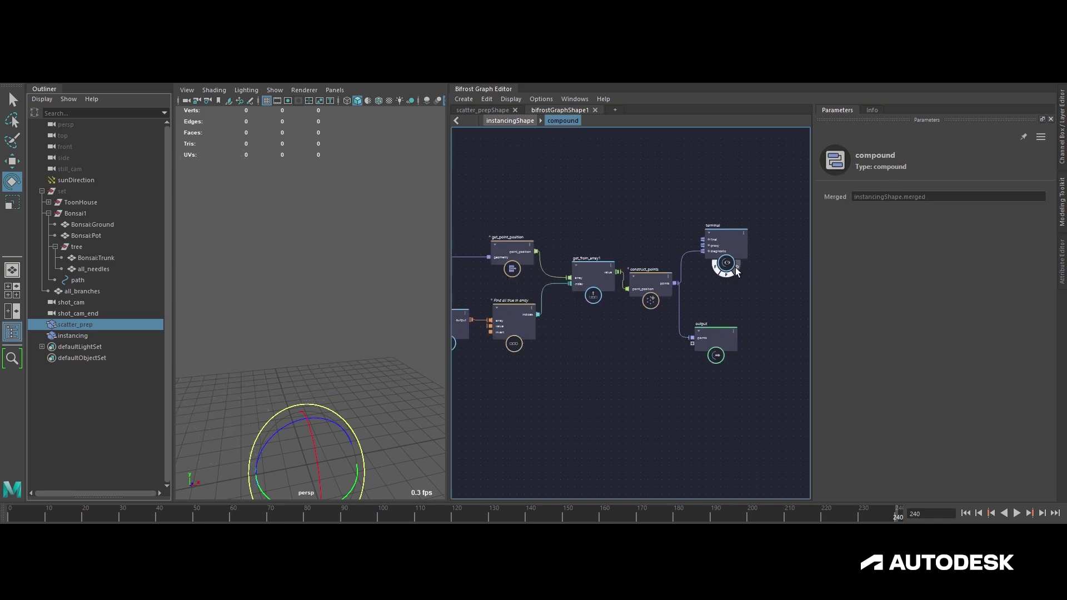
left_click(373, 308)
scroll(356, 294, "down", 4)
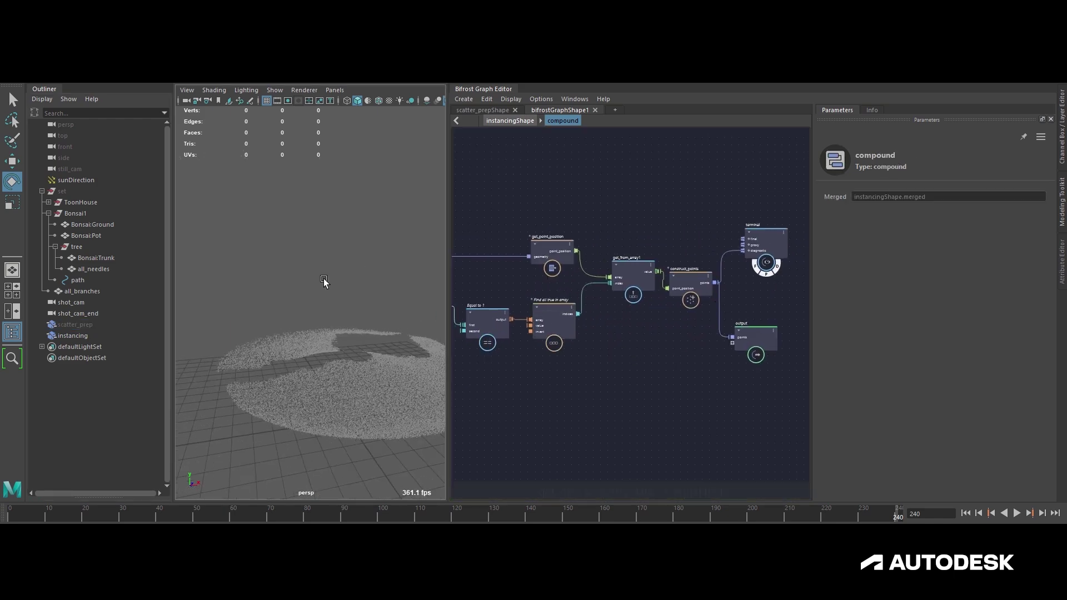
- Tidy the input and first get_from_array nodes and add a watchpoint to the connection carrying the array value
middle_click_drag(546, 385, 792, 377, "alt")
left_click_drag(518, 322, 520, 292)
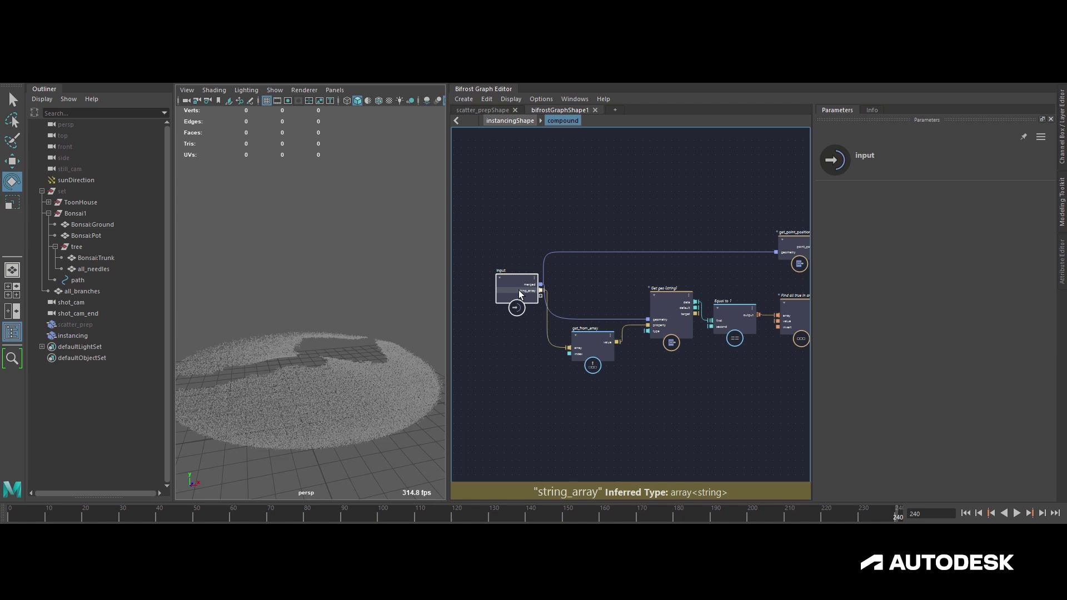
left_click(582, 336)
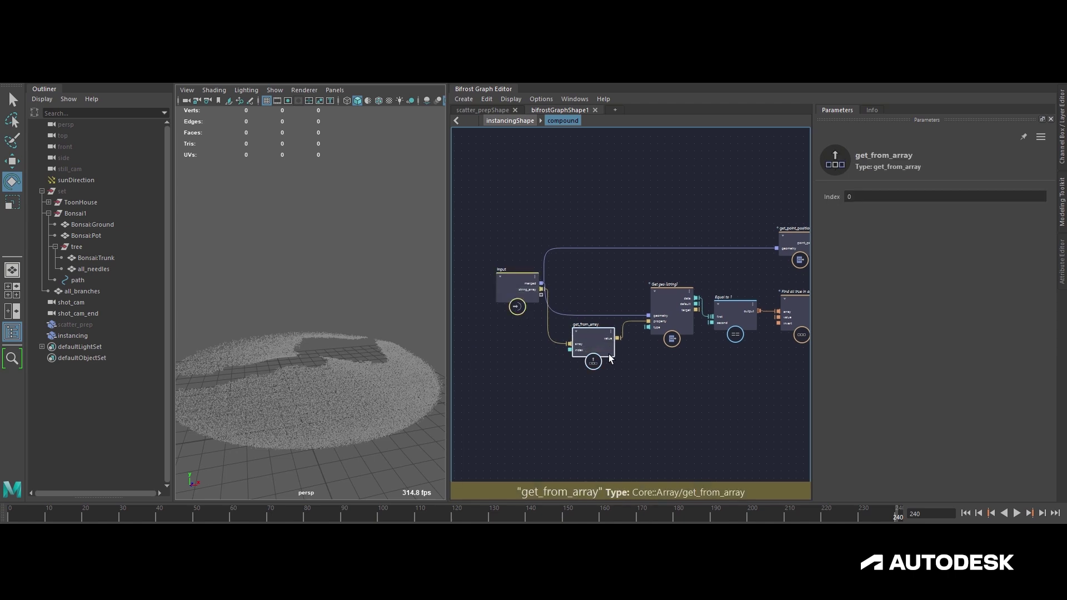
left_click_drag(595, 345, 579, 345)
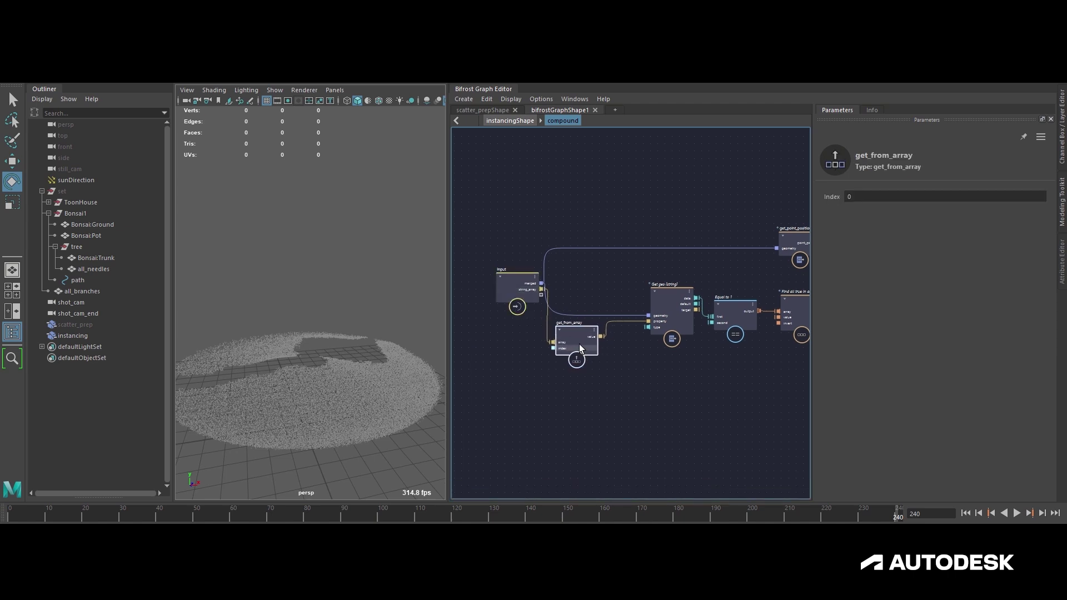
right_click(605, 328)
left_click(624, 346)
scroll(631, 354, "up", 3)
scroll(625, 329, "down", 4)
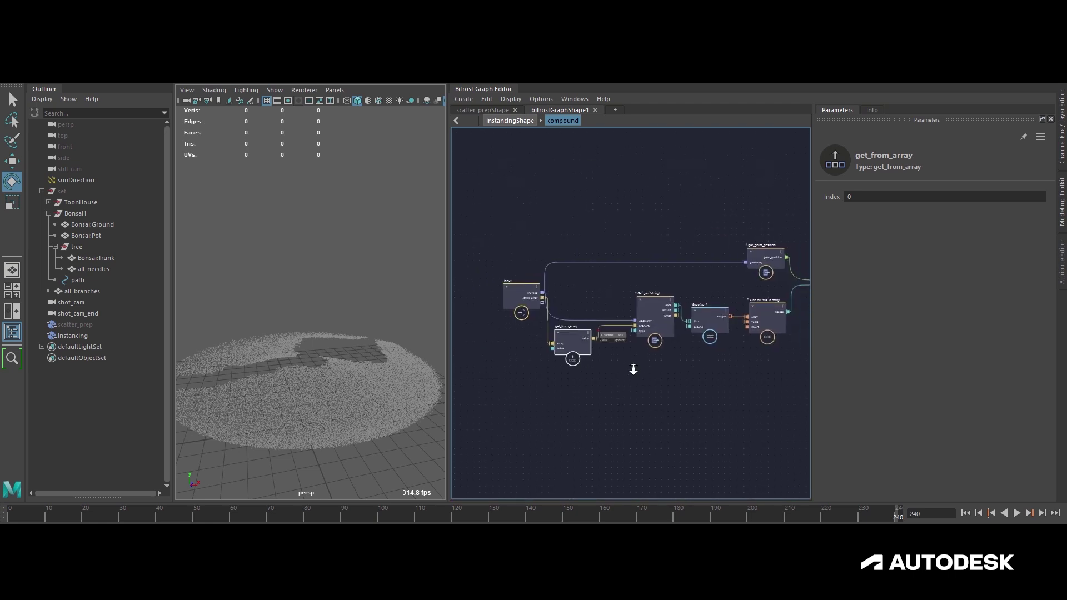
left_click_drag(563, 348, 524, 302)
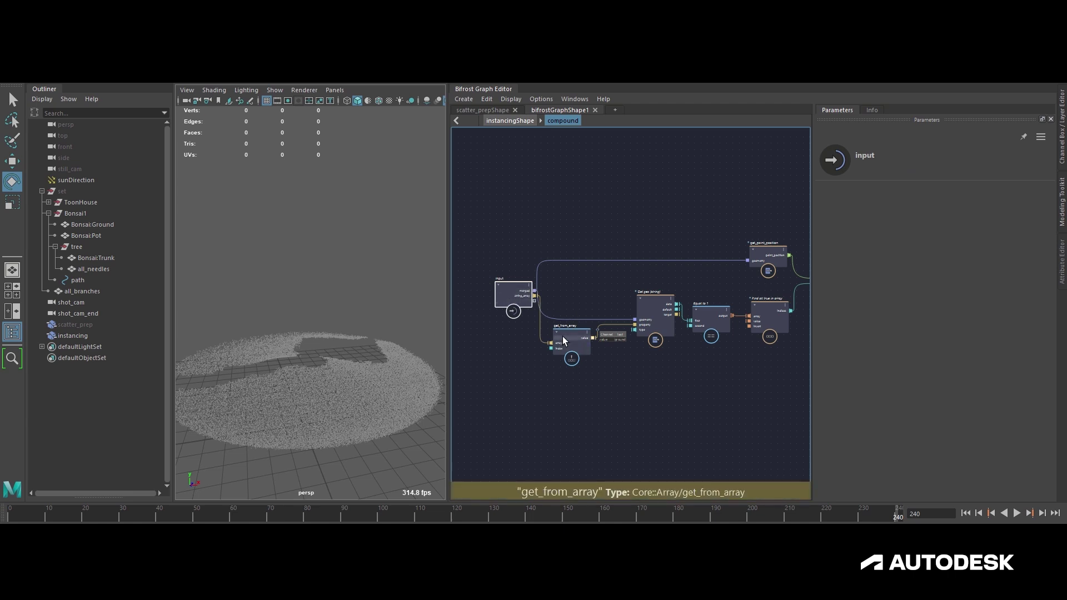
- Examine the get_geo_property node and the value type options of its type input
left_click(658, 304)
scroll(658, 304, "up", 2)
middle_click_drag(659, 304, 598, 301, "alt")
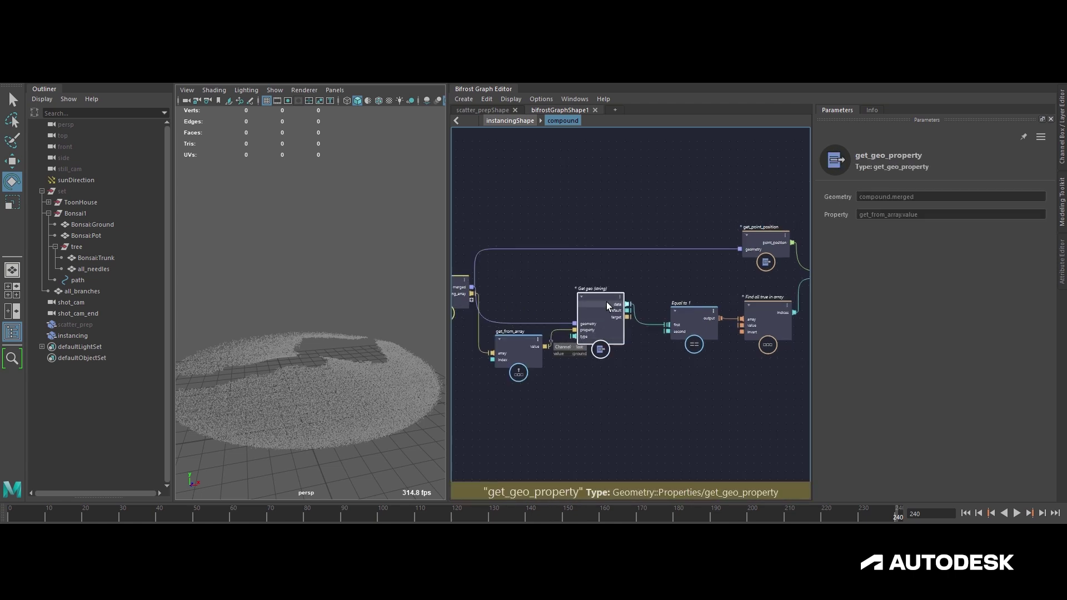
right_click(580, 338)
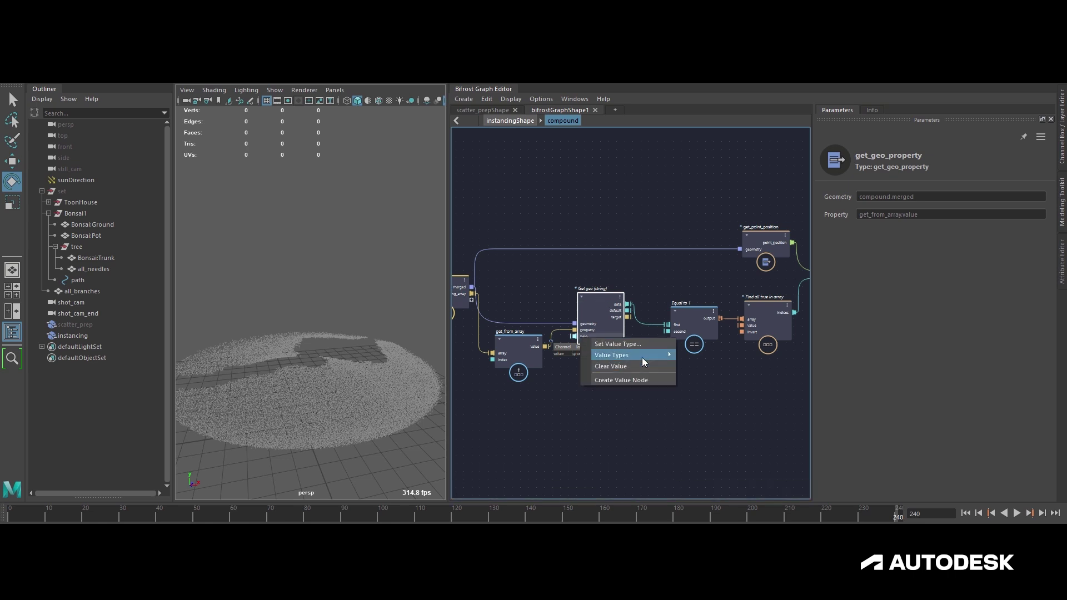
left_click(625, 418)
- Move the equal and find_all_in_array nodes closer to the get_geo_property node
middle_click_drag(693, 330, 630, 349, "alt")
left_click_drag(628, 338, 610, 317)
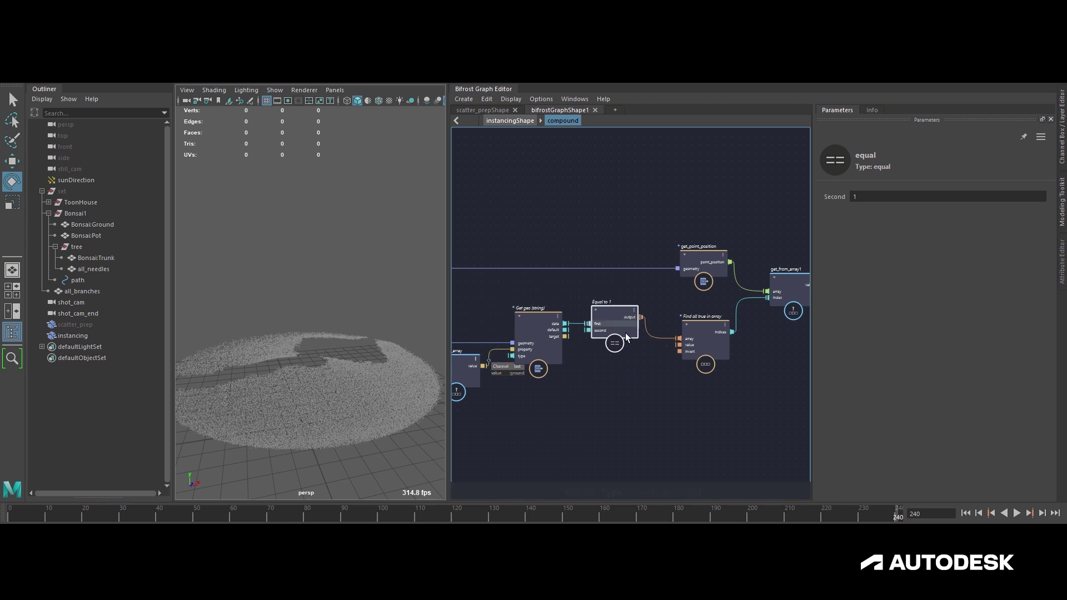
middle_click_drag(611, 319, 578, 321, "alt")
left_click_drag(663, 328, 638, 311)
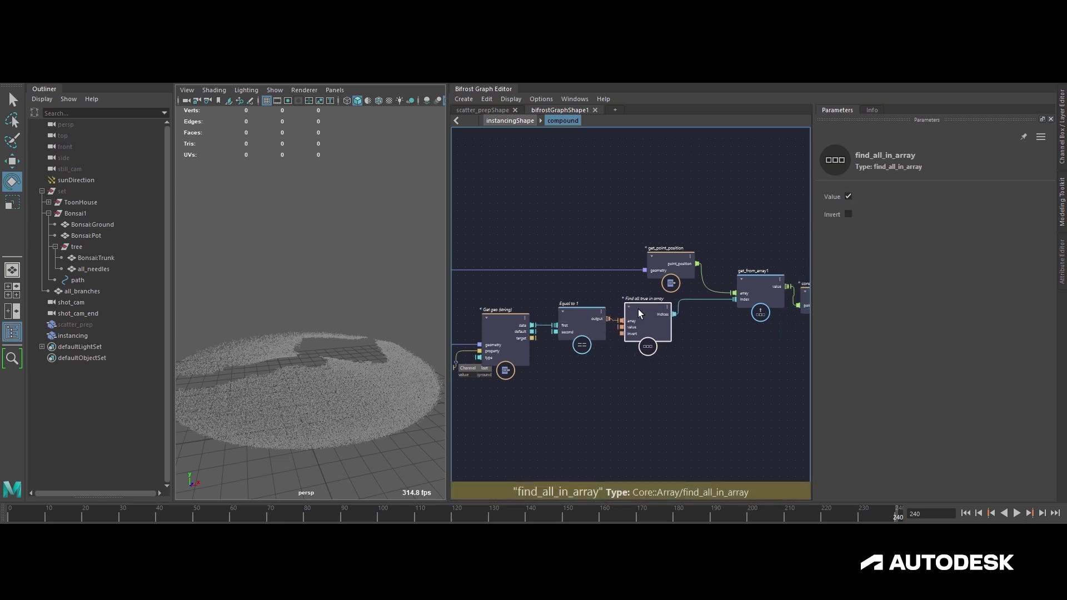
middle_click_drag(588, 344, 717, 346)
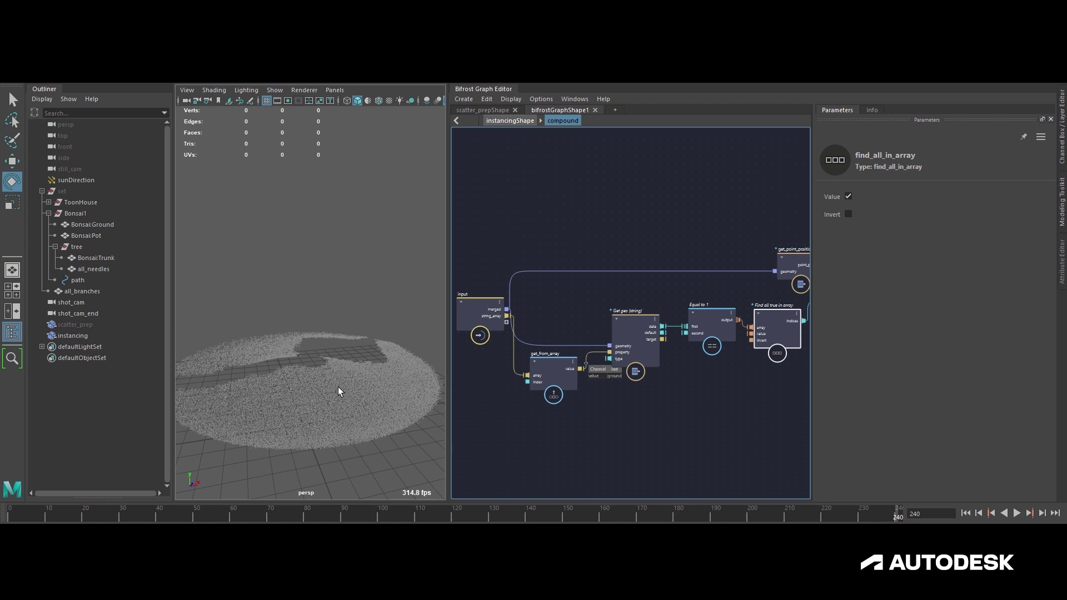
- Move the get_point_position, second get_from_array and construct_points nodes closer together along the chain
middle_click_drag(803, 370, 653, 402, "alt")
left_click_drag(642, 289, 618, 289)
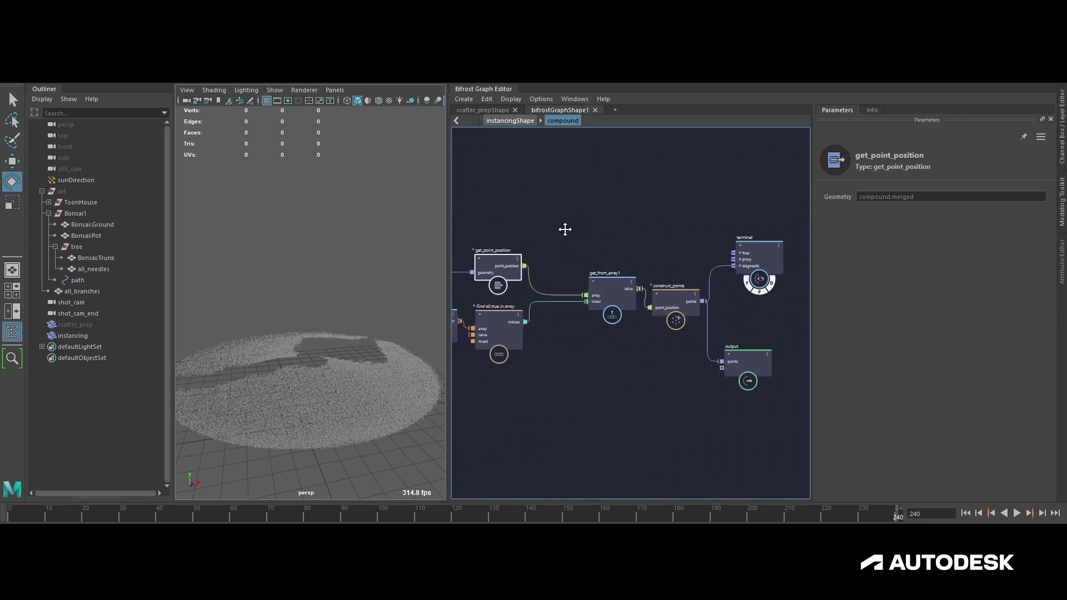
left_click(551, 291)
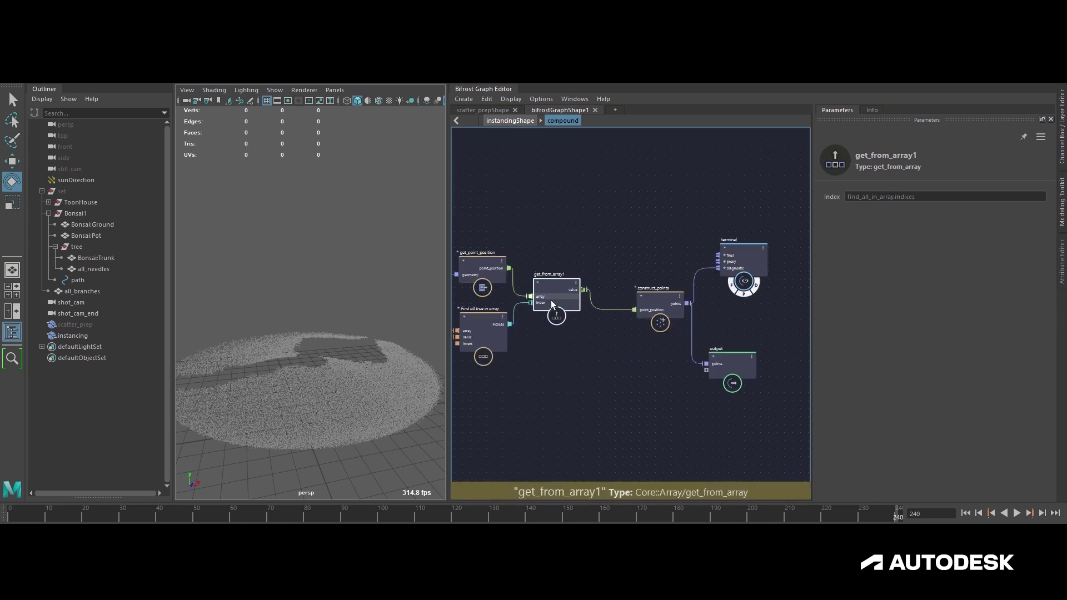
middle_click_drag(552, 296, 566, 305)
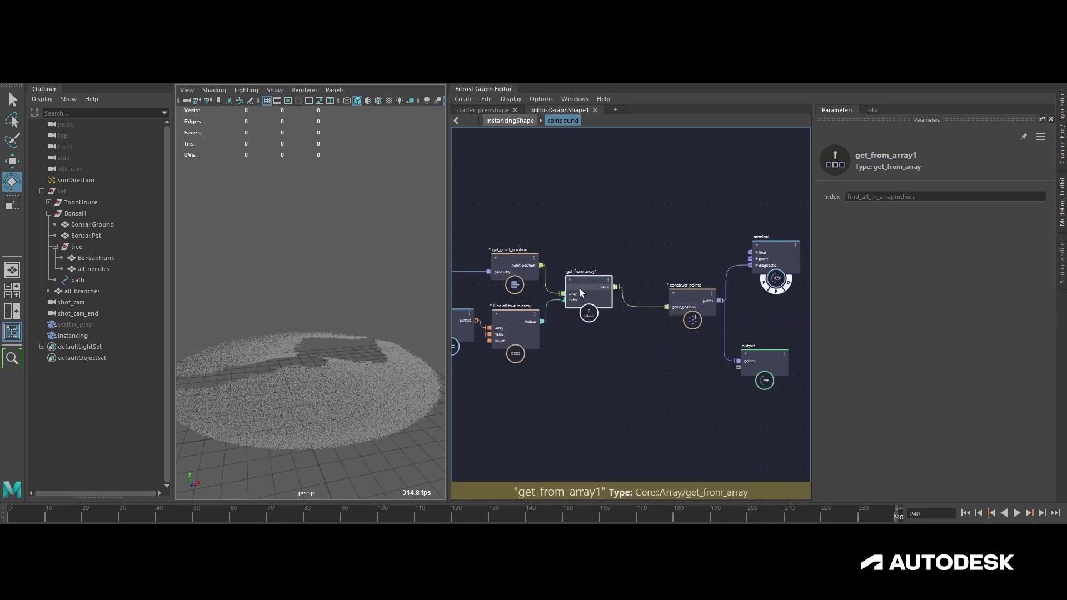
middle_click_drag(461, 321, 543, 311, "alt")
middle_click_drag(687, 340, 589, 352, "alt")
left_click_drag(664, 305, 634, 286)
middle_click_drag(740, 284, 655, 285, "alt")
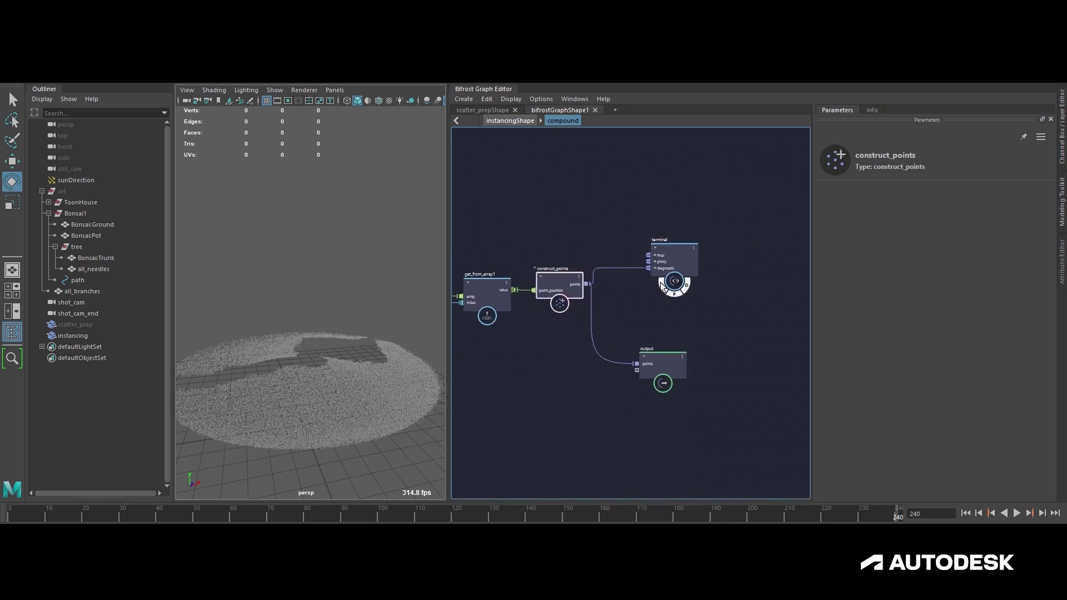
- Inspect the points leaving construct_points with a watchpoint on the terminal connection, and remove that watchpoint
left_click_drag(661, 269, 733, 270)
right_click(623, 269)
left_click(642, 285)
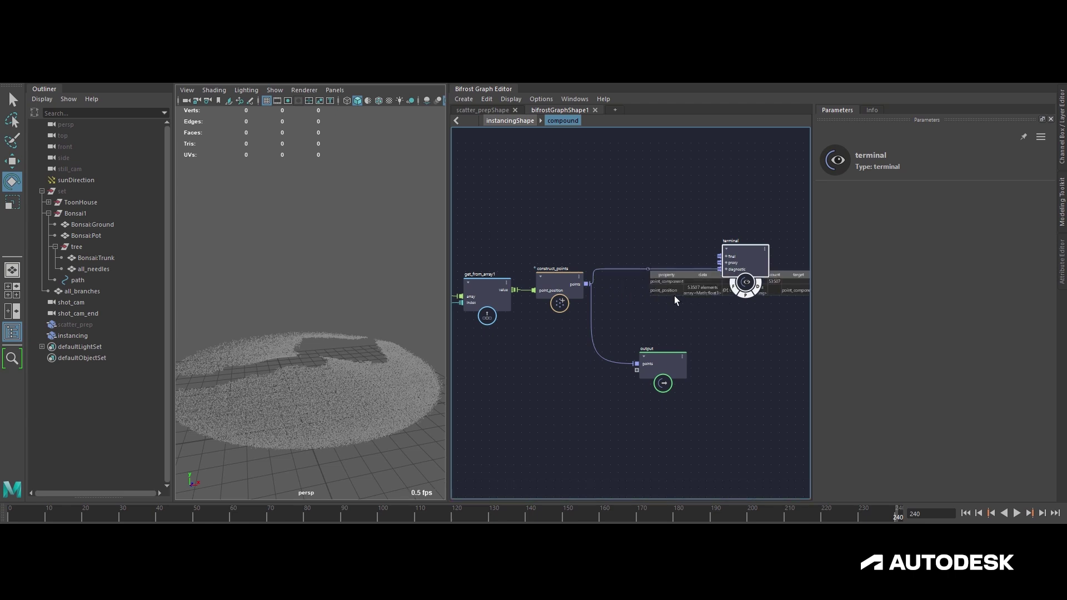
right_click(605, 269)
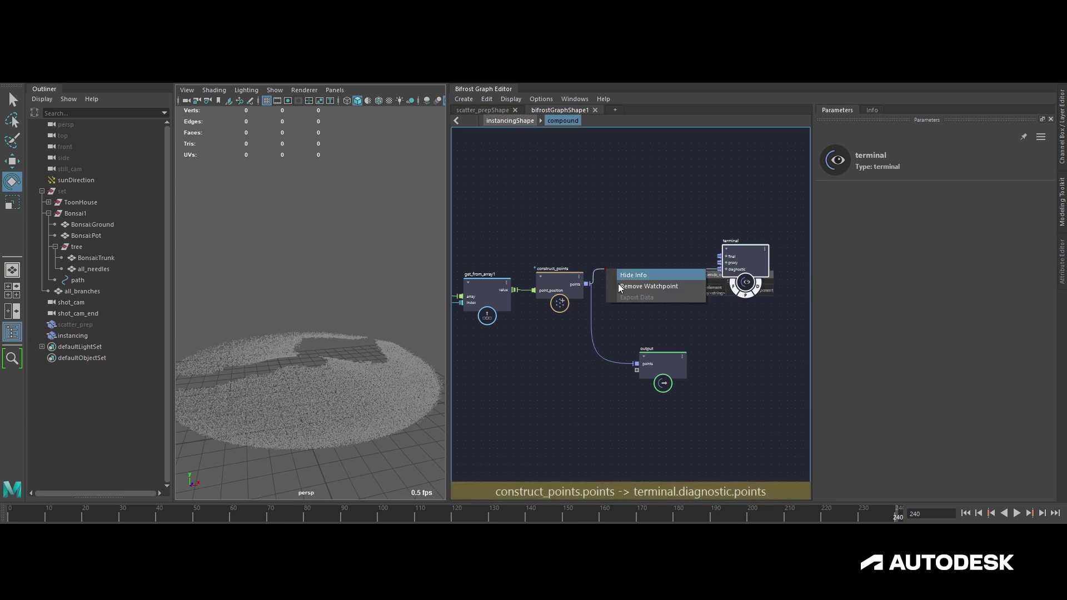
left_click(626, 286)
- Place the output node below the terminal node and rename its points port as ground
scroll(667, 278, "right", 2)
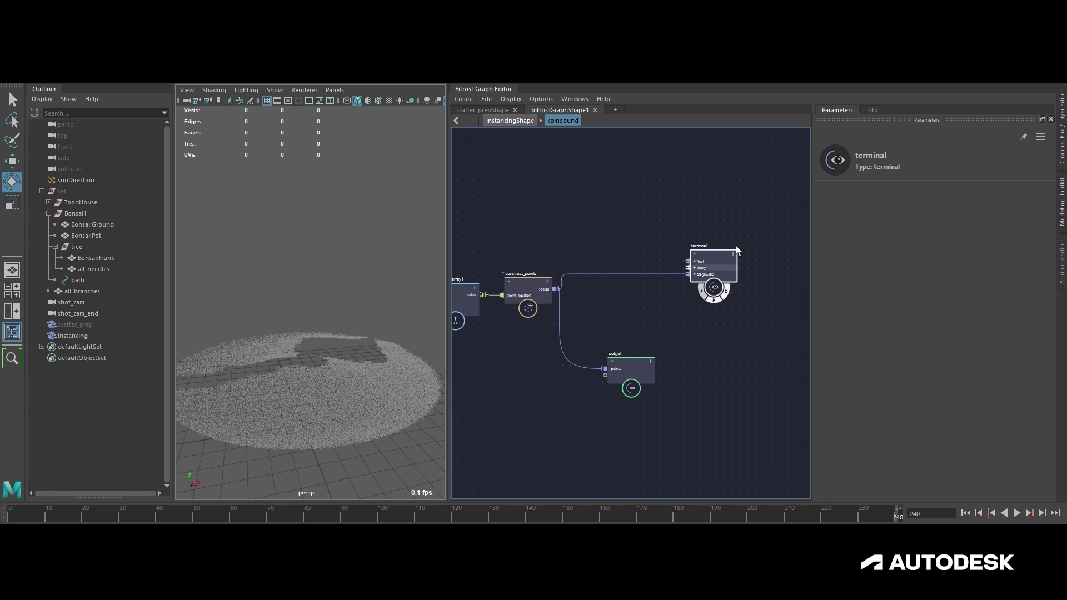
left_click_drag(714, 258, 714, 239)
left_click(632, 367)
left_click_drag(632, 367, 705, 349)
right_click(711, 351)
left_click(712, 353)
type("grund")
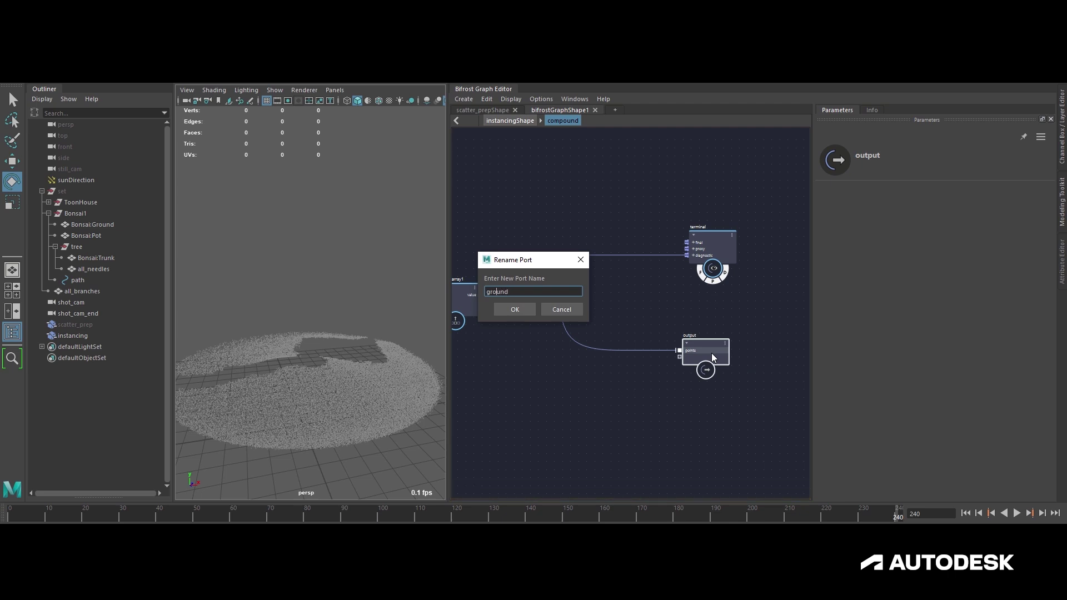
key("Return")
- Group all nodes from get_from_array through construct_points into a compound and place it beside the input node
key("a")
middle_click_drag(642, 317, 637, 315, "alt")
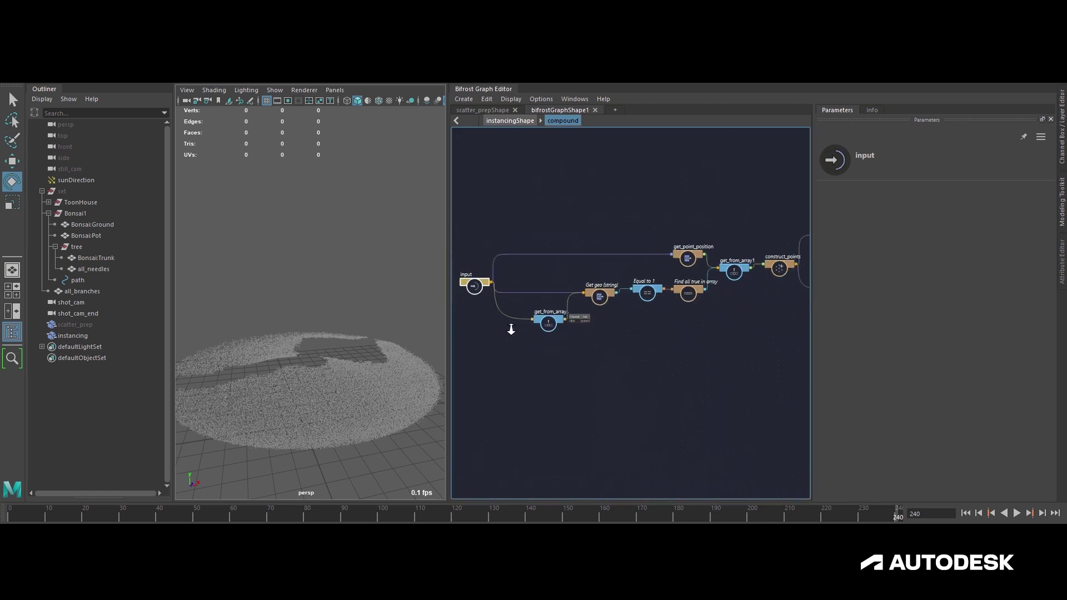
mouse_move(653, 345)
middle_mouse_down("alt")
mouse_move(622, 348)
mouse_move(634, 346)
middle_mouse_up("alt")
left_click_drag(515, 343, 743, 231)
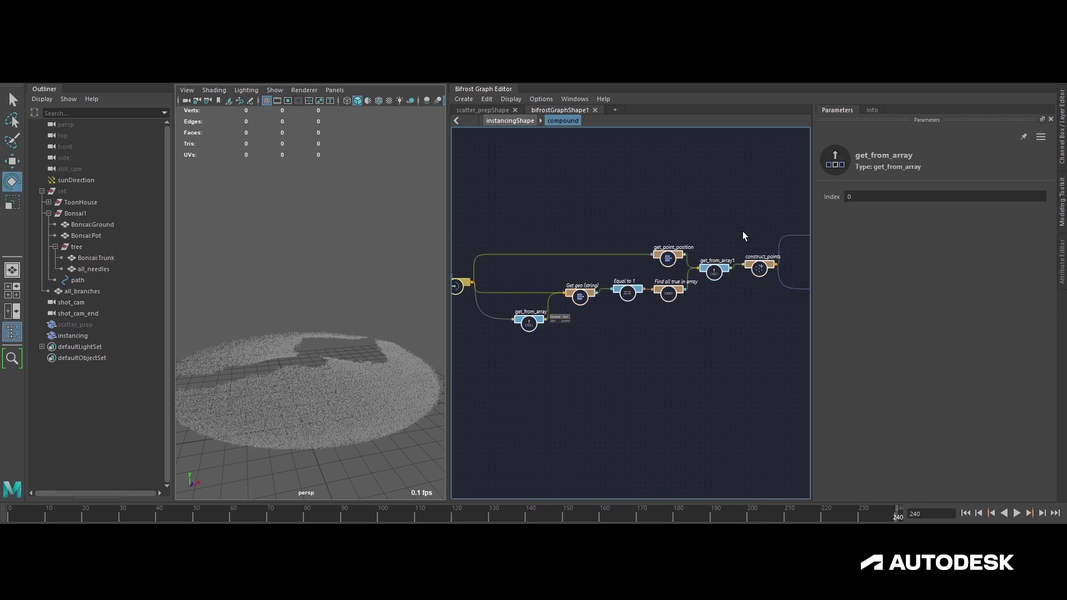
key("ctrl+g")
left_click_drag(649, 285, 507, 282)
middle_click_drag(506, 282, 619, 283, "alt")
right_click_drag(619, 283, 796, 338, "alt")
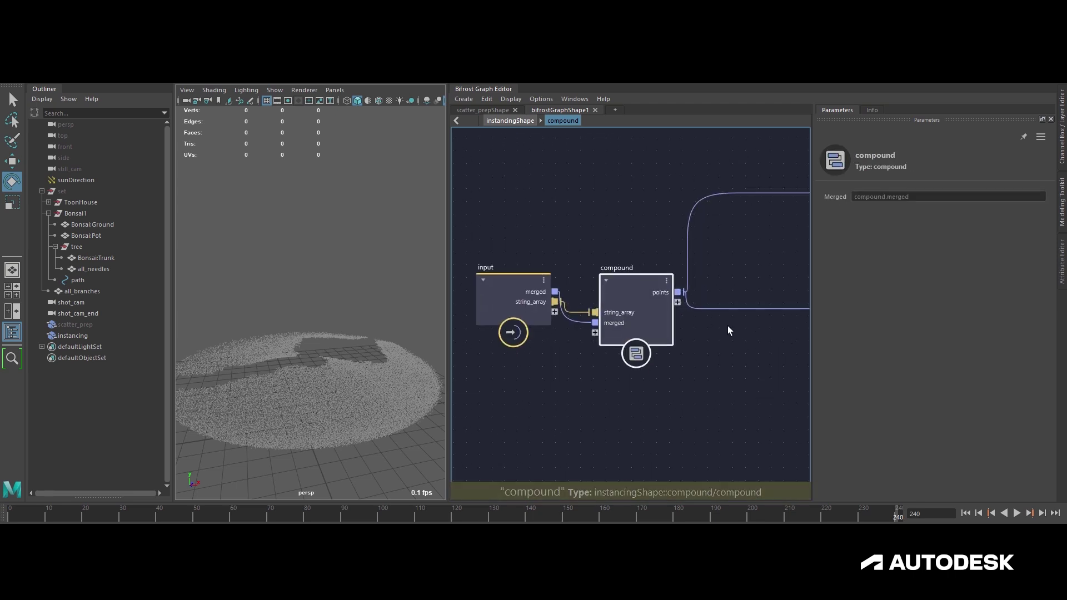
- Move the new compound's merged port above string_array and rename the compound as get_element
middle_click_drag(796, 339, 814, 349, "alt")
right_click(629, 328)
left_click(678, 385)
double_click(668, 272)
type("get_element")
key("Return")
left_click_drag(545, 310, 545, 325)
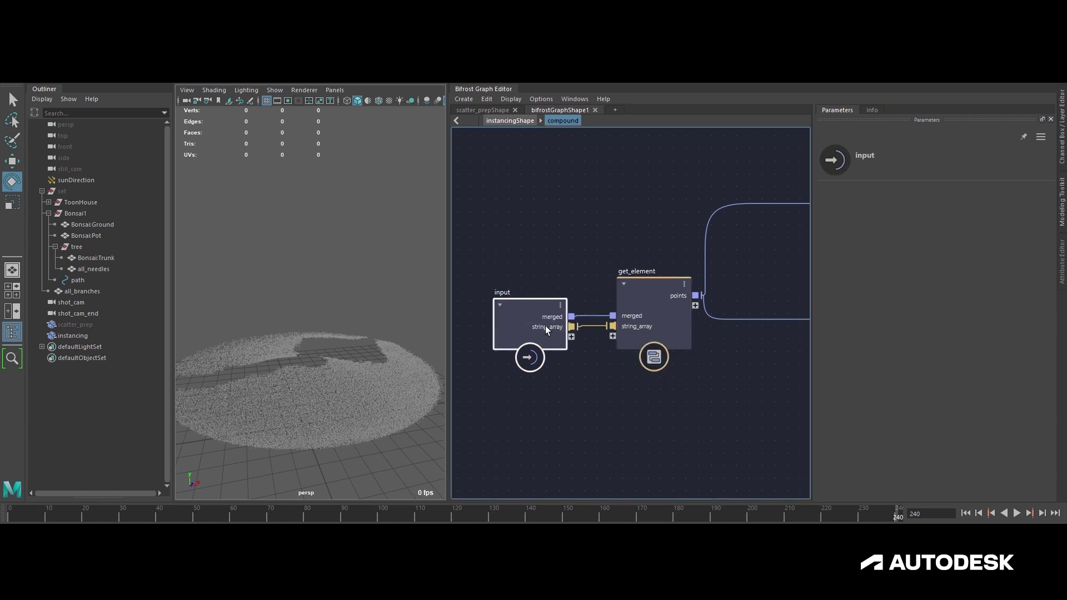
- Inside get_element, expose the index of get_from_array as a compound input and place the input node to the left of it
double_click(653, 296)
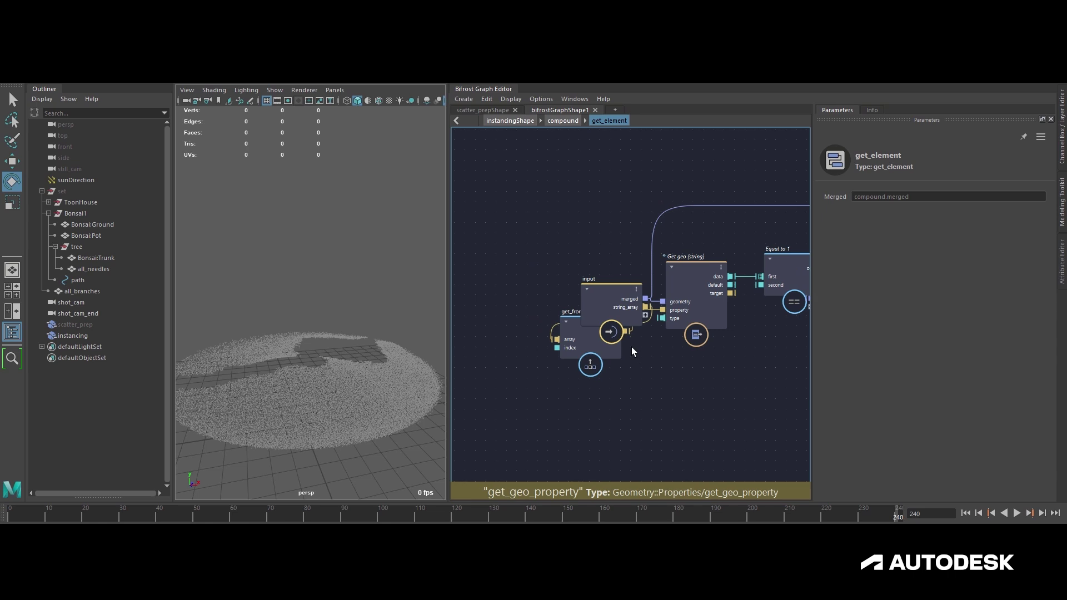
key("l")
middle_click_drag(631, 347, 723, 363, "alt")
left_click_drag(604, 328, 593, 296)
left_click_drag(677, 313, 591, 315)
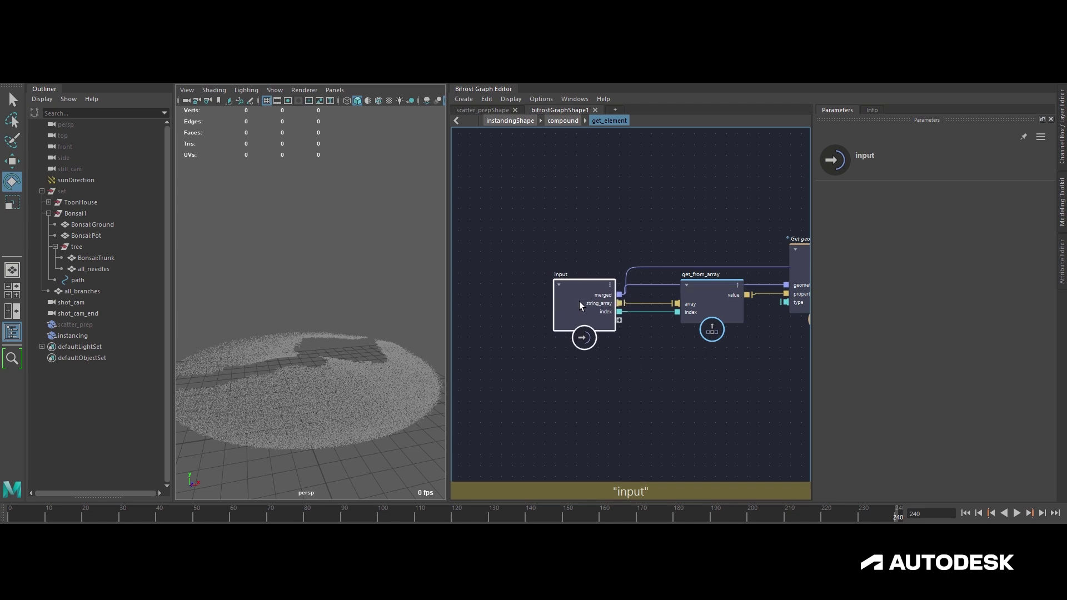
middle_click_drag(705, 330, 666, 334)
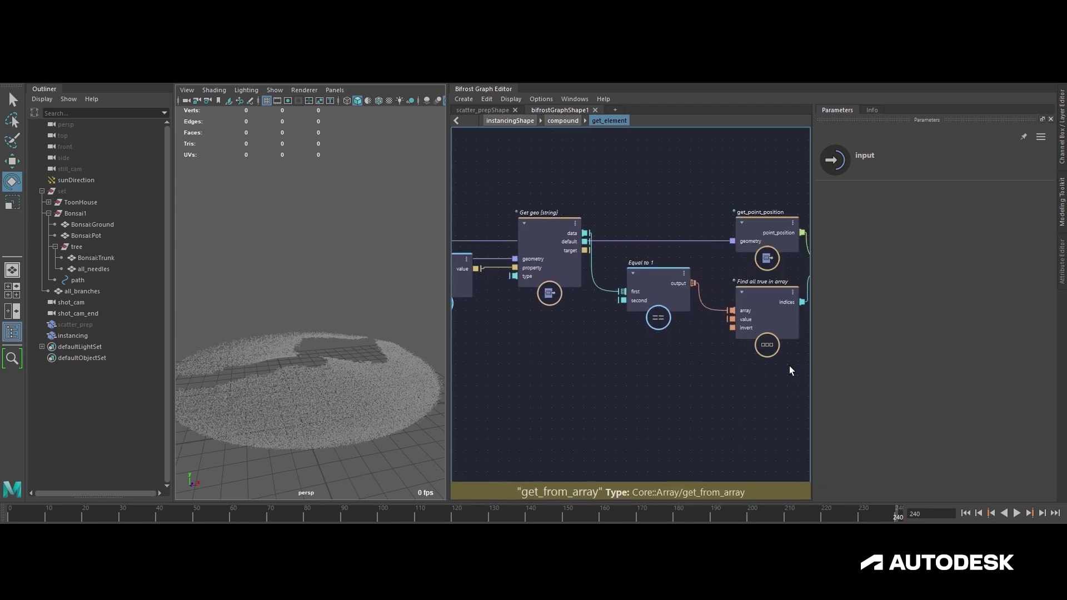
- Return from get_element to the parent compound and move the output node closer to get_element
middle_click_drag(653, 369, 453, 376)
middle_click_drag(702, 376, 548, 376)
key("BackSpace")
middle_click_drag(647, 369, 616, 369)
scroll(617, 370, "down", 1)
middle_click_drag(681, 375, 521, 361)
scroll(521, 361, "down", 2)
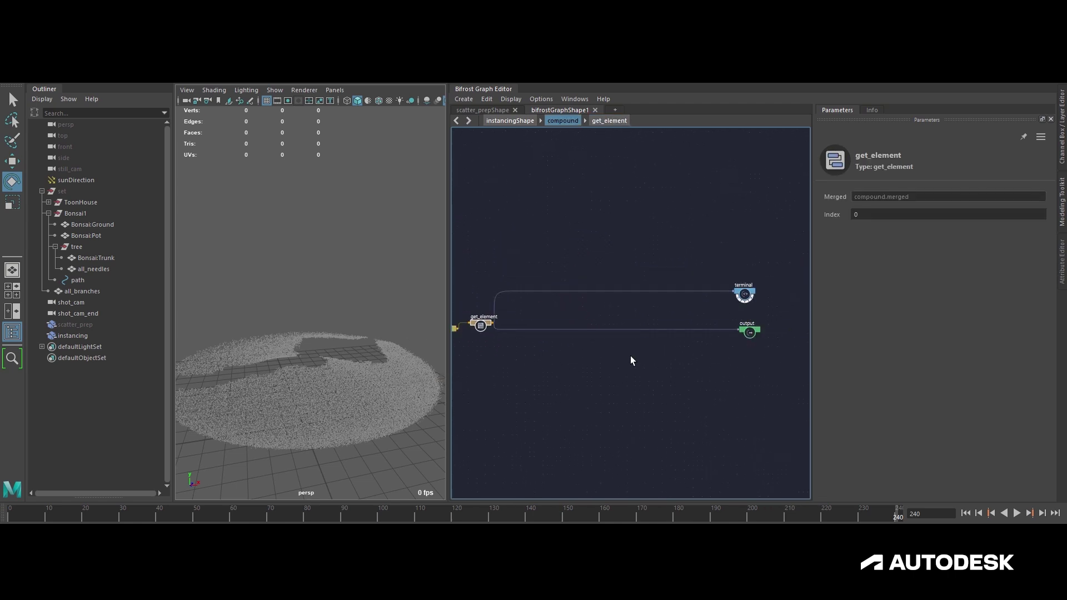
left_click_drag(792, 359, 797, 363)
left_click_drag(750, 330, 534, 332)
- Duplicate get_element with its input connections, place the copy below the original and edit its index
left_click(481, 324)
scroll(480, 364, "up", 3)
middle_click_drag(480, 367, 623, 372)
key("ctrl+shift+d")
left_click_drag(617, 389, 615, 350)
left_click(878, 214)
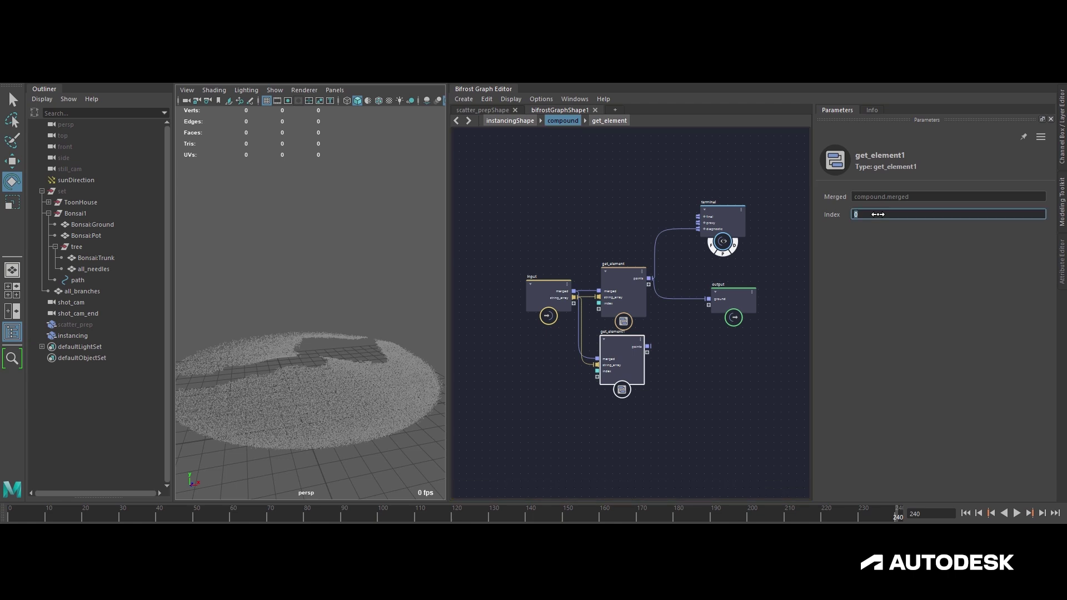
- Expand the terminal's diagnostic port and feed it the points of the second get_element compound
left_click(705, 225)
mouse_move(718, 207)
left_mouse_down()
mouse_move(722, 184)
mouse_move(710, 210)
left_mouse_up()
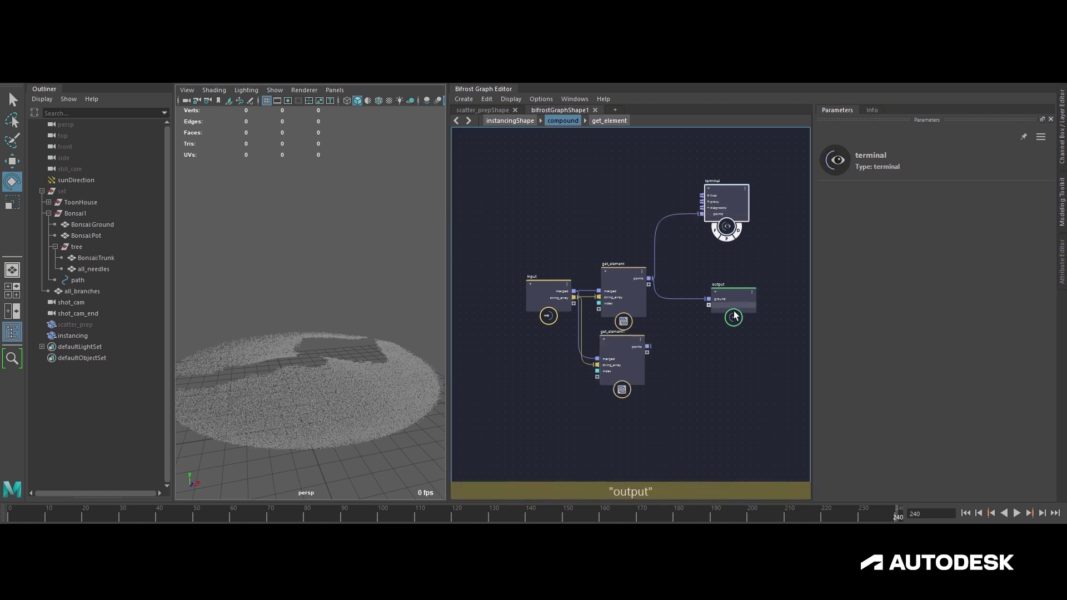
left_click_drag(648, 348, 699, 215)
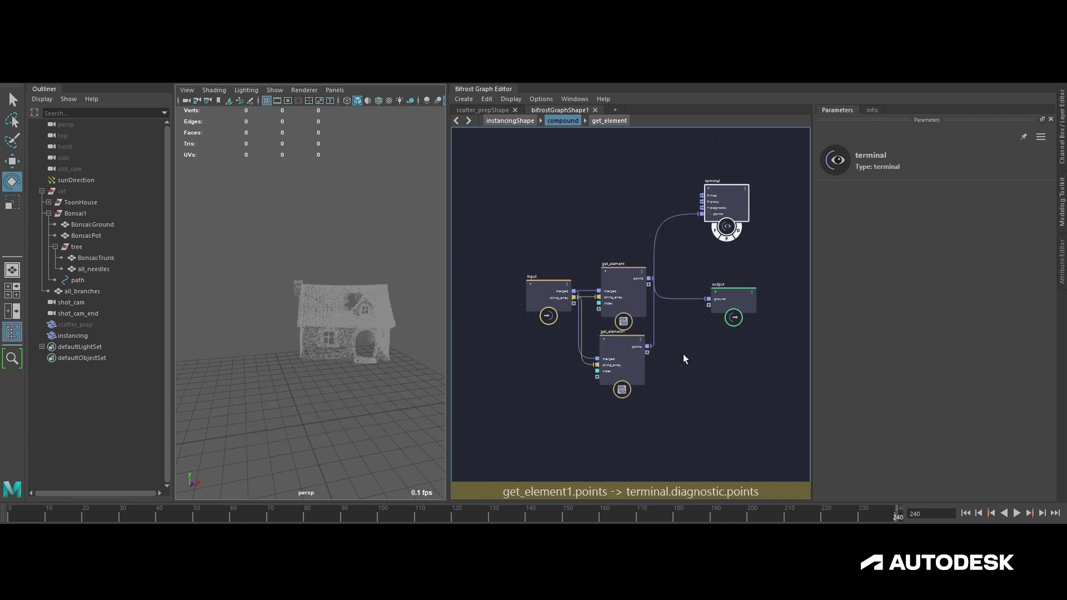
- Output the second get_element's points through a port renamed as house, and space the two compounds apart
left_click_drag(648, 346, 715, 307)
right_click(721, 305)
left_click(739, 310)
type("house")
key("Return")
middle_click_drag(782, 310, 780, 328, "alt")
left_click_drag(623, 319, 621, 305)
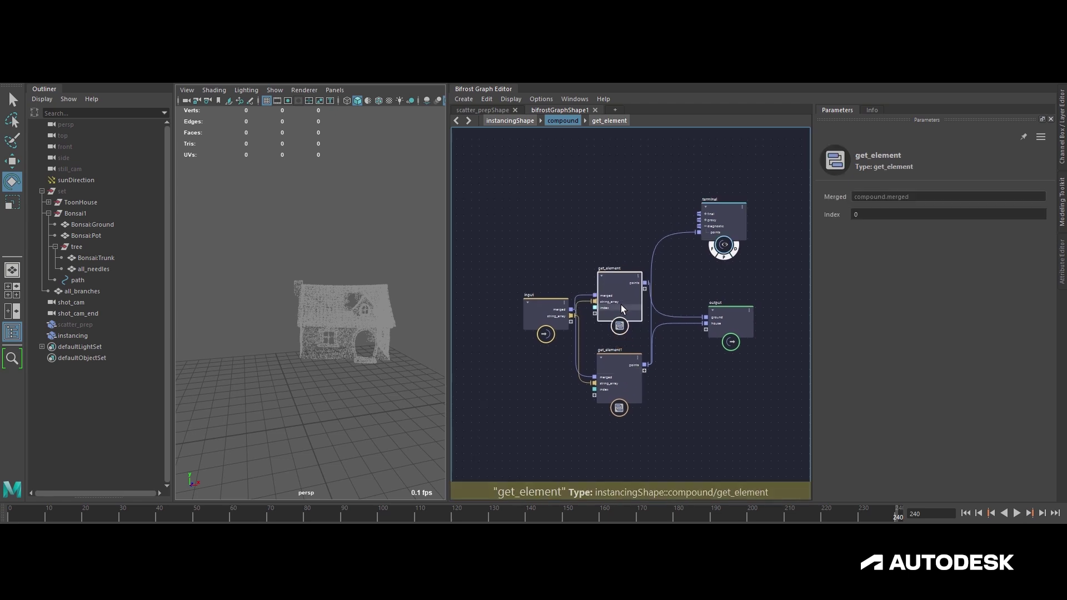
left_click_drag(622, 371, 622, 362)
- Duplicate get_element with its input connections and set the third compound's index to 2
middle_click_drag(670, 380, 650, 324, "alt")
scroll(650, 324, "down", 1)
key("ctrl+shift+d")
double_click(870, 218)
type("2")
key("Return")
- Connect the third get_element's points to the output node and rename the port as trunk
left_click_drag(626, 368, 717, 281)
type("trunk")
key("Return")
- Duplicate get_element a fourth time, connect its points to the output node and set its index to 3
middle_click_drag(640, 346, 637, 318, "alt")
key("ctrl+shift+v")
left_click_drag(601, 427, 681, 255)
double_click(869, 212)
type("3")
- Rename the fourth output port as needles
right_click(692, 254)
left_click(718, 259)
type("needles")
key("Return")
- Feed the fourth get_element's points to the terminal's diagnostic port and rename its output port as branches
left_click_drag(622, 402, 674, 163)
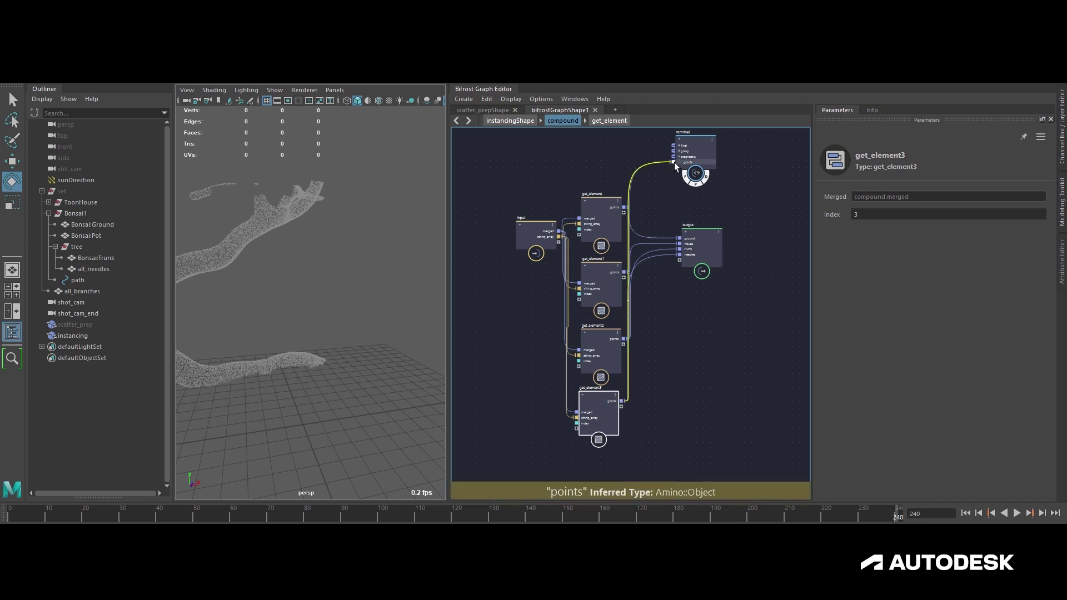
right_click_drag(691, 255, 713, 261)
type("branches")
key("Return")
- Duplicate get_element a fifth time, set its index to 4 and feed its points to the terminal's diagnostic port
middle_click_drag(713, 262, 719, 175, "alt")
key("ctrl+shift+v")
left_click_drag(596, 378, 608, 374)
left_click(608, 373)
double_click(873, 212)
middle_click_drag(698, 327, 683, 347, "alt")
left_click(618, 400)
middle_click_drag(695, 222, 662, 374, "alt")
left_click(634, 245)
middle_click_drag(682, 321, 693, 189, "alt")
- Connect the fifth get_element's points to the output node and rename the port as needles
left_click_drag(596, 417, 662, 210)
right_click_drag(663, 210, 695, 227)
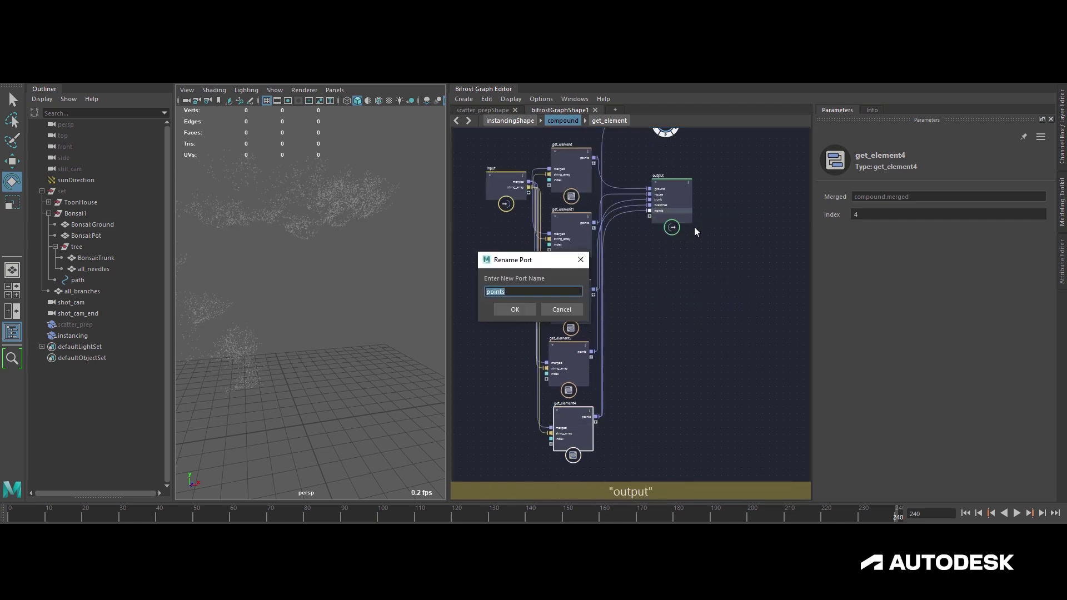
type("needles")
key("Return")
- Go up to the top level of the instancing graph and rename the compound as split_inputs
key("BackSpace")
double_click(661, 228)
type("split  inputs")
key("Return")
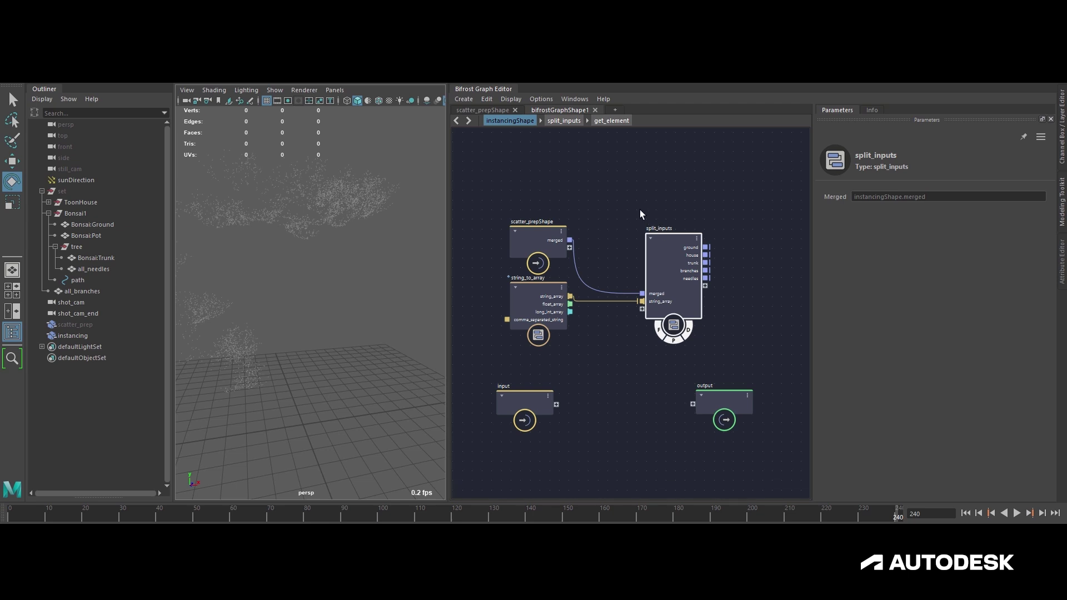
middle_click_drag(648, 218, 651, 206, "alt")
- Compare the scatter_prep graph with the instancing graph's inputs and the comma-separated names in string_to_array
left_click(480, 110)
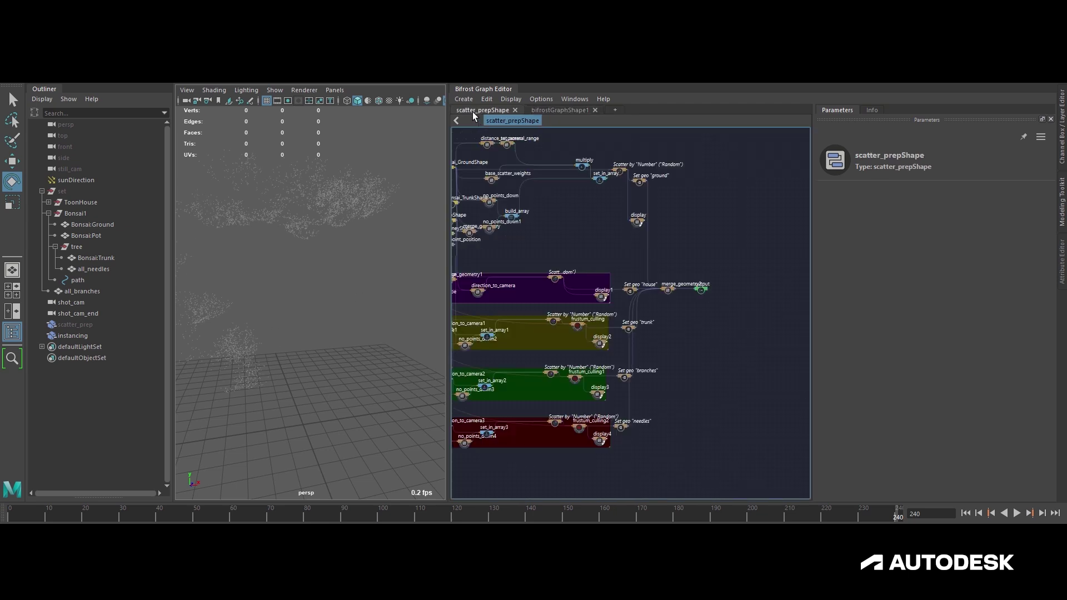
left_click(560, 110)
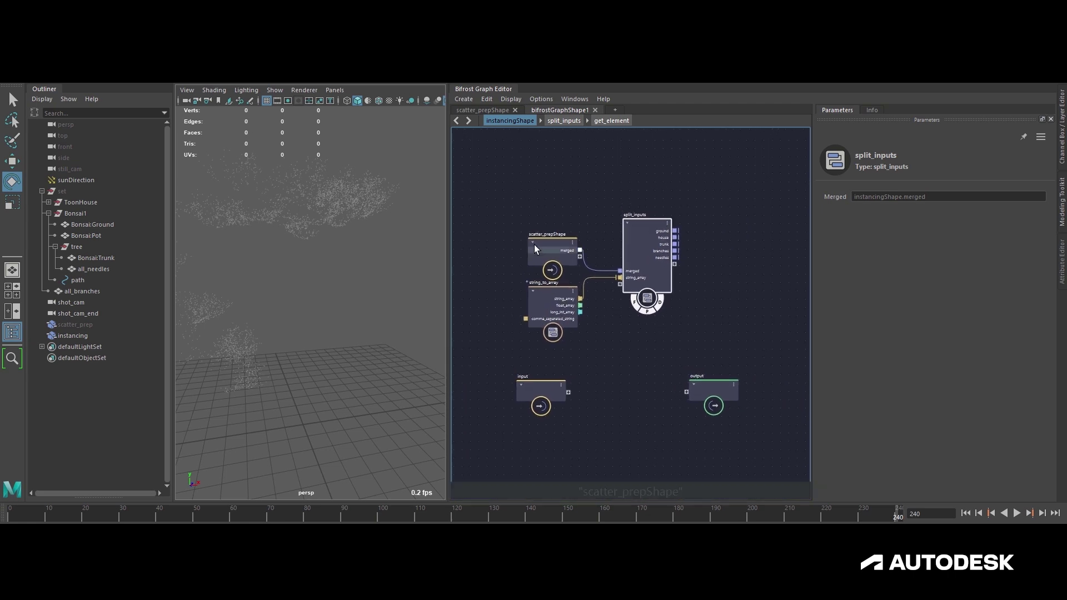
left_click(513, 245)
scroll(551, 283, "down", 2)
left_click(573, 304)
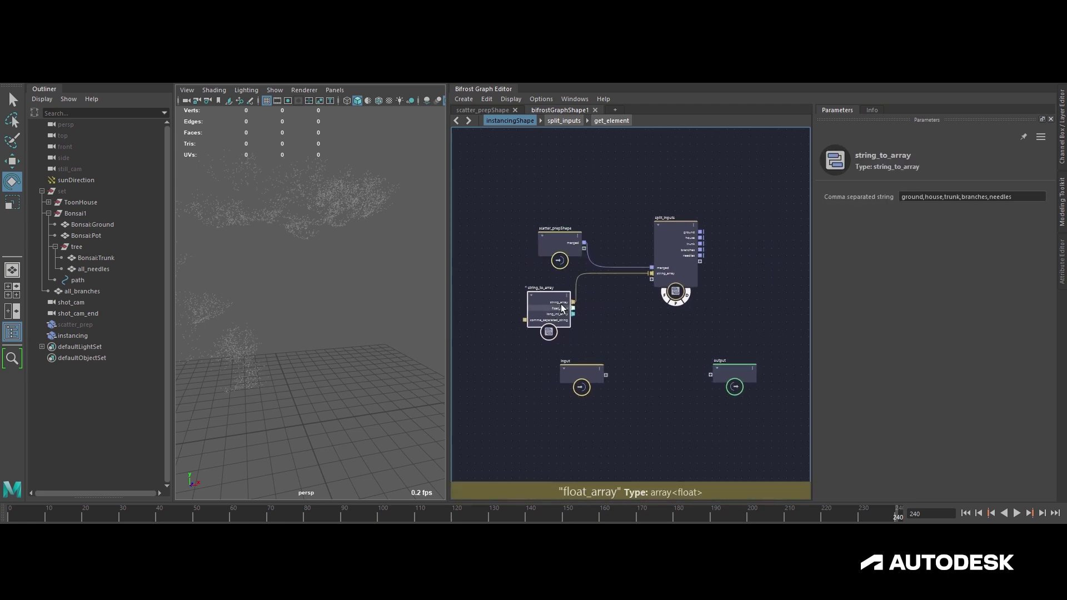
left_click_drag(571, 301, 573, 299)
middle_click_drag(631, 299, 635, 315, "alt")
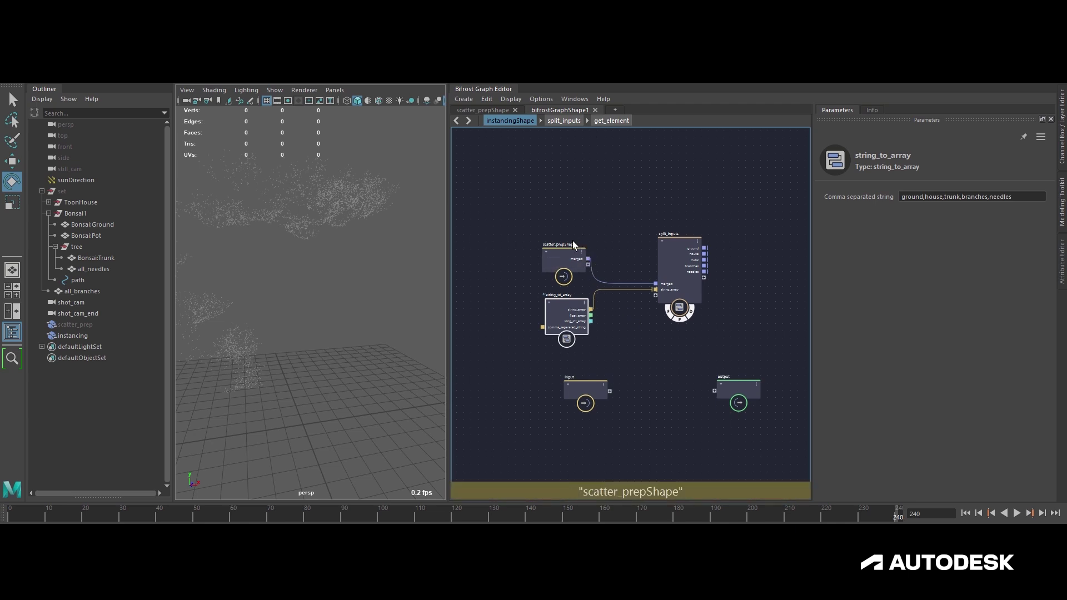
left_click(476, 208)
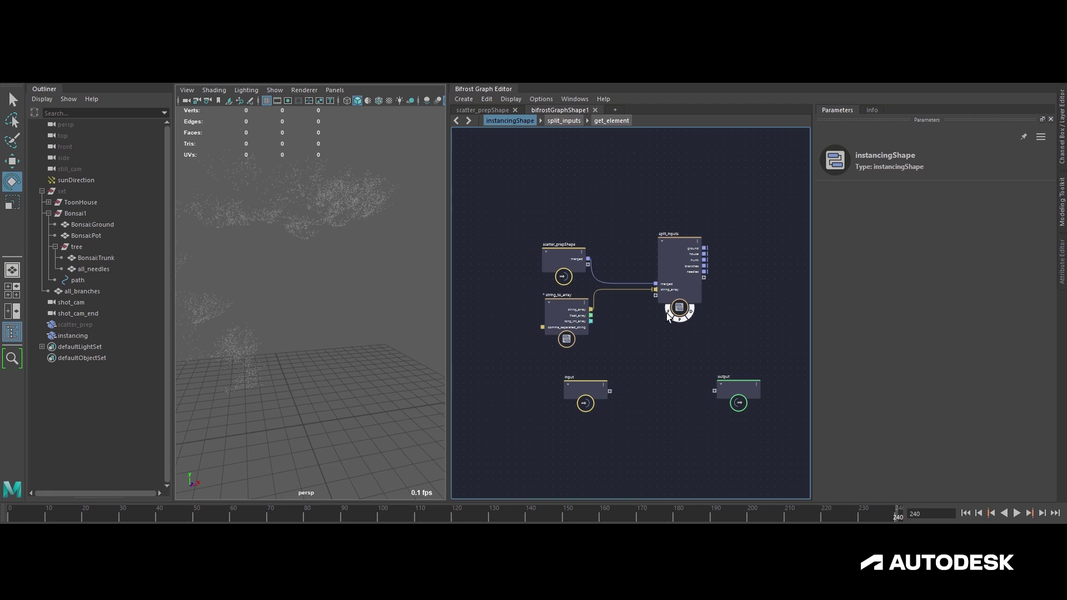
- In the scatter_prep graph, add a watchpoint between frustum_culling2 and the needles property node, and show the scatter_prep object
left_click(471, 111)
left_click(595, 399)
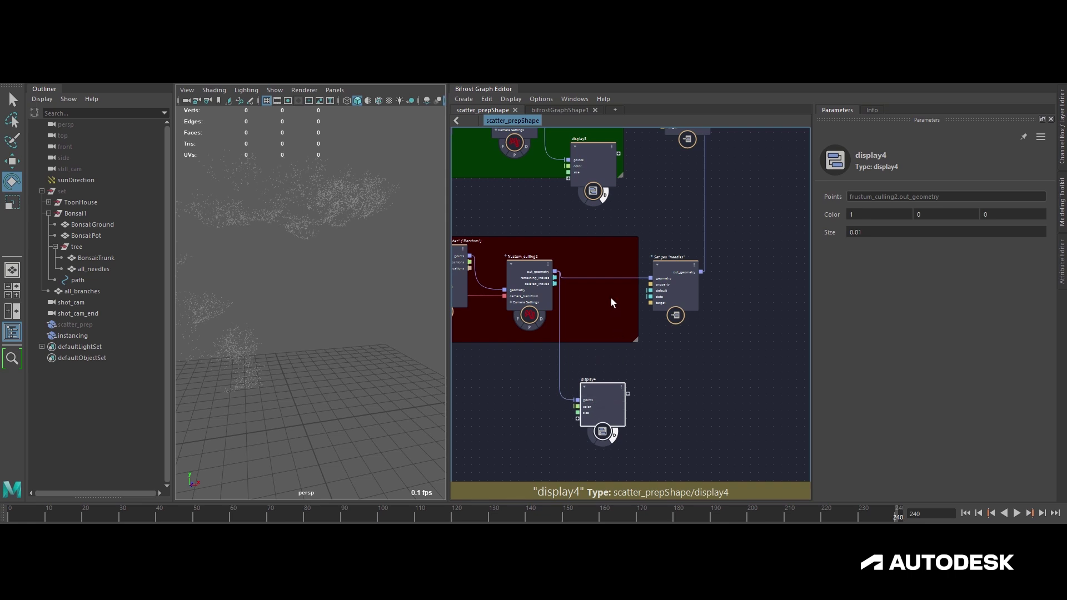
left_click_drag(668, 276, 663, 278)
left_click(73, 326)
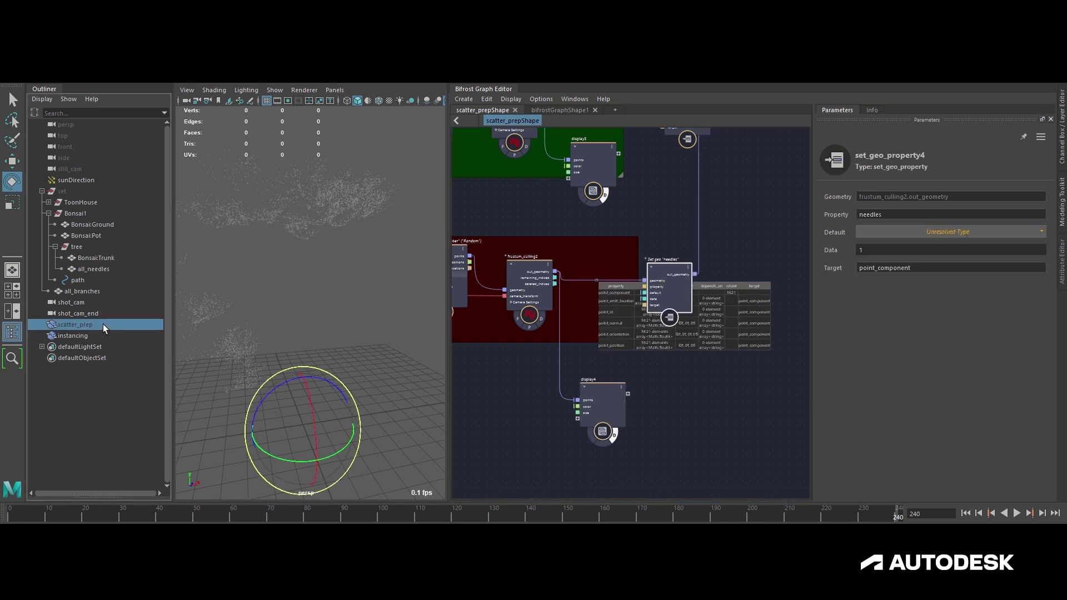
left_click(655, 393)
scroll(656, 343, "up", 2)
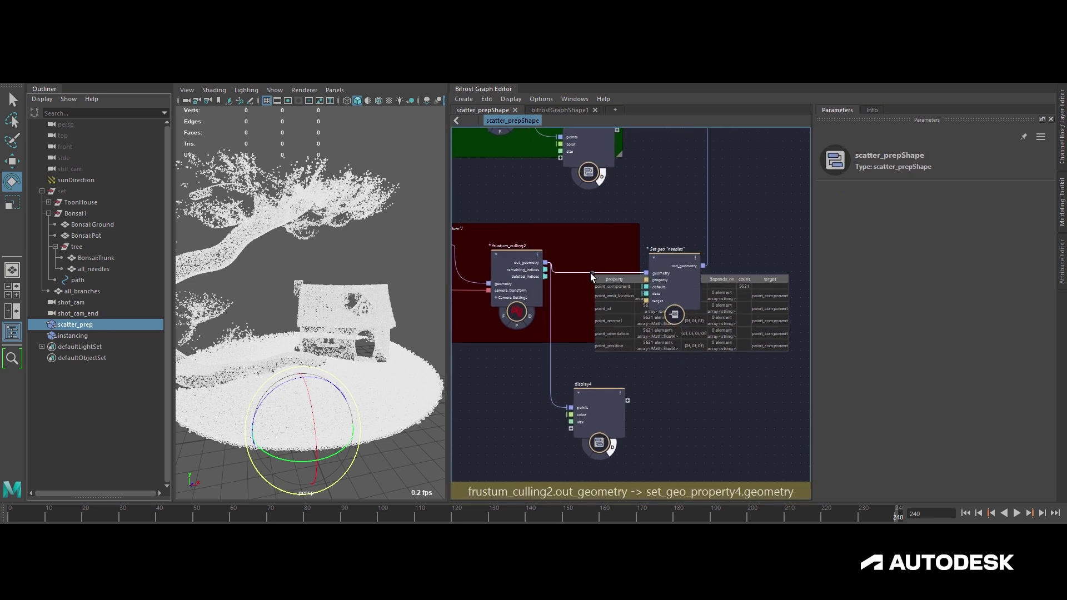
middle_click_drag(611, 327, 860, 354, "alt")
middle_click_drag(675, 402, 668, 404)
- Set the needles scatter_points amount to 1e+06
left_click(663, 270)
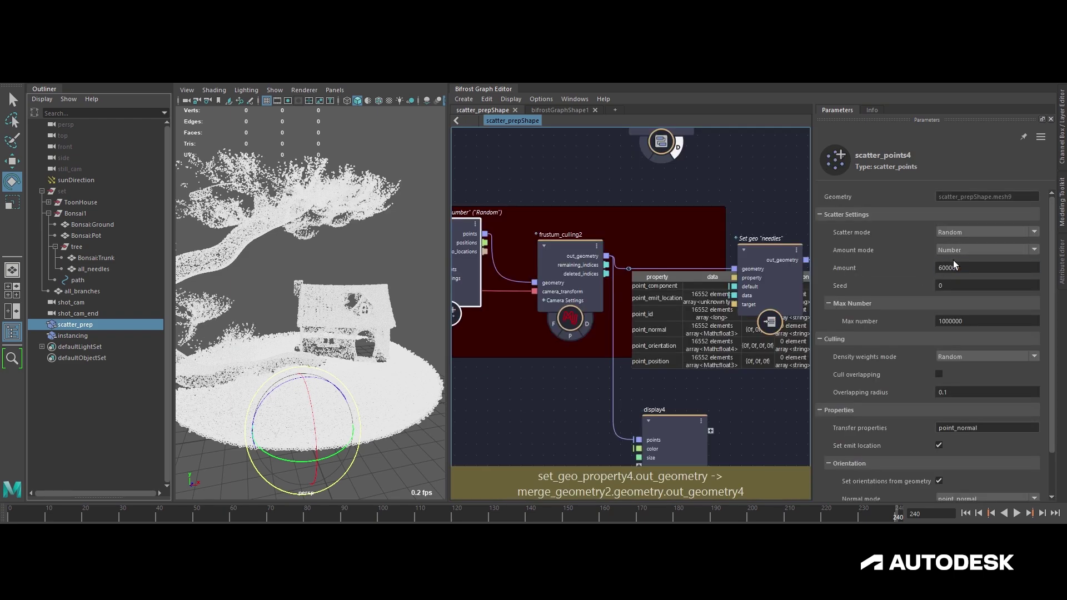
left_click(958, 271)
type("06")
key("Return")
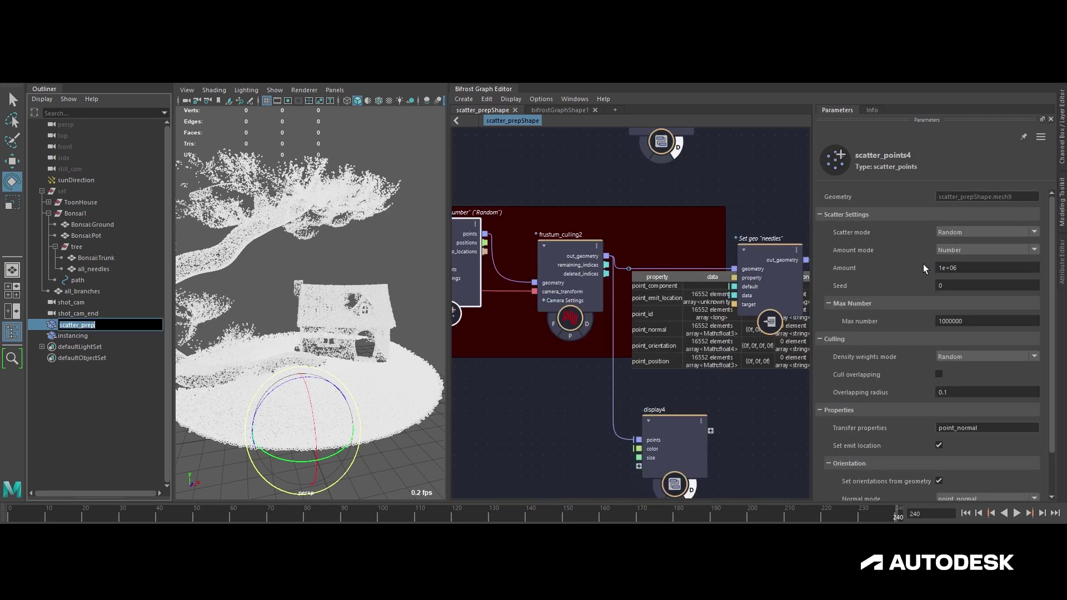
left_click(126, 435)
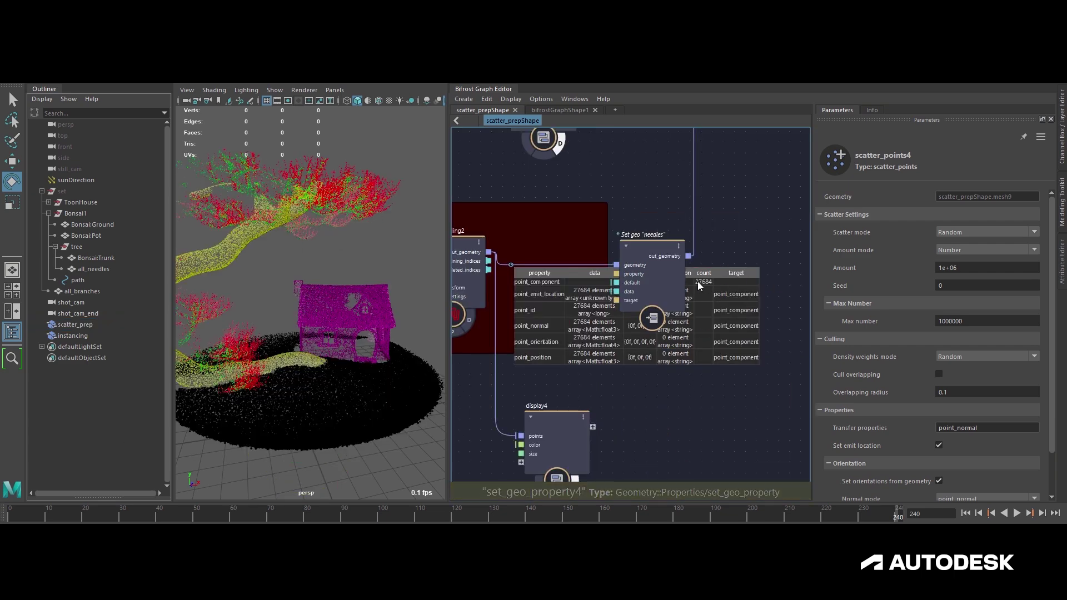
- Examine the watchpoint data on the geometry entering the needles property node
middle_click_drag(653, 191, 700, 195, "alt")
right_click_drag(701, 195, 685, 195, "alt")
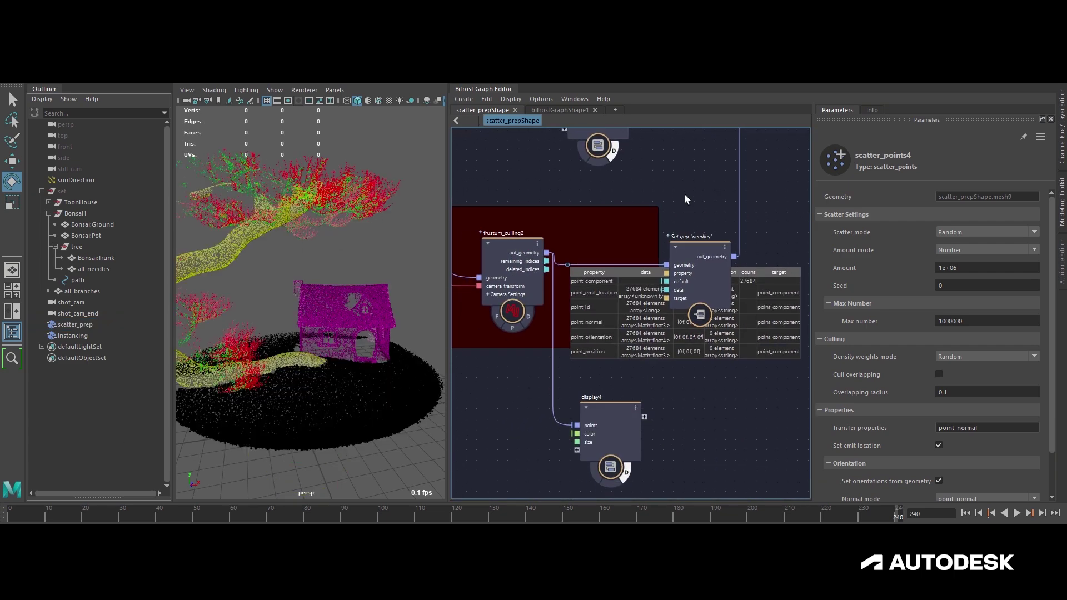
middle_click_drag(712, 220, 712, 228, "alt")
right_click_drag(712, 230, 693, 219, "alt")
middle_click_drag(693, 219, 694, 228, "alt")
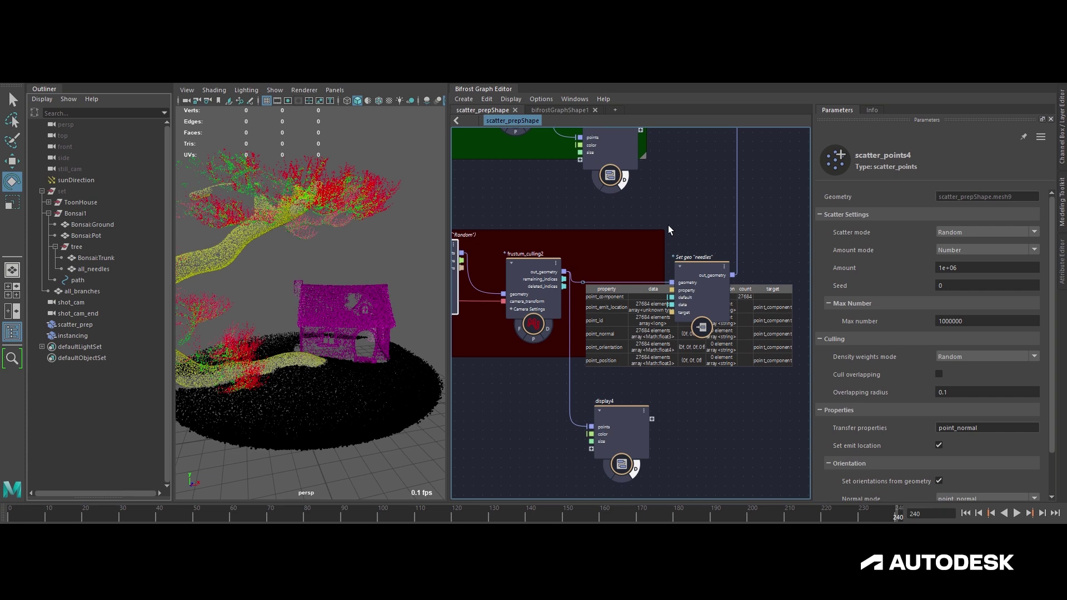
- In the instancing graph, replace split_inputs' diagnostic display with a terminal node and connect needles to its diagnostic port with a watchpoint
left_click(556, 109)
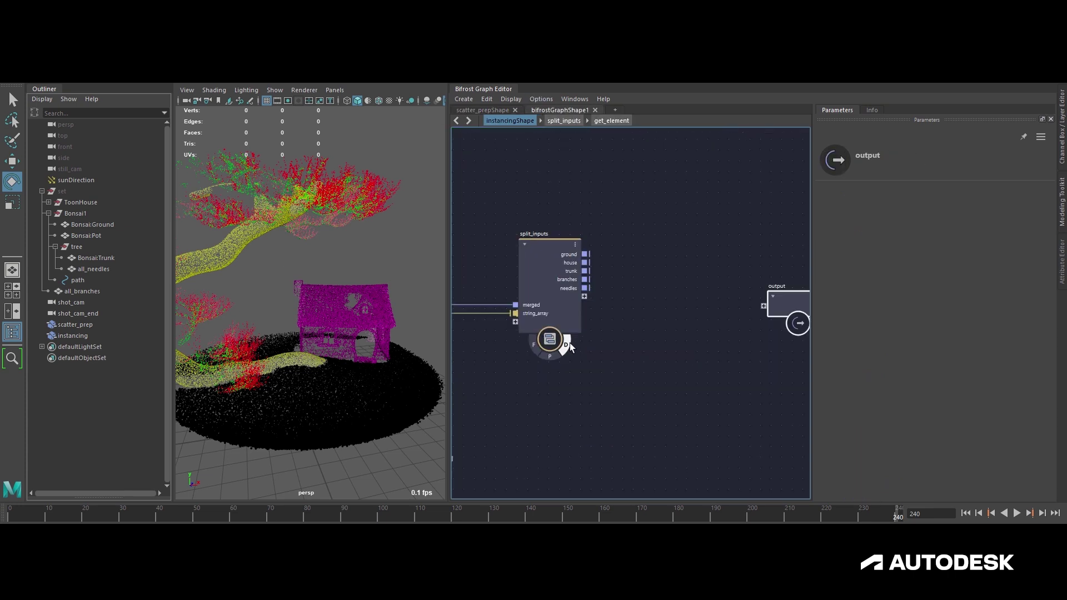
left_click(568, 343)
key("Tab")
type("terminal")
key("Return")
left_click_drag(643, 316, 722, 250)
left_click_drag(580, 288, 721, 267)
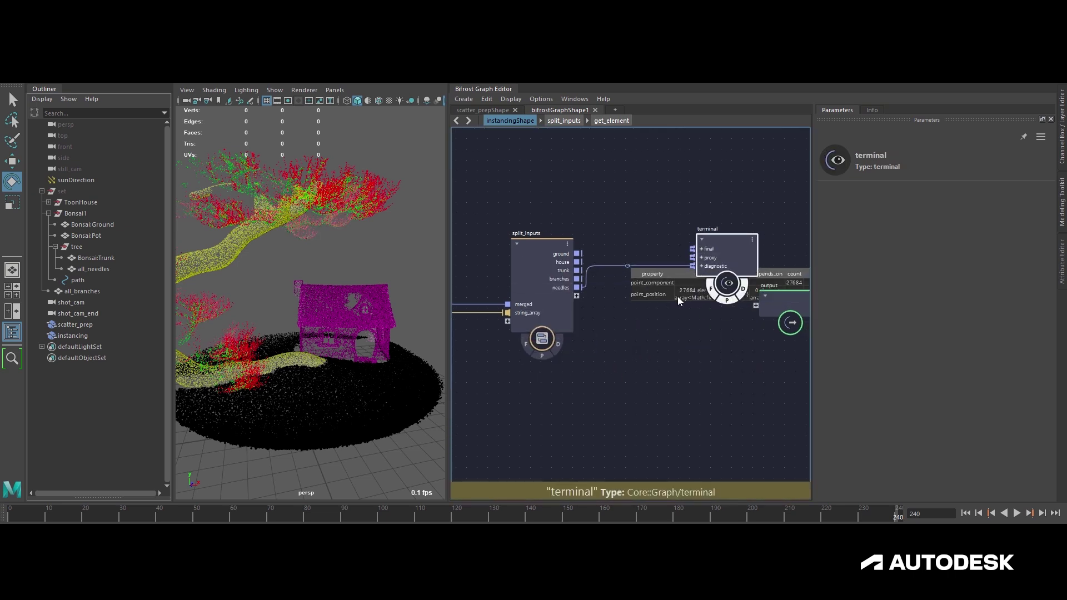
- Compare the needles watchpoints in the two graphs and move the terminal node below the output node
left_click(477, 109)
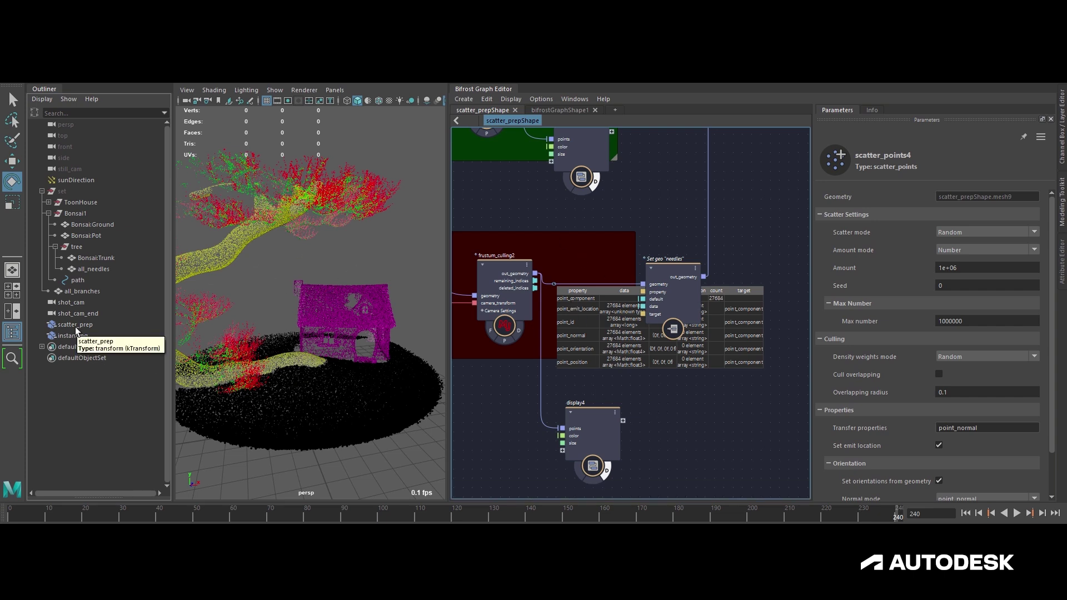
left_click(559, 110)
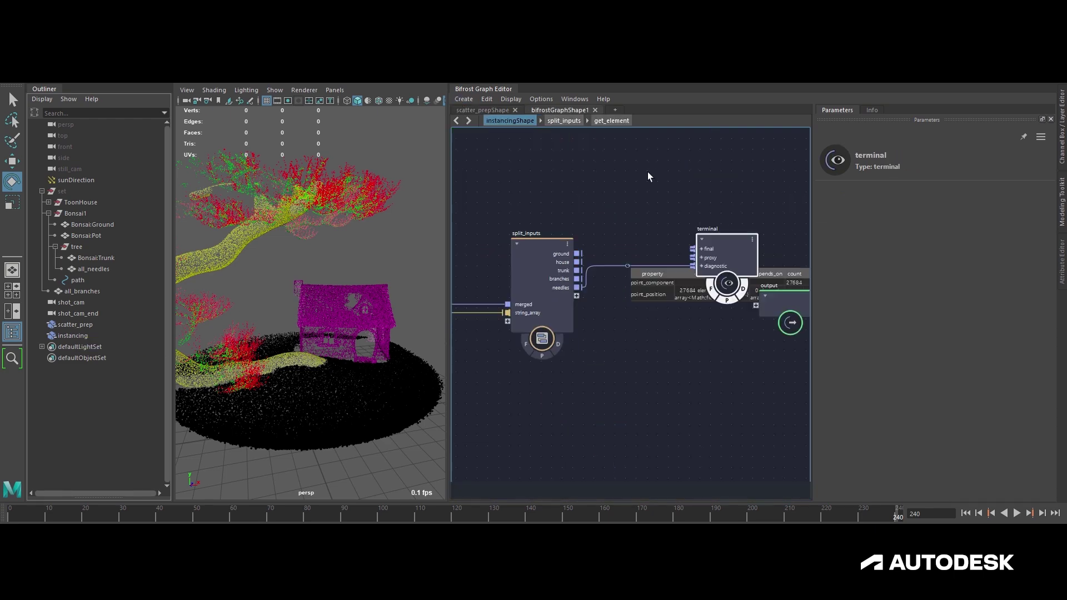
scroll(784, 338, "down", 2)
middle_click_drag(764, 353, 658, 338)
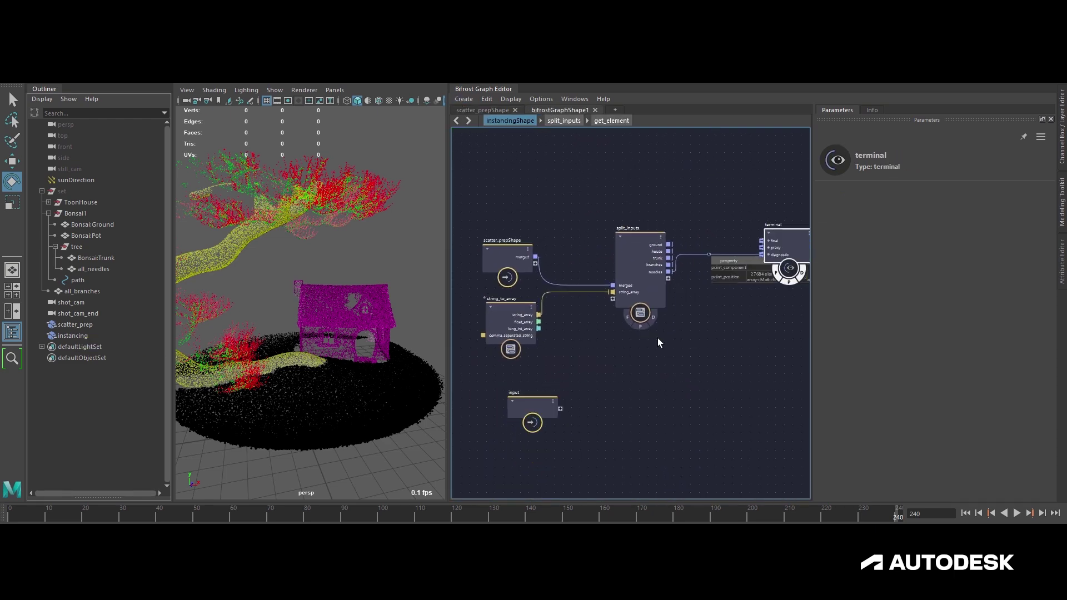
middle_click_drag(751, 319, 688, 329)
left_click_drag(721, 258, 769, 347)
middle_click_drag(708, 324, 686, 315)
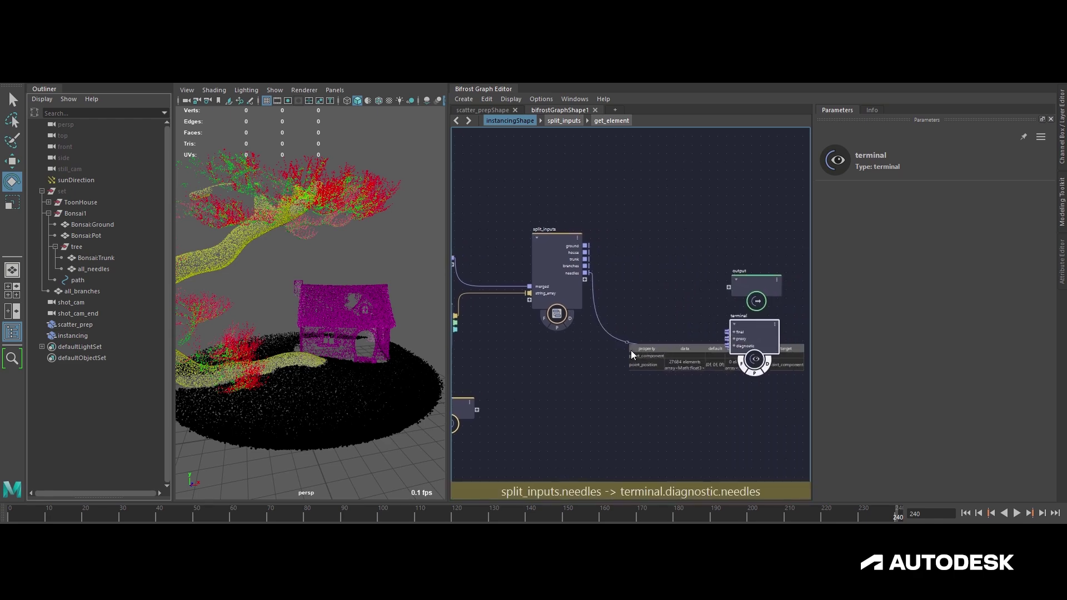